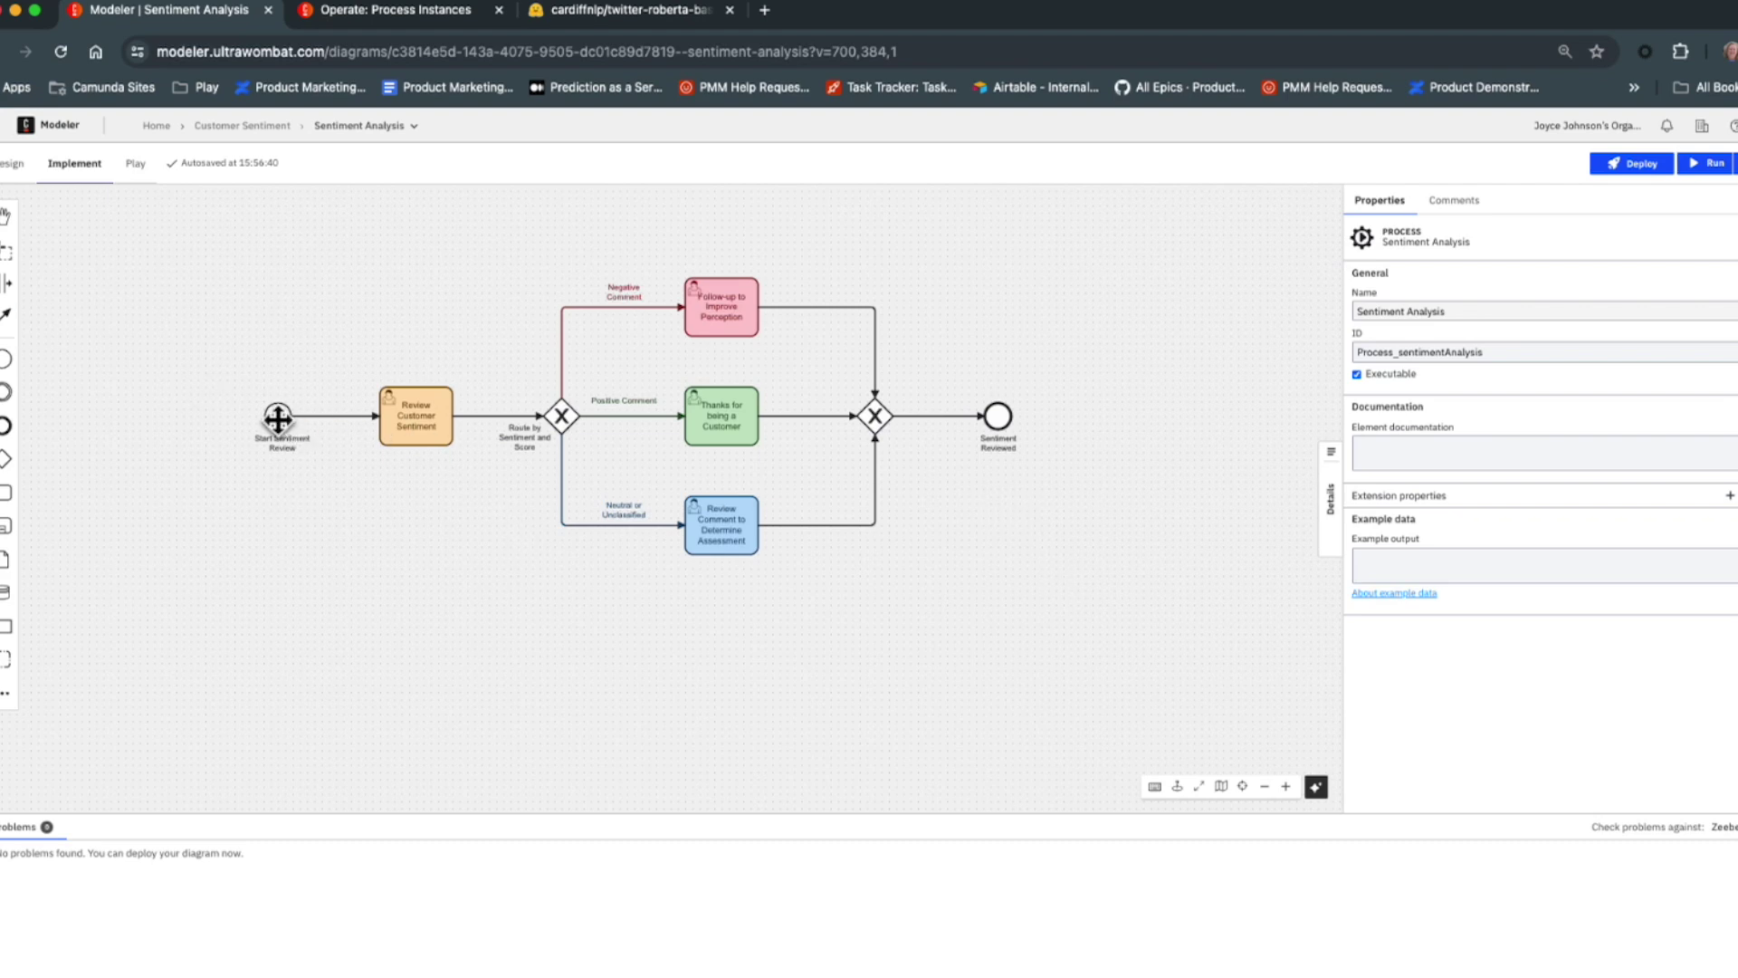
# Inspect the properties of each task and of the whole Sentiment Analysis process.
pyautogui.click(418, 411)
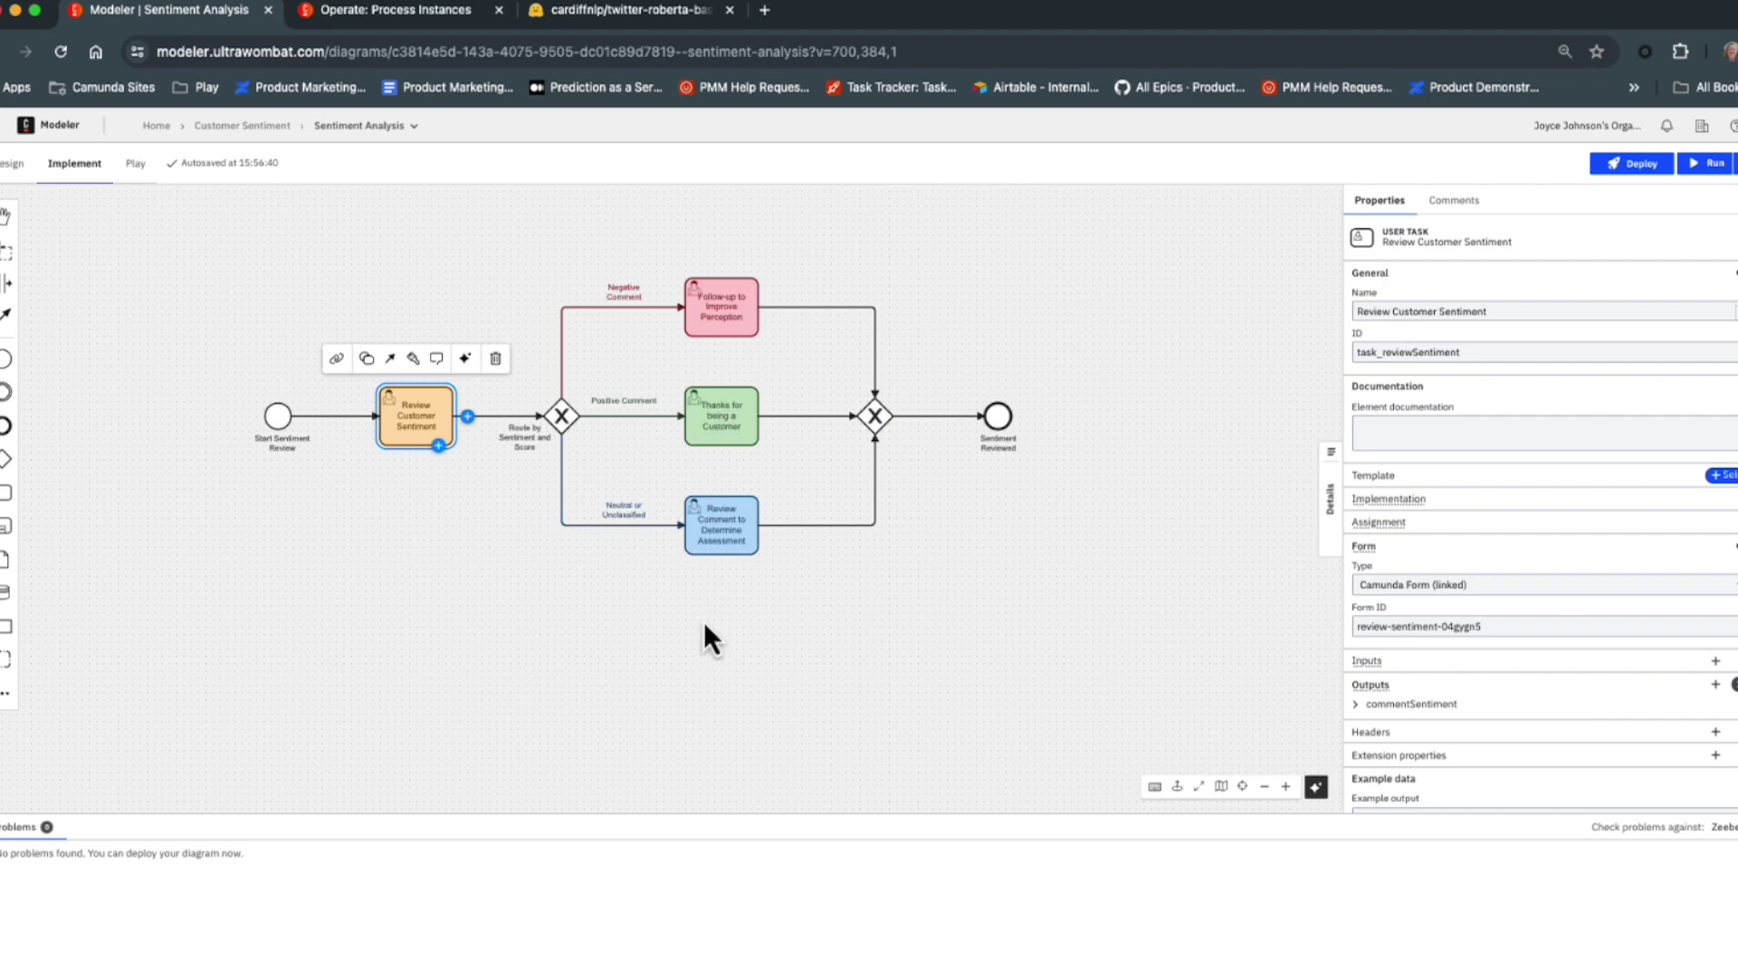
pyautogui.click(712, 411)
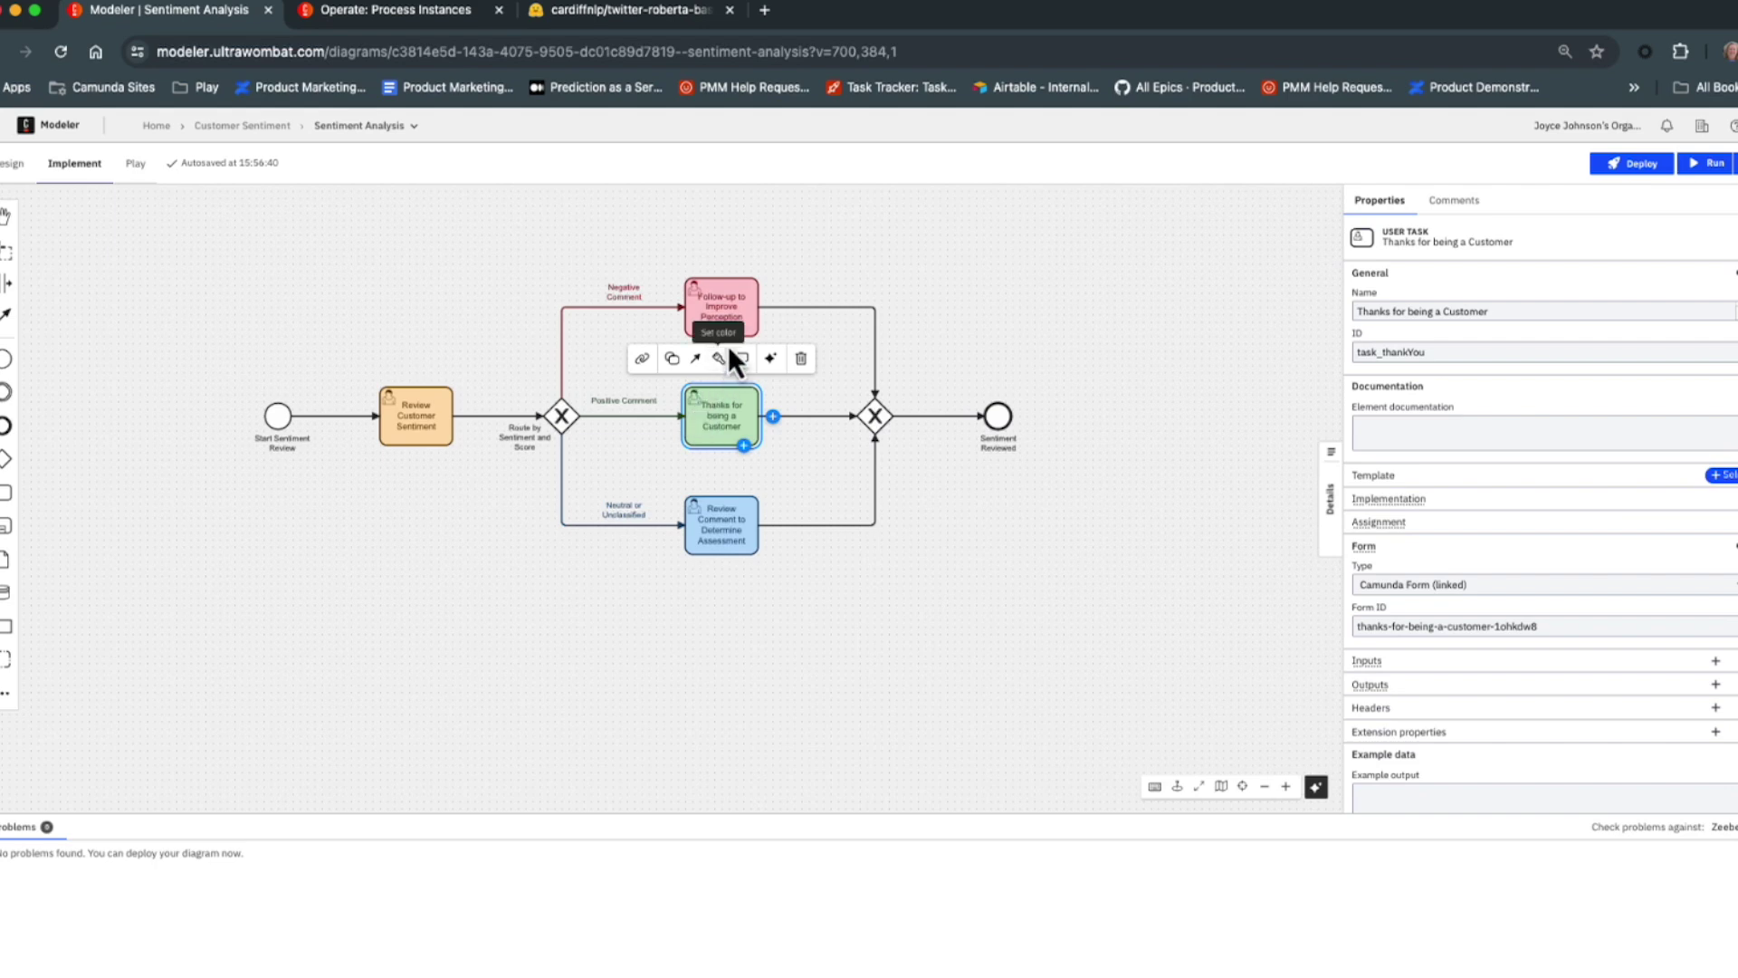
pyautogui.click(727, 299)
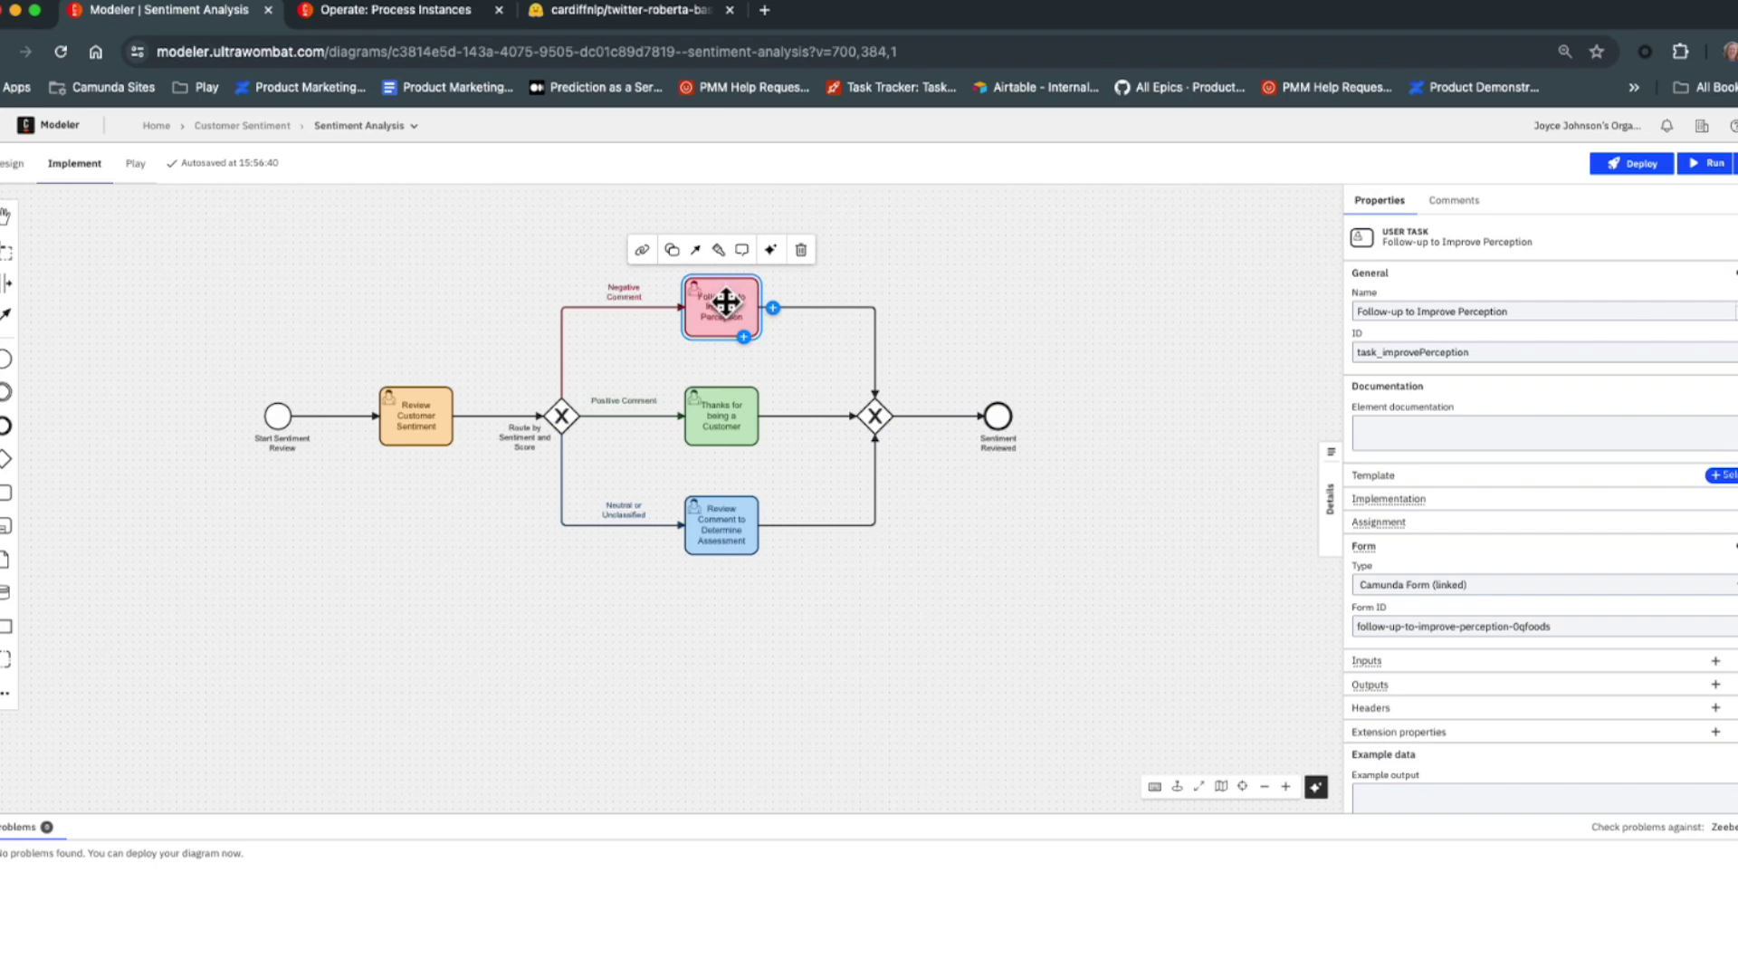
pyautogui.click(715, 533)
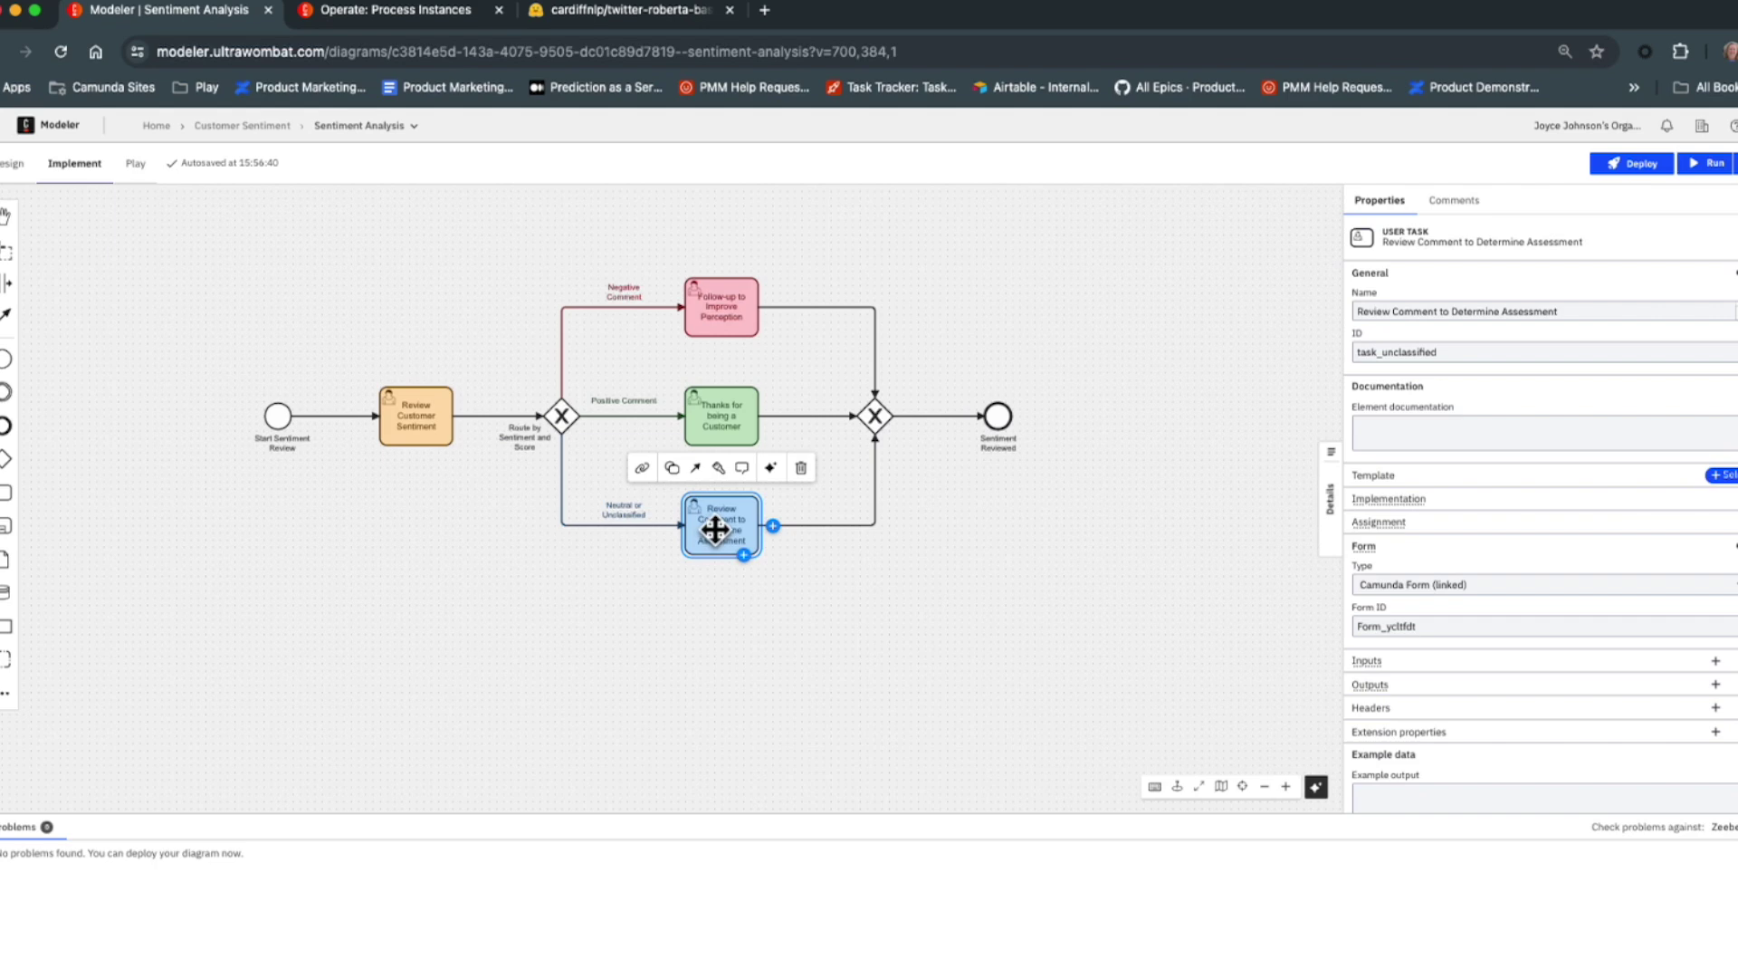
pyautogui.click(186, 400)
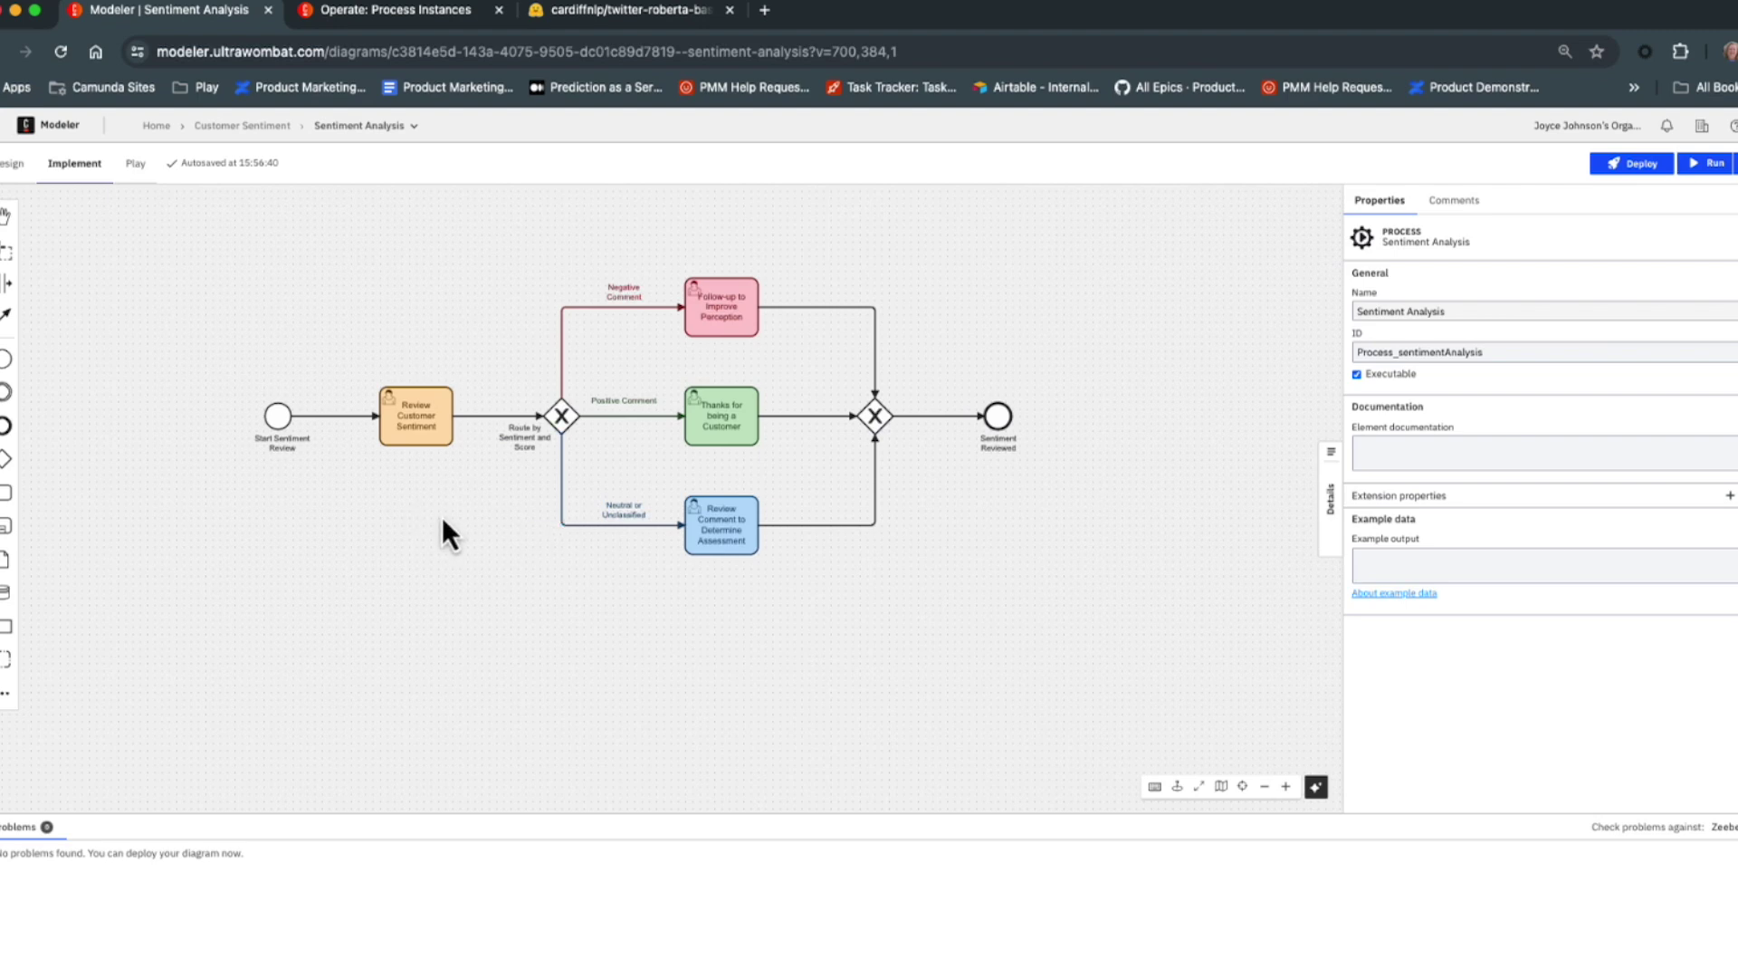
pyautogui.click(444, 411)
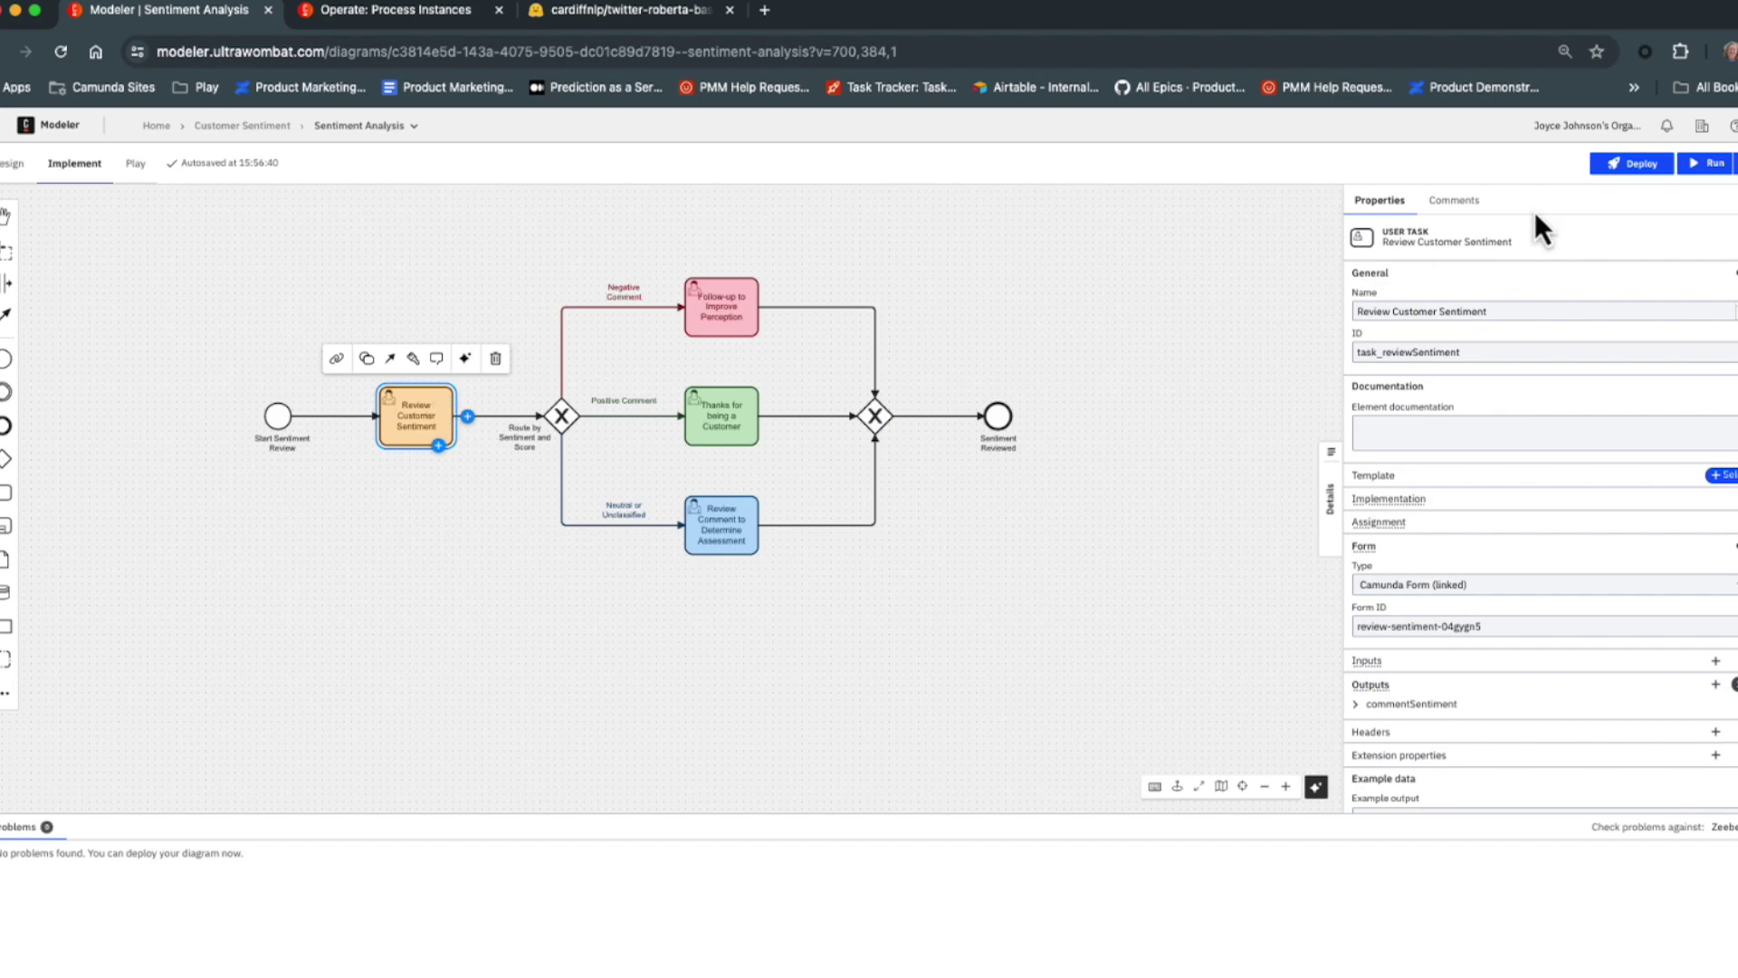
# Preview the Start Sentiment Review event's linked form and load its public URL in a new tab.
pyautogui.click(278, 416)
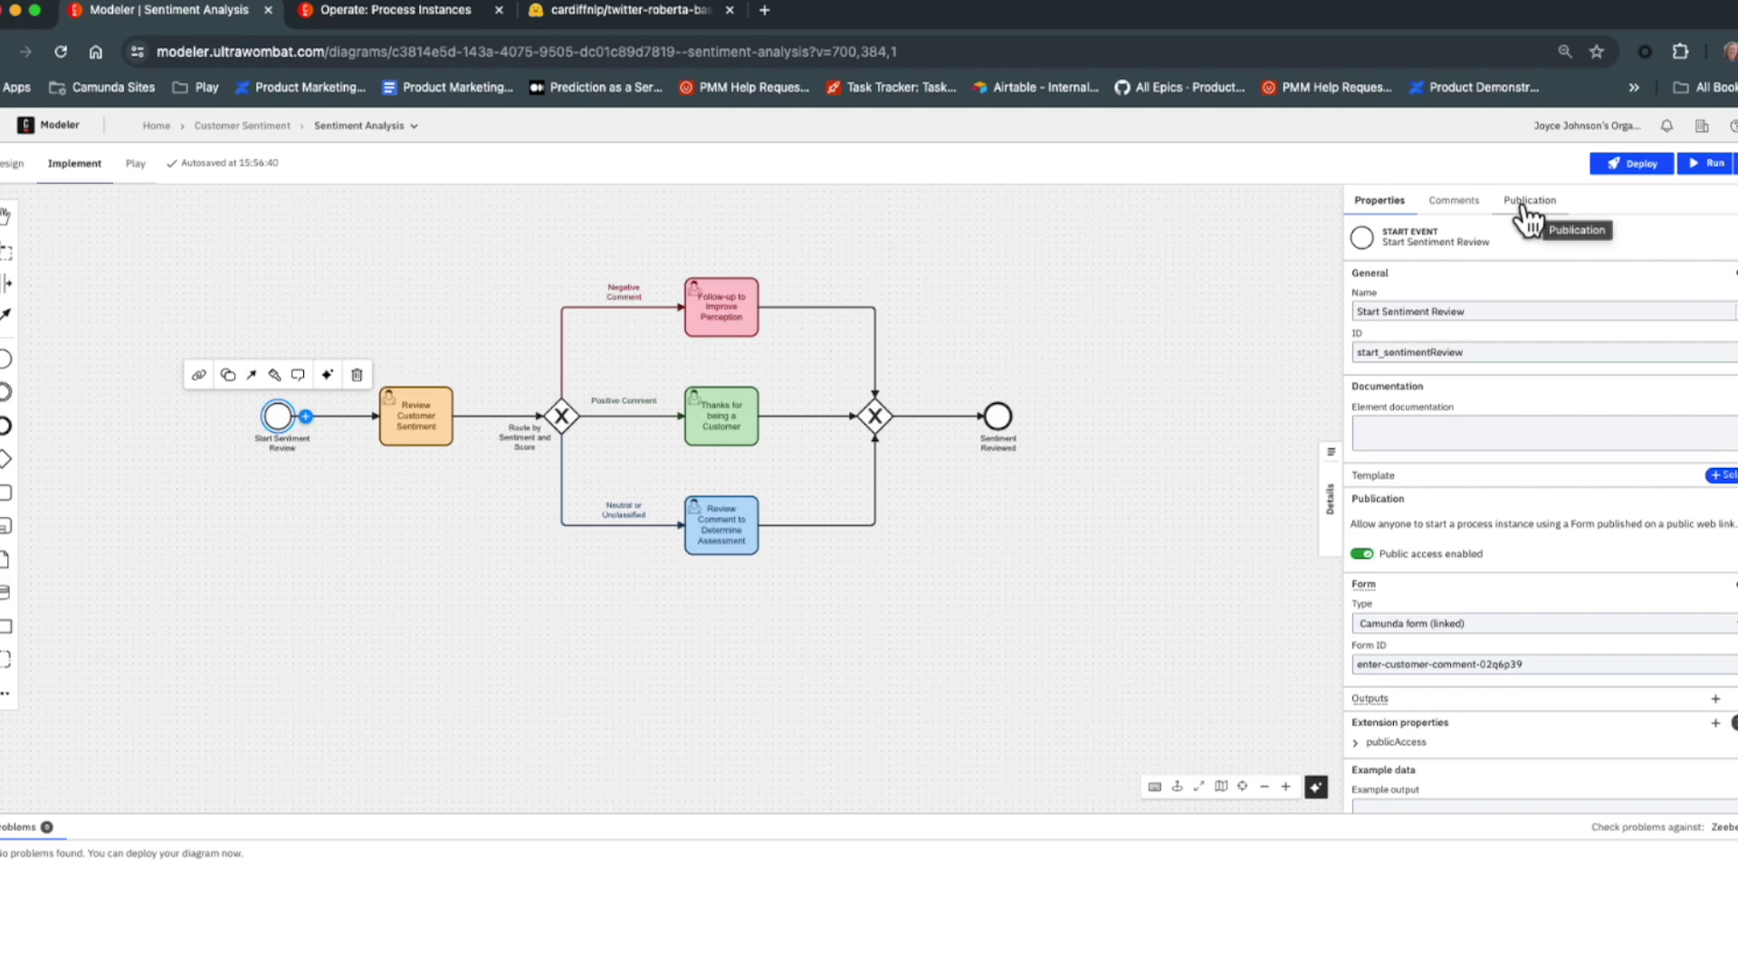
pyautogui.click(198, 375)
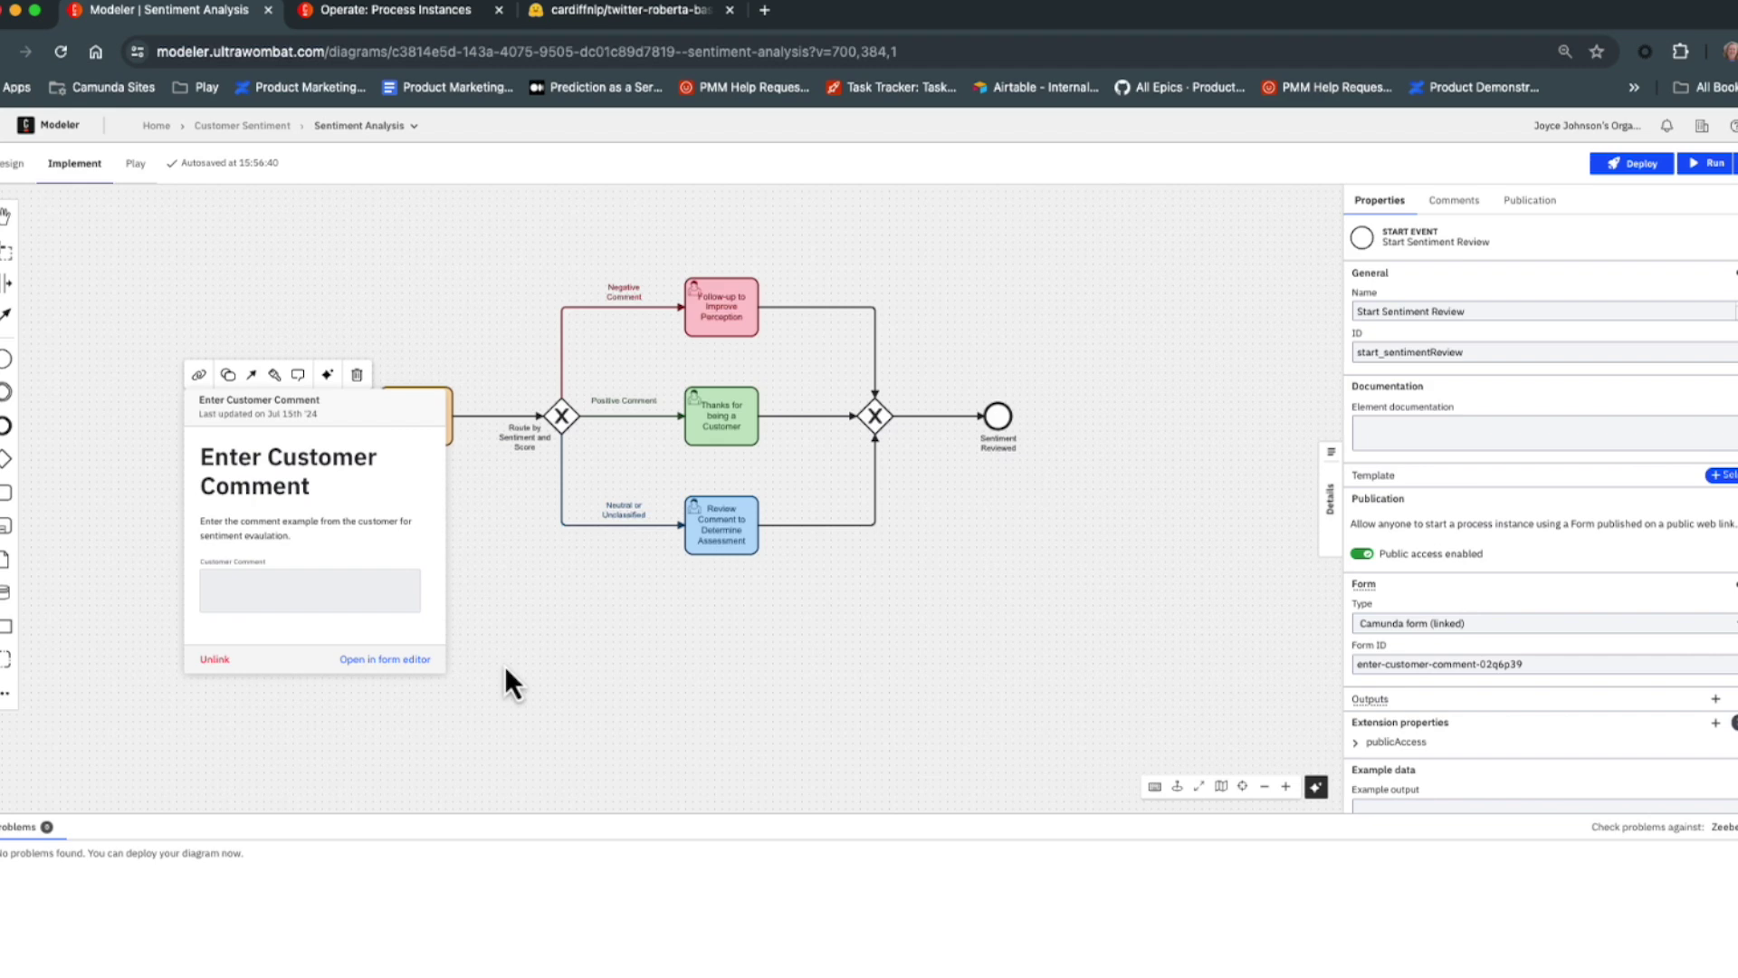
pyautogui.click(765, 10)
pyautogui.click(756, 52)
pyautogui.press('Return')
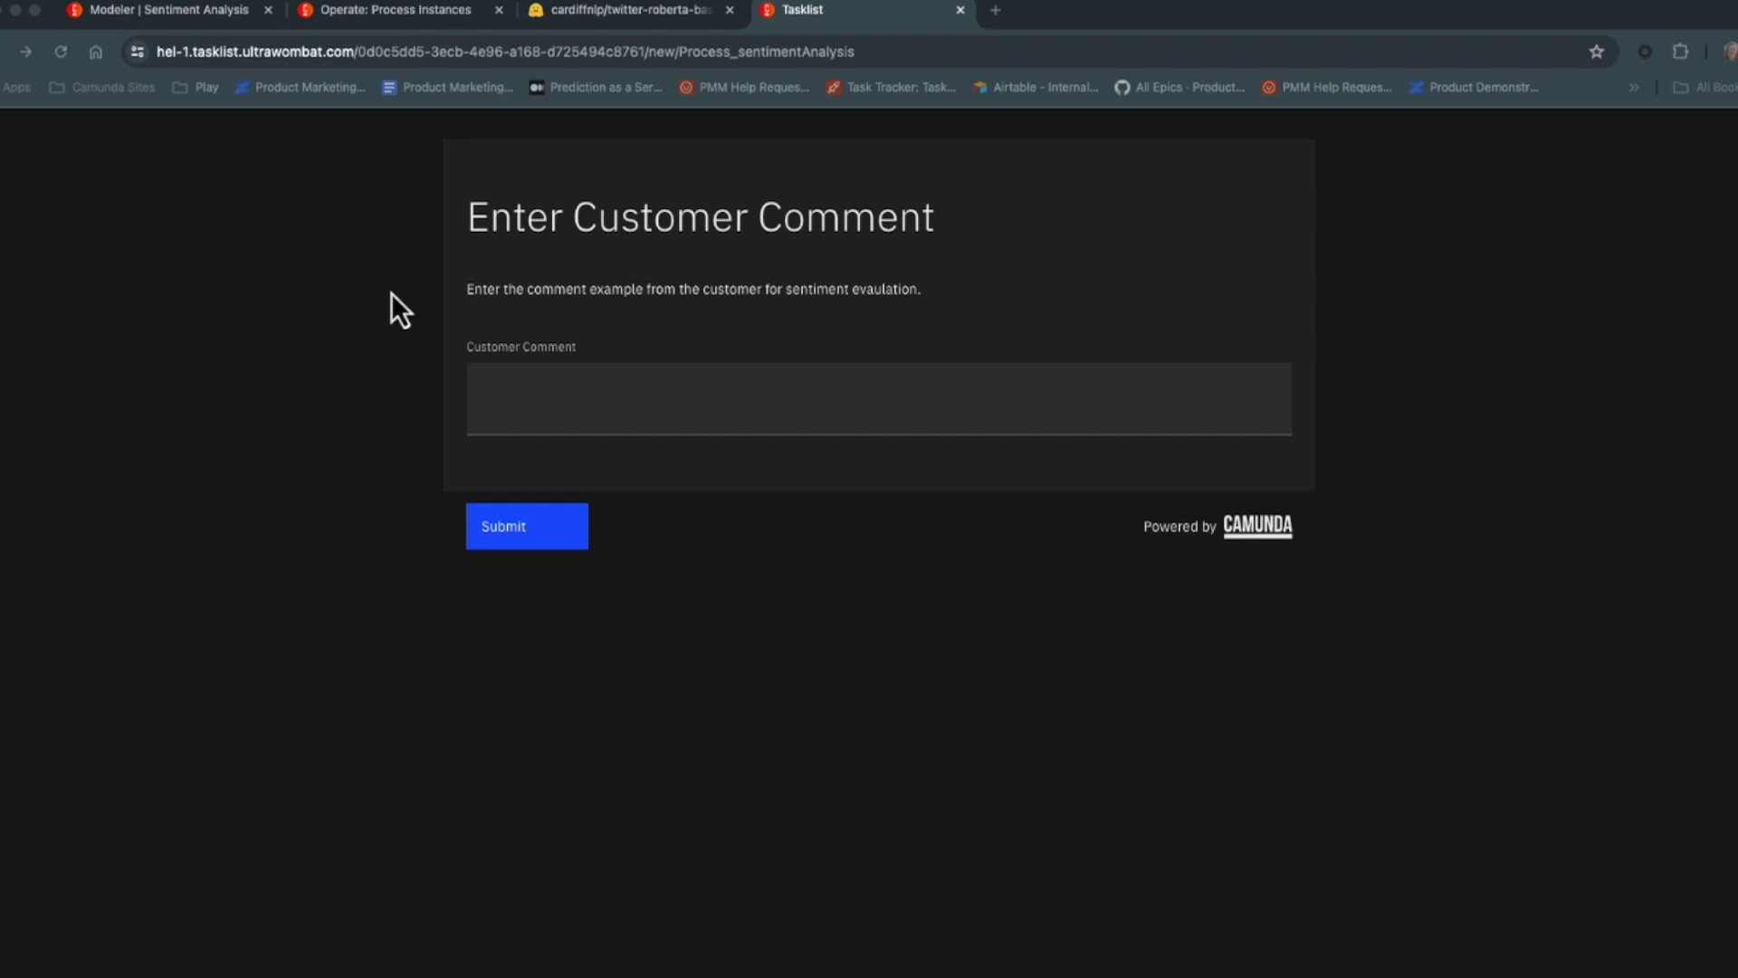
# Paste the sample boots comment into Customer Comment, submit it, and close the form tab.
pyautogui.click(684, 396)
pyautogui.write('I love these new boots. I could order one in every color.')
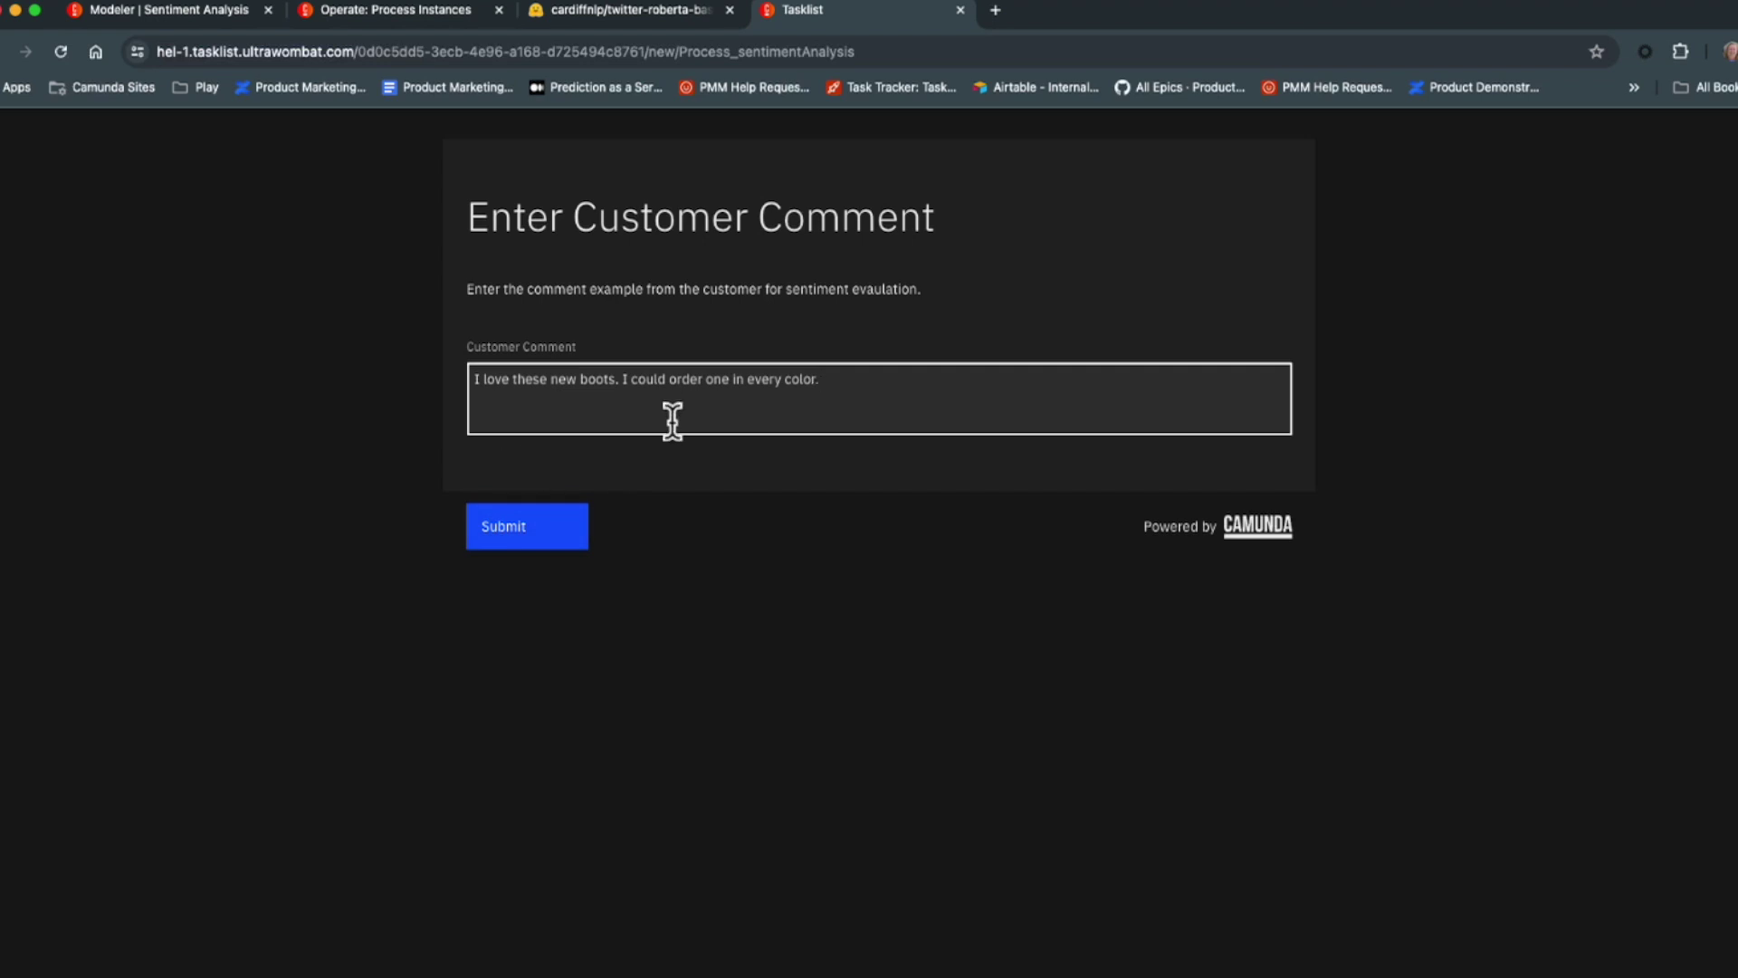
pyautogui.click(541, 524)
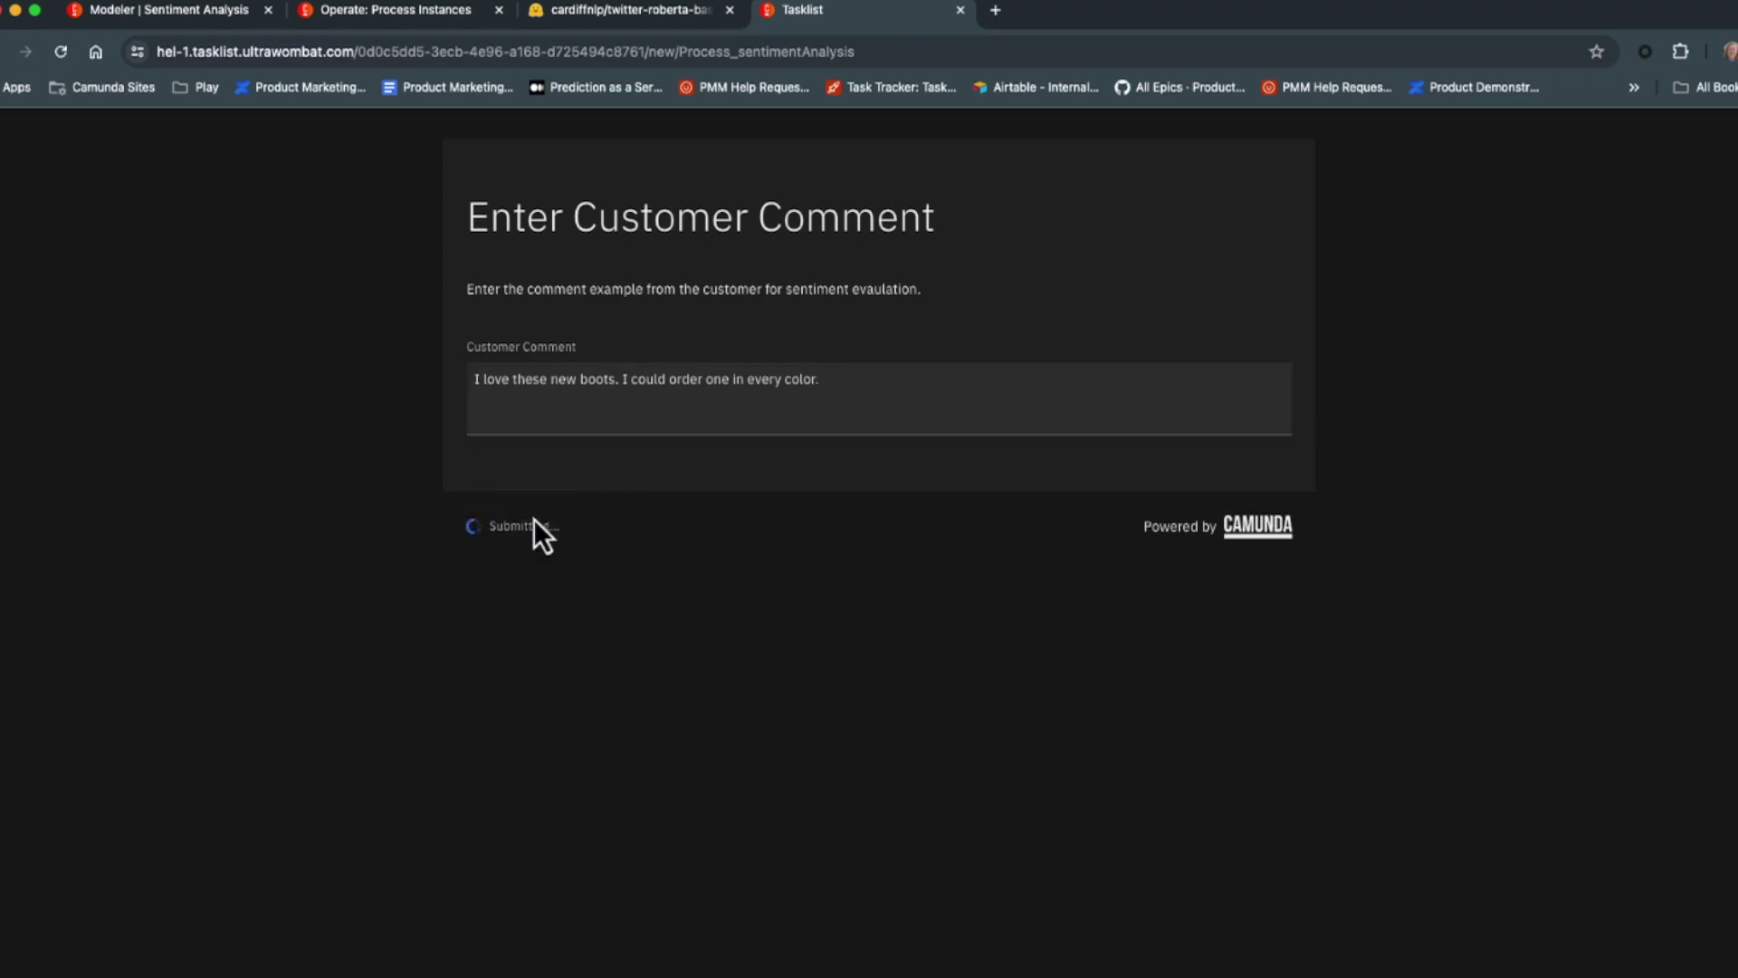
pyautogui.click(960, 10)
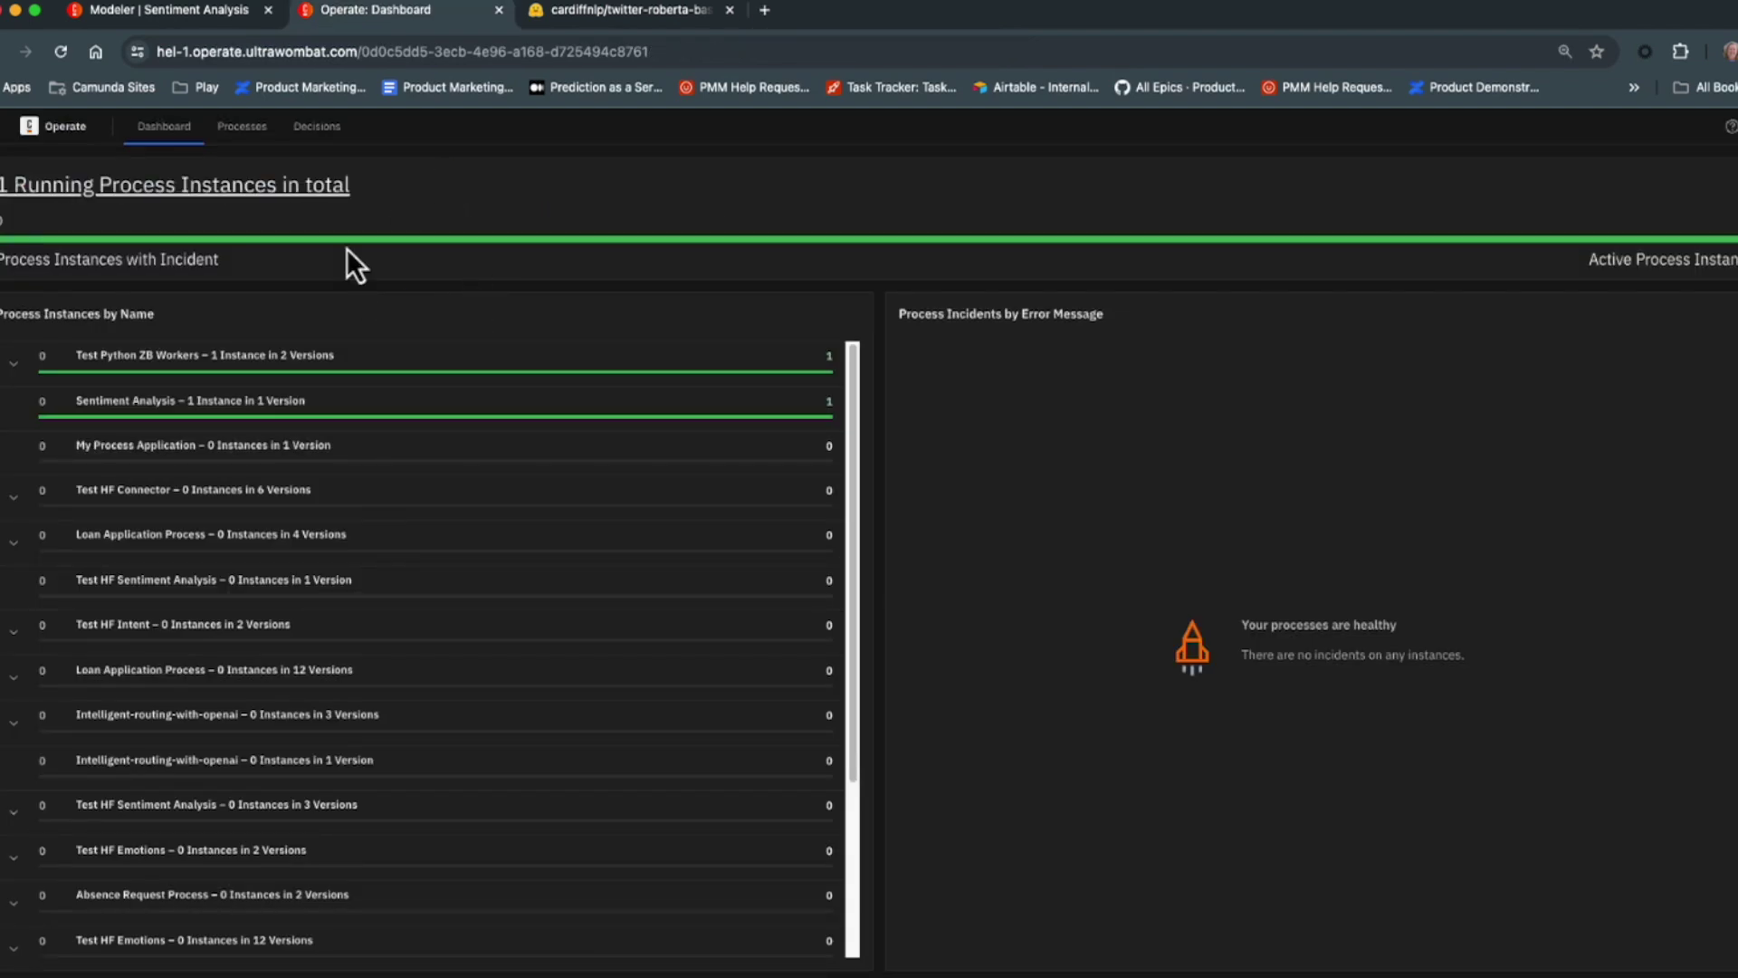
# Open the running Sentiment Analysis instance and send its Review Customer Sentiment task to Tasklist.
pyautogui.click(136, 418)
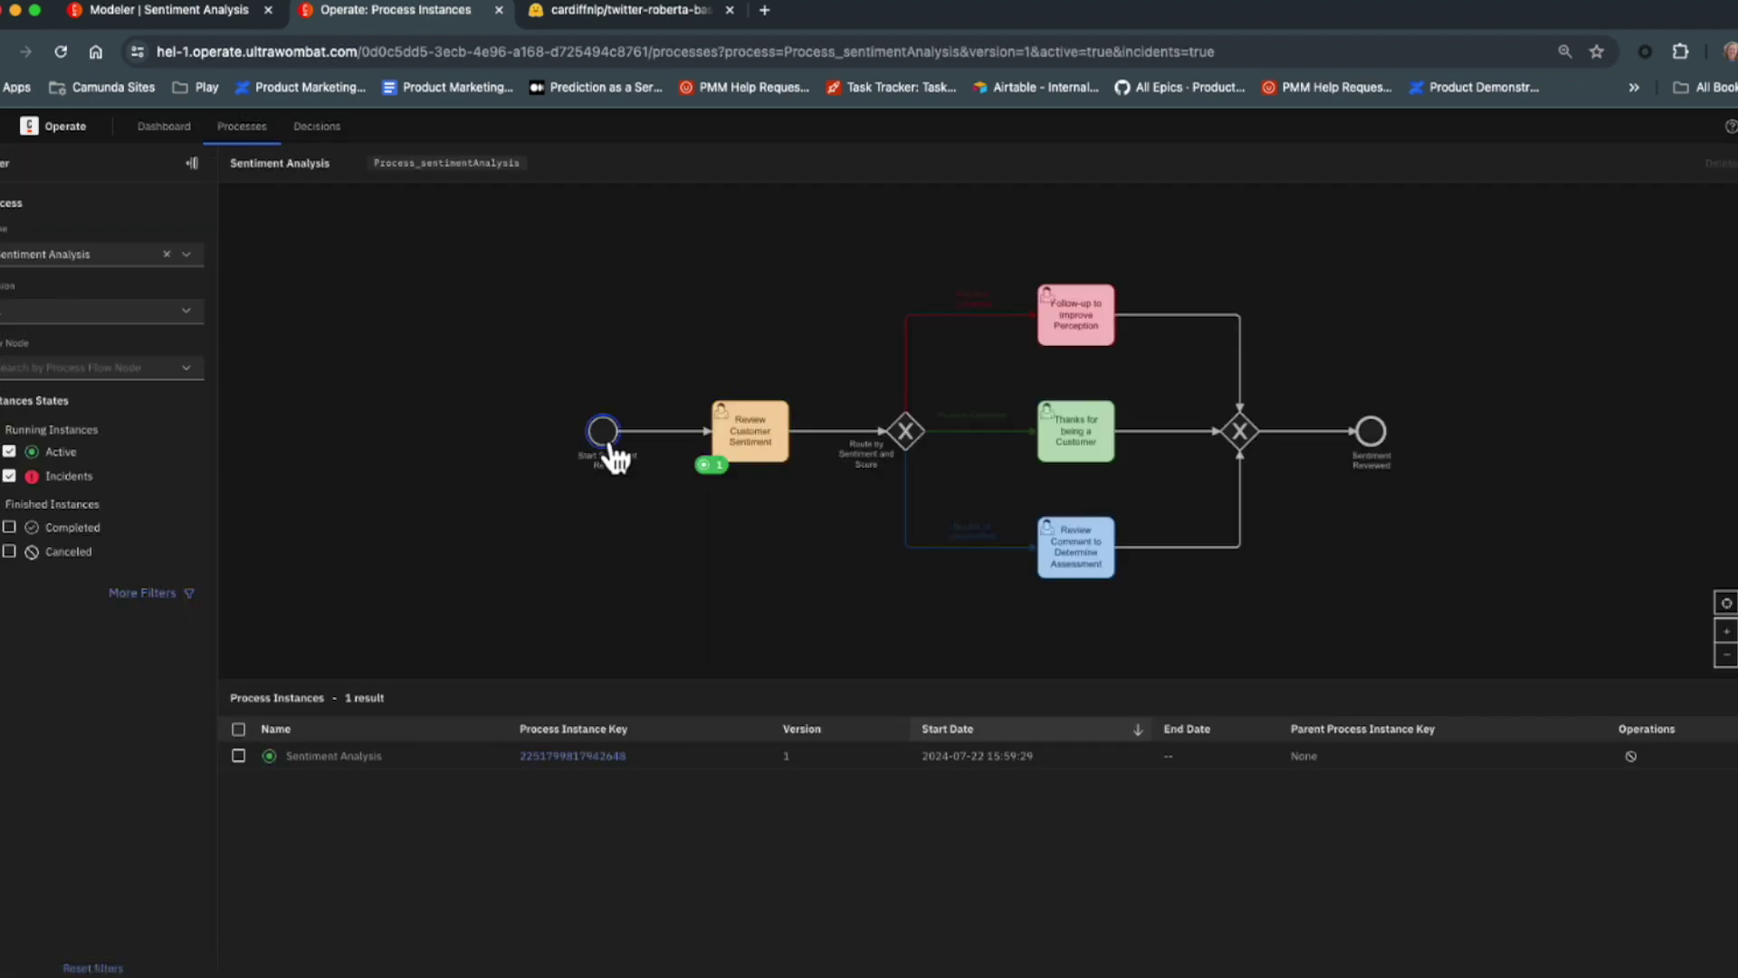
pyautogui.click(574, 756)
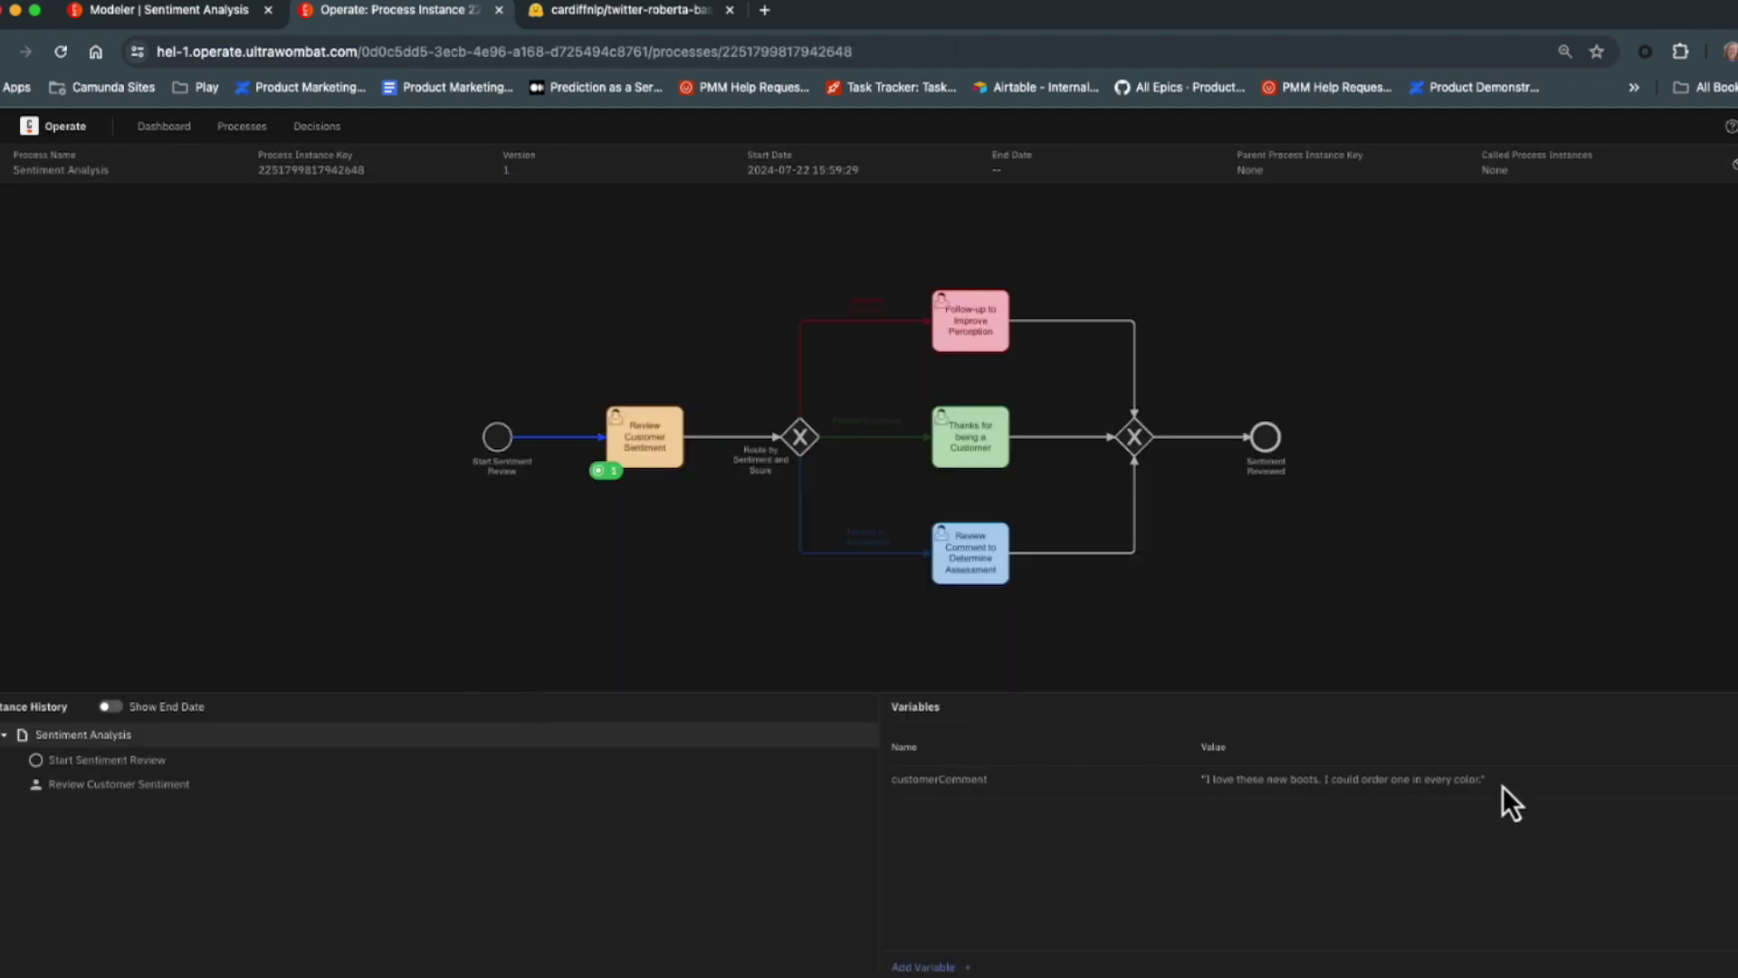
pyautogui.click(652, 448)
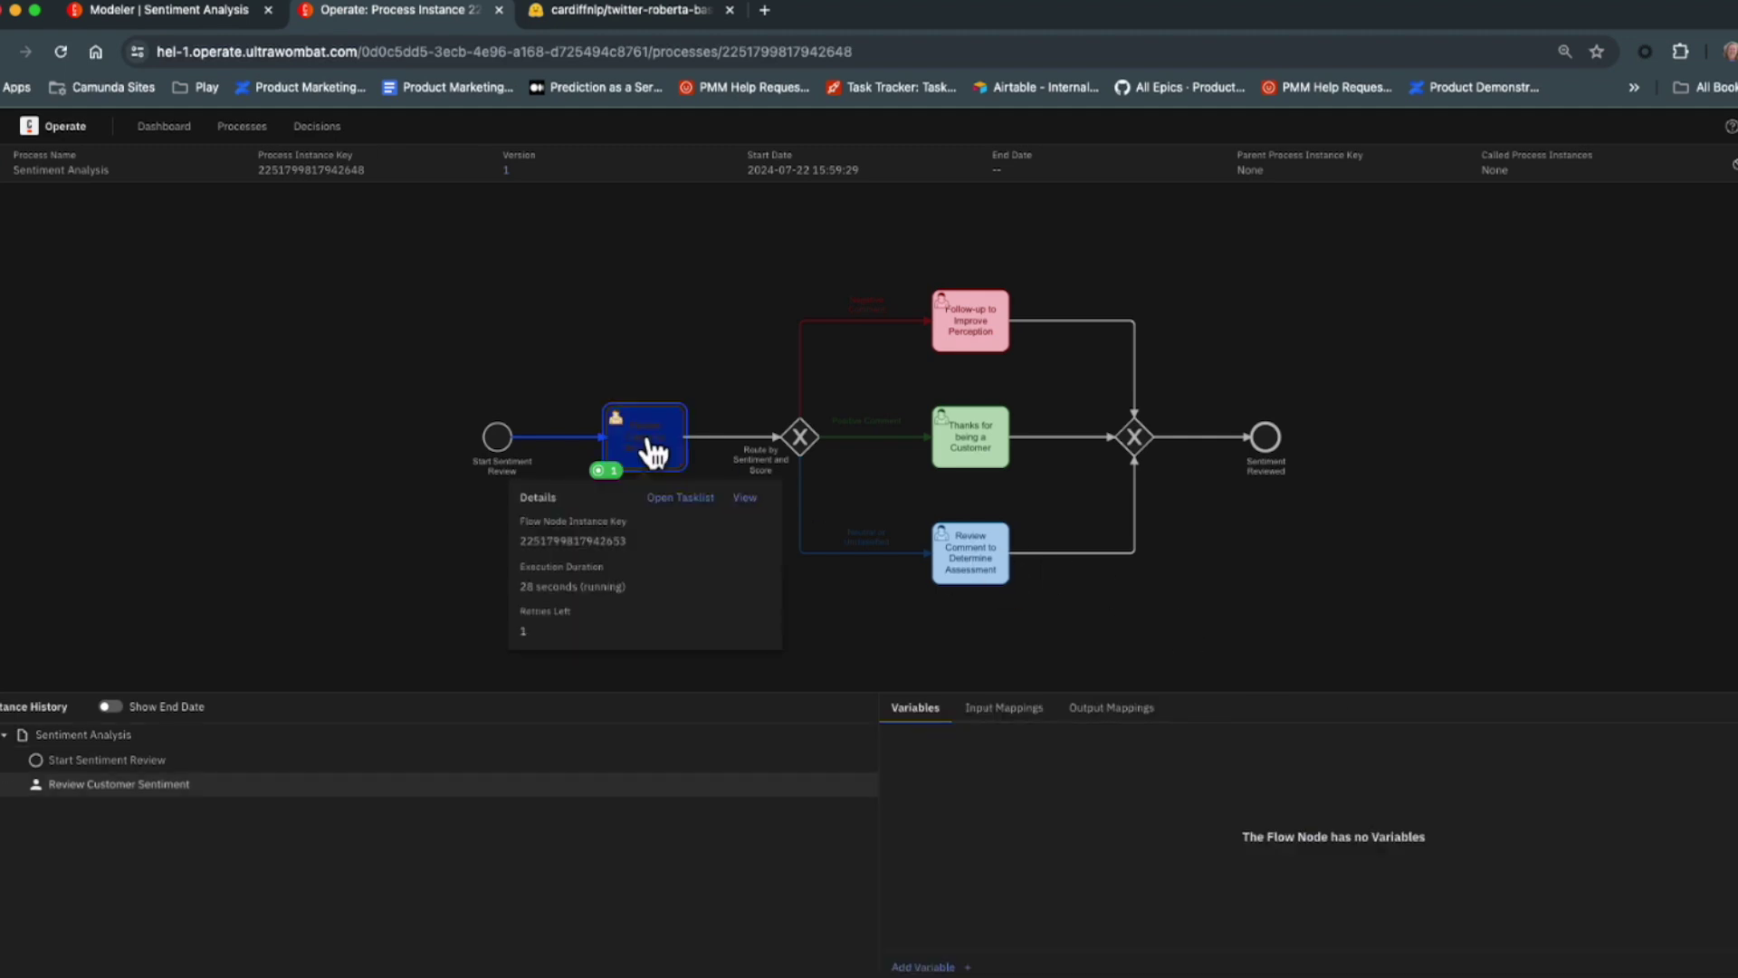
pyautogui.click(683, 498)
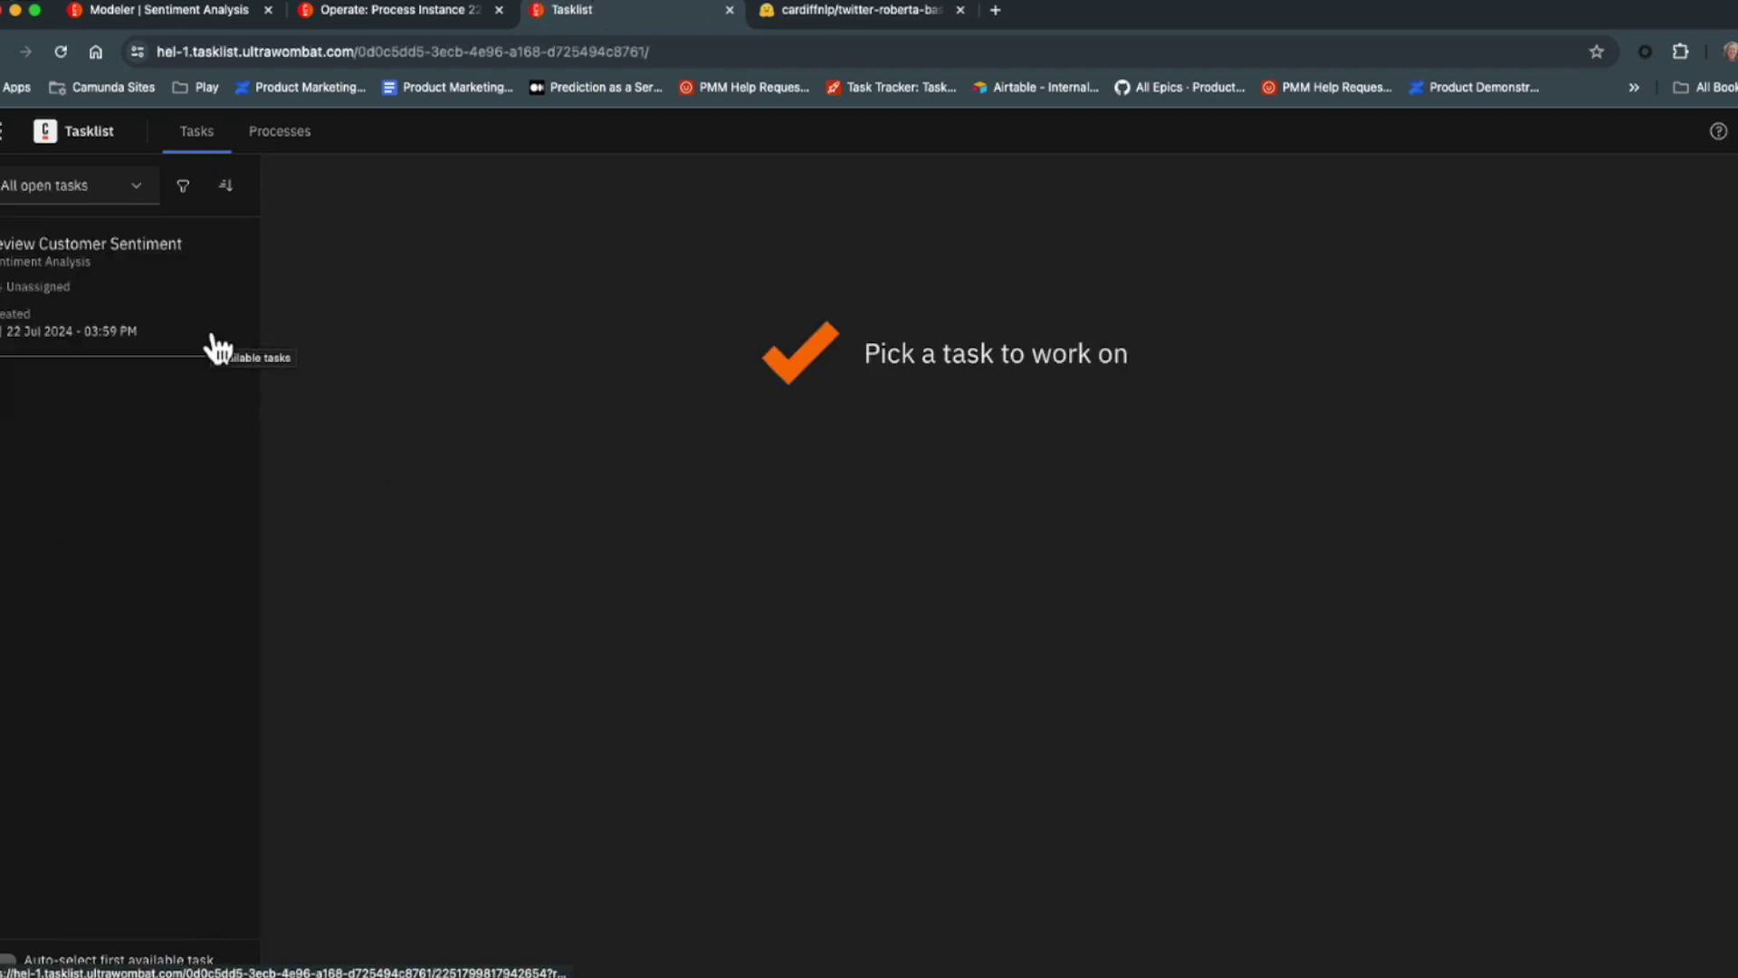
# Claim the Review Customer Sentiment task, mark the sentiment Positive, and complete it.
pyautogui.click(143, 326)
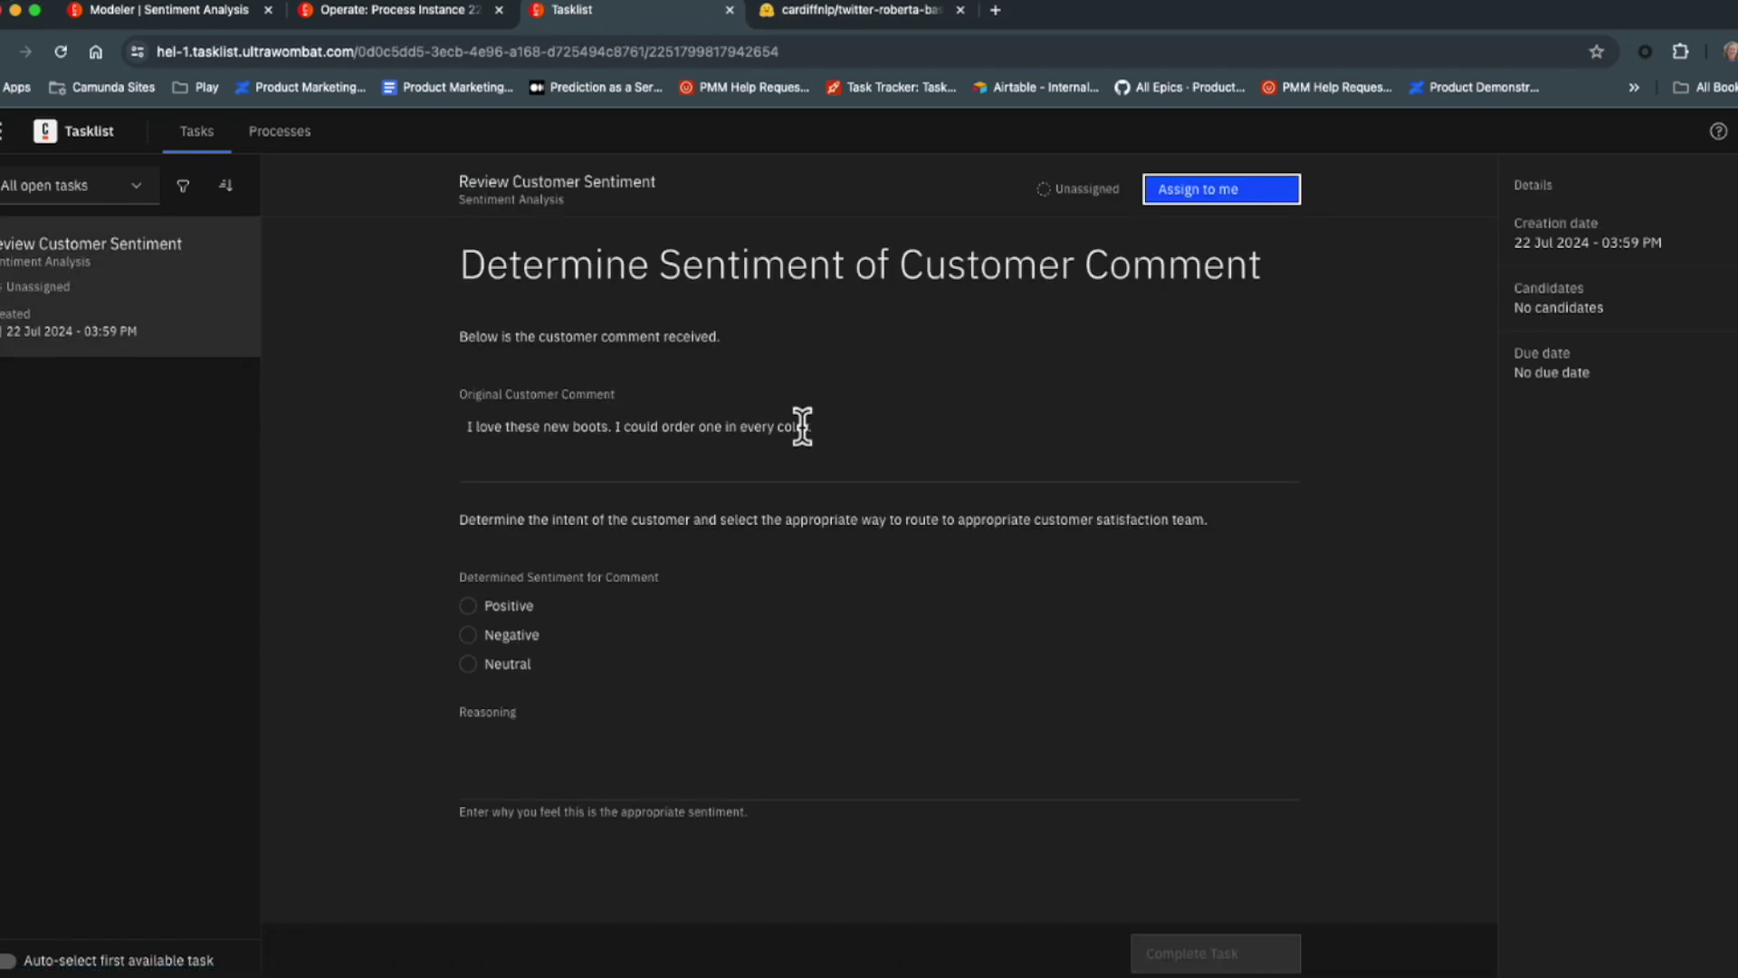
pyautogui.click(1241, 192)
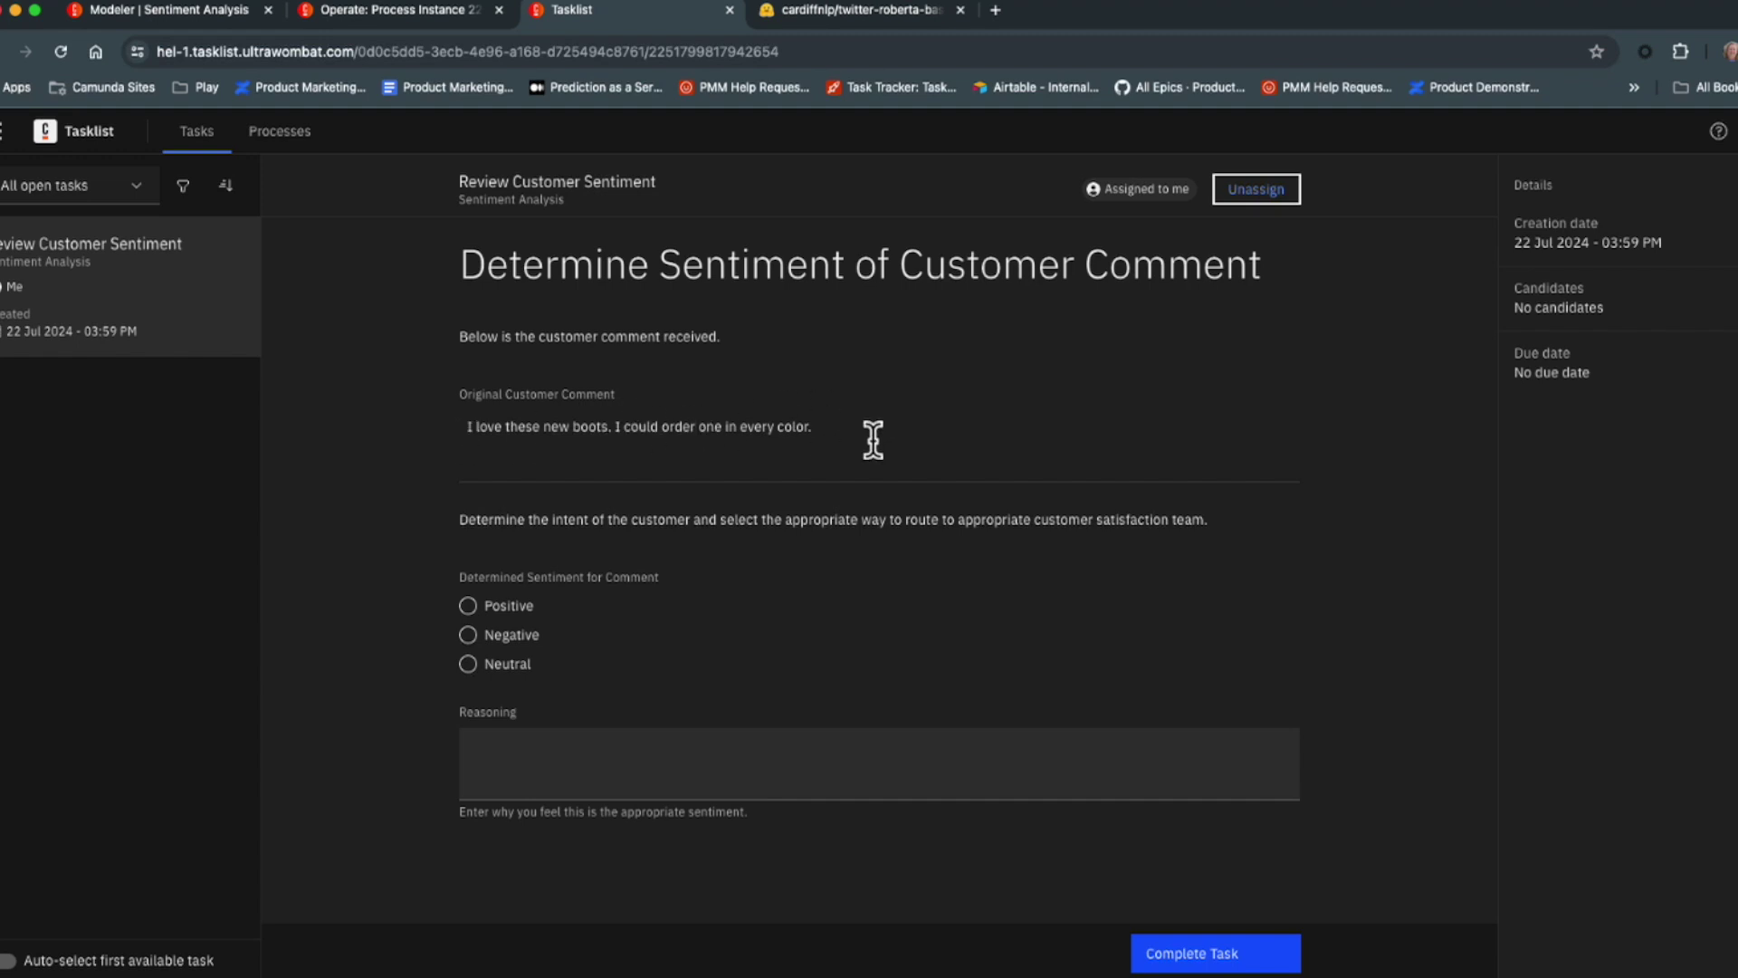
pyautogui.click(470, 606)
pyautogui.click(523, 763)
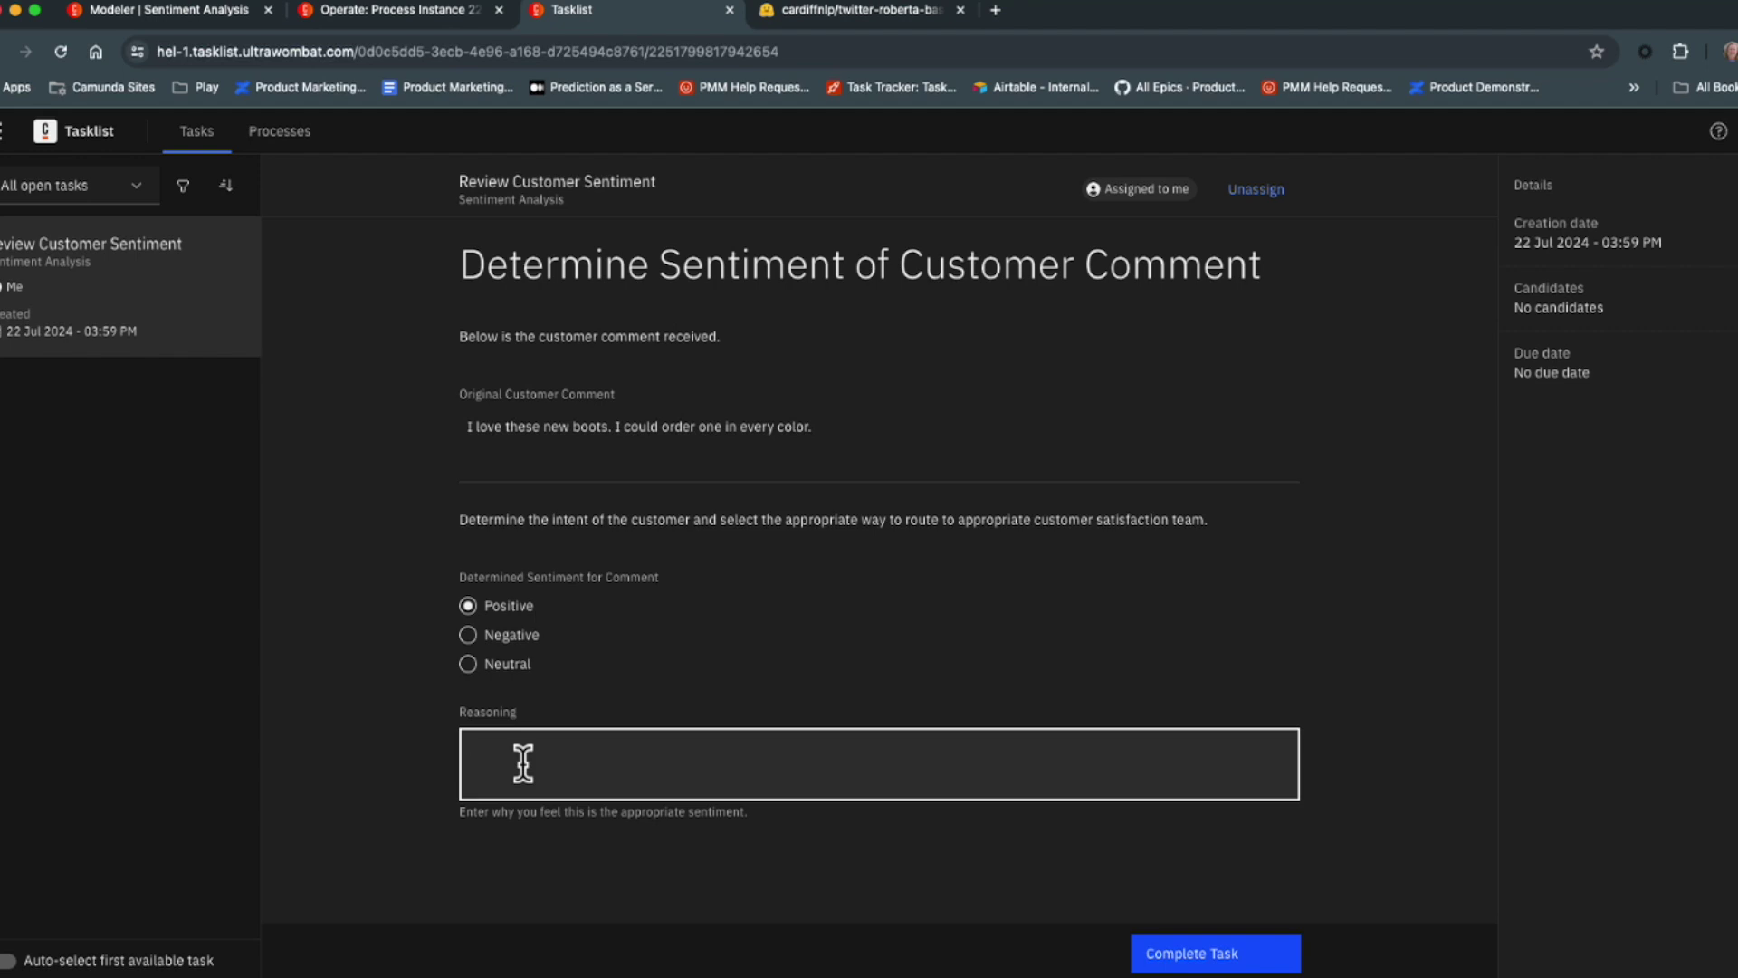
pyautogui.click(1179, 958)
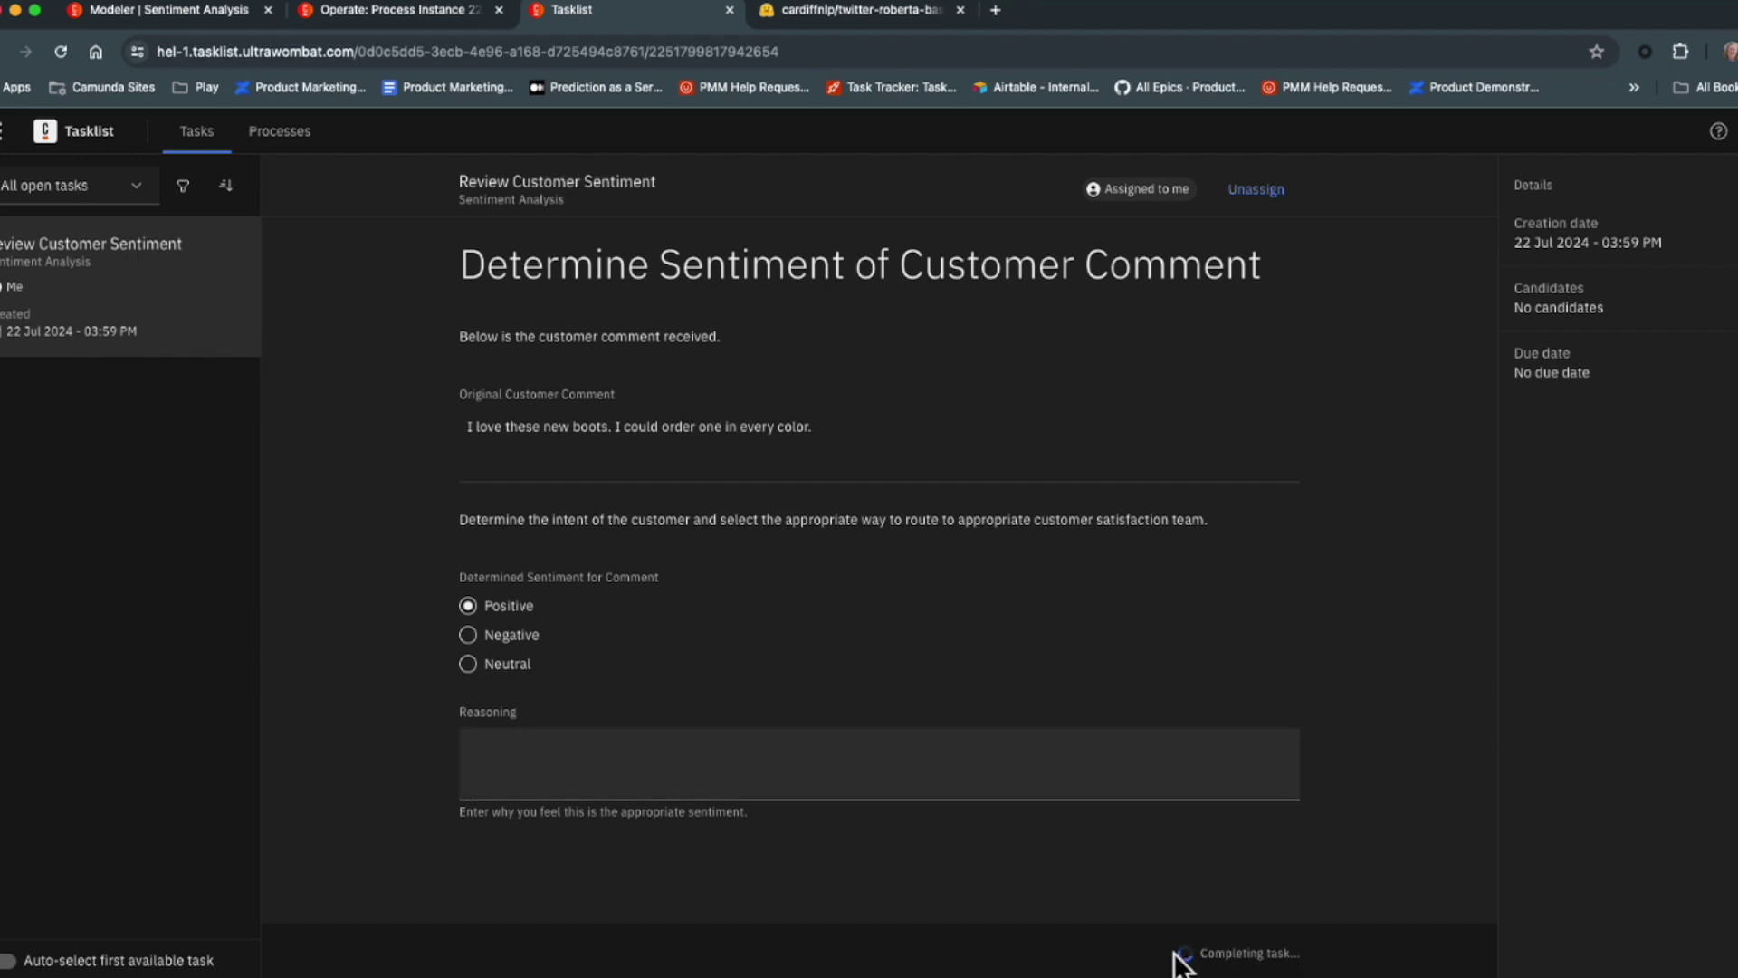
pyautogui.click(443, 18)
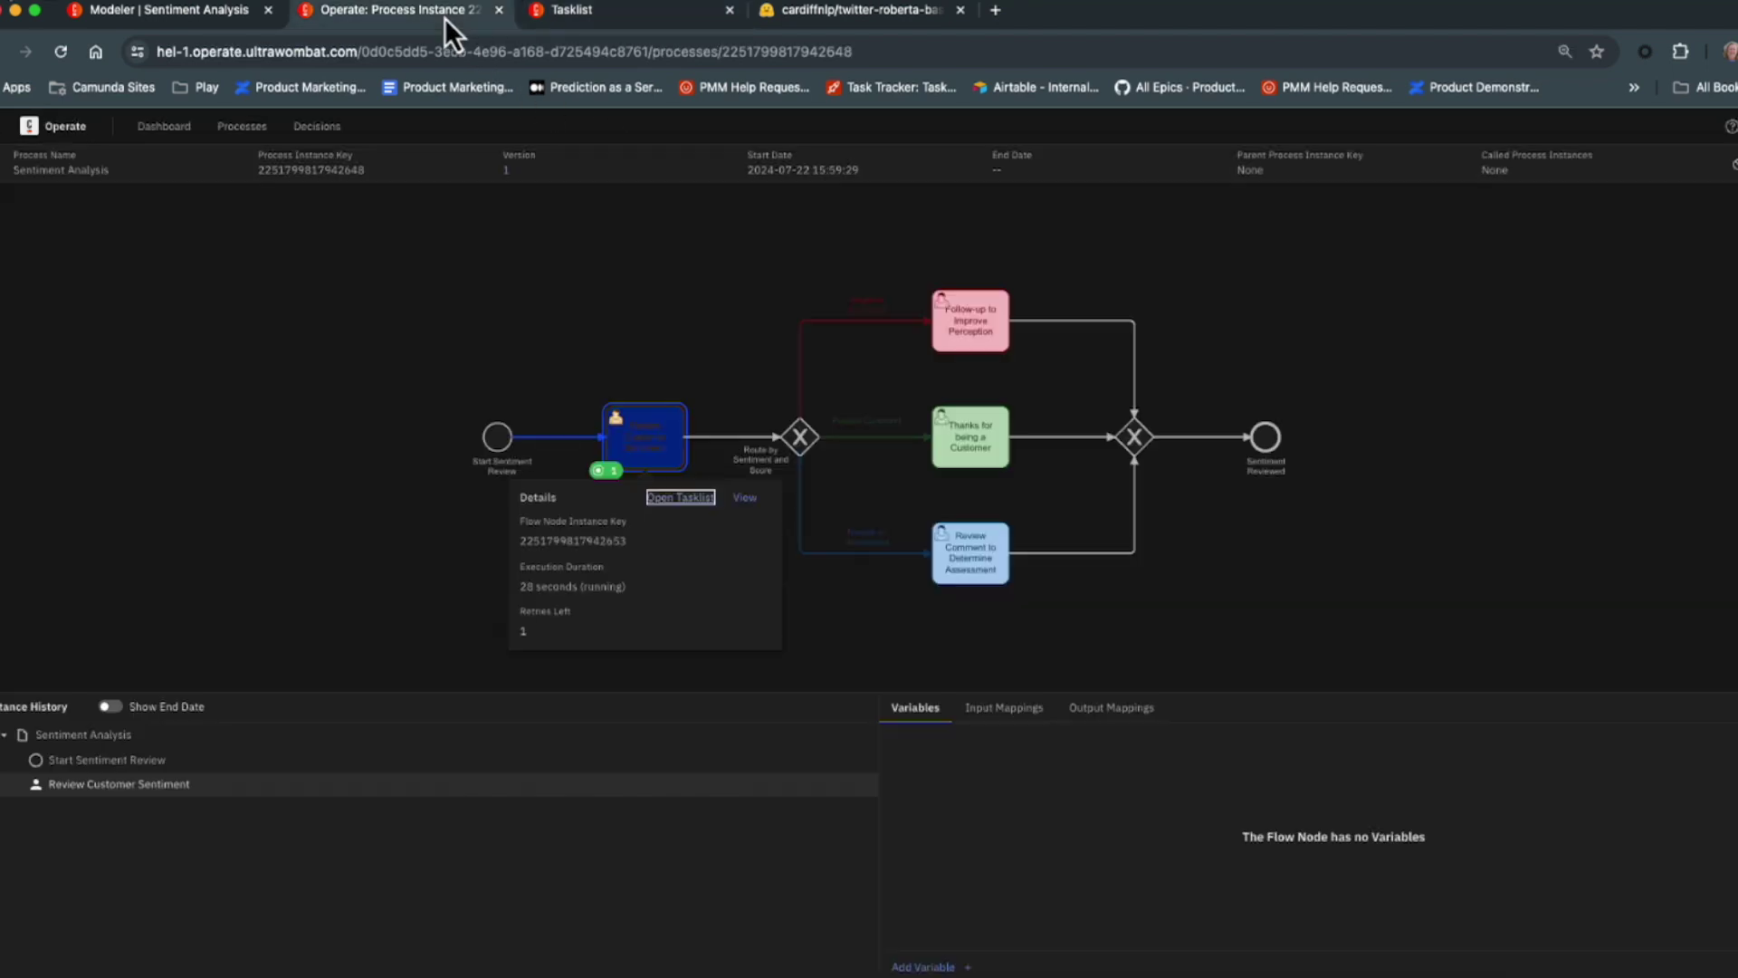
# Check the positive commentSentiment variable, then open Thanks for being a Customer in Tasklist.
pyautogui.click(247, 383)
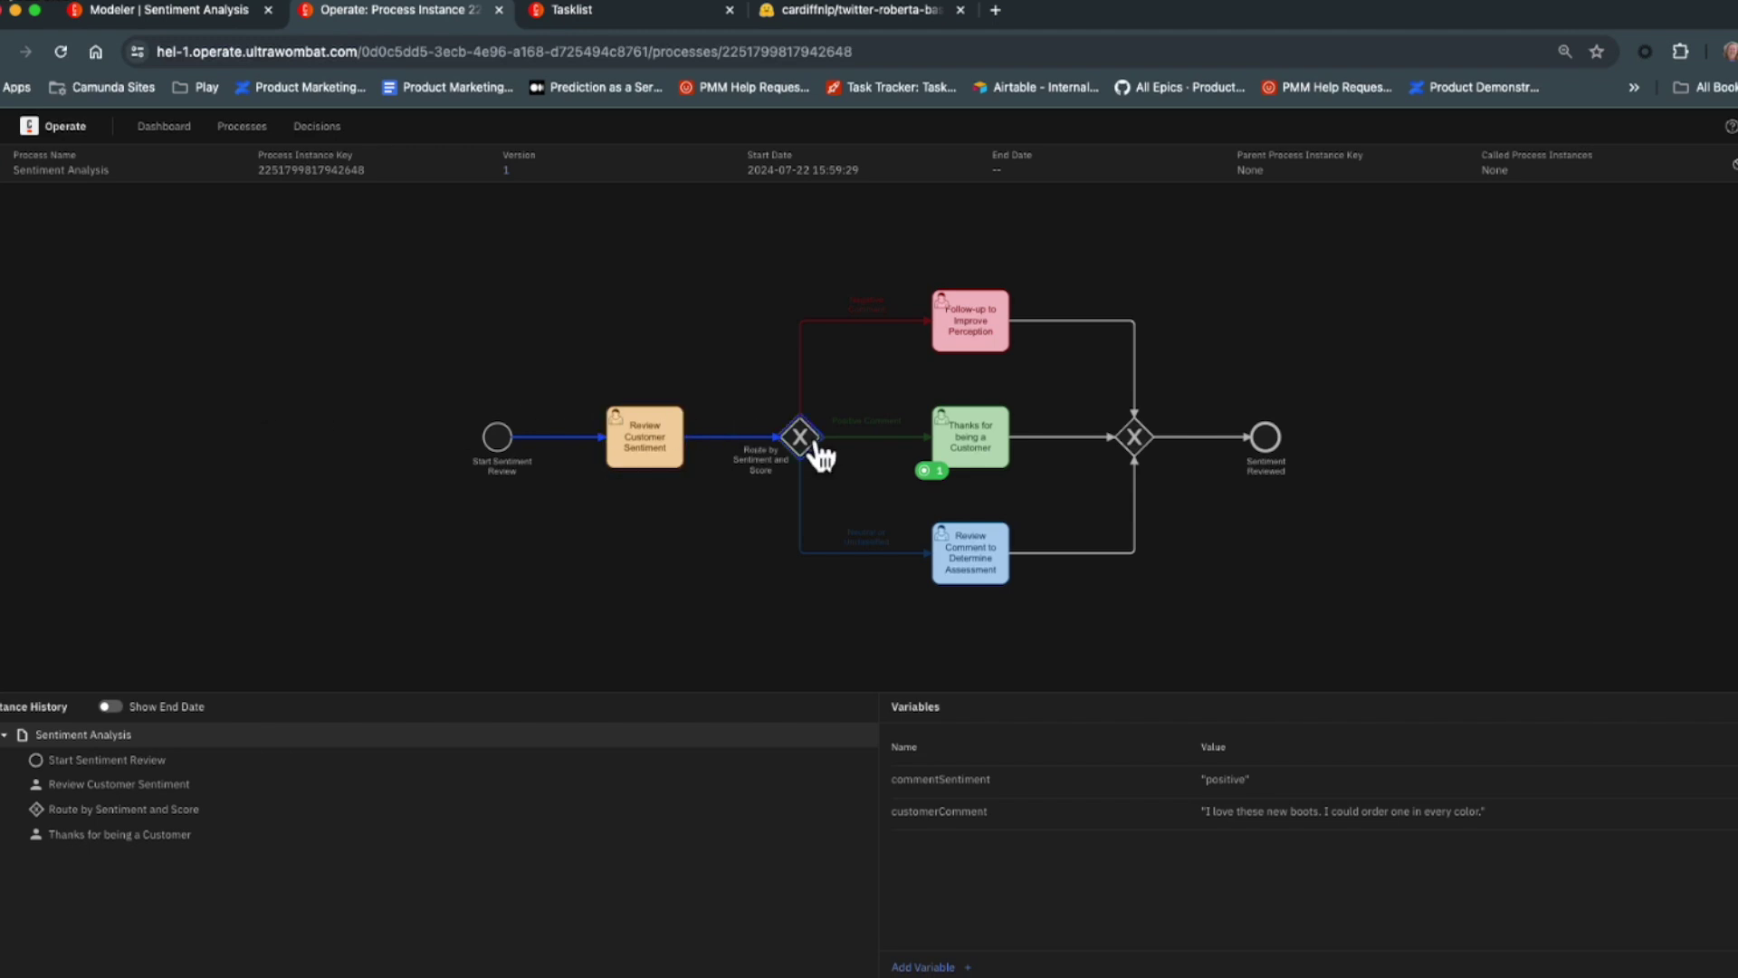
pyautogui.click(987, 462)
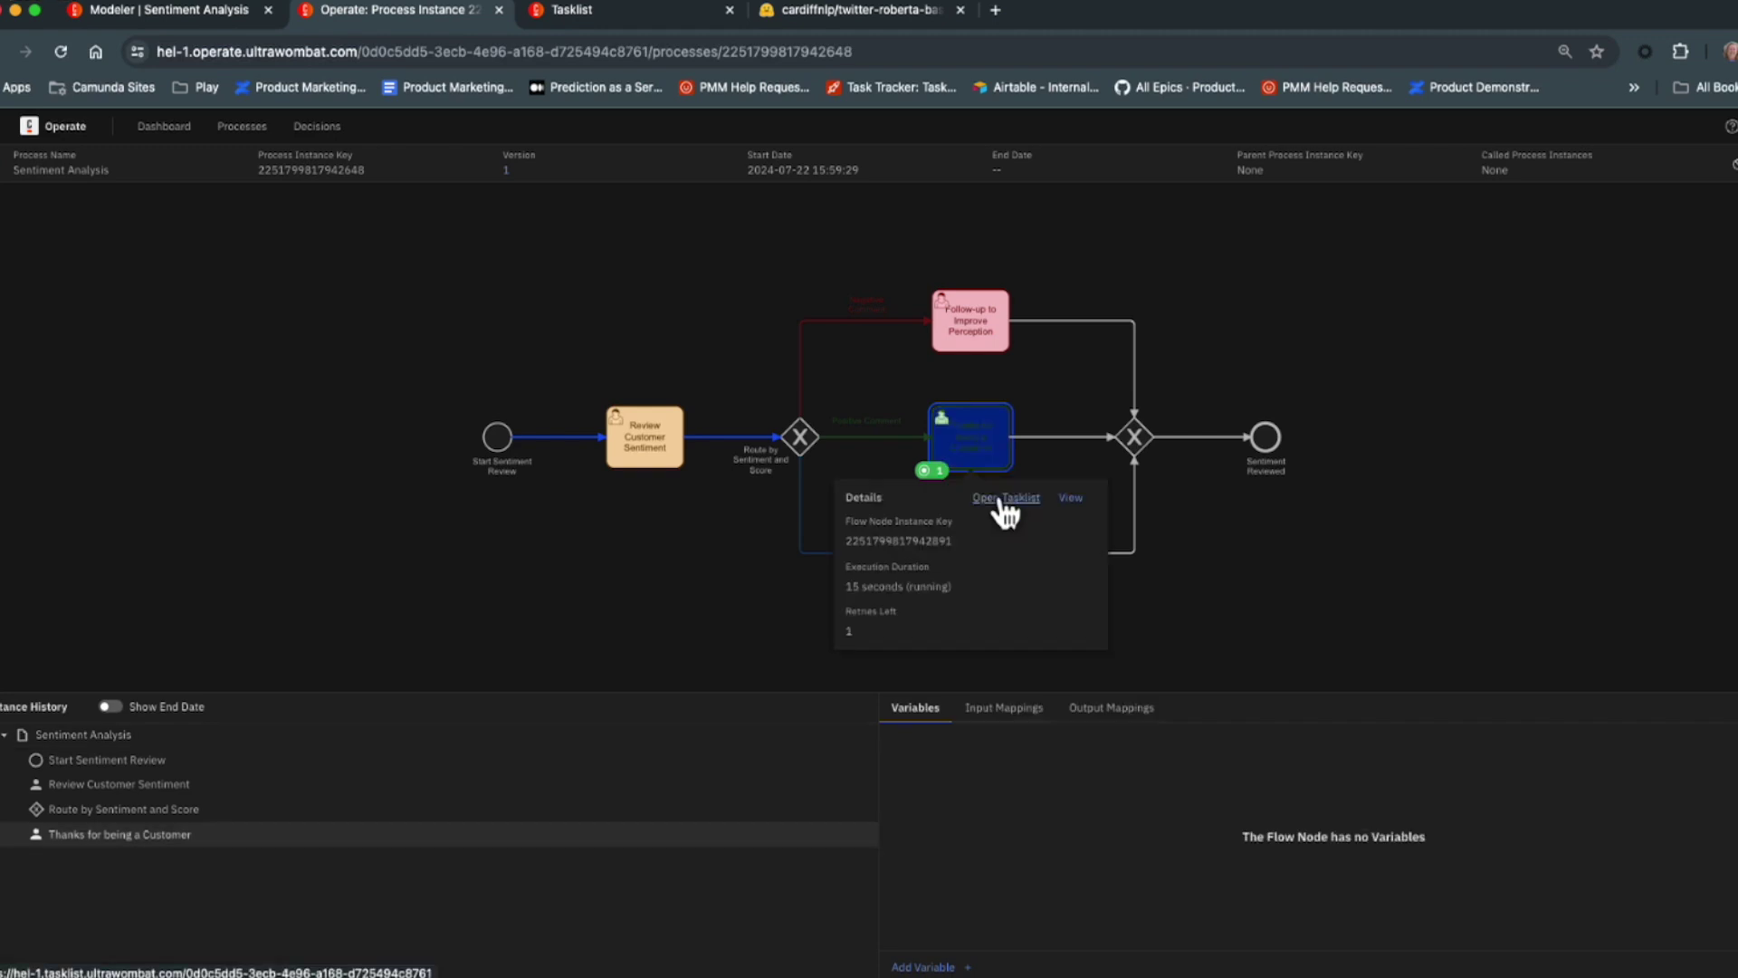
pyautogui.click(1003, 498)
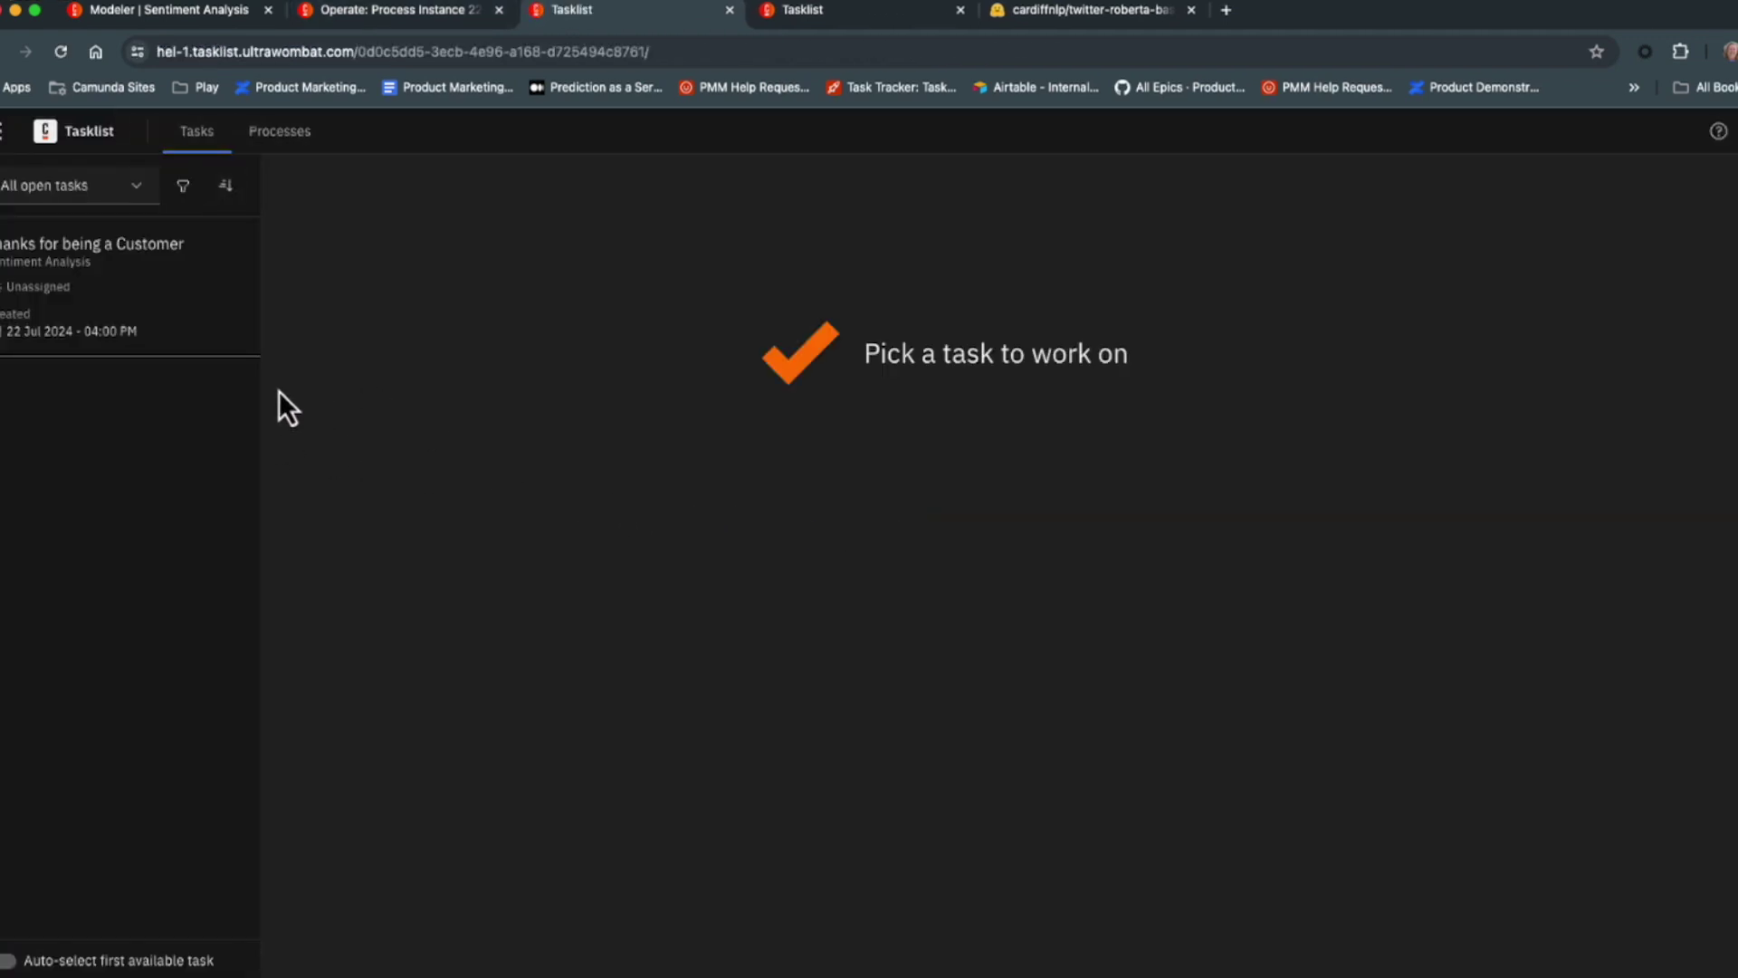
# View the Thank Customer form with the boots comment, then return to the Modeler diagram.
pyautogui.click(145, 288)
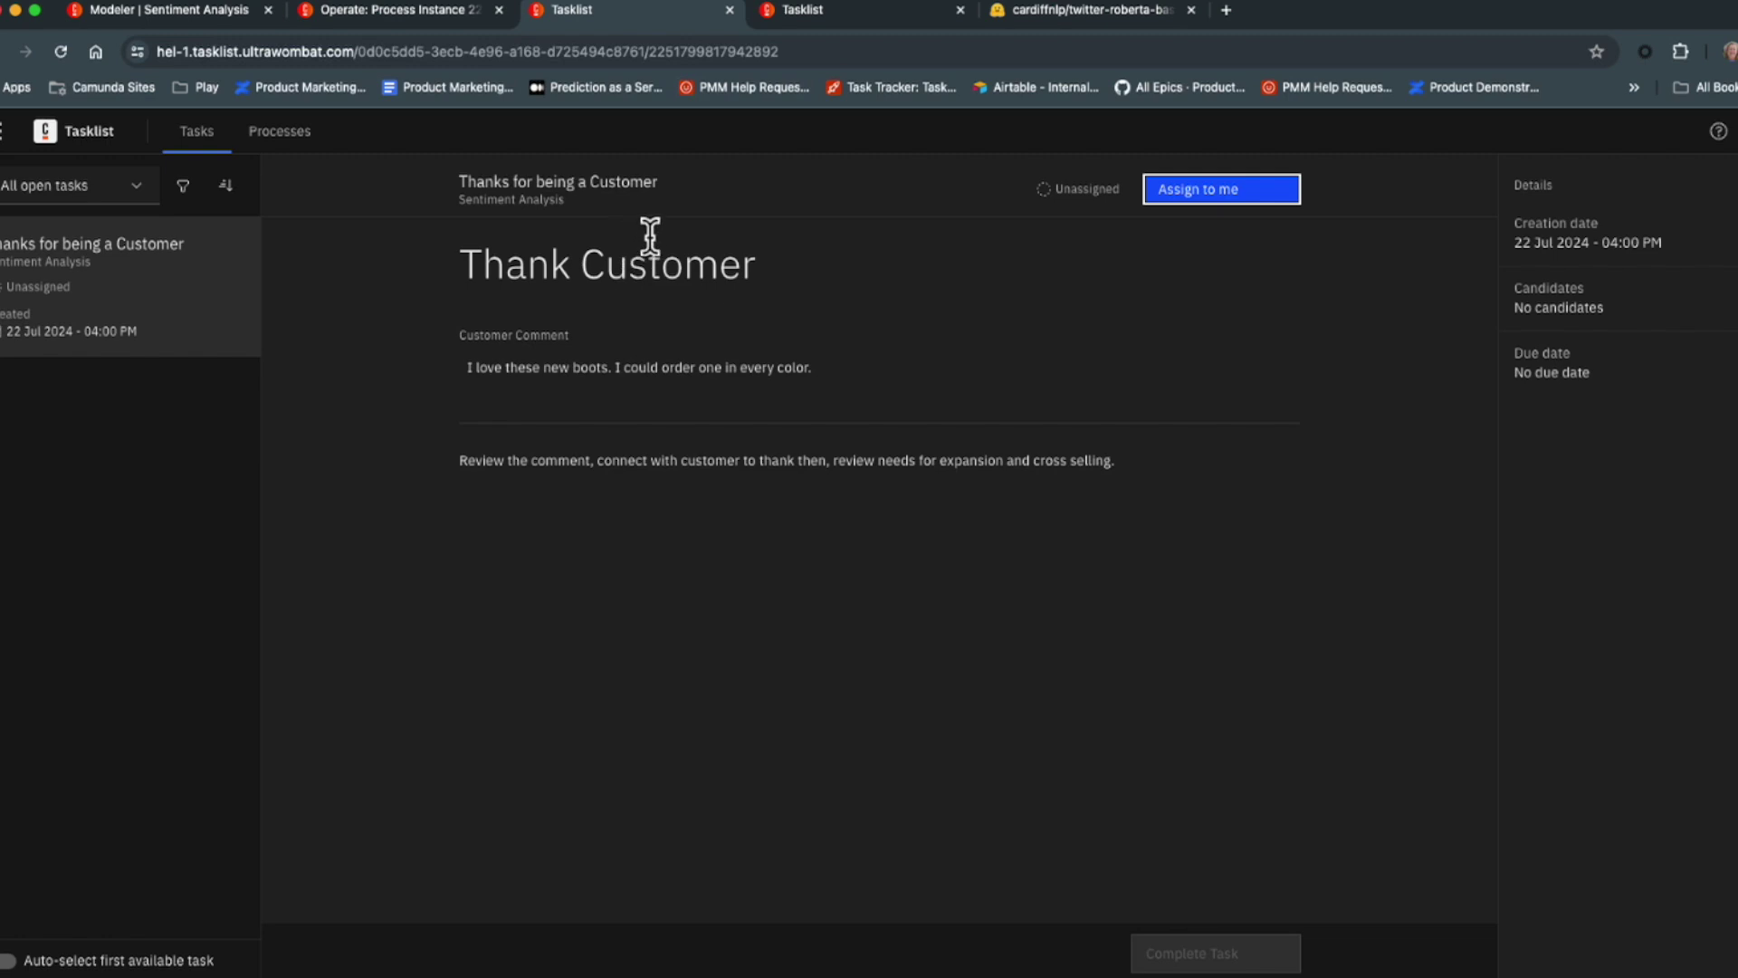
pyautogui.click(230, 24)
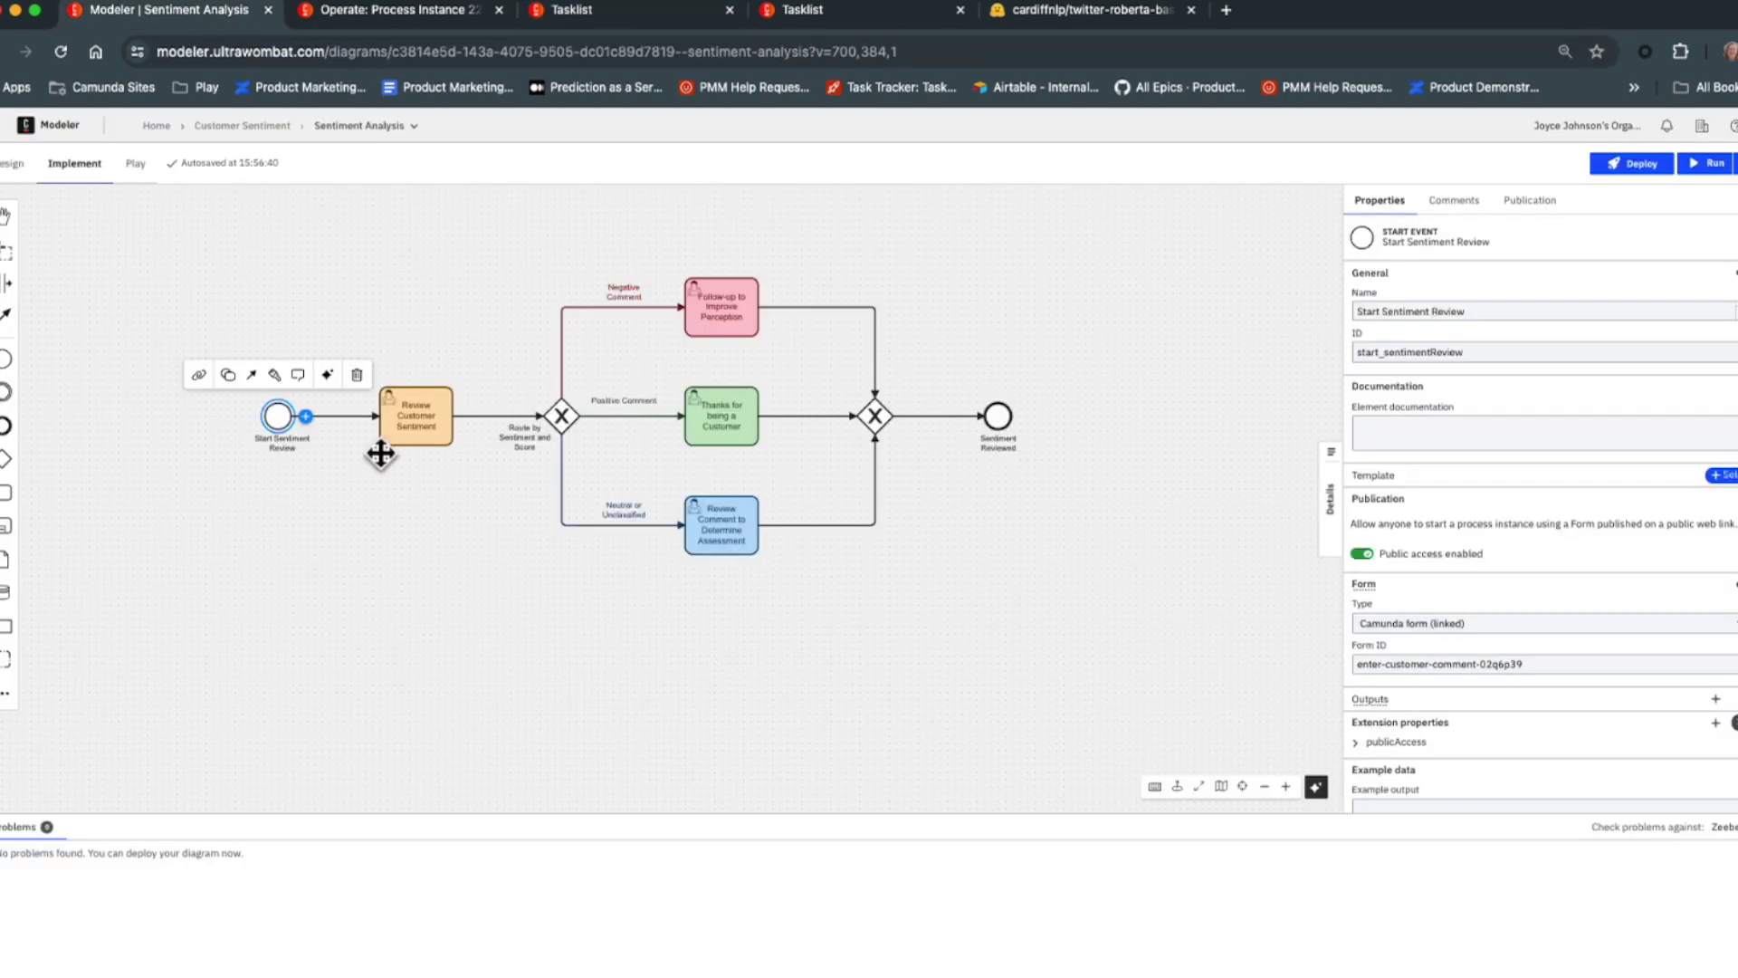
# Deselect the start event so nothing is selected on the diagram.
pyautogui.click(415, 535)
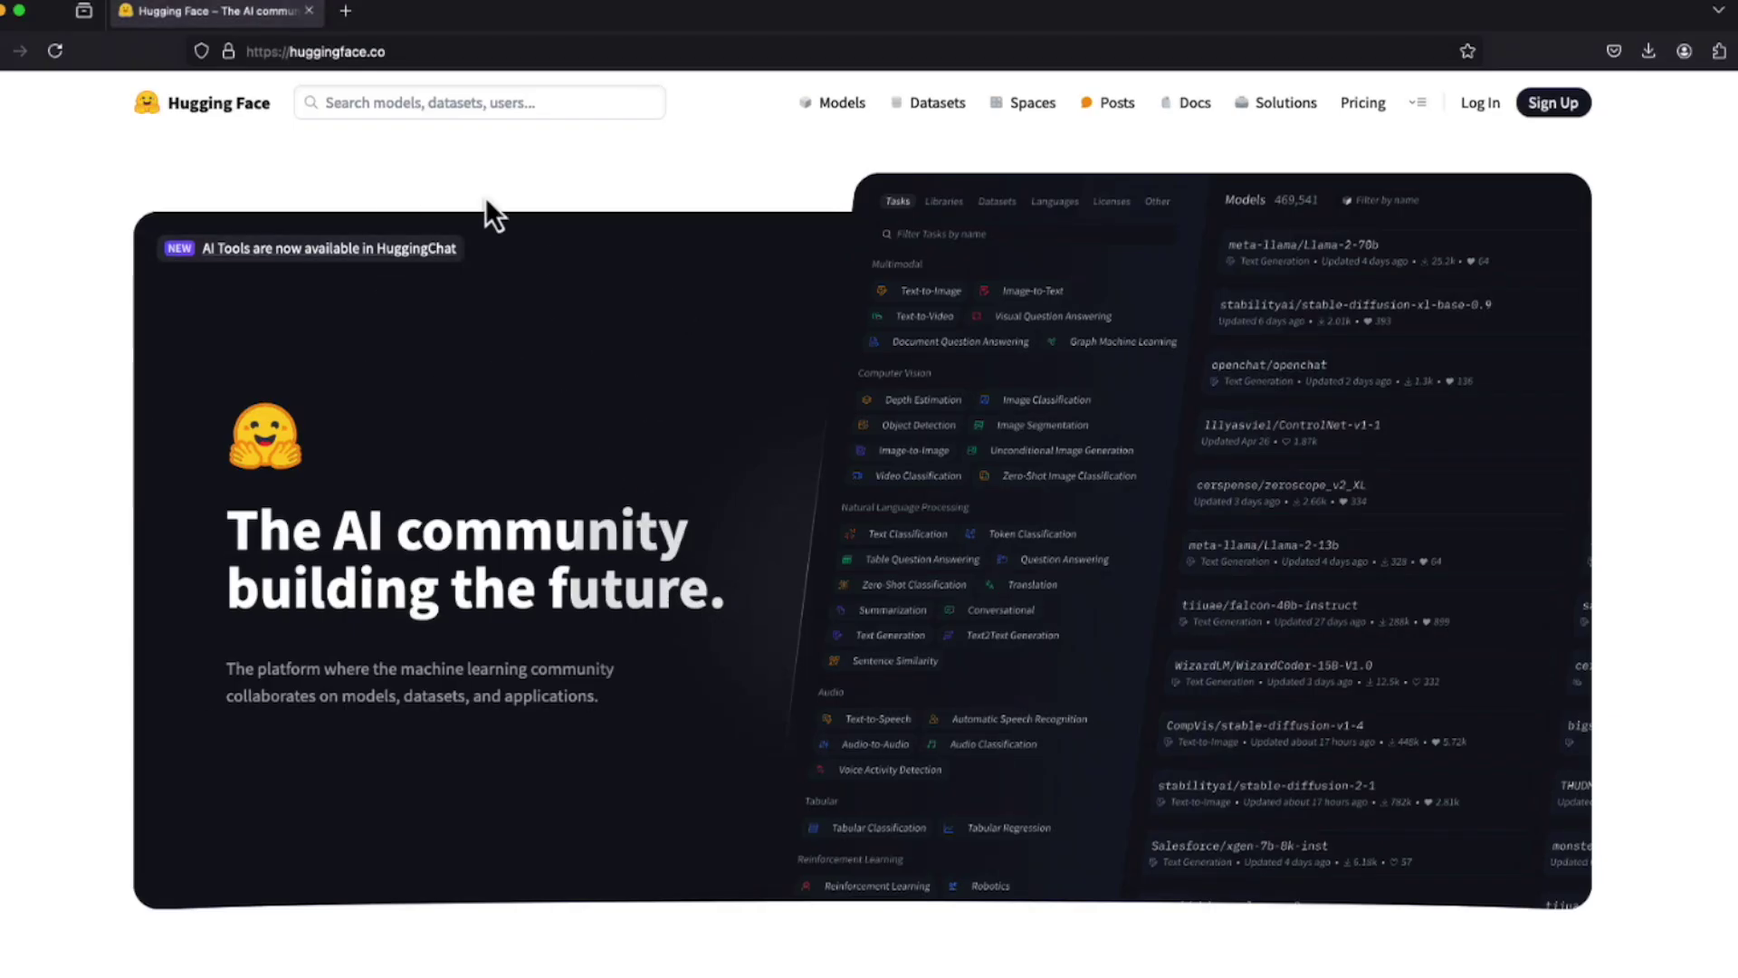
# Open the Hugging Face Join page and enter the sign-up e-mail address.
pyautogui.click(192, 248)
pyautogui.click(1559, 106)
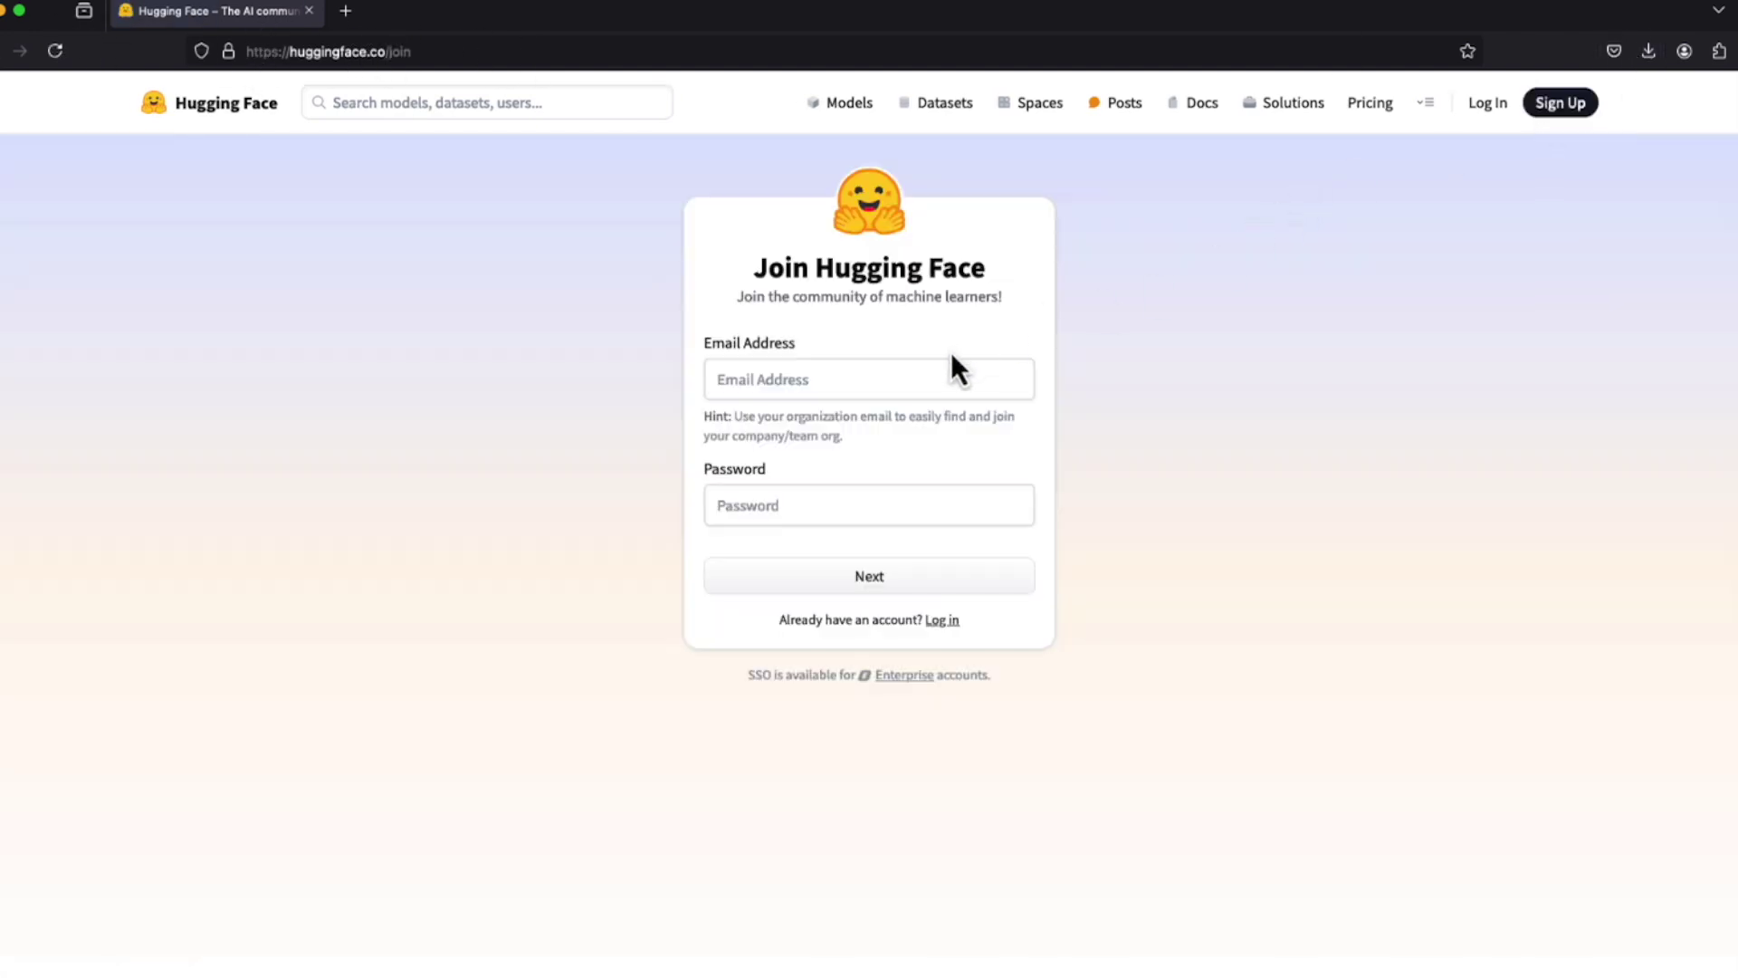
pyautogui.click(919, 369)
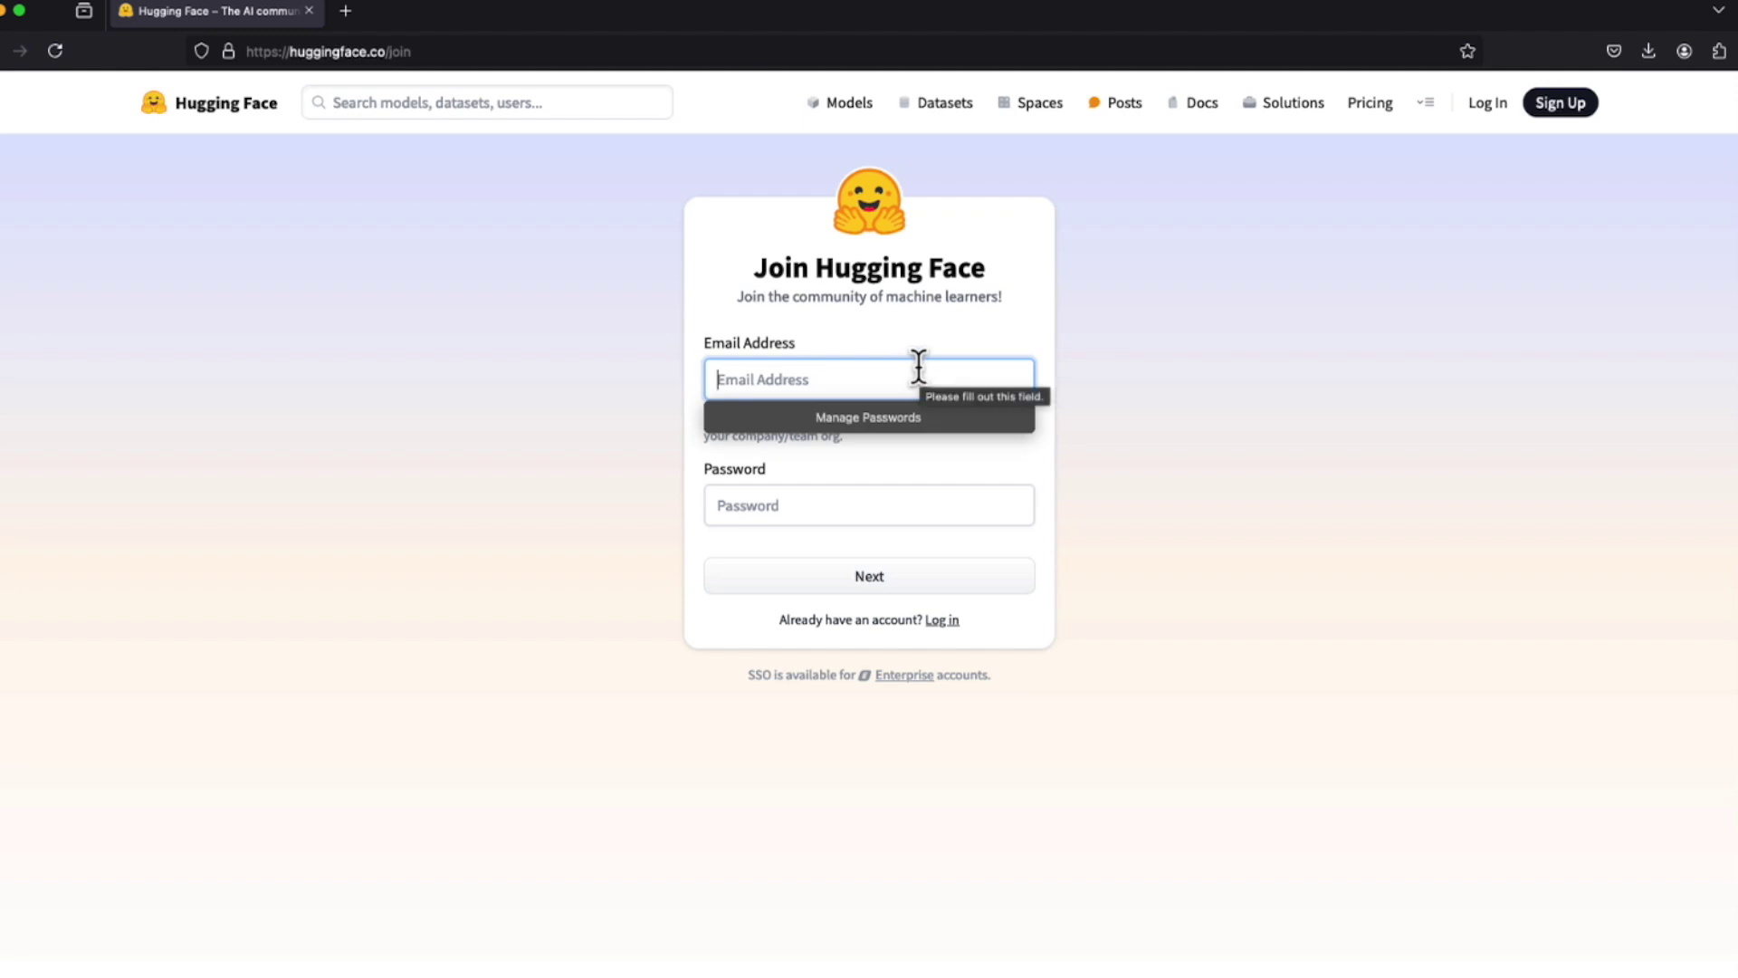
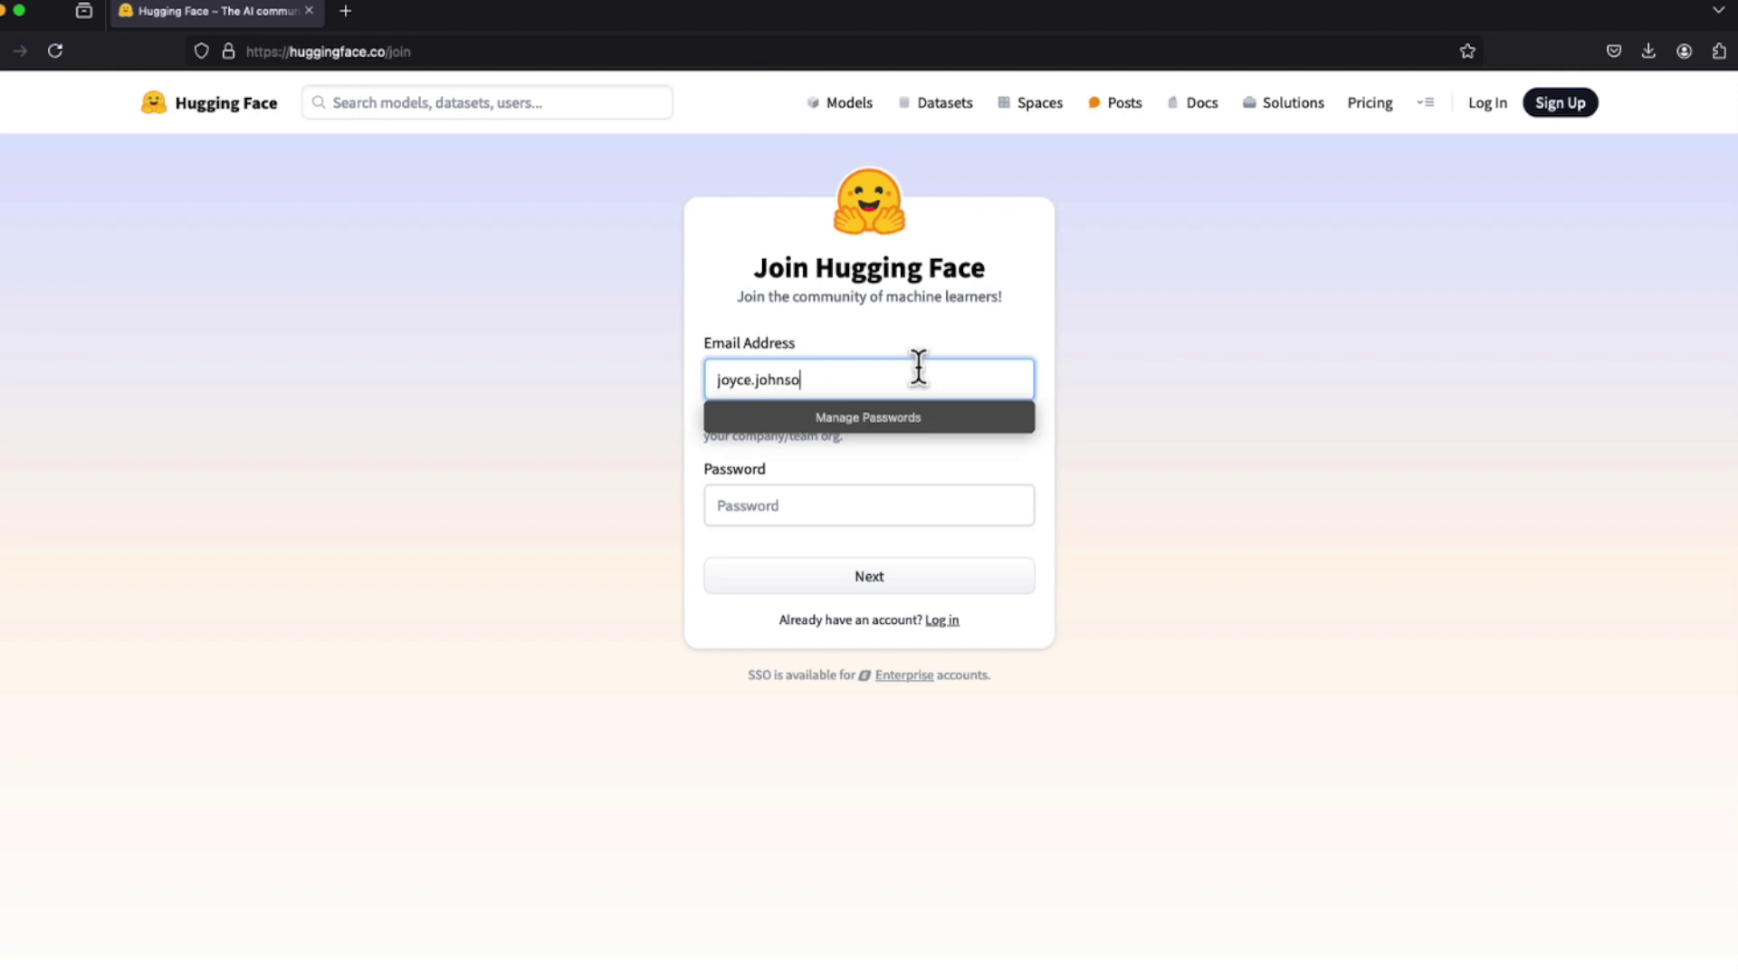
pyautogui.press('Tab')
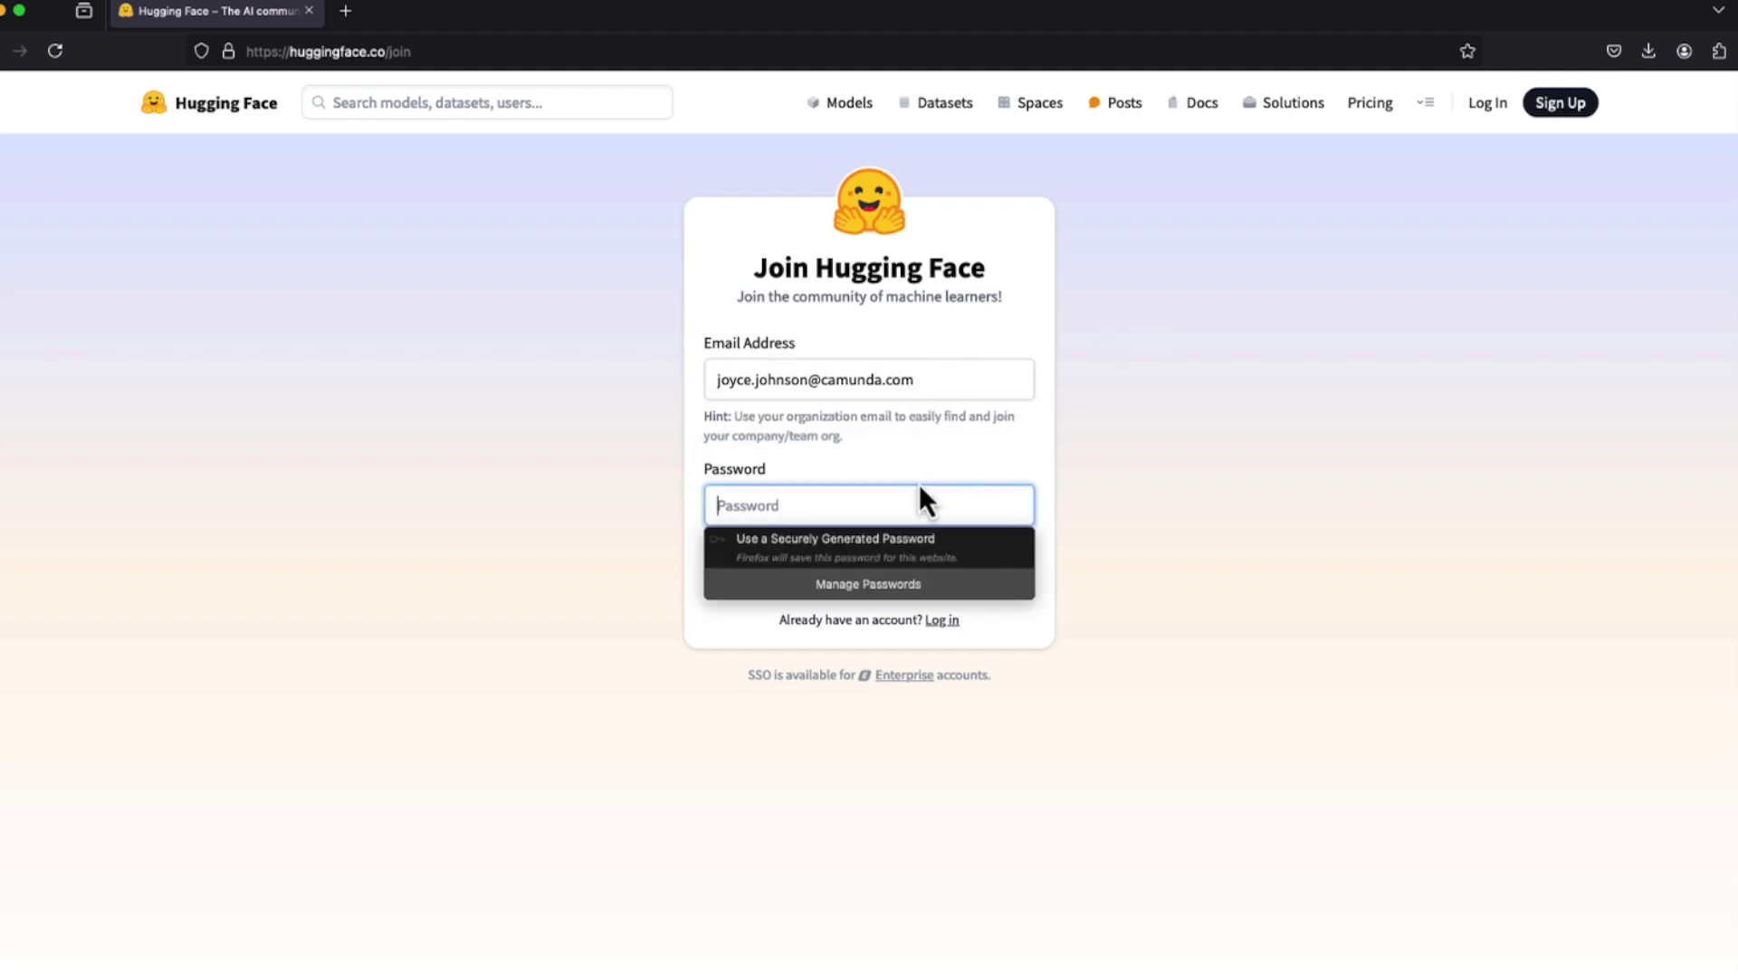
pyautogui.click(925, 503)
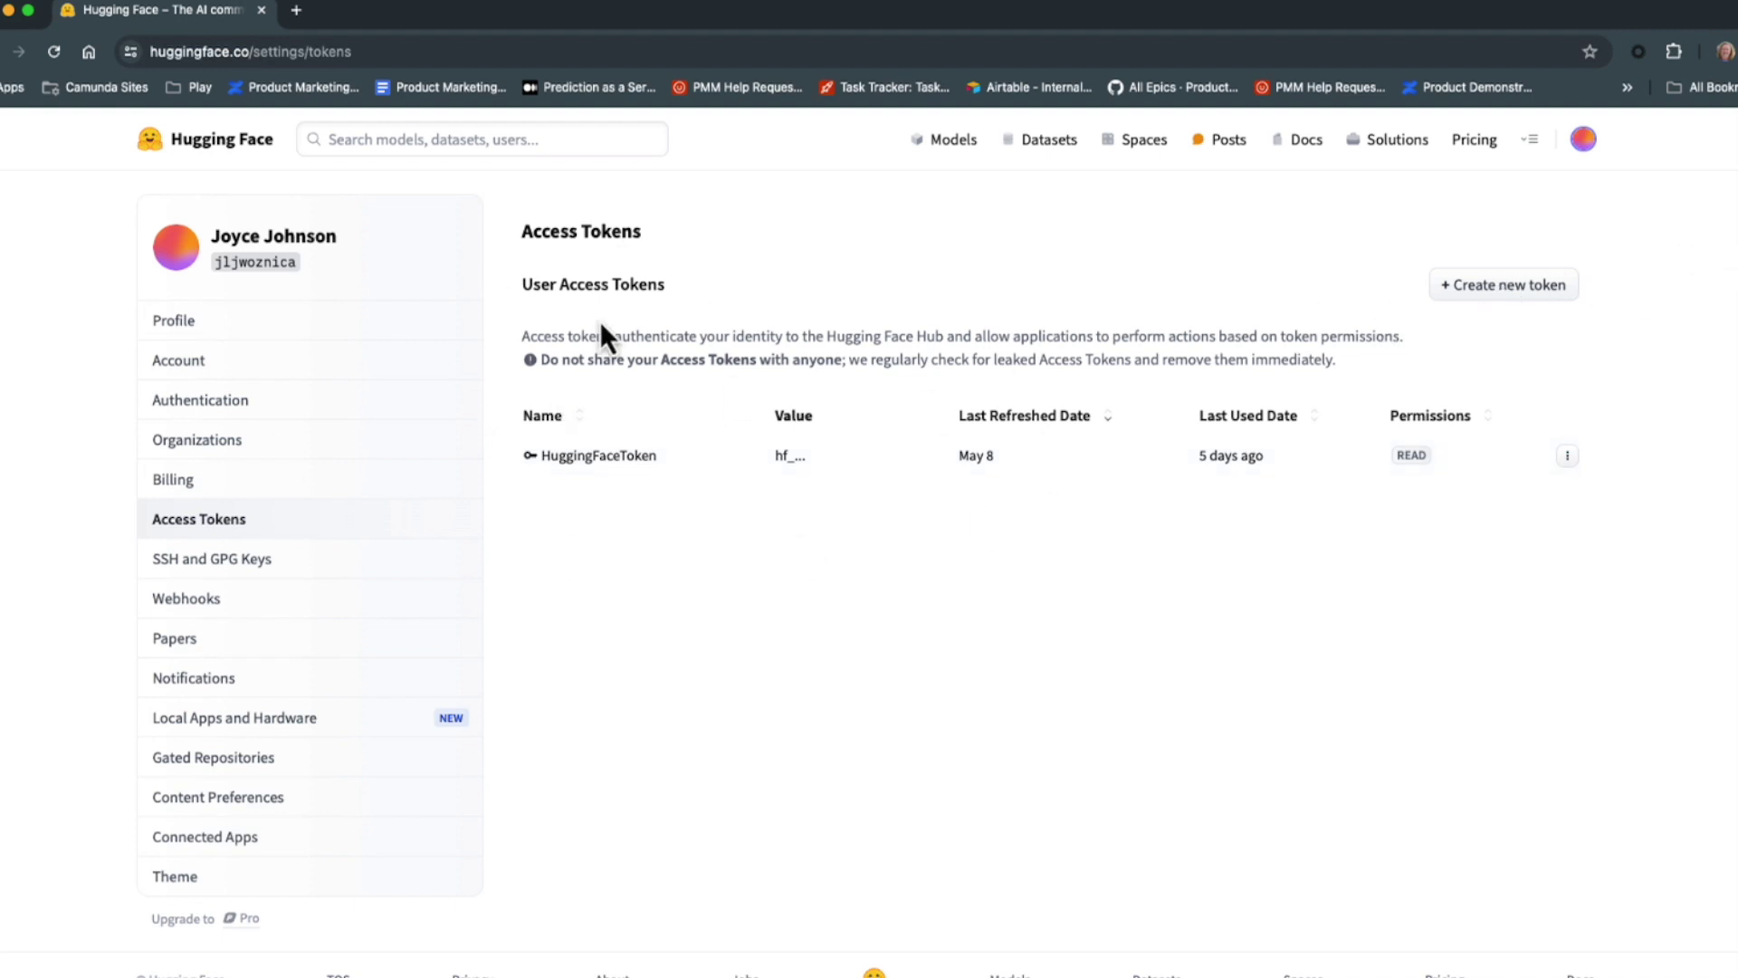
# Create a Read access token named NewHuggingFaceToken and copy its value.
pyautogui.click(1583, 145)
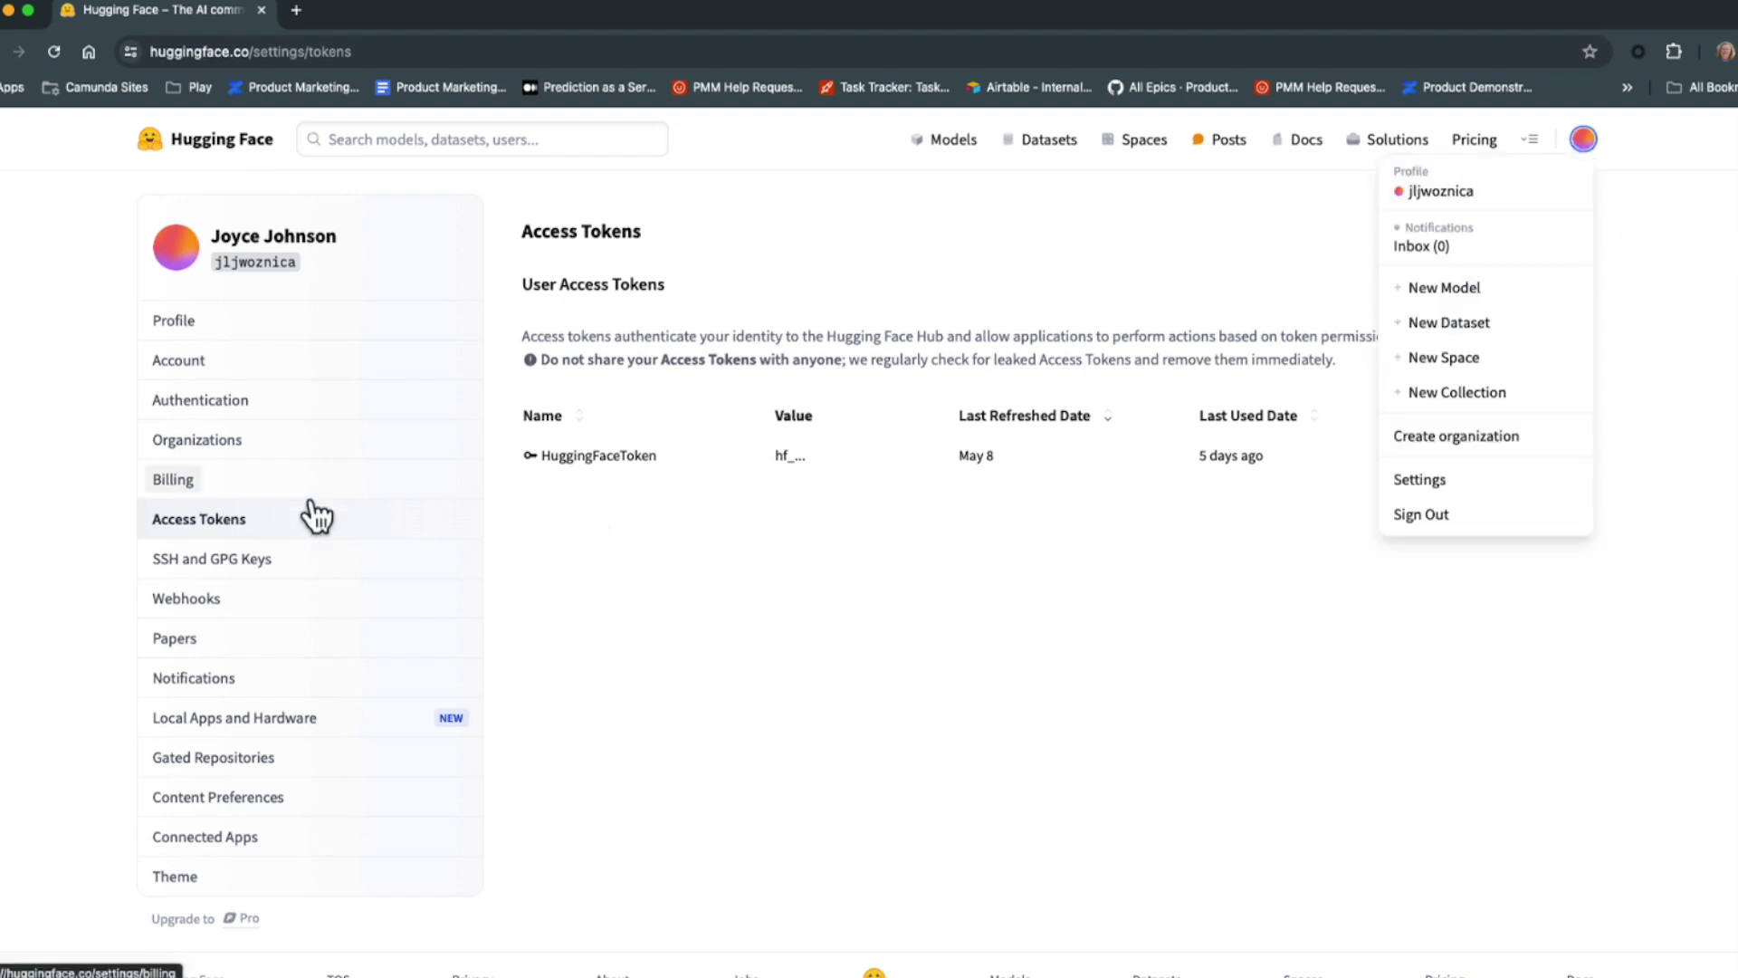
pyautogui.click(222, 531)
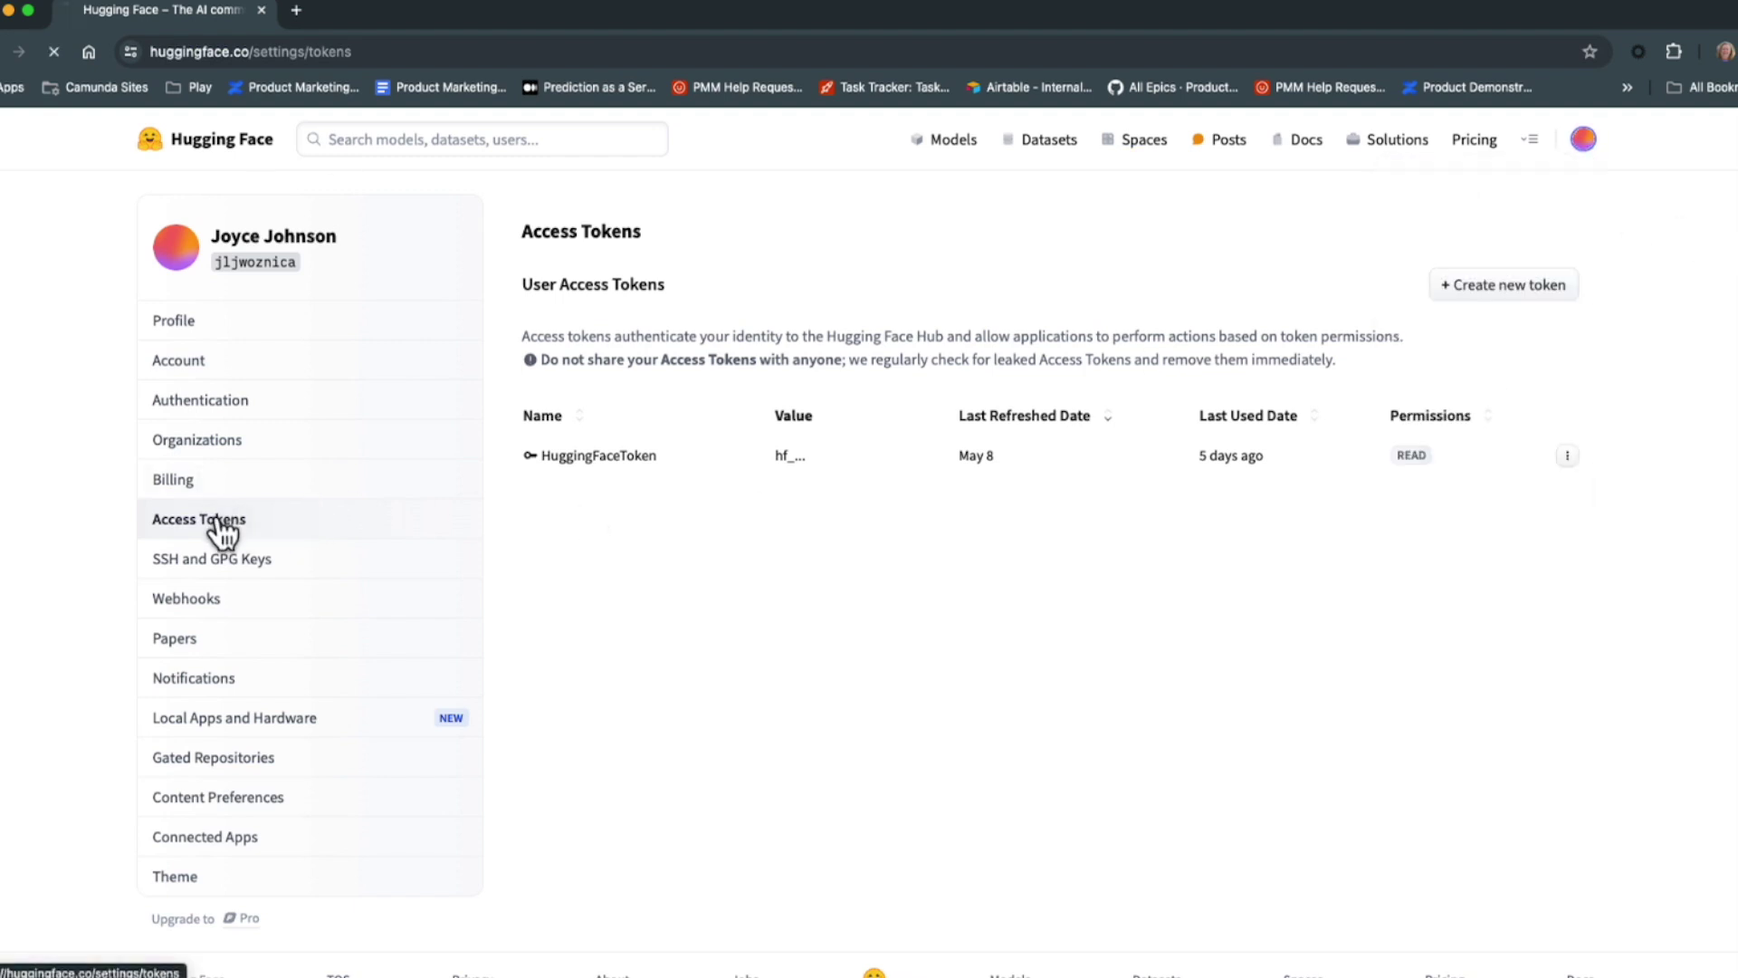
pyautogui.click(1491, 296)
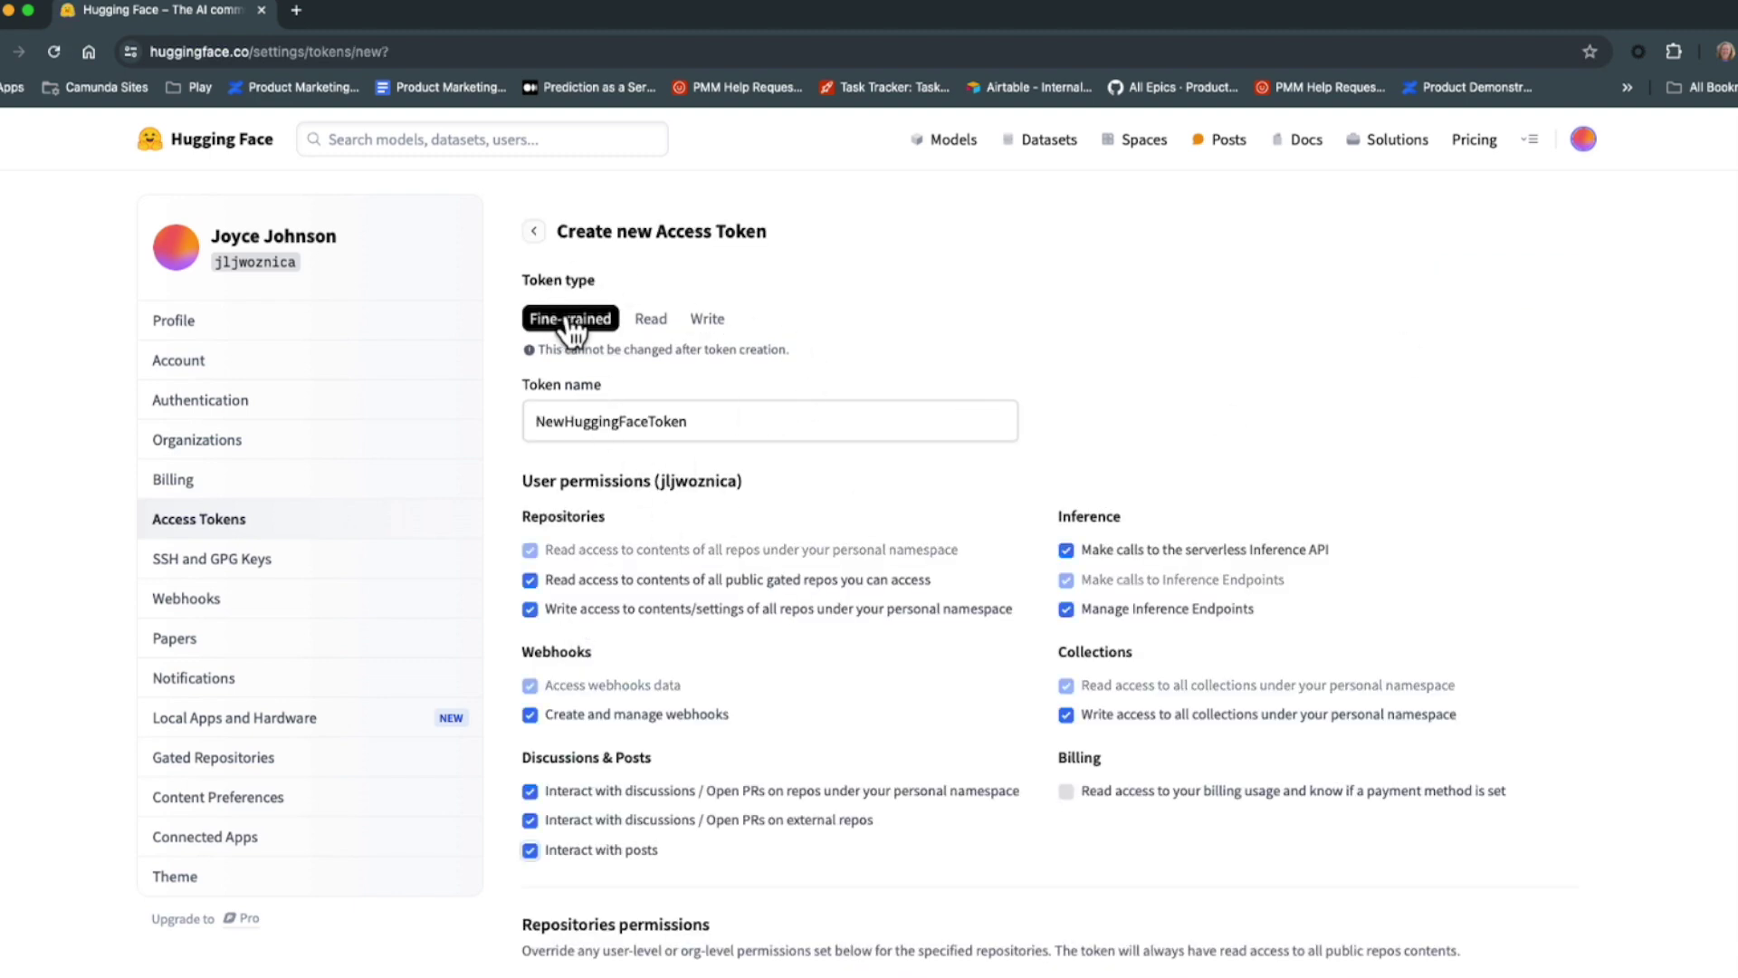
pyautogui.click(645, 318)
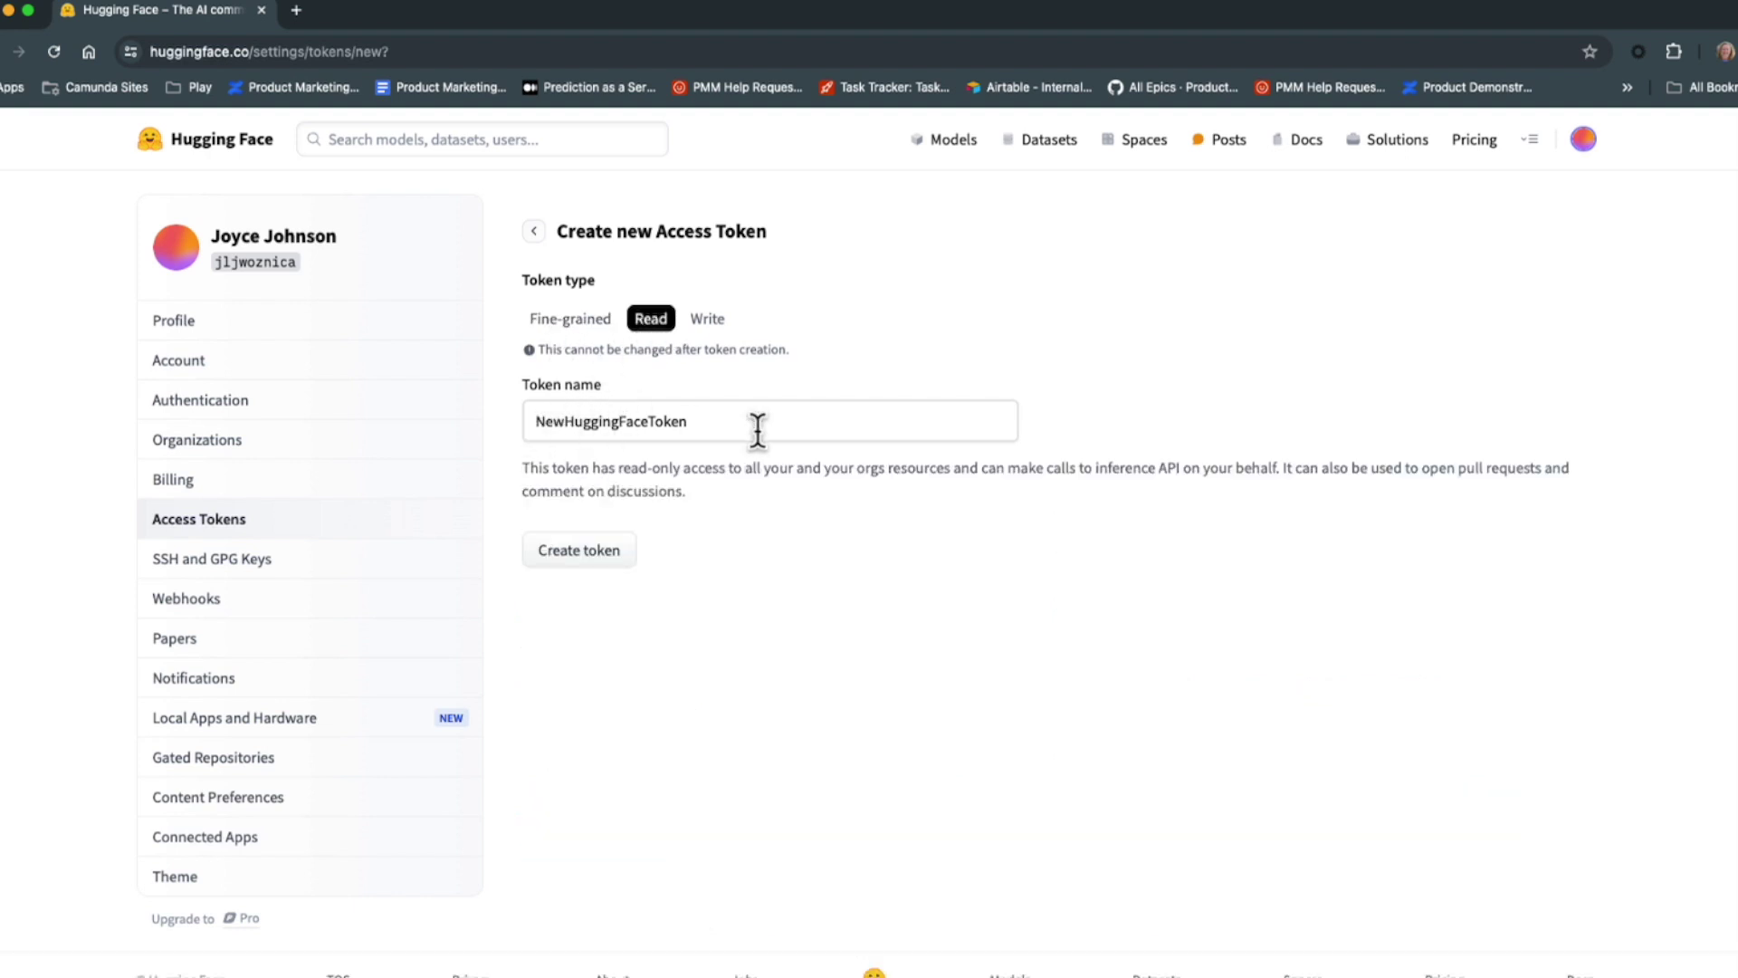
pyautogui.click(587, 559)
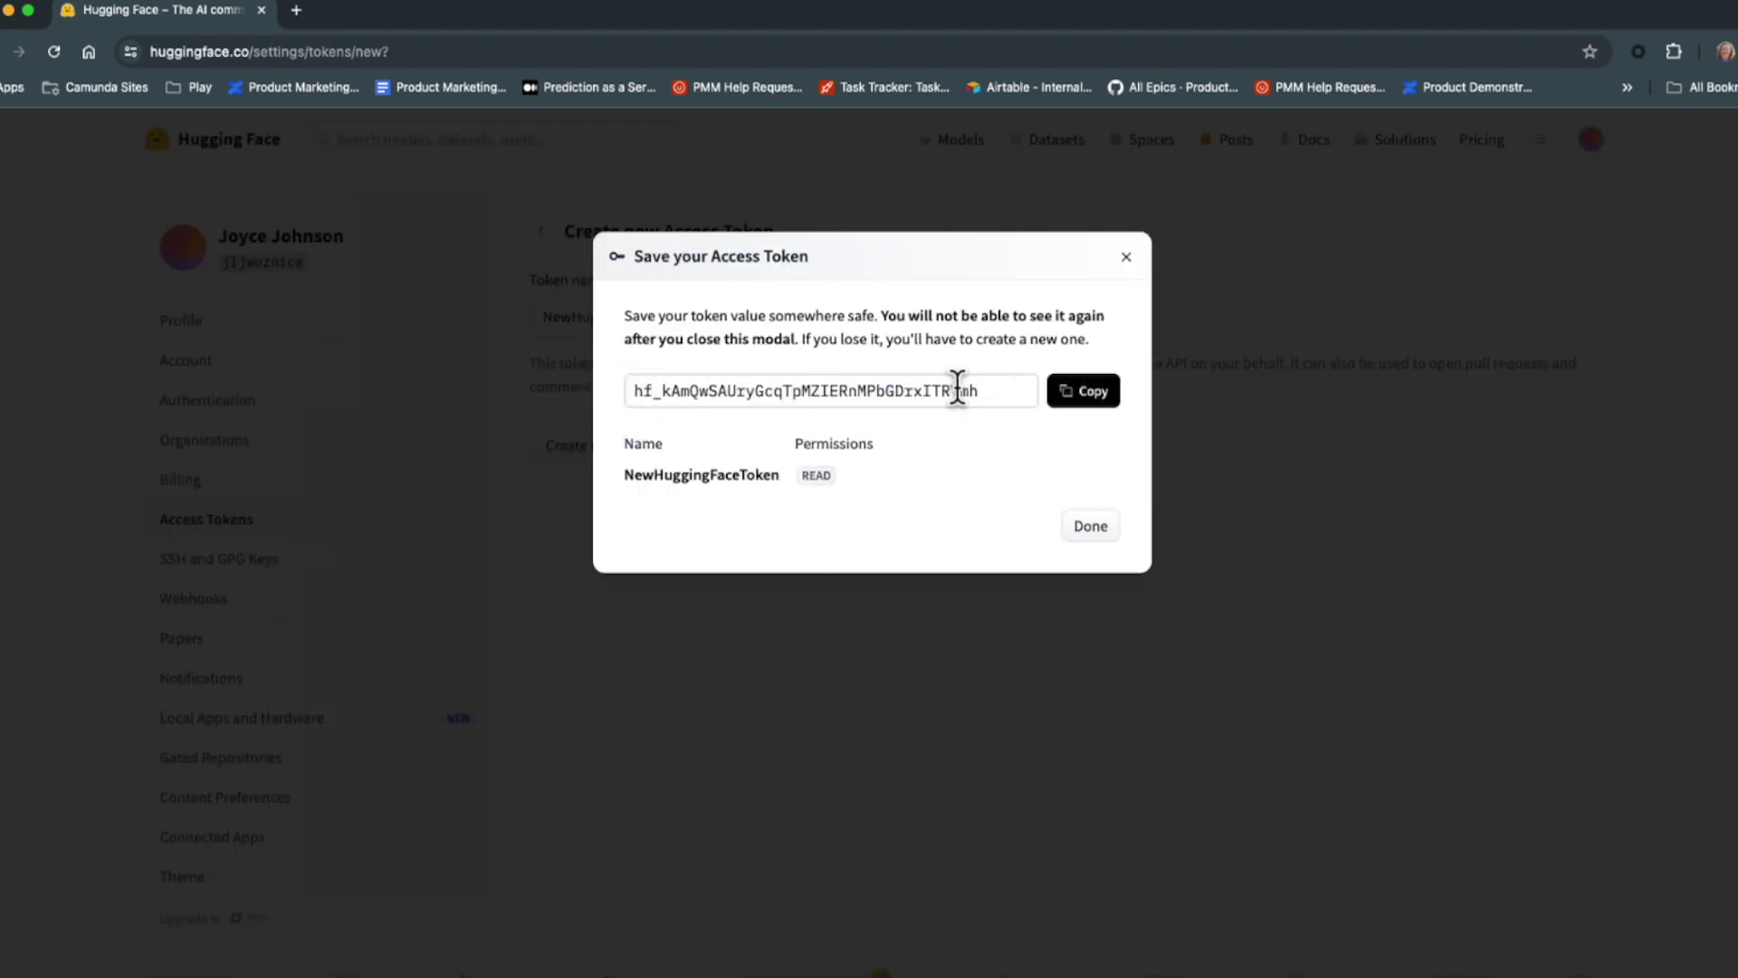
pyautogui.click(1097, 398)
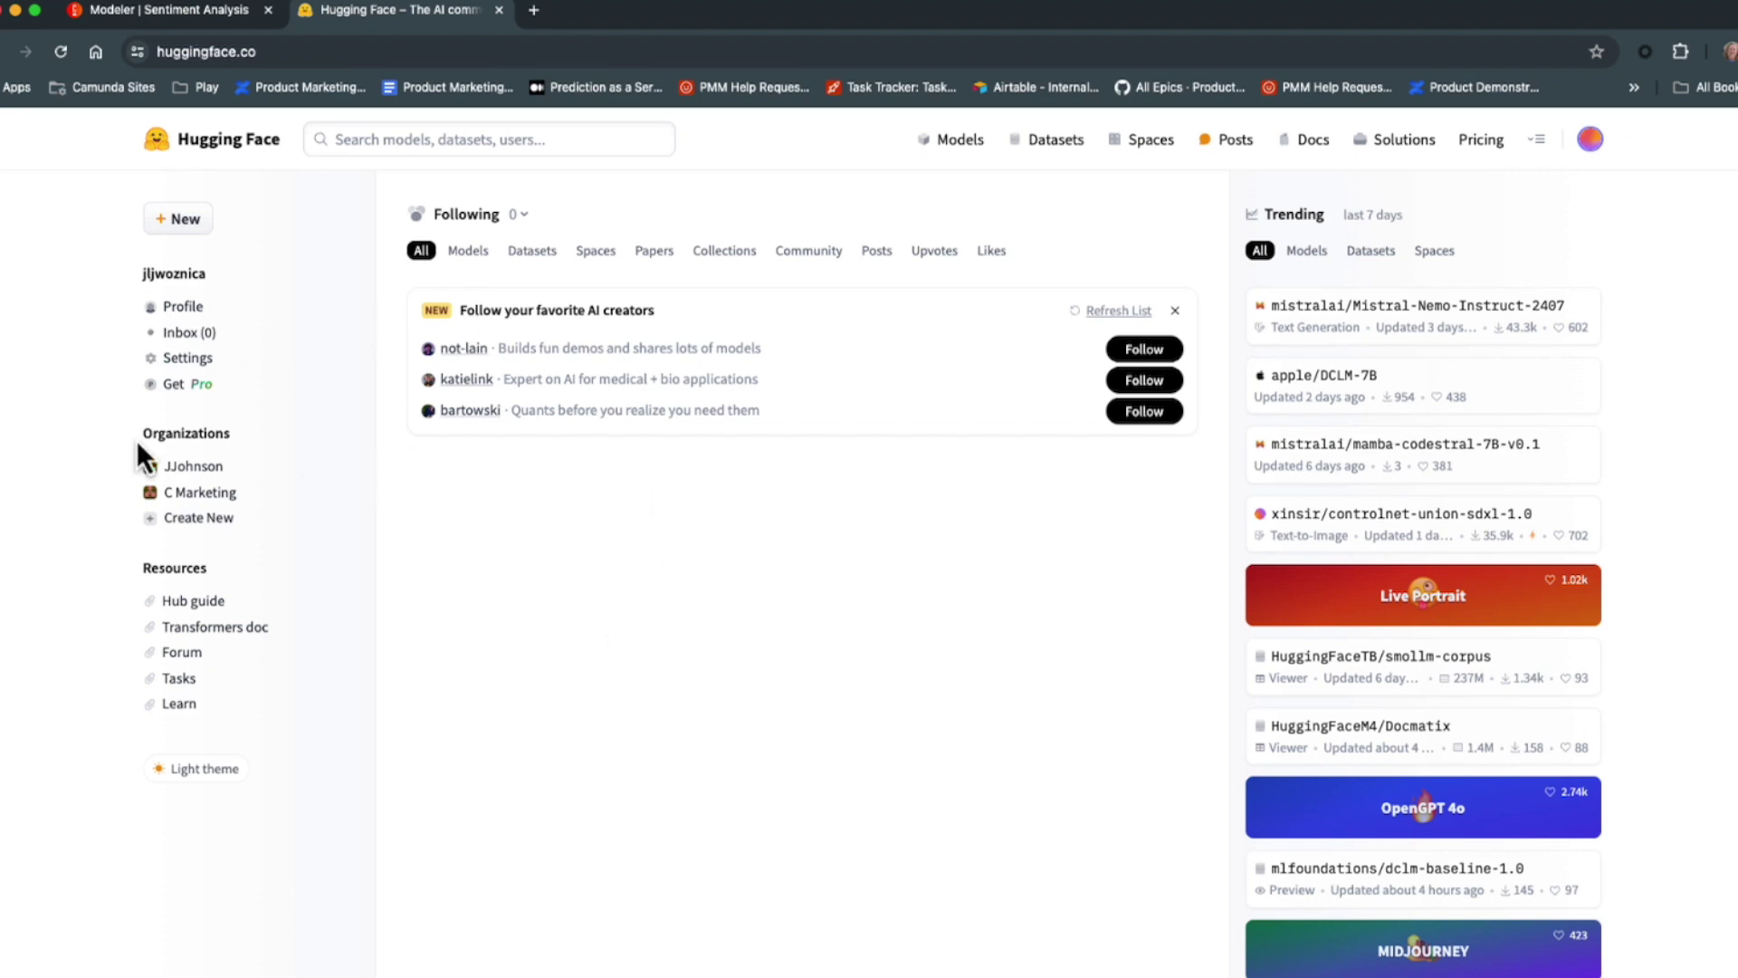
# Filter Text Classification models by 'sentiment' and open cardiffnlp/twitter-roberta-base-sentiment-latest.
pyautogui.click(969, 148)
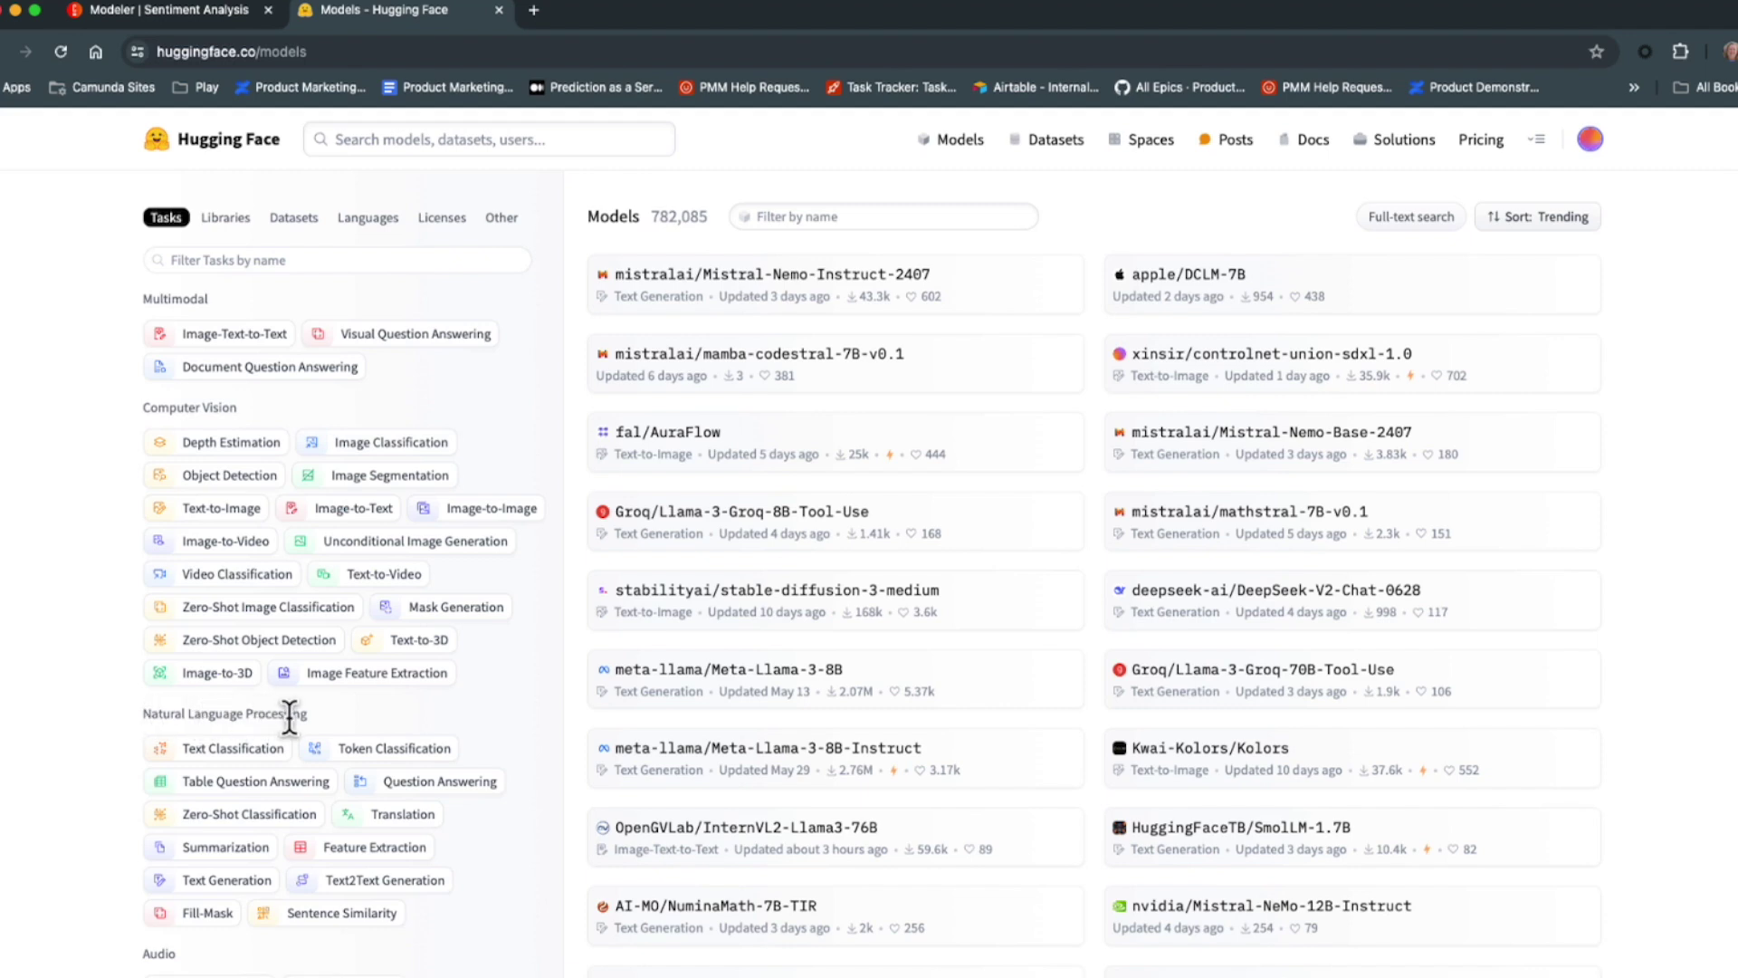
pyautogui.click(233, 750)
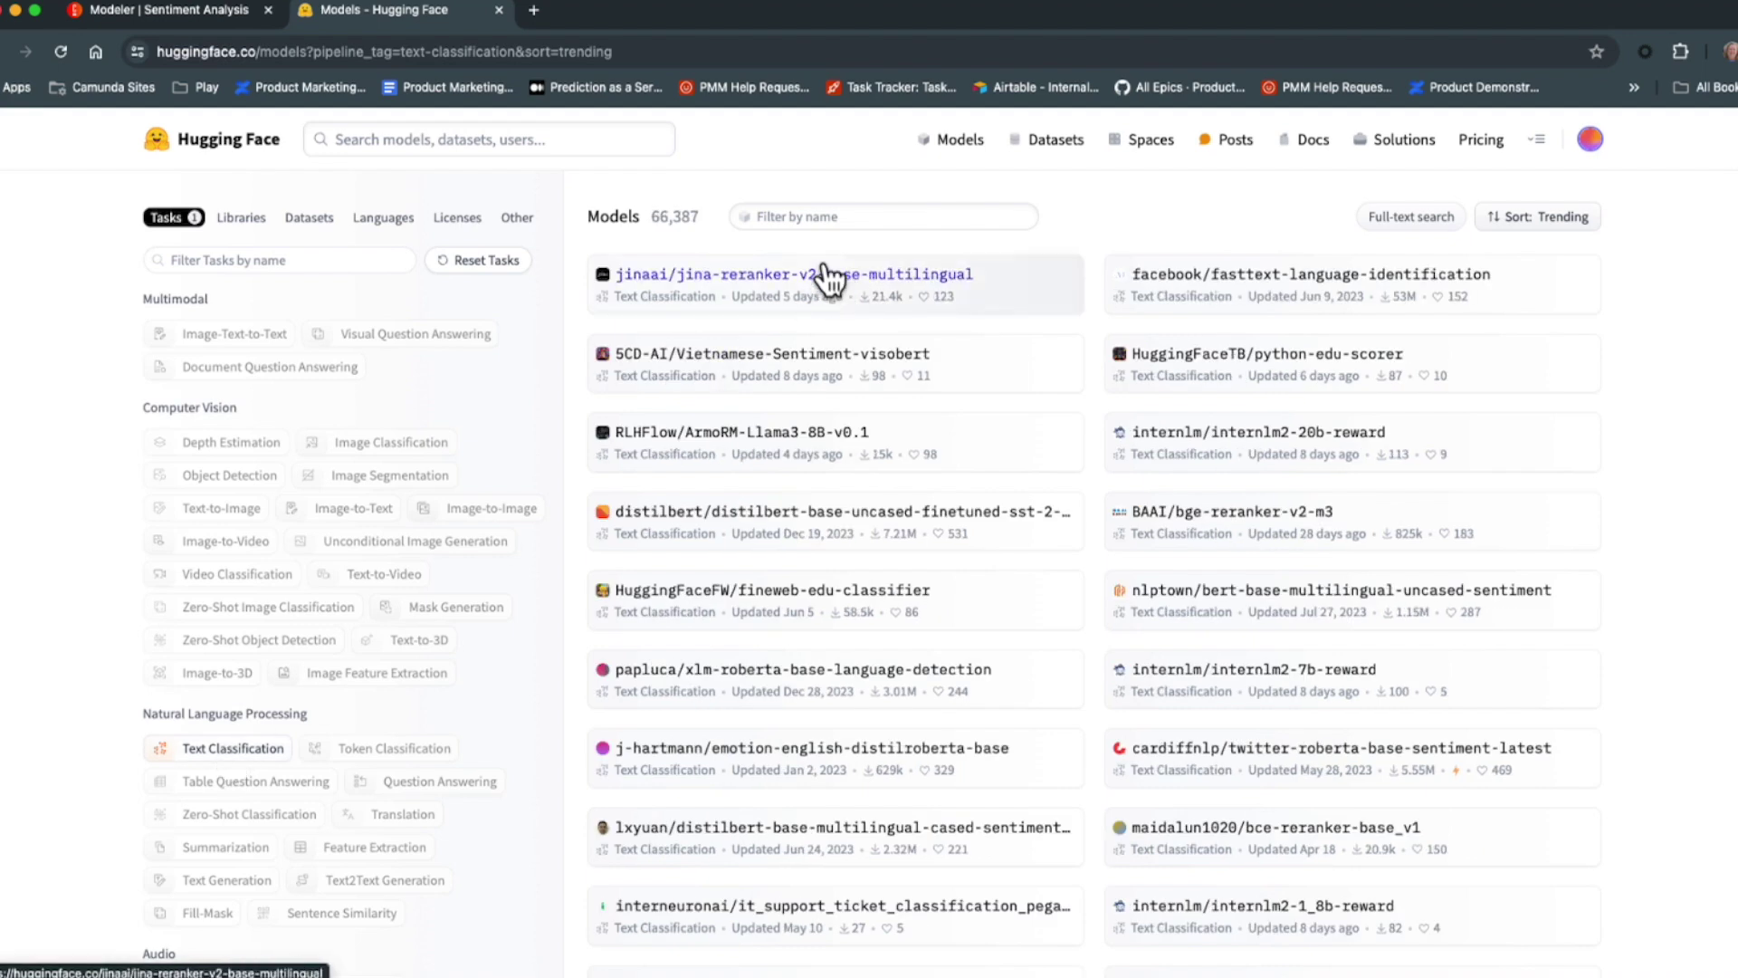
pyautogui.click(831, 216)
pyautogui.write('sentiment')
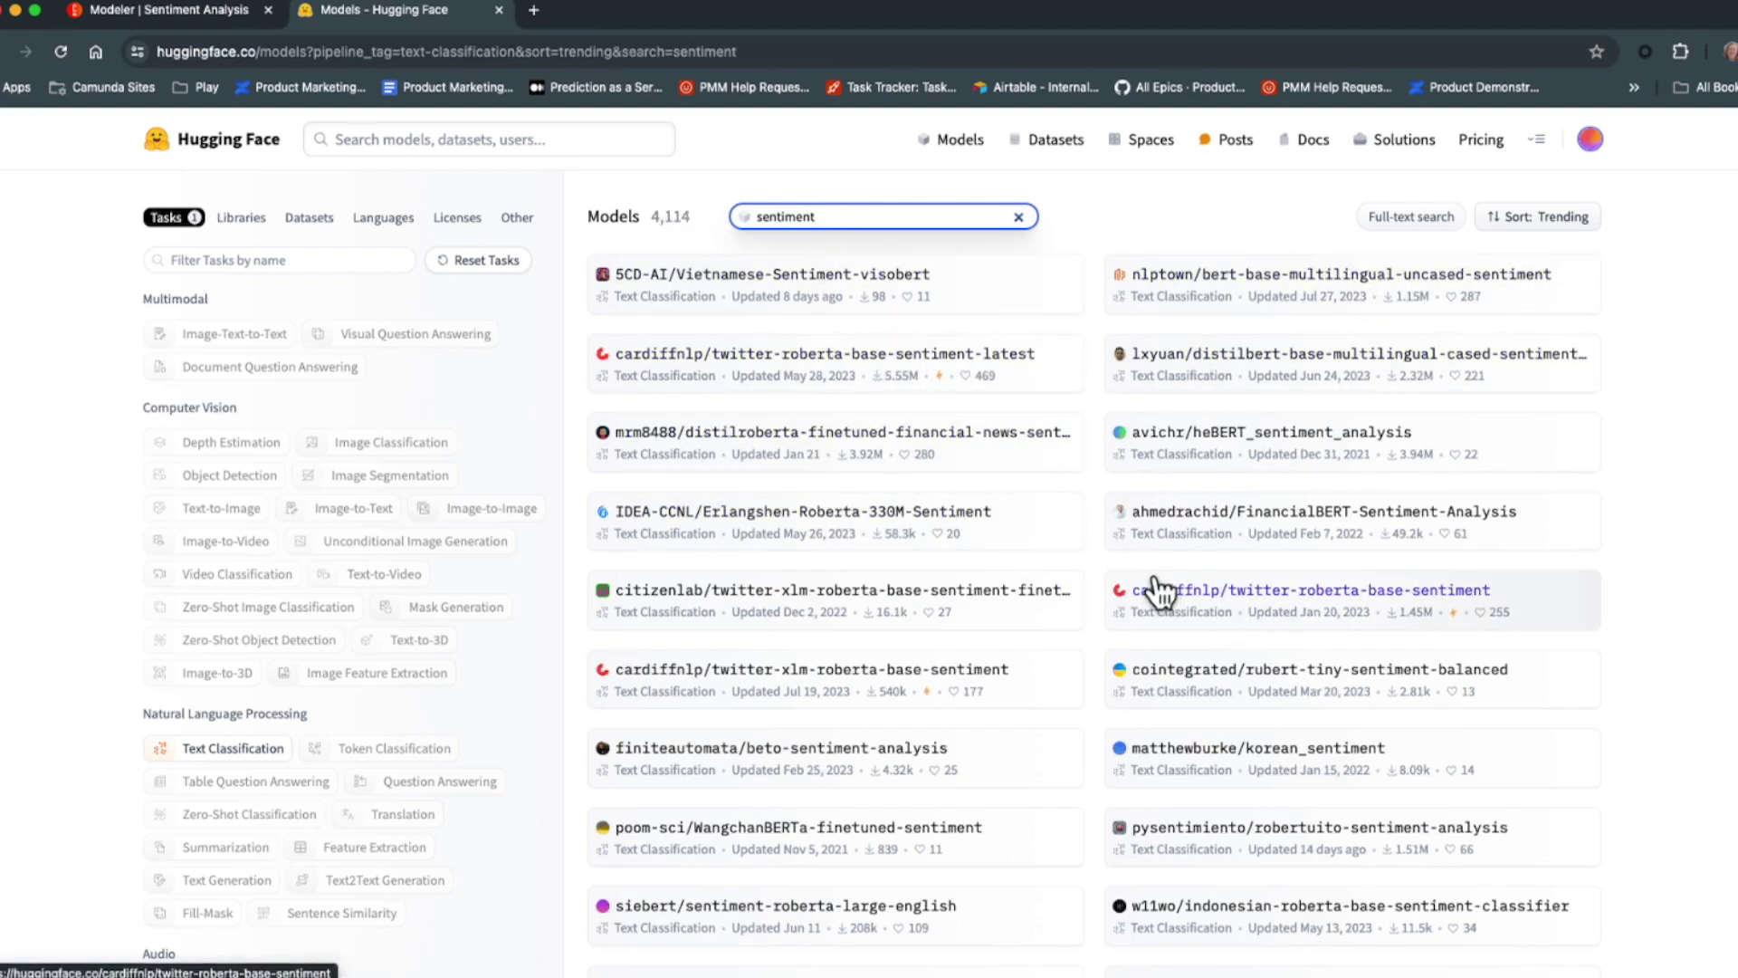
pyautogui.click(794, 369)
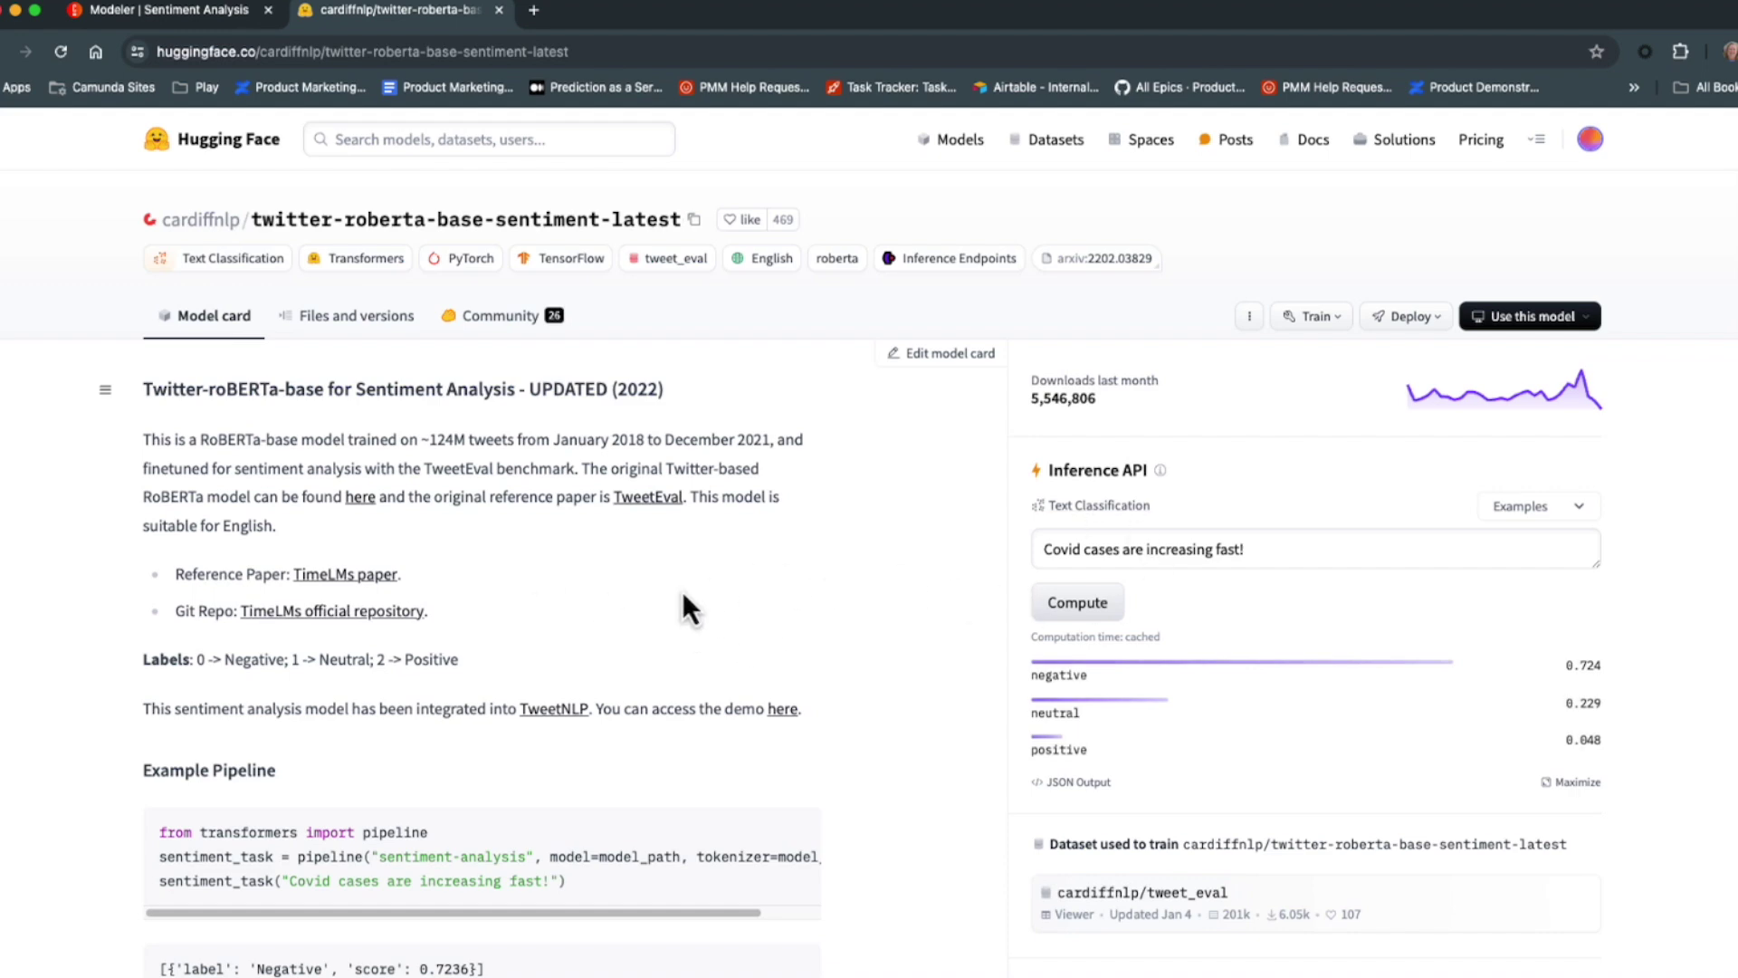
# Replace the widget's example text with 'Love these new boots.' and compute its sentiment.
pyautogui.scroll(-3, 1285, 745)
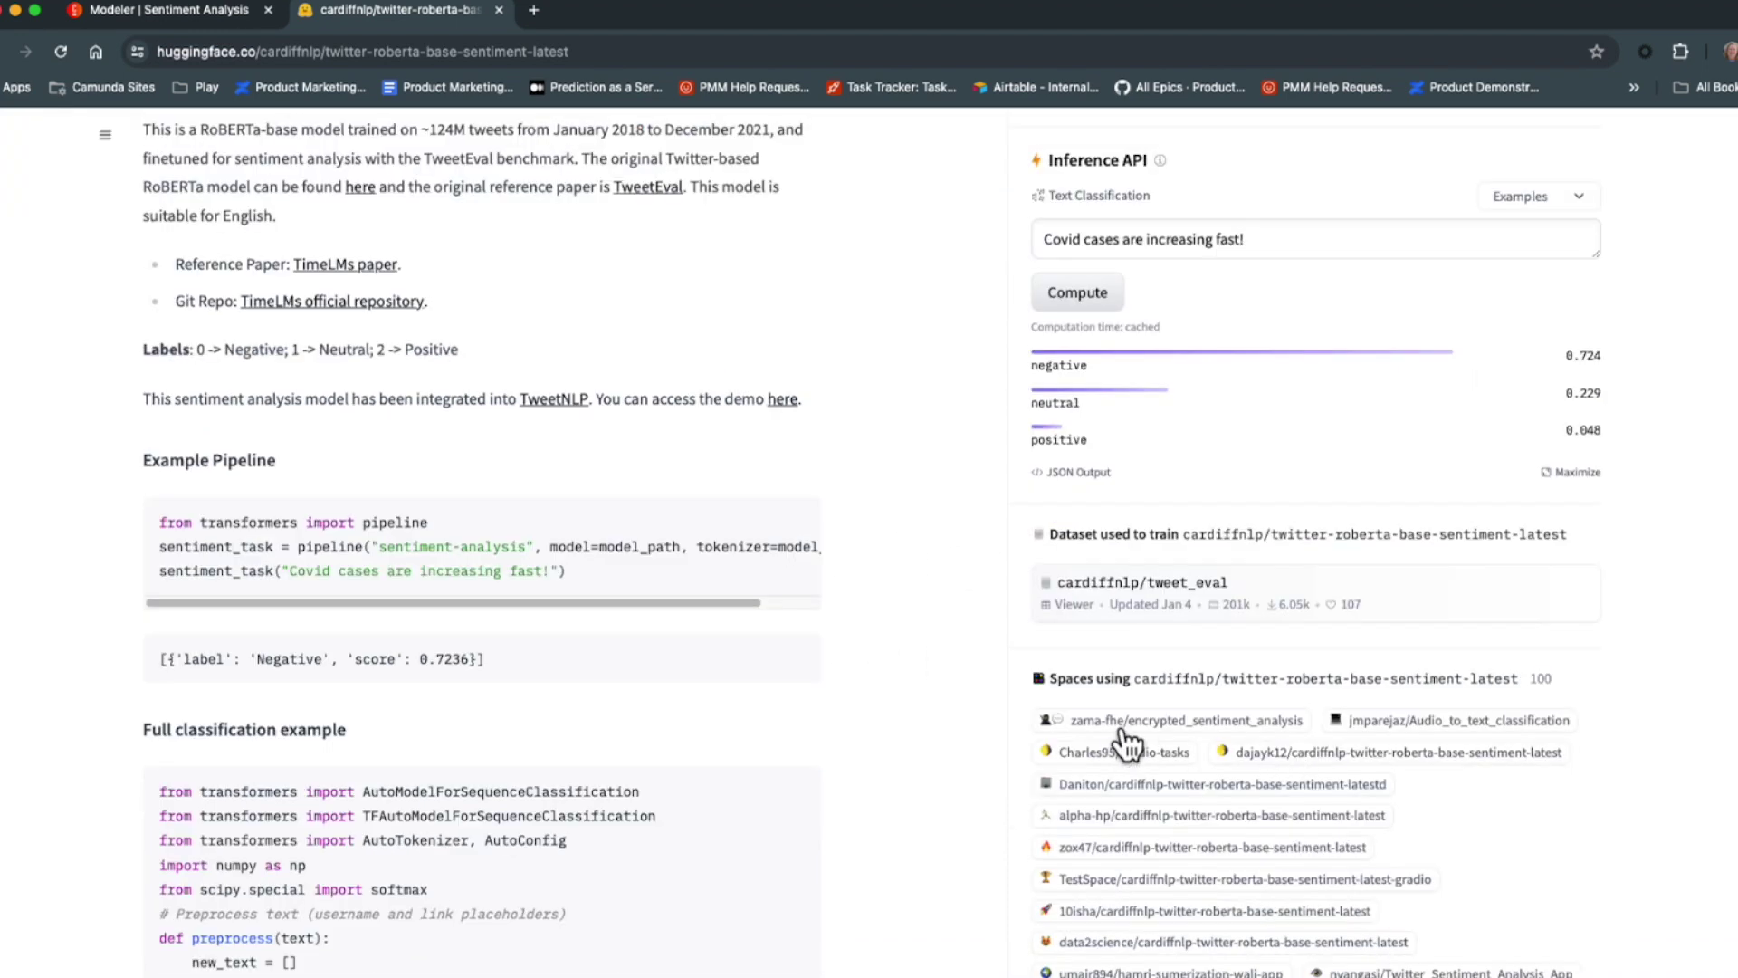
pyautogui.scroll(-4, 759, 716)
pyautogui.scroll(8, 1262, 579)
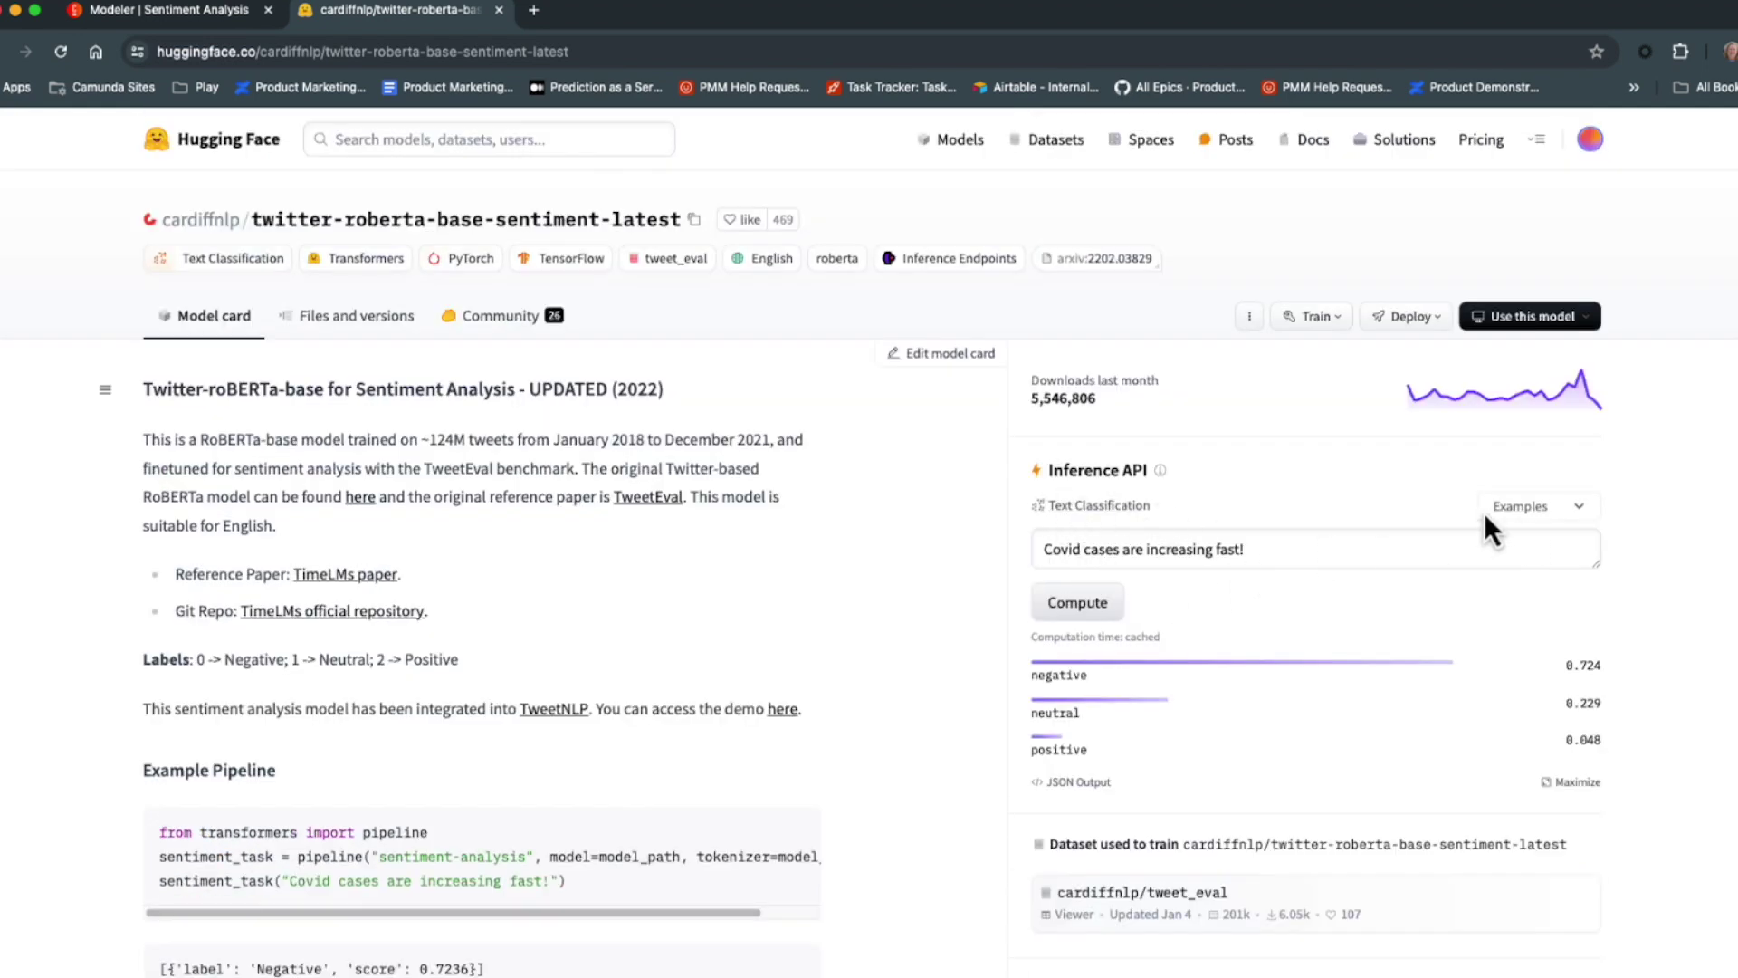
pyautogui.moveTo(1279, 551); pyautogui.dragTo(1018, 551)
pyautogui.write('Love')
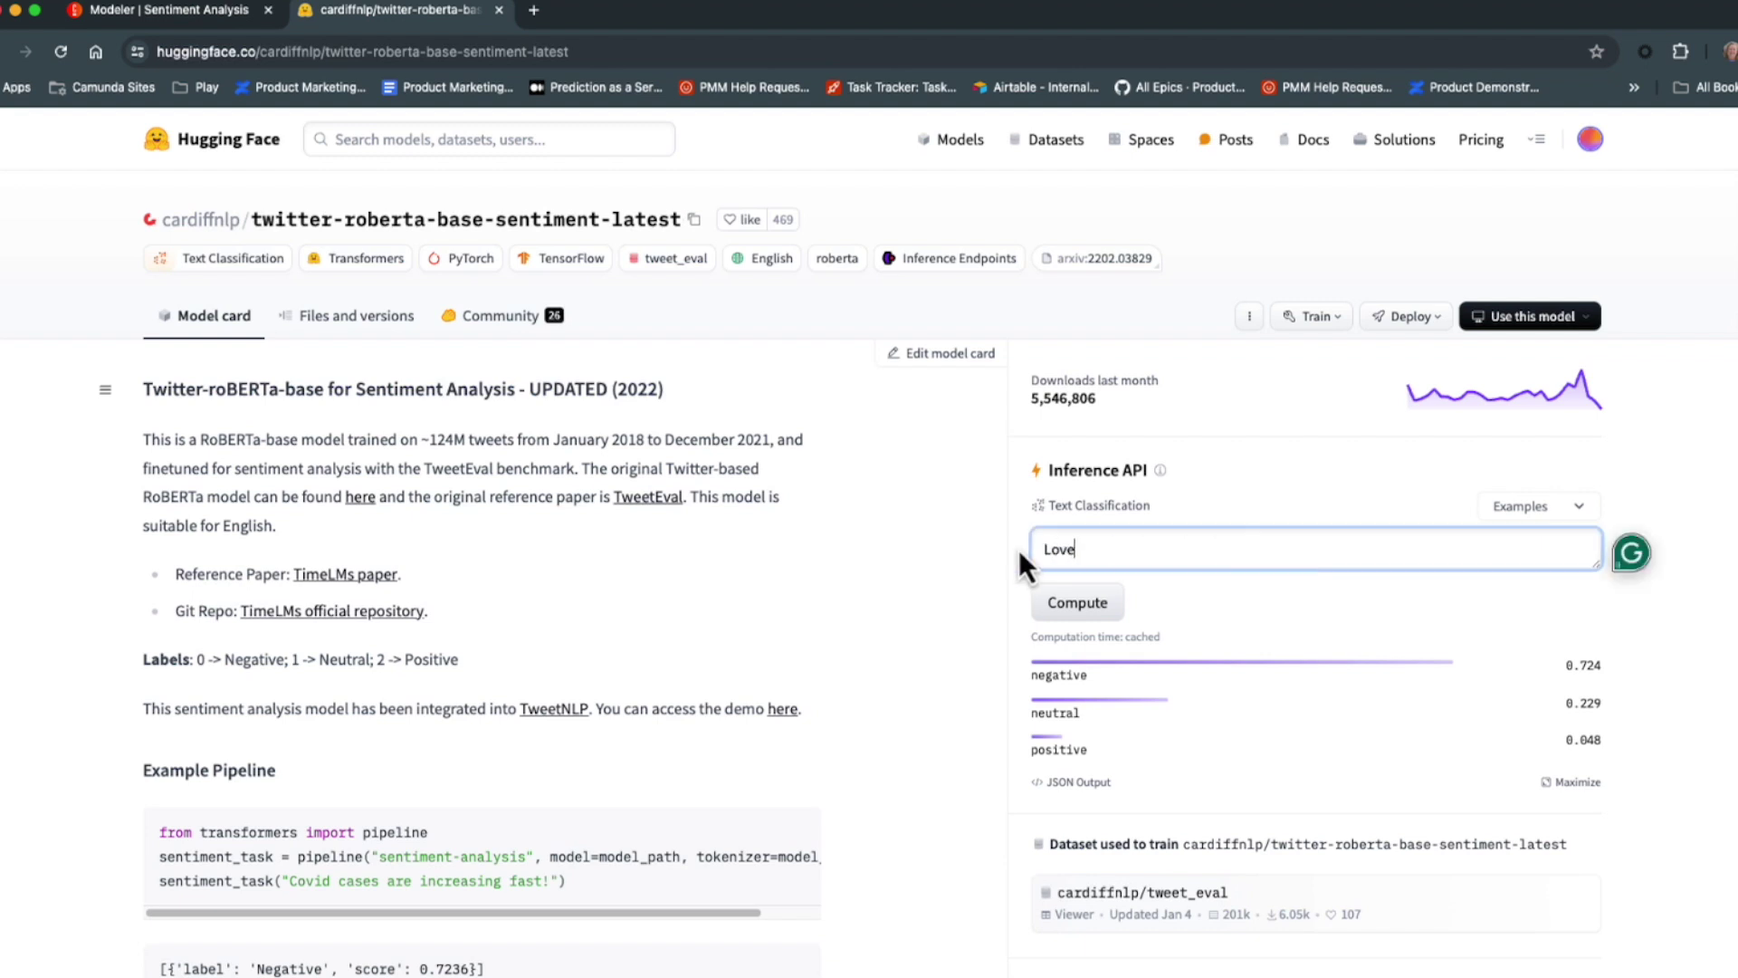
pyautogui.write(' these new boots.')
pyautogui.click(1061, 615)
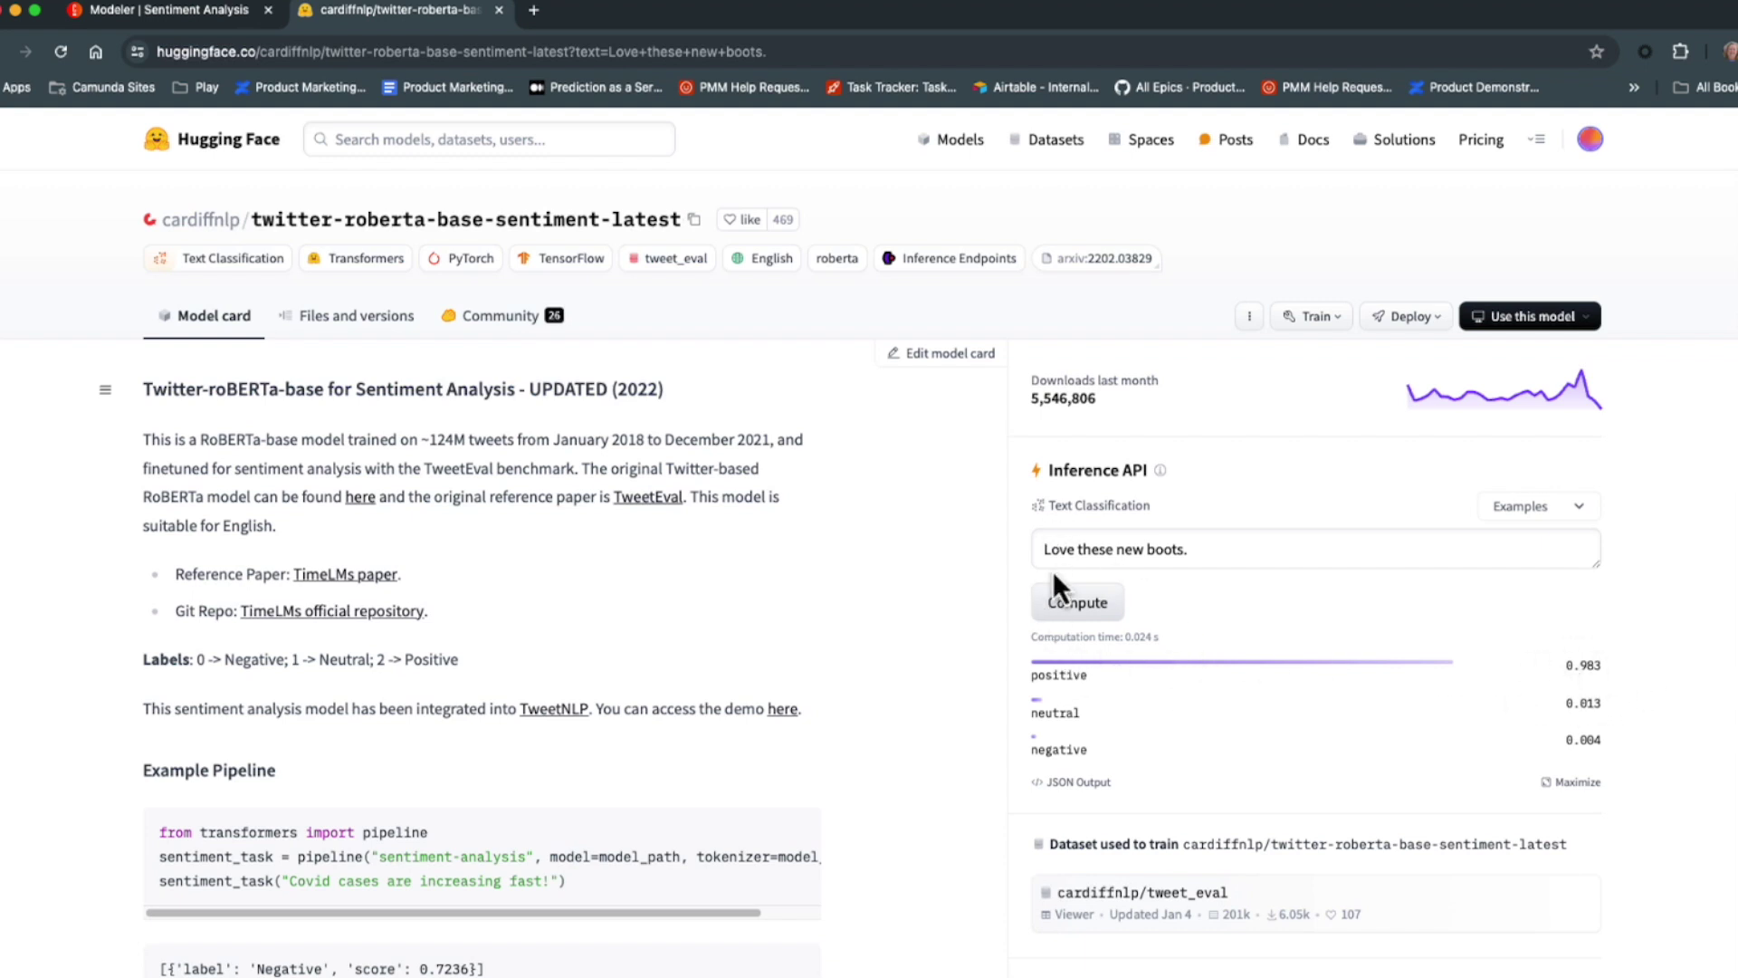
# Compute the sentiment of 'Very cheap materials. Not sure I like these.', giving negative 0.858.
pyautogui.moveTo(1220, 554); pyautogui.dragTo(994, 540)
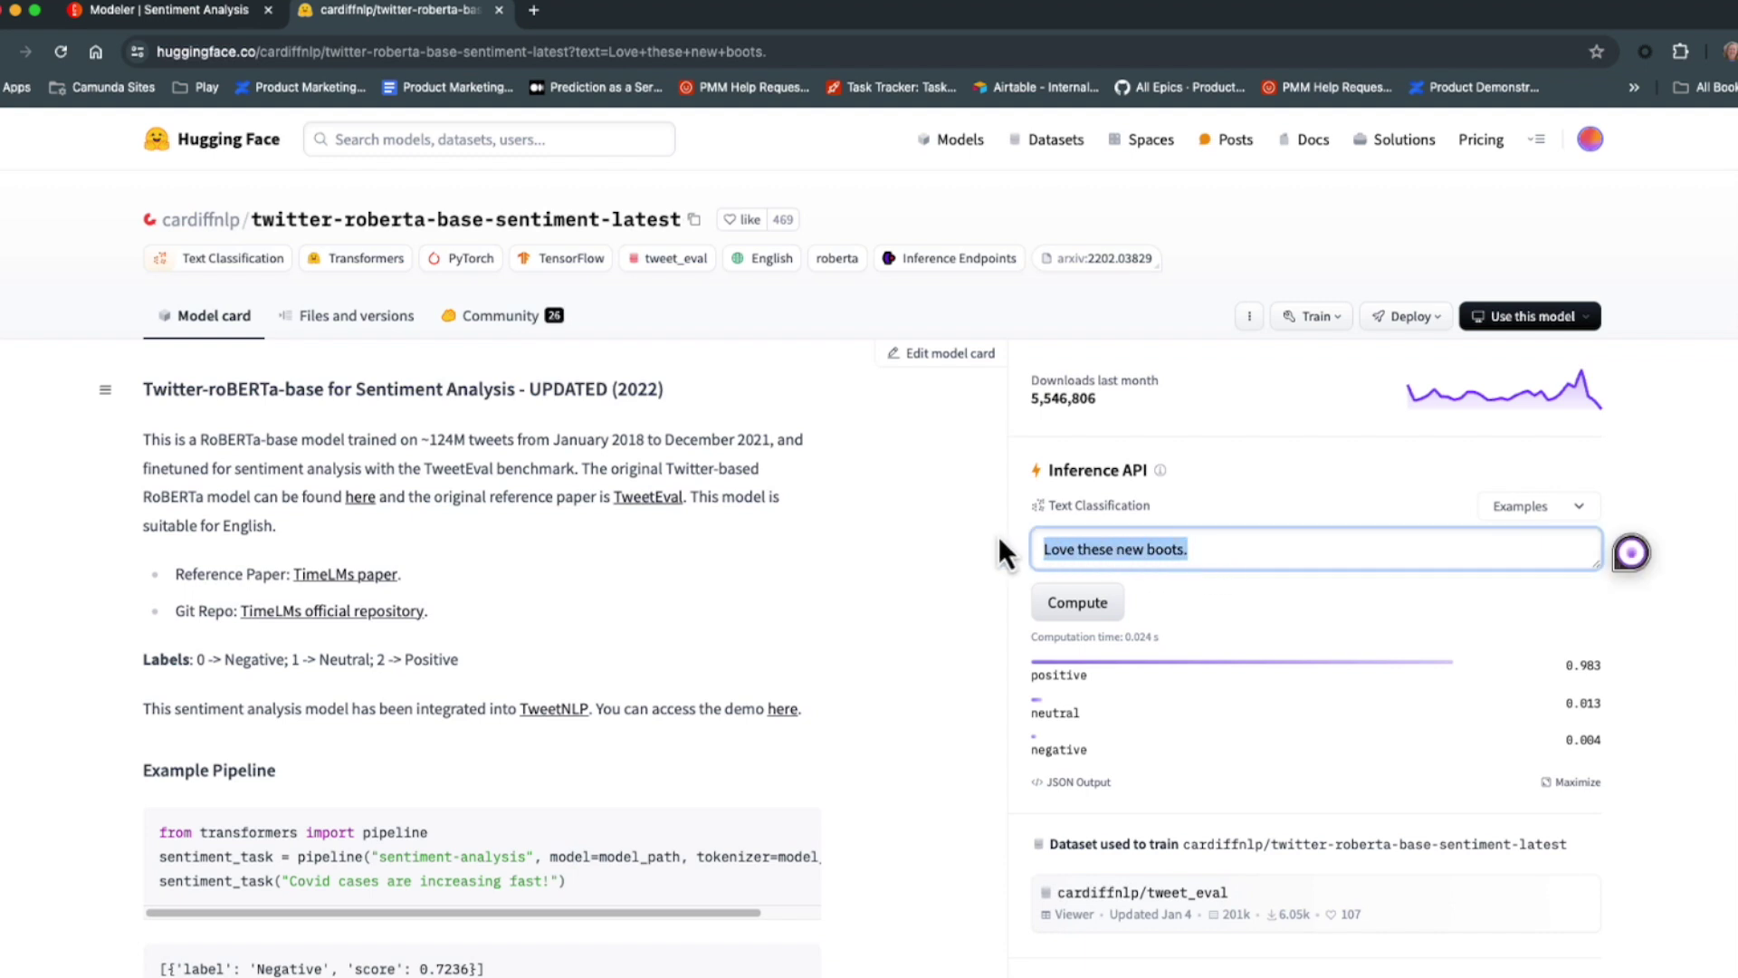
pyautogui.write('Very che')
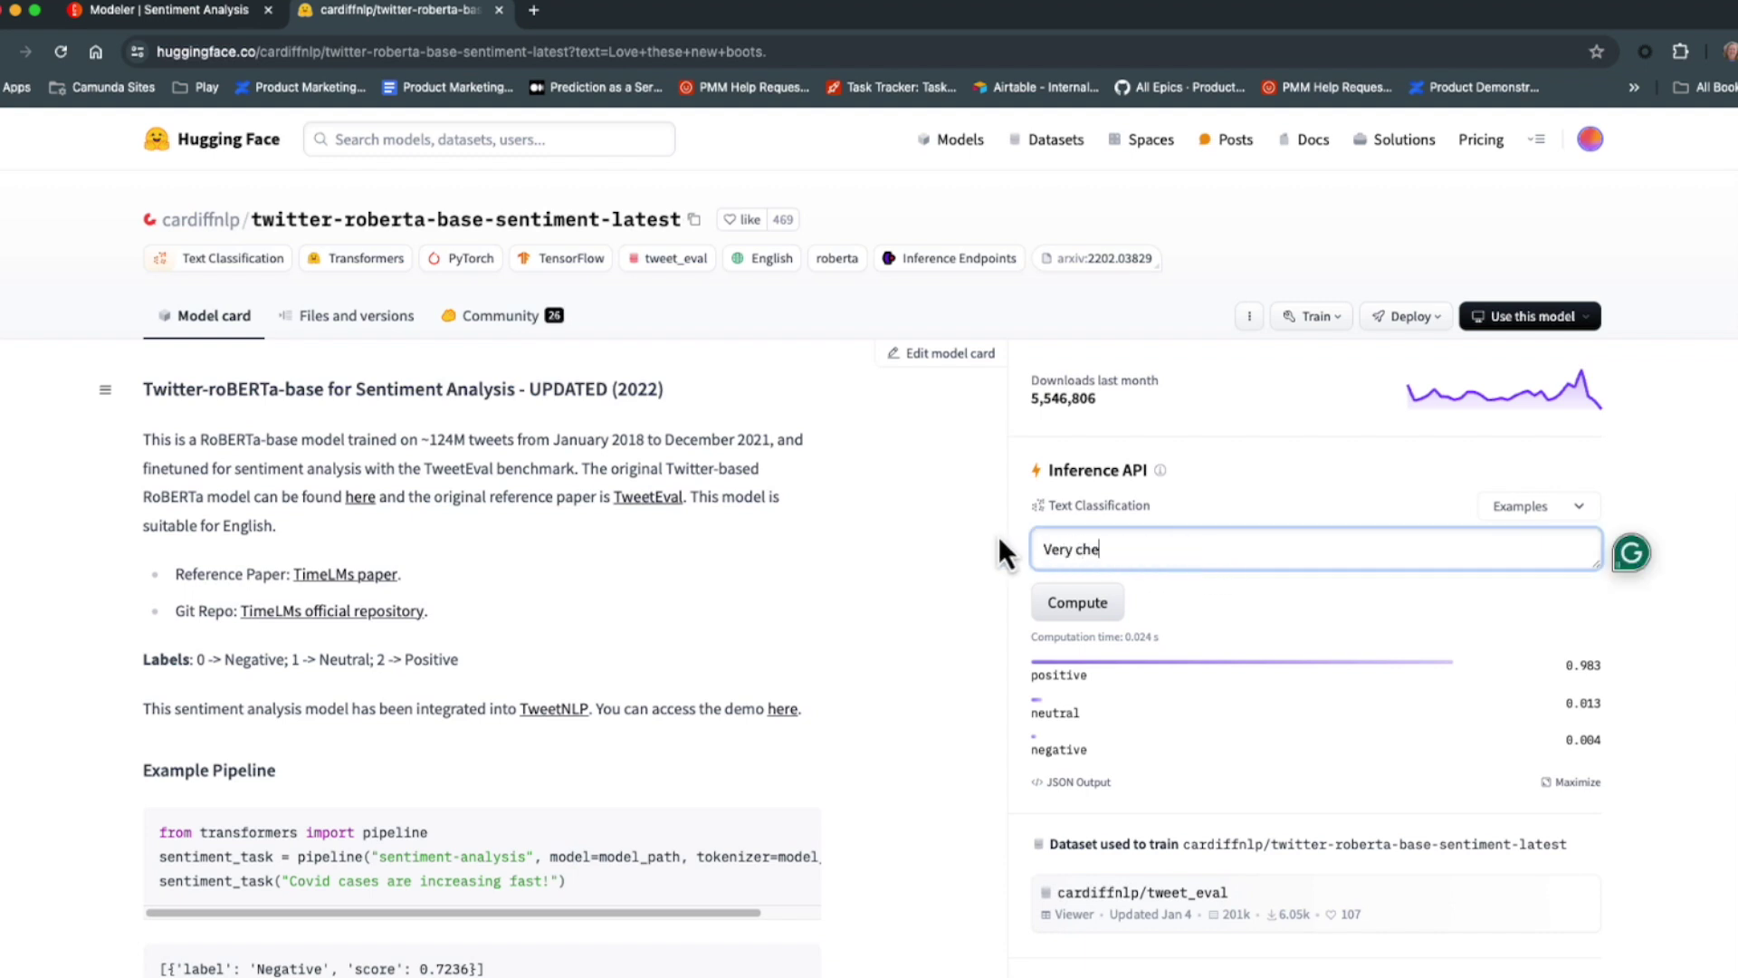
pyautogui.write('ap materials. Not sure I like these.')
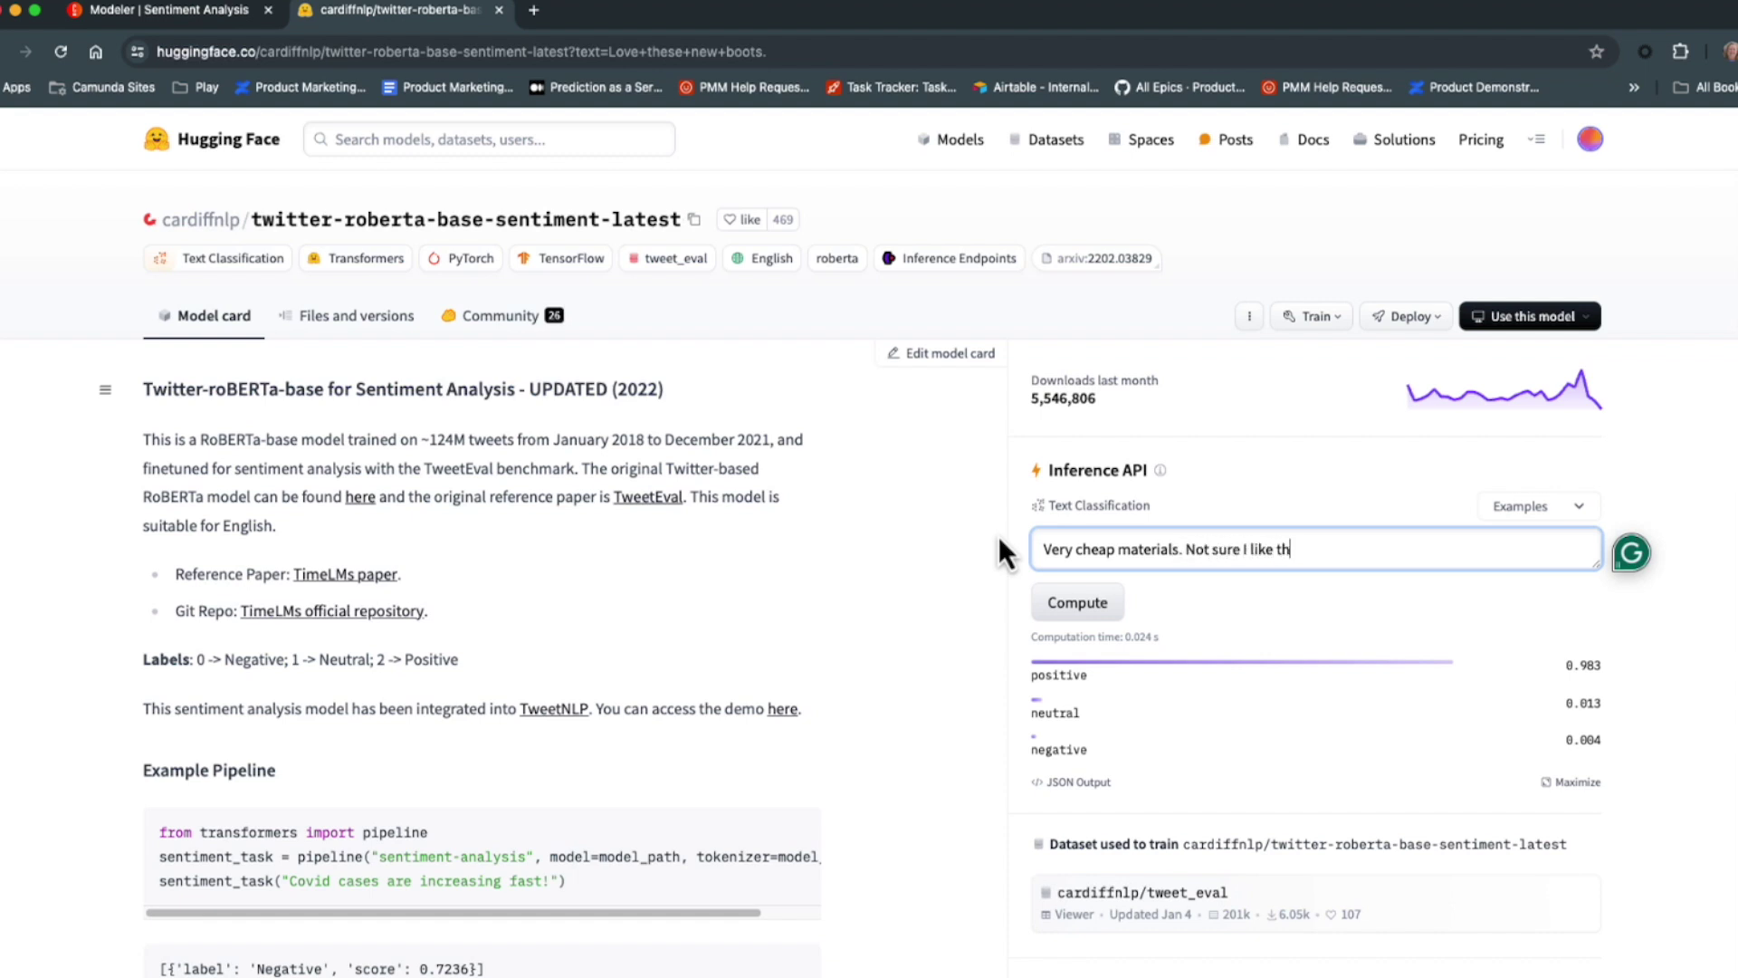
pyautogui.click(1070, 614)
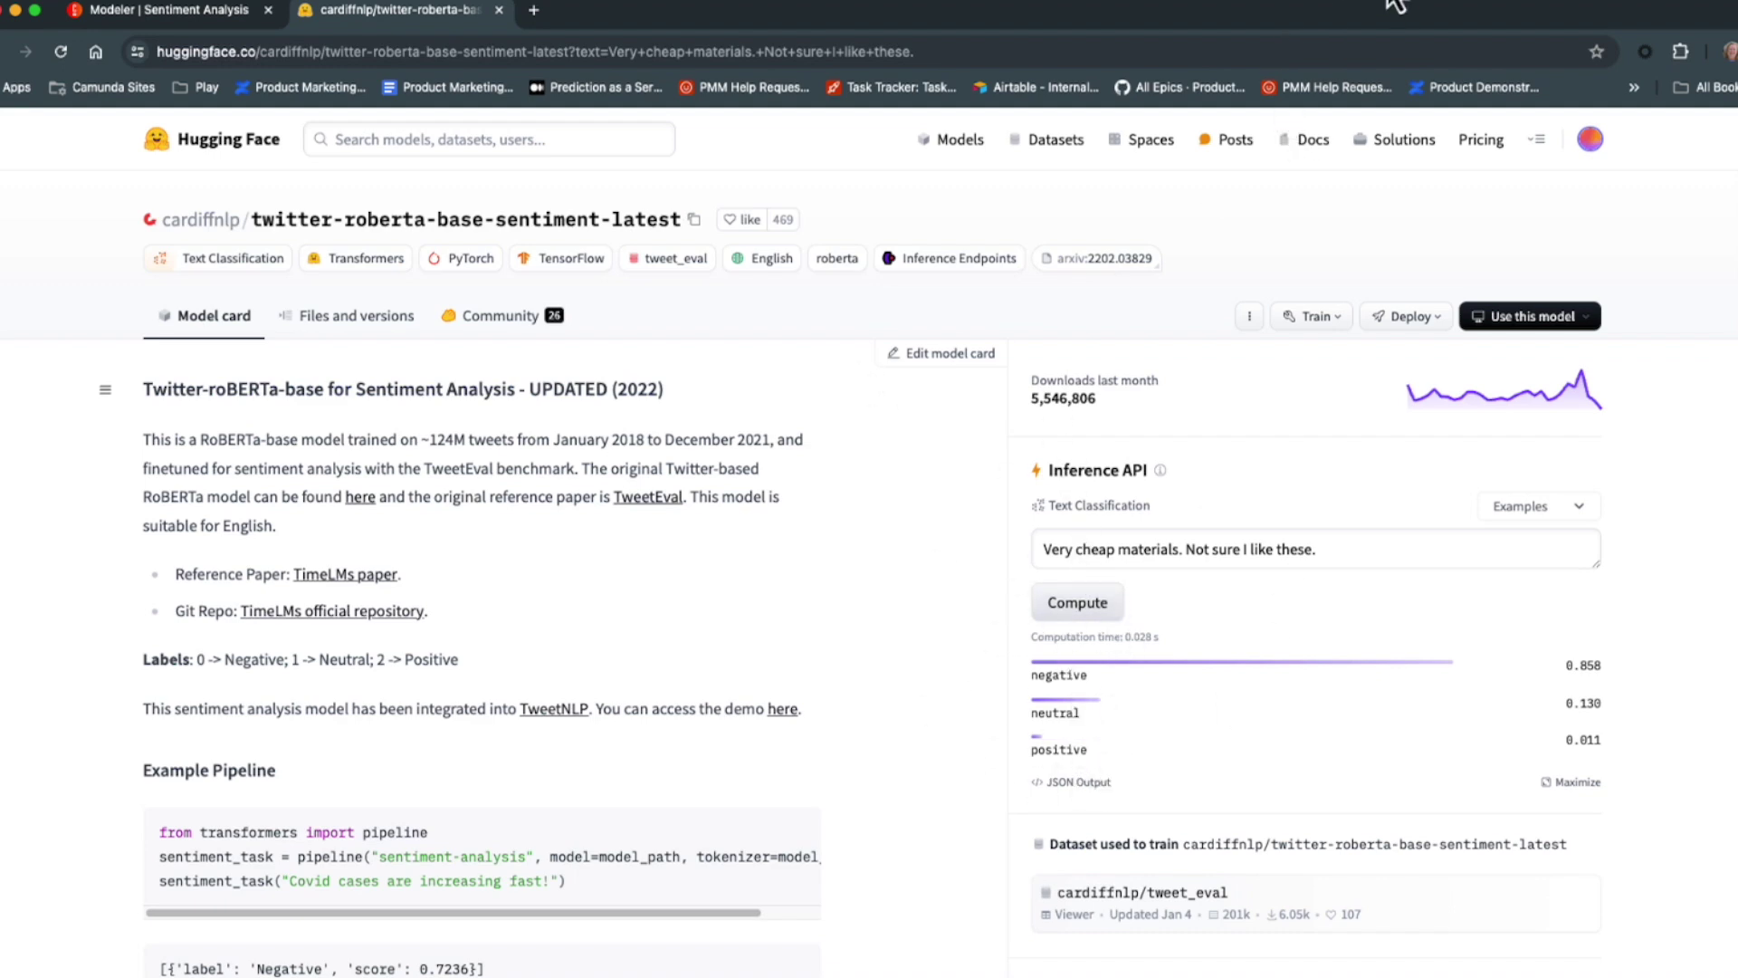
# Expand JSON Output to show every sentiment label with its score as raw JSON.
pyautogui.scroll(-2, 1222, 227)
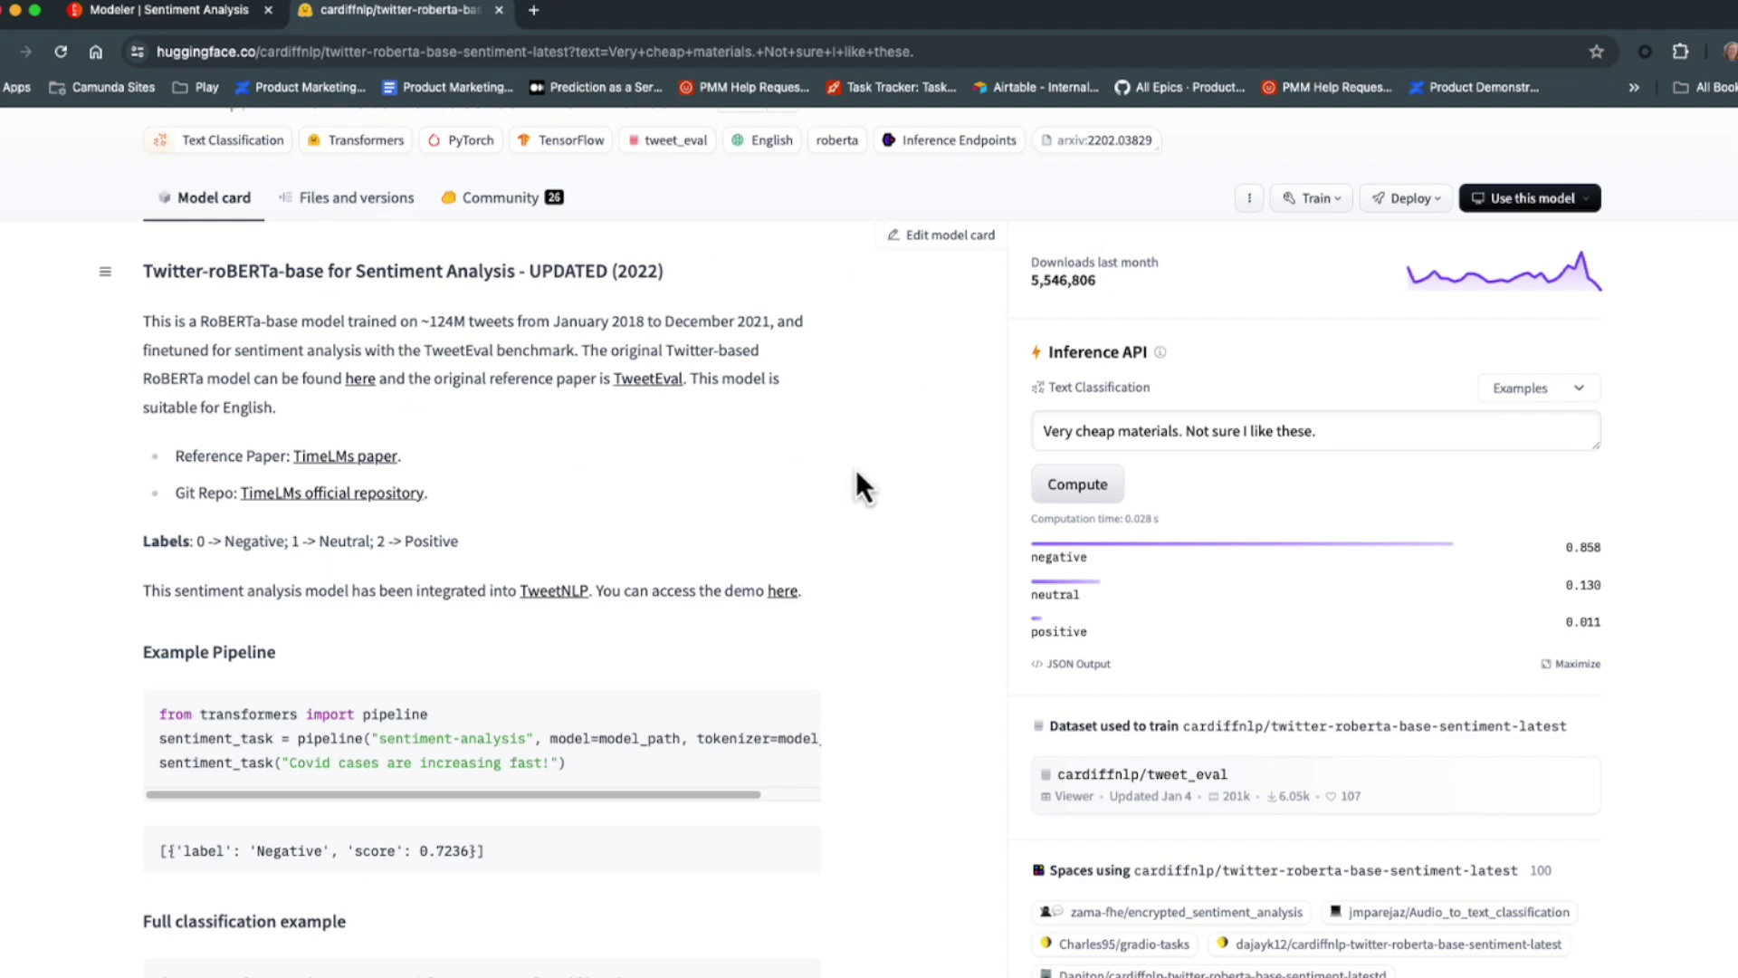
pyautogui.scroll(2, 531, 382)
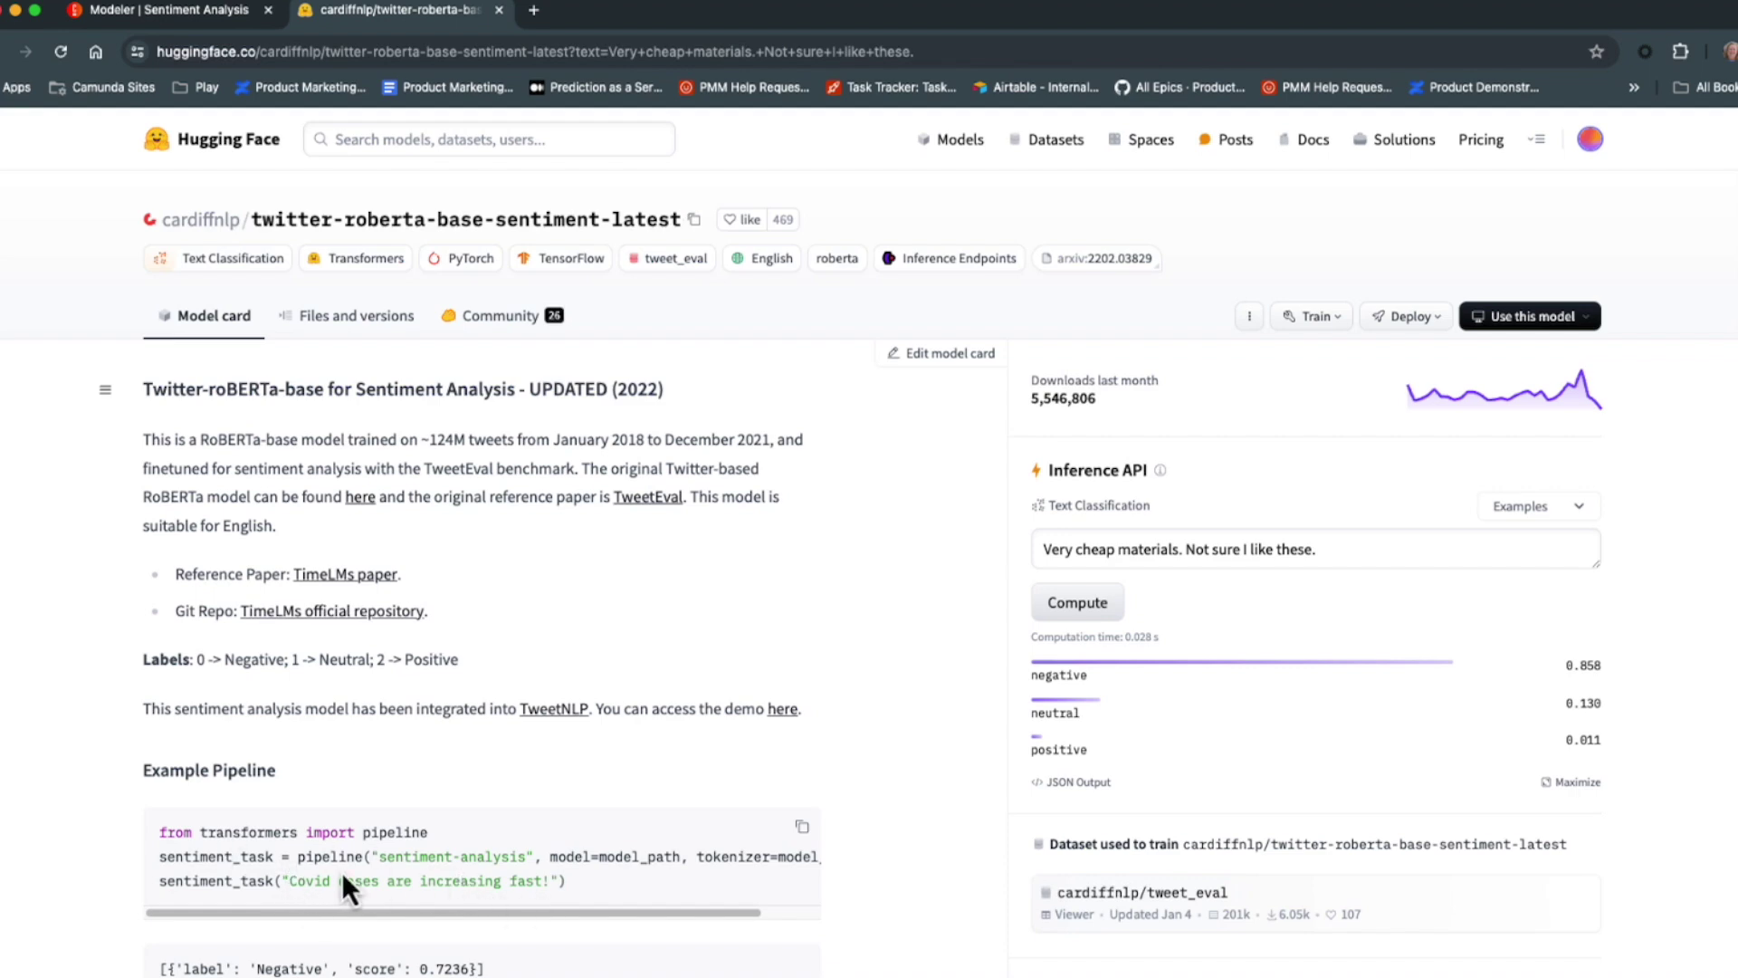
pyautogui.scroll(-3, 1417, 730)
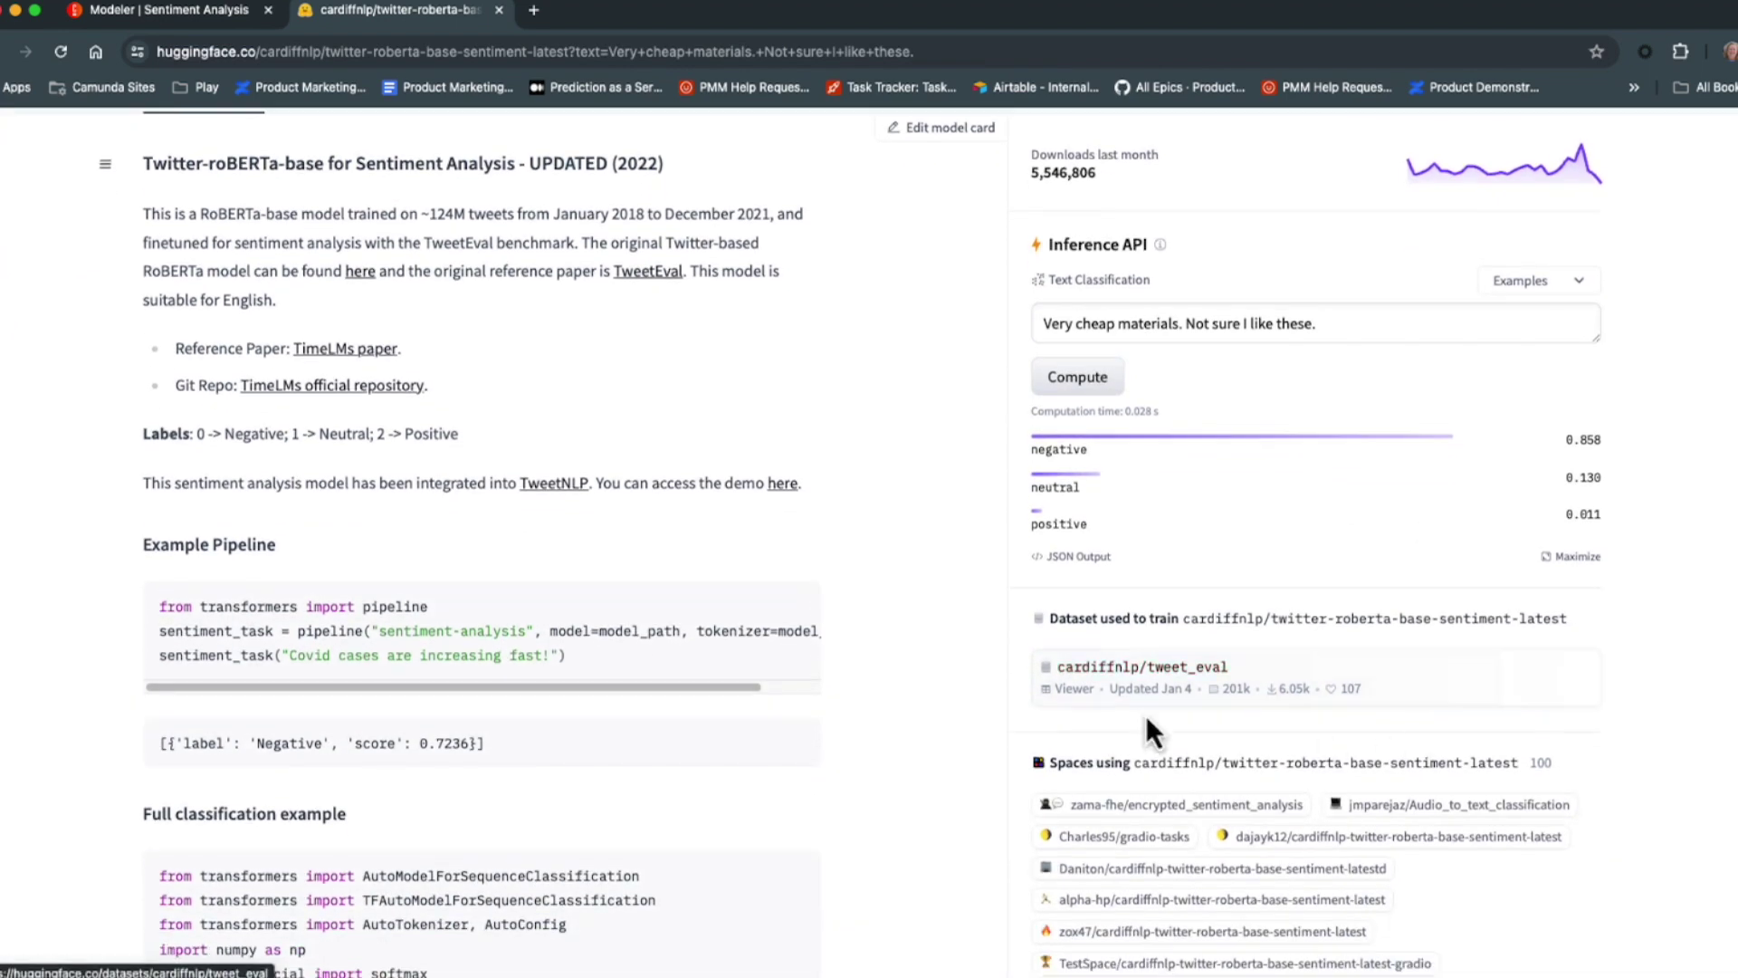
pyautogui.click(1041, 558)
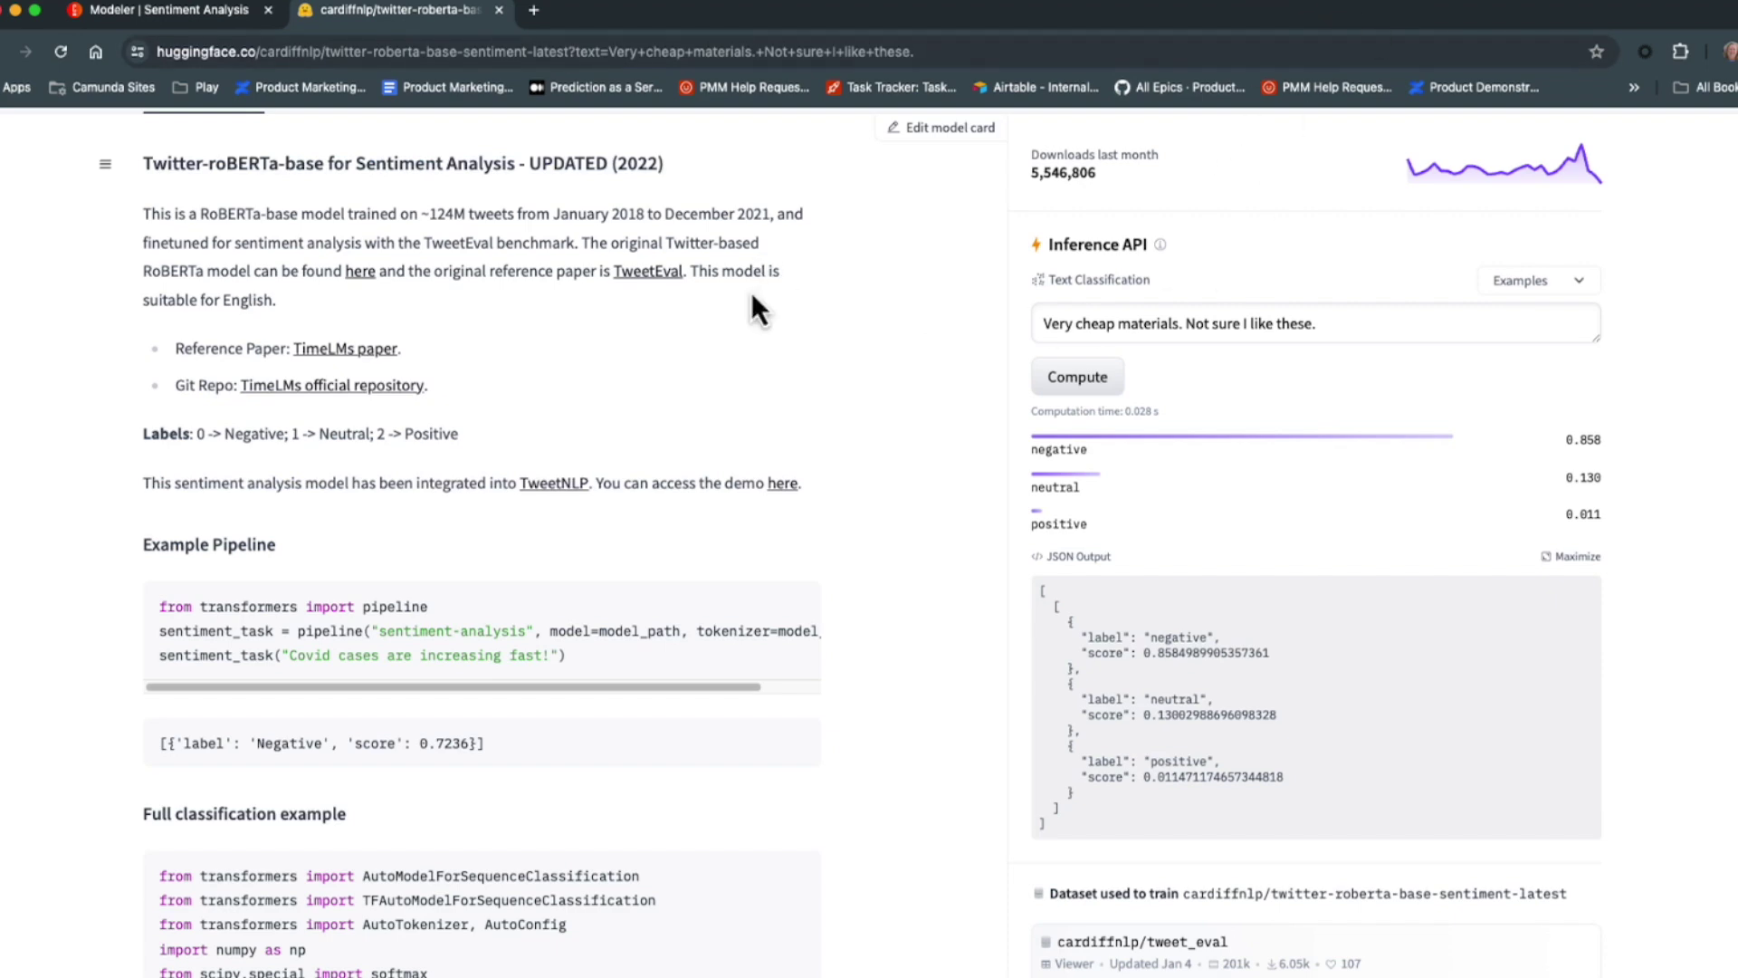
pyautogui.scroll(5, 751, 291)
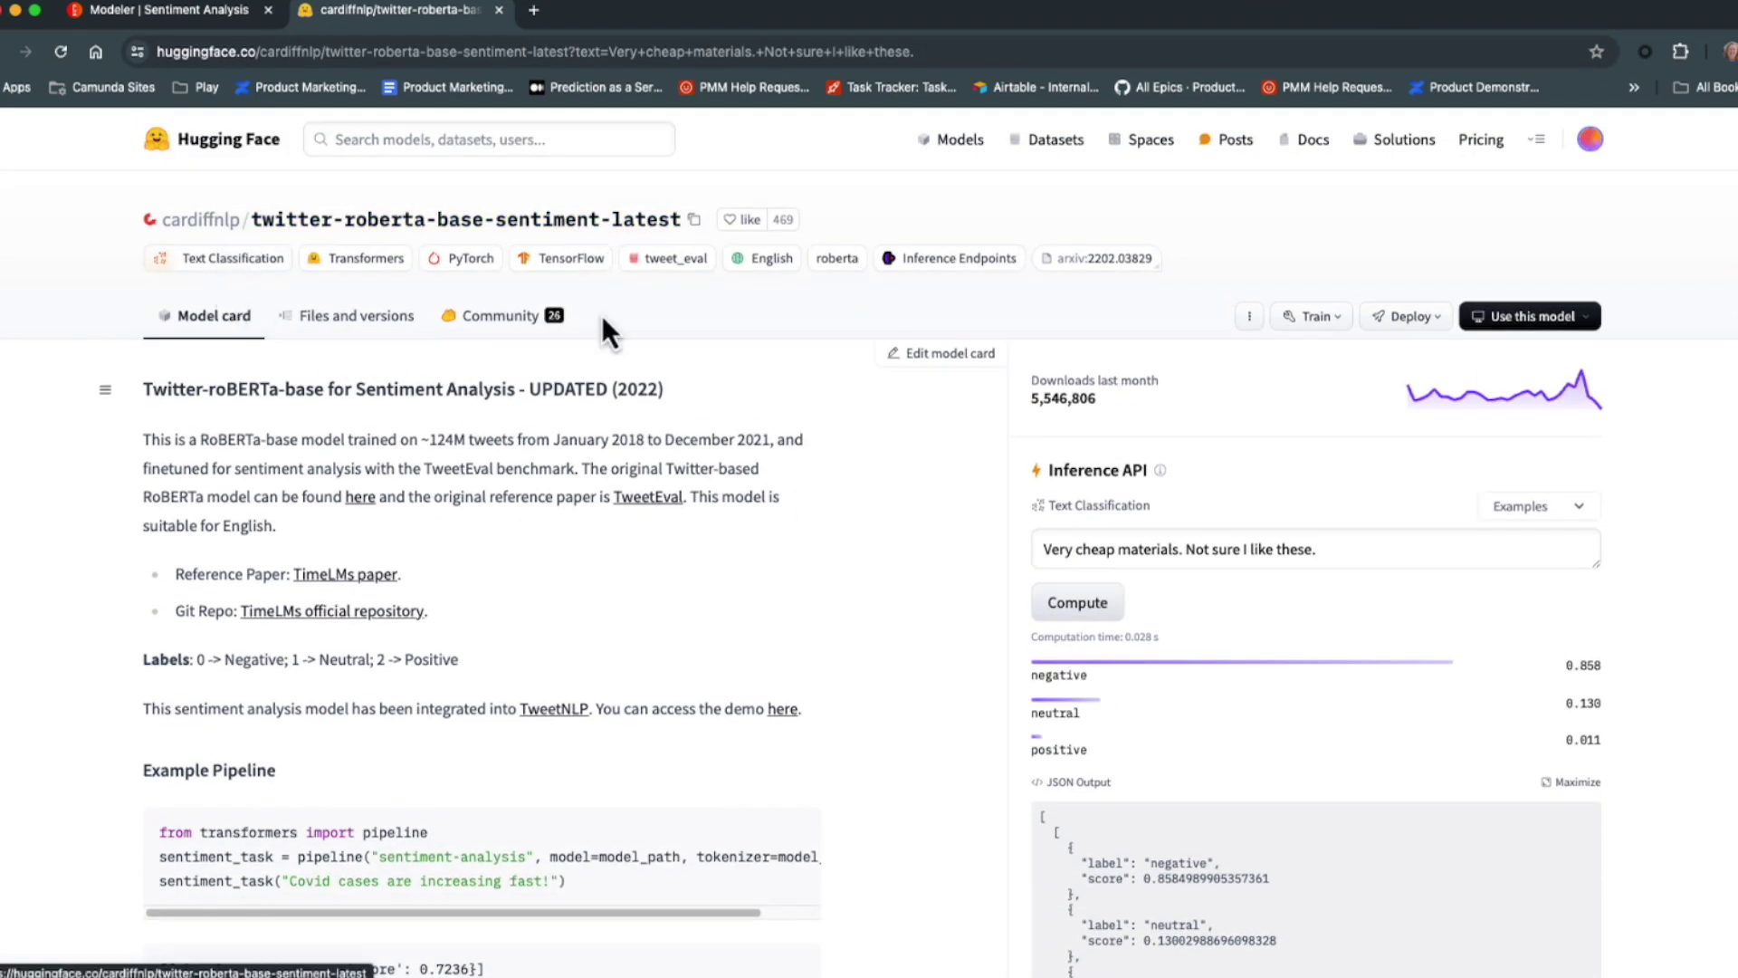
pyautogui.scroll(-1, 431, 791)
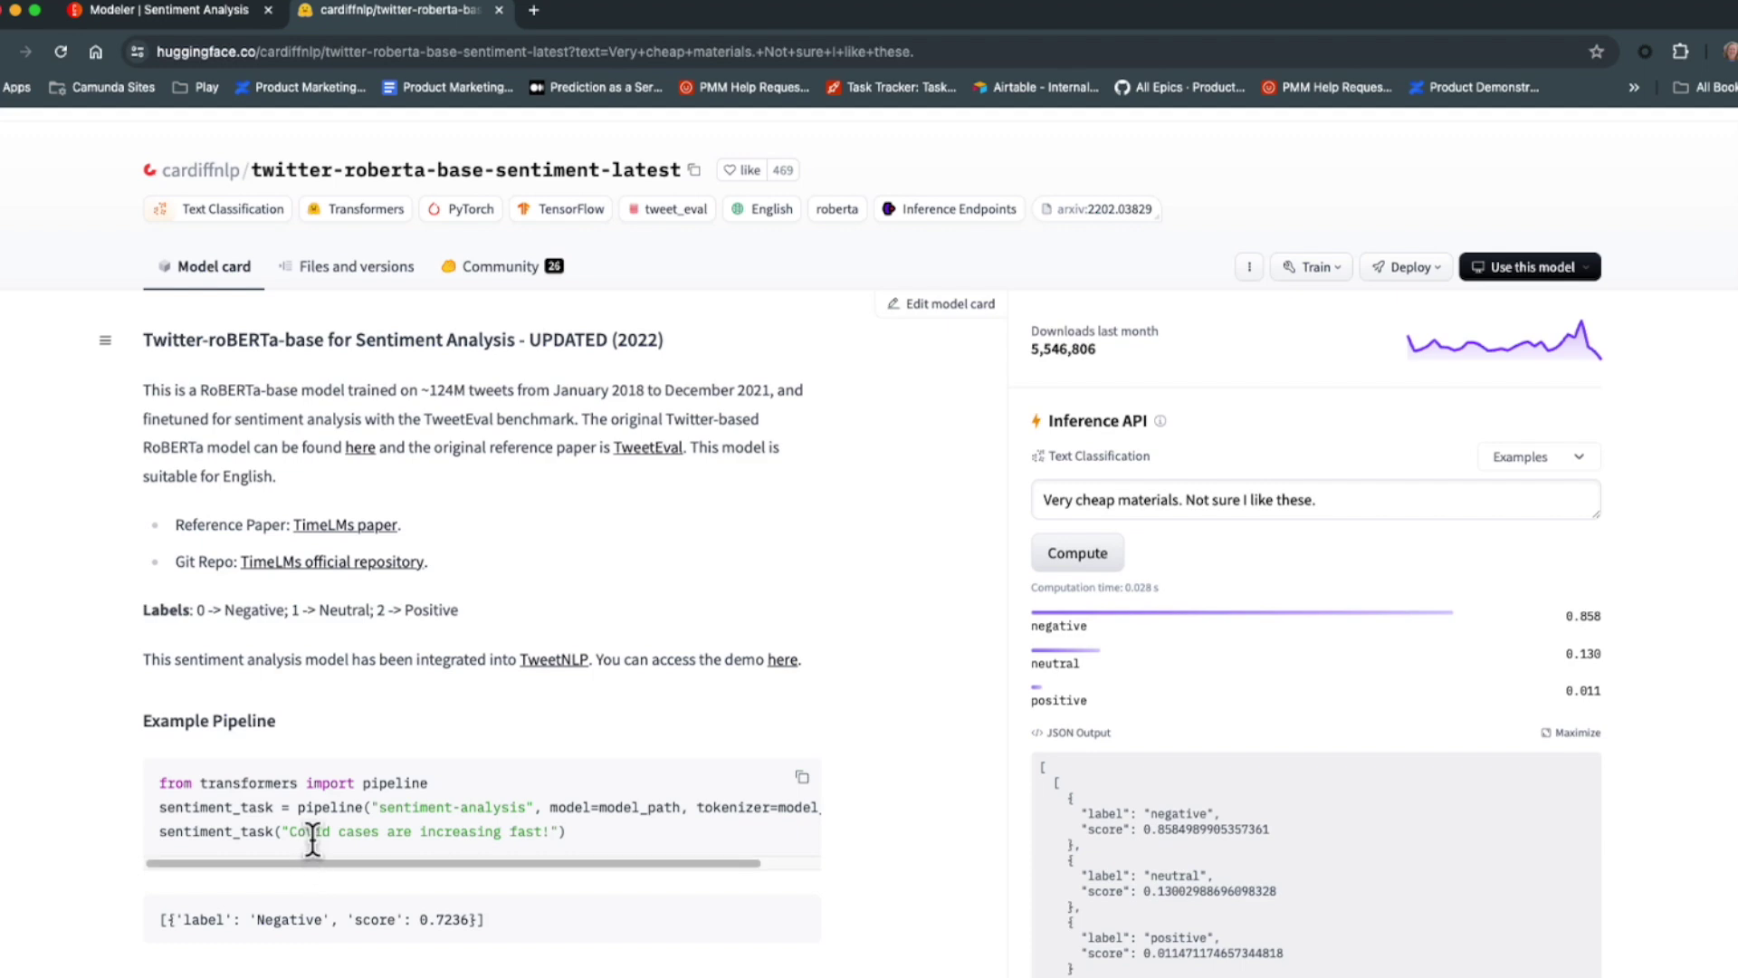
pyautogui.scroll(-3, 1261, 872)
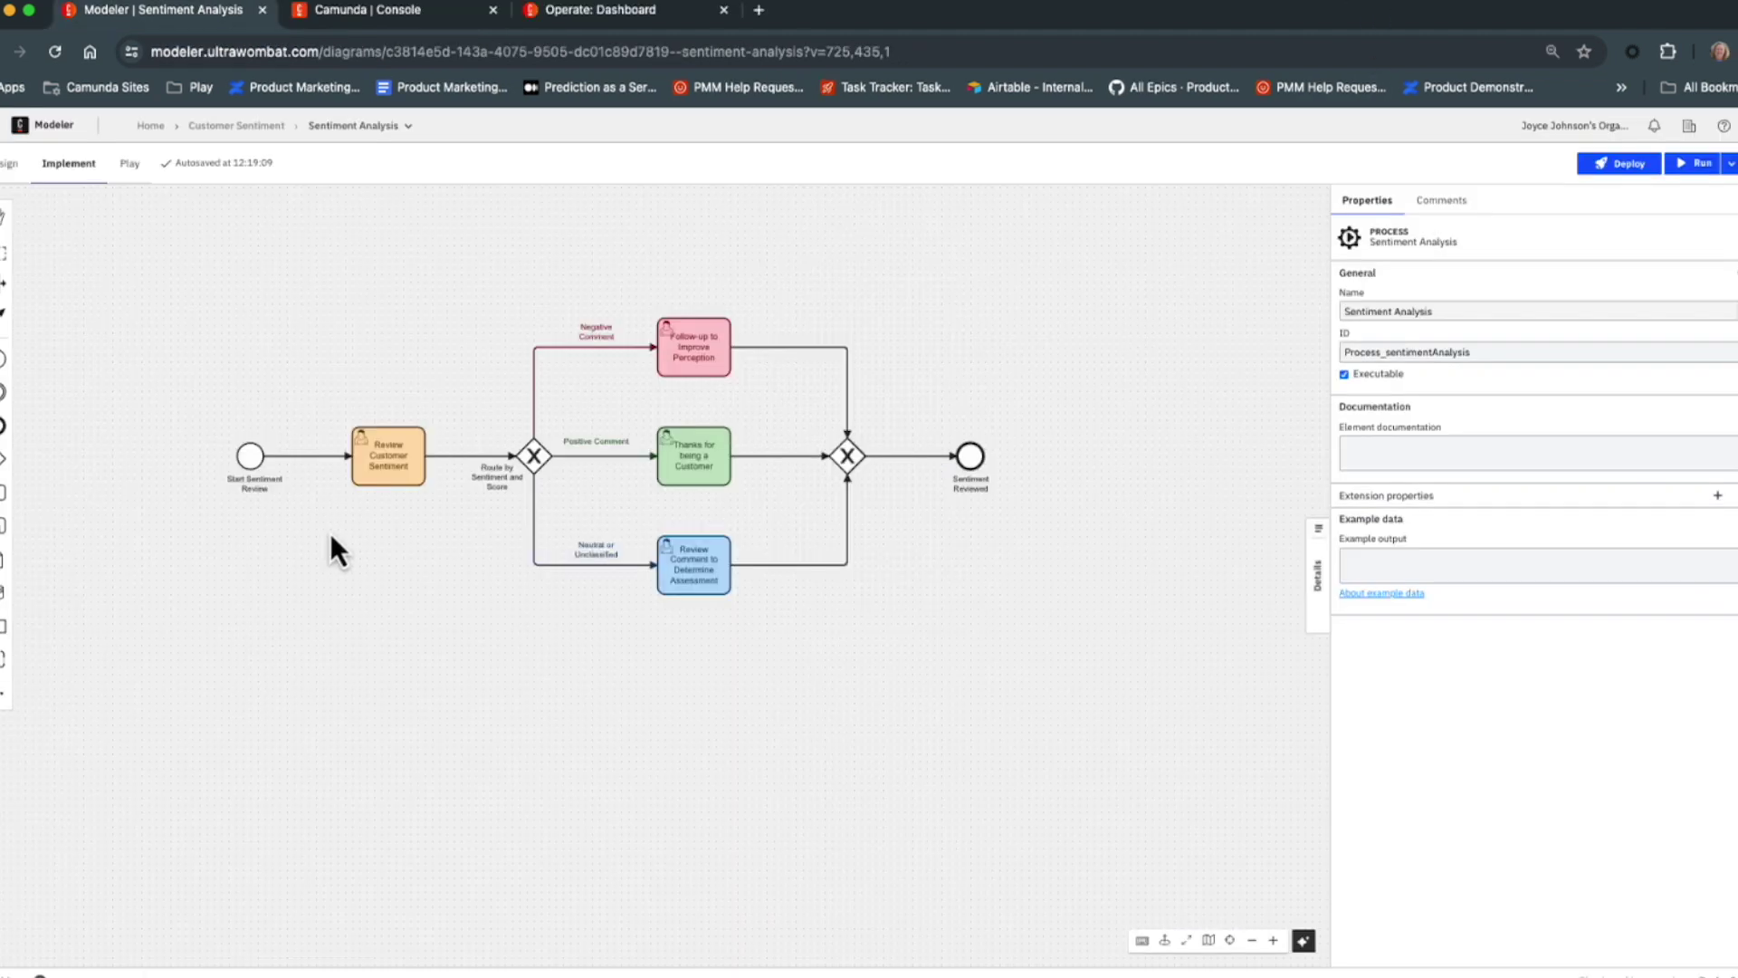
# Change Review Customer Sentiment into the Hugging Face Outbound Connector, found by searching 'hugg'.
pyautogui.click(374, 472)
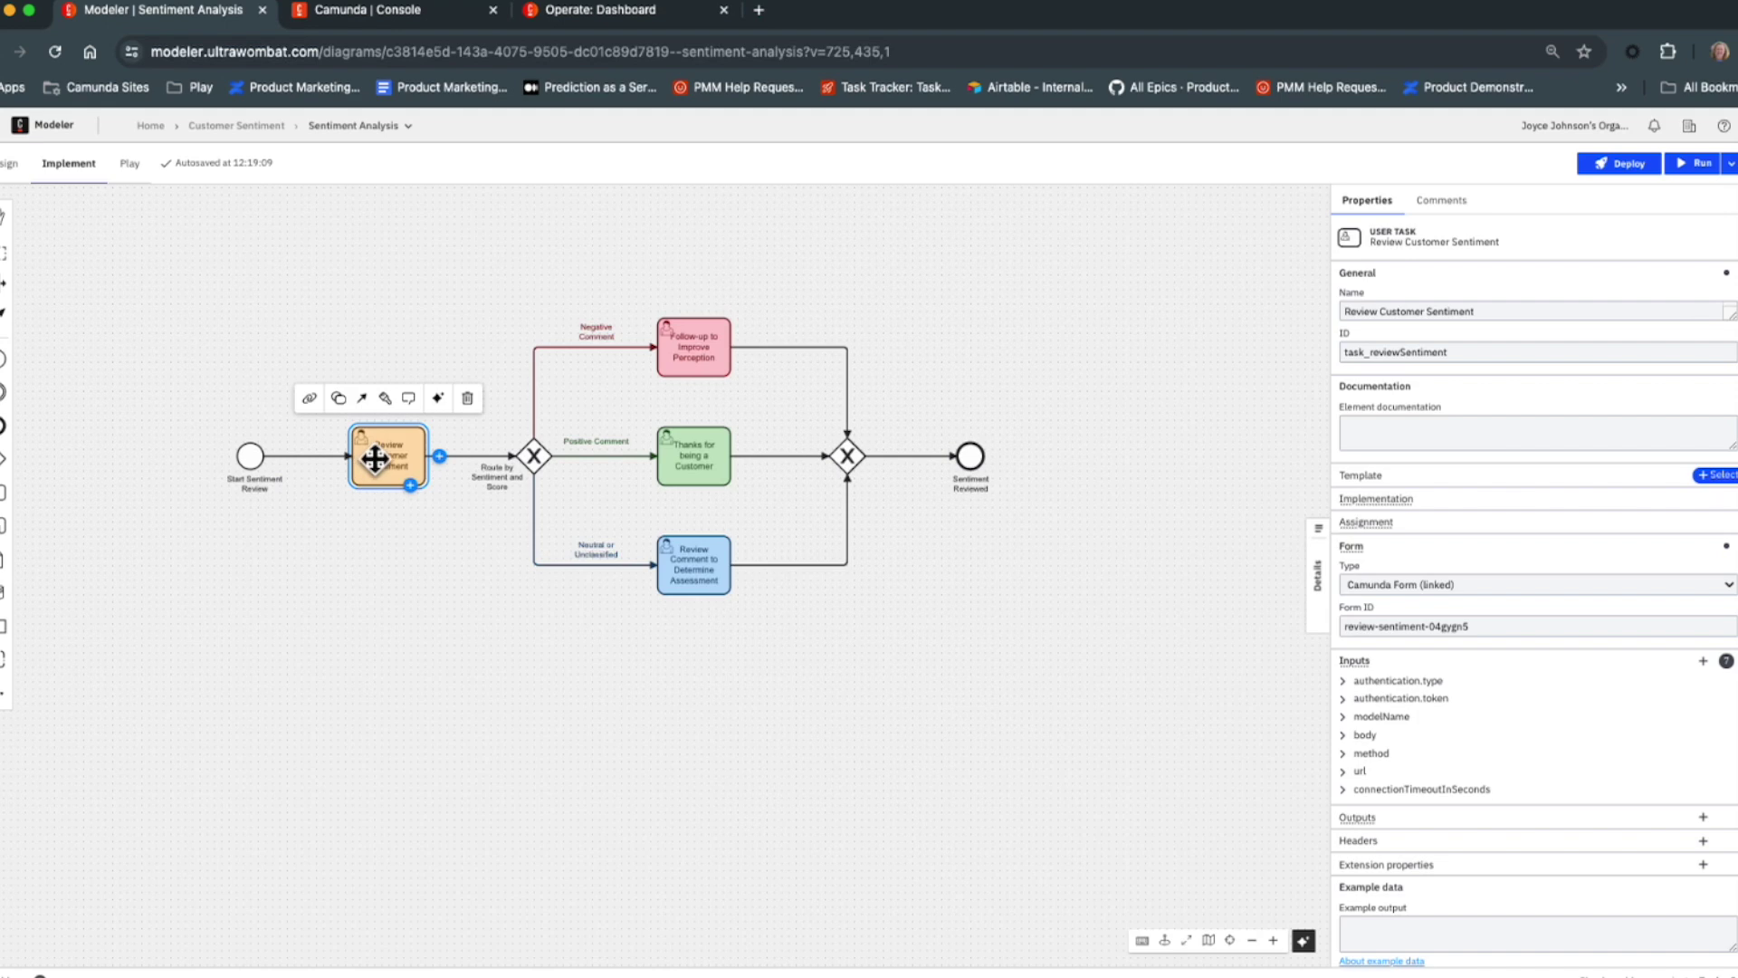
pyautogui.click(339, 400)
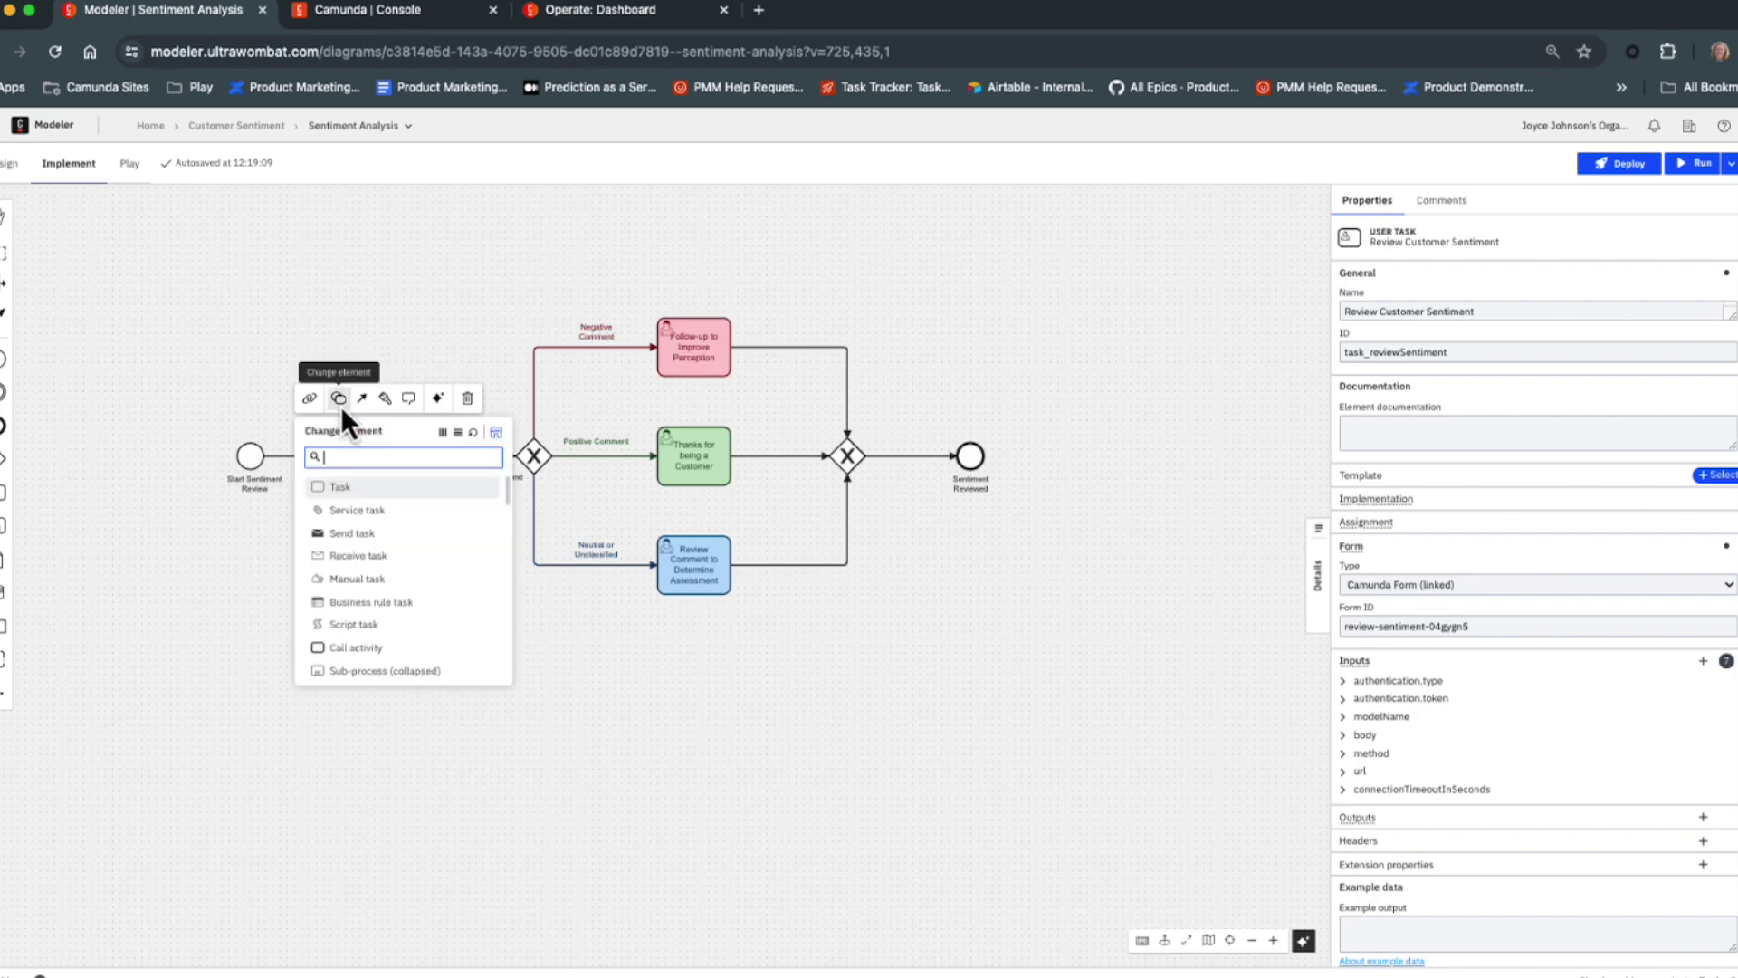
pyautogui.write('hugg')
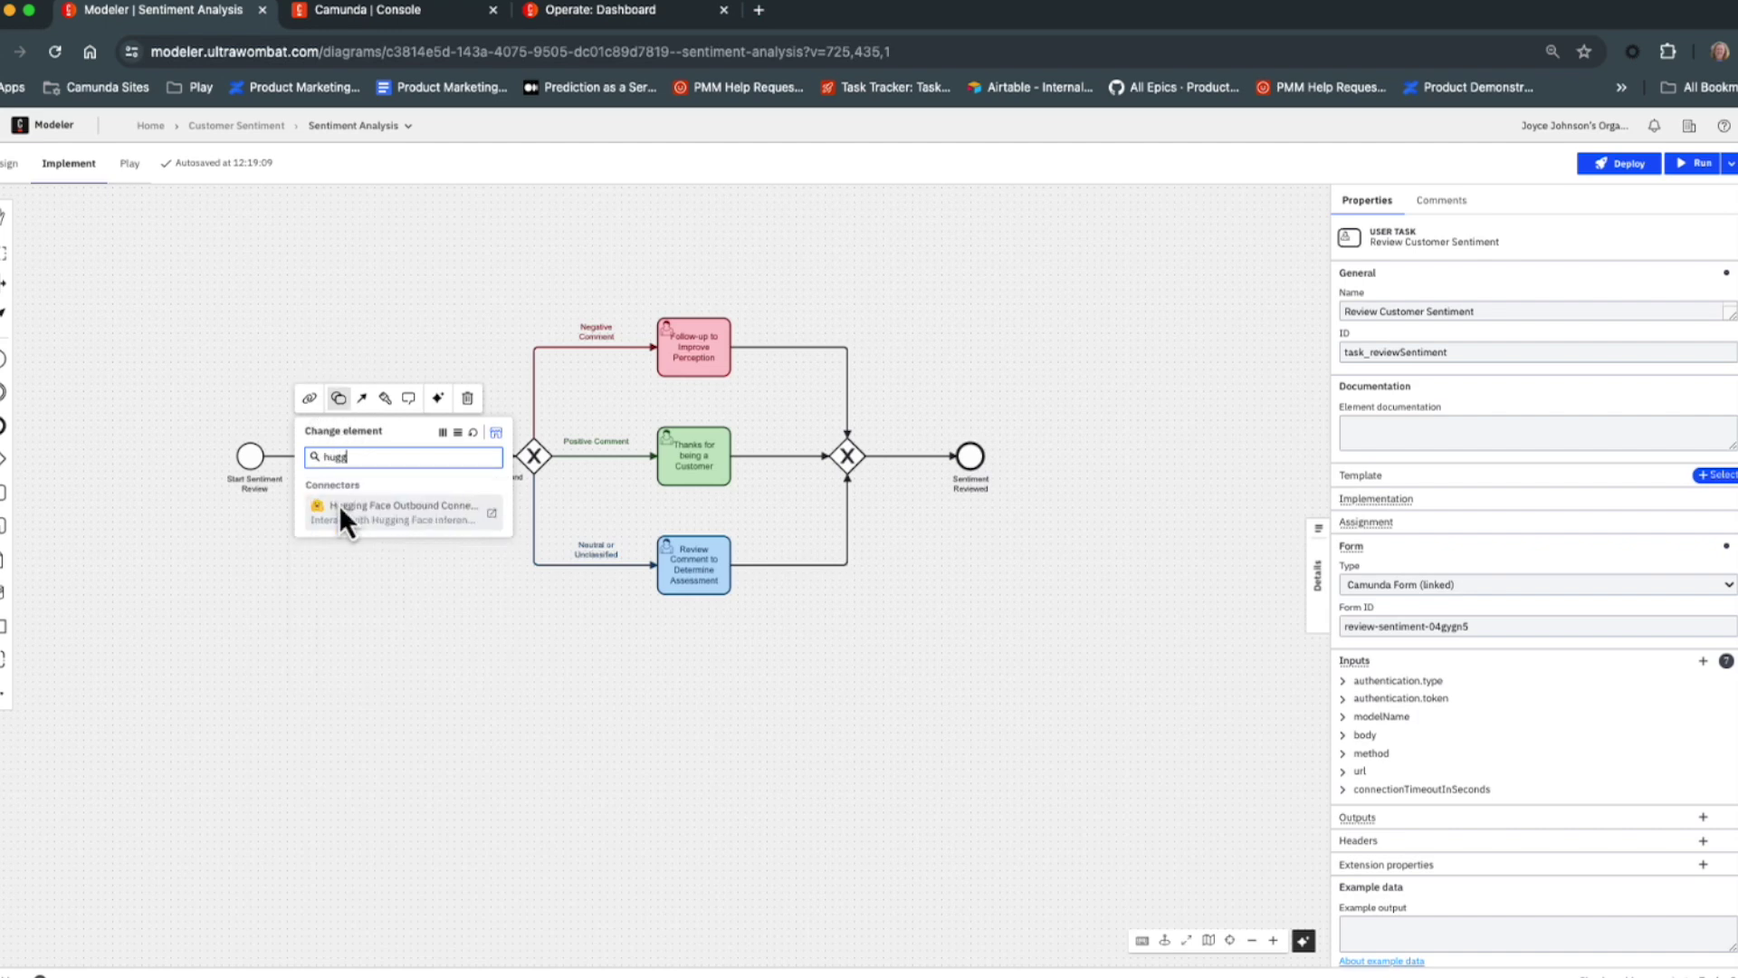
pyautogui.click(338, 503)
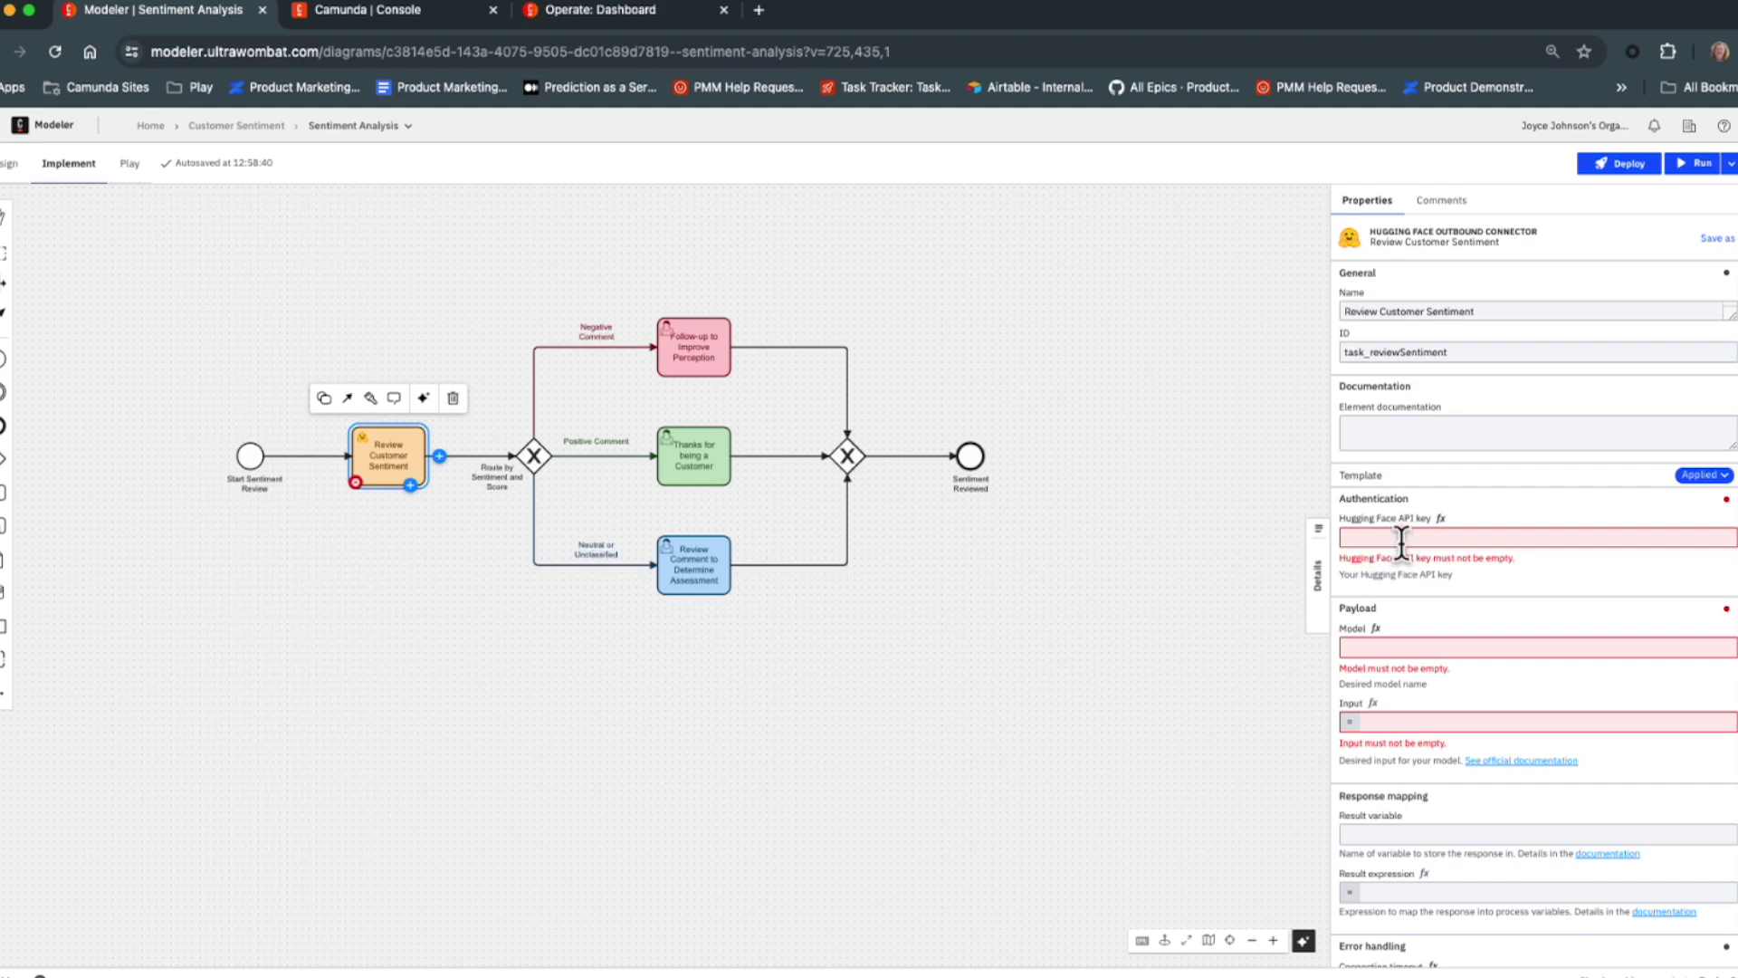
pyautogui.click(400, 22)
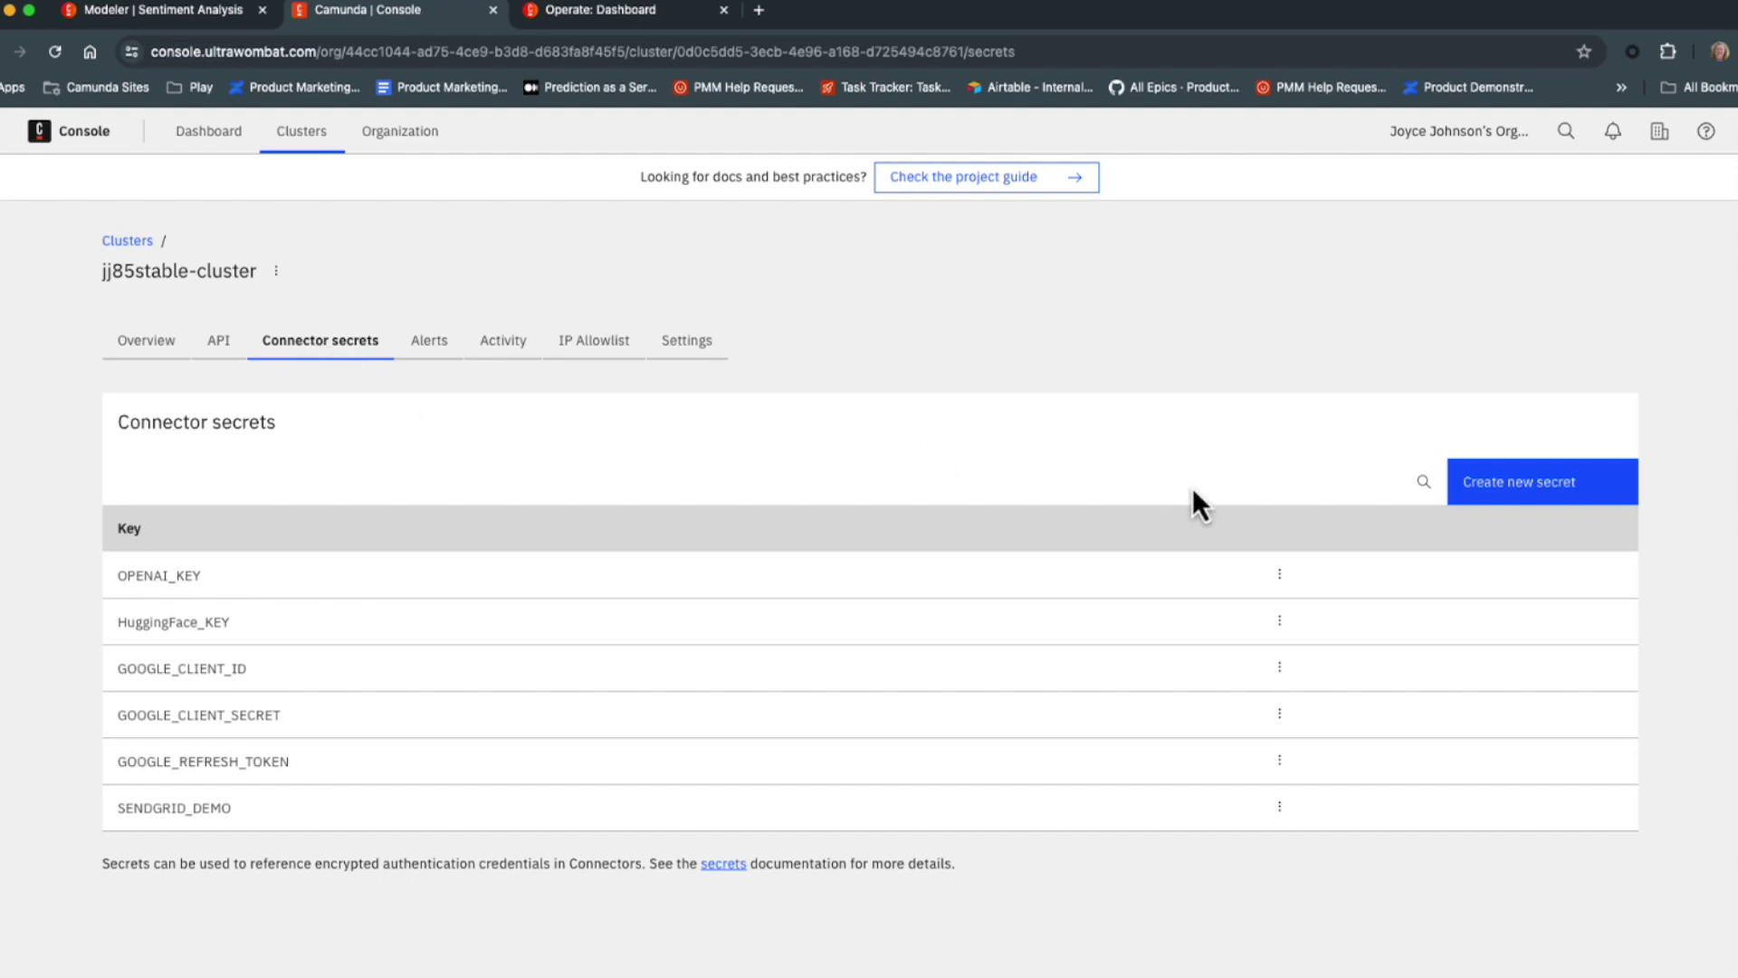
pyautogui.click(1512, 483)
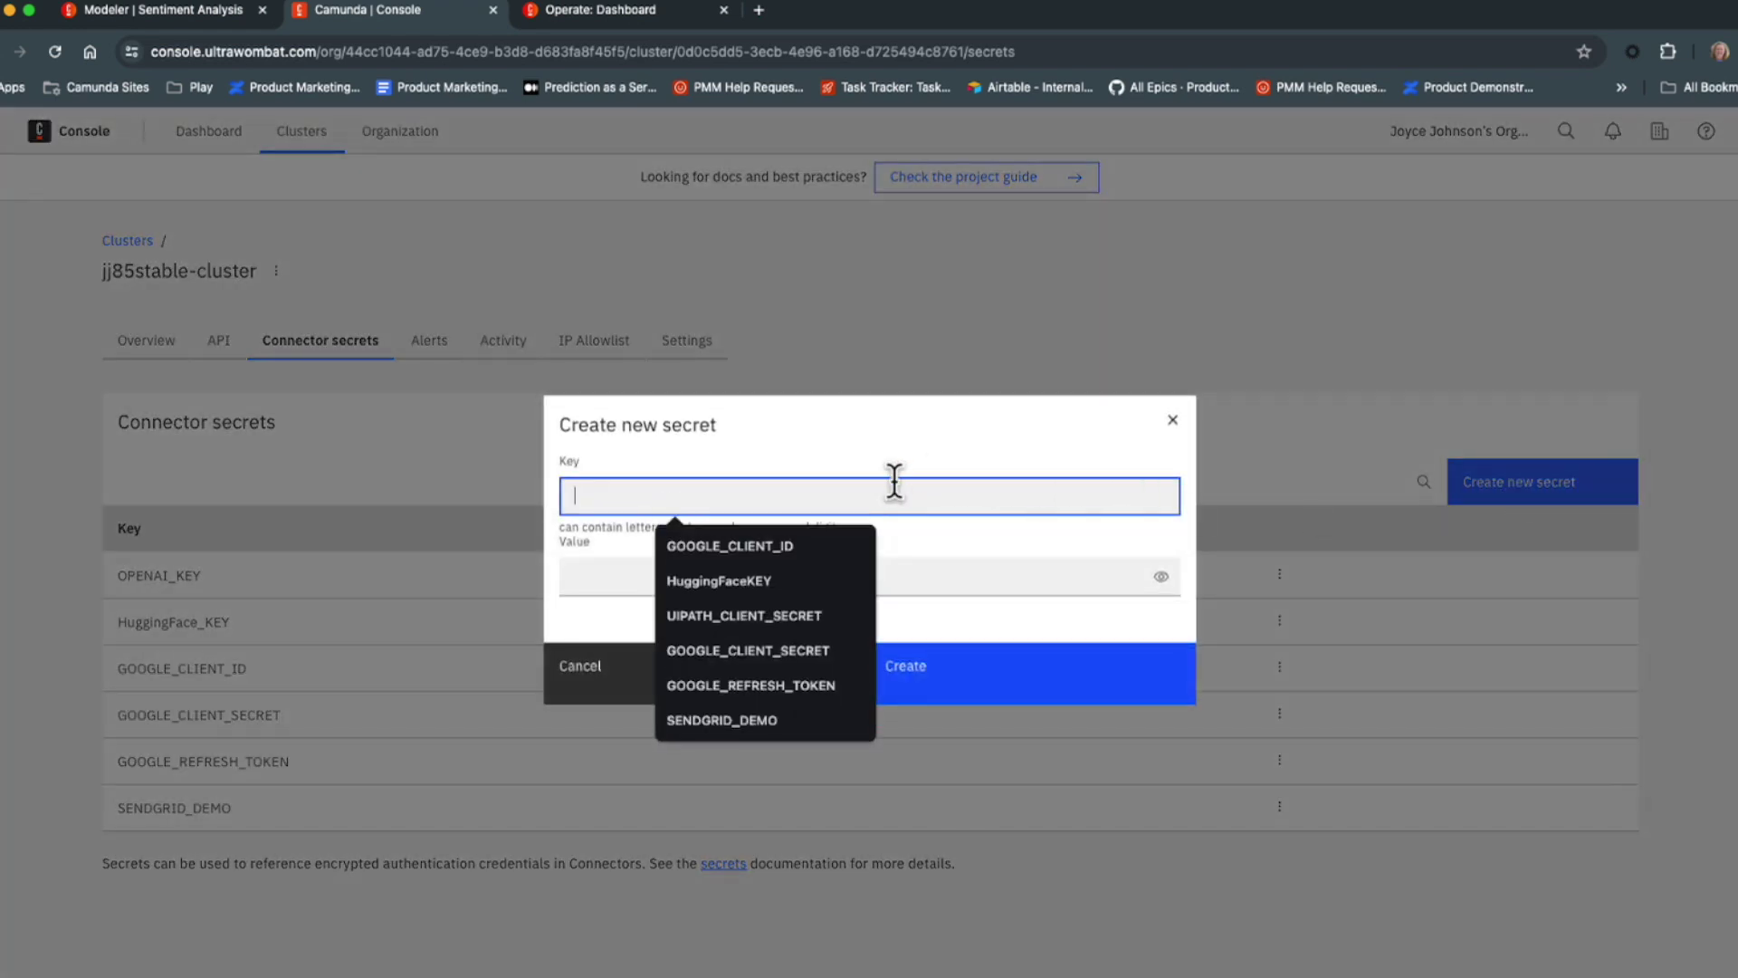
pyautogui.write('MyHug')
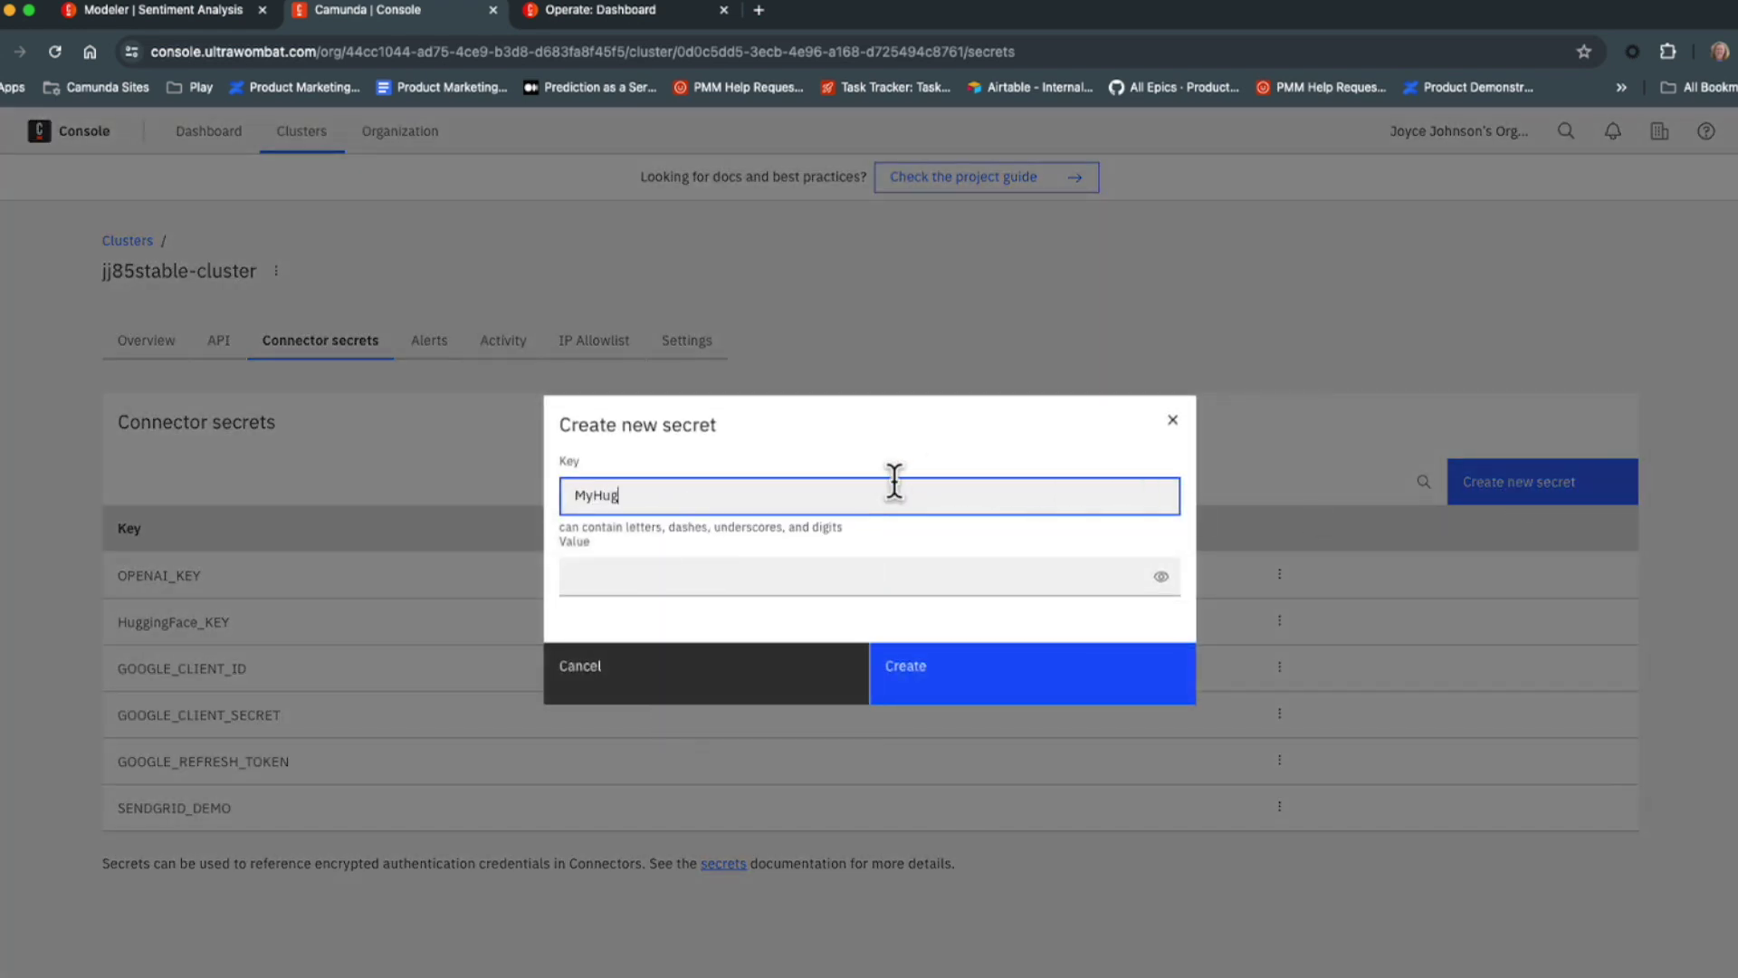
pyautogui.write('gingFaceKey')
pyautogui.click(918, 577)
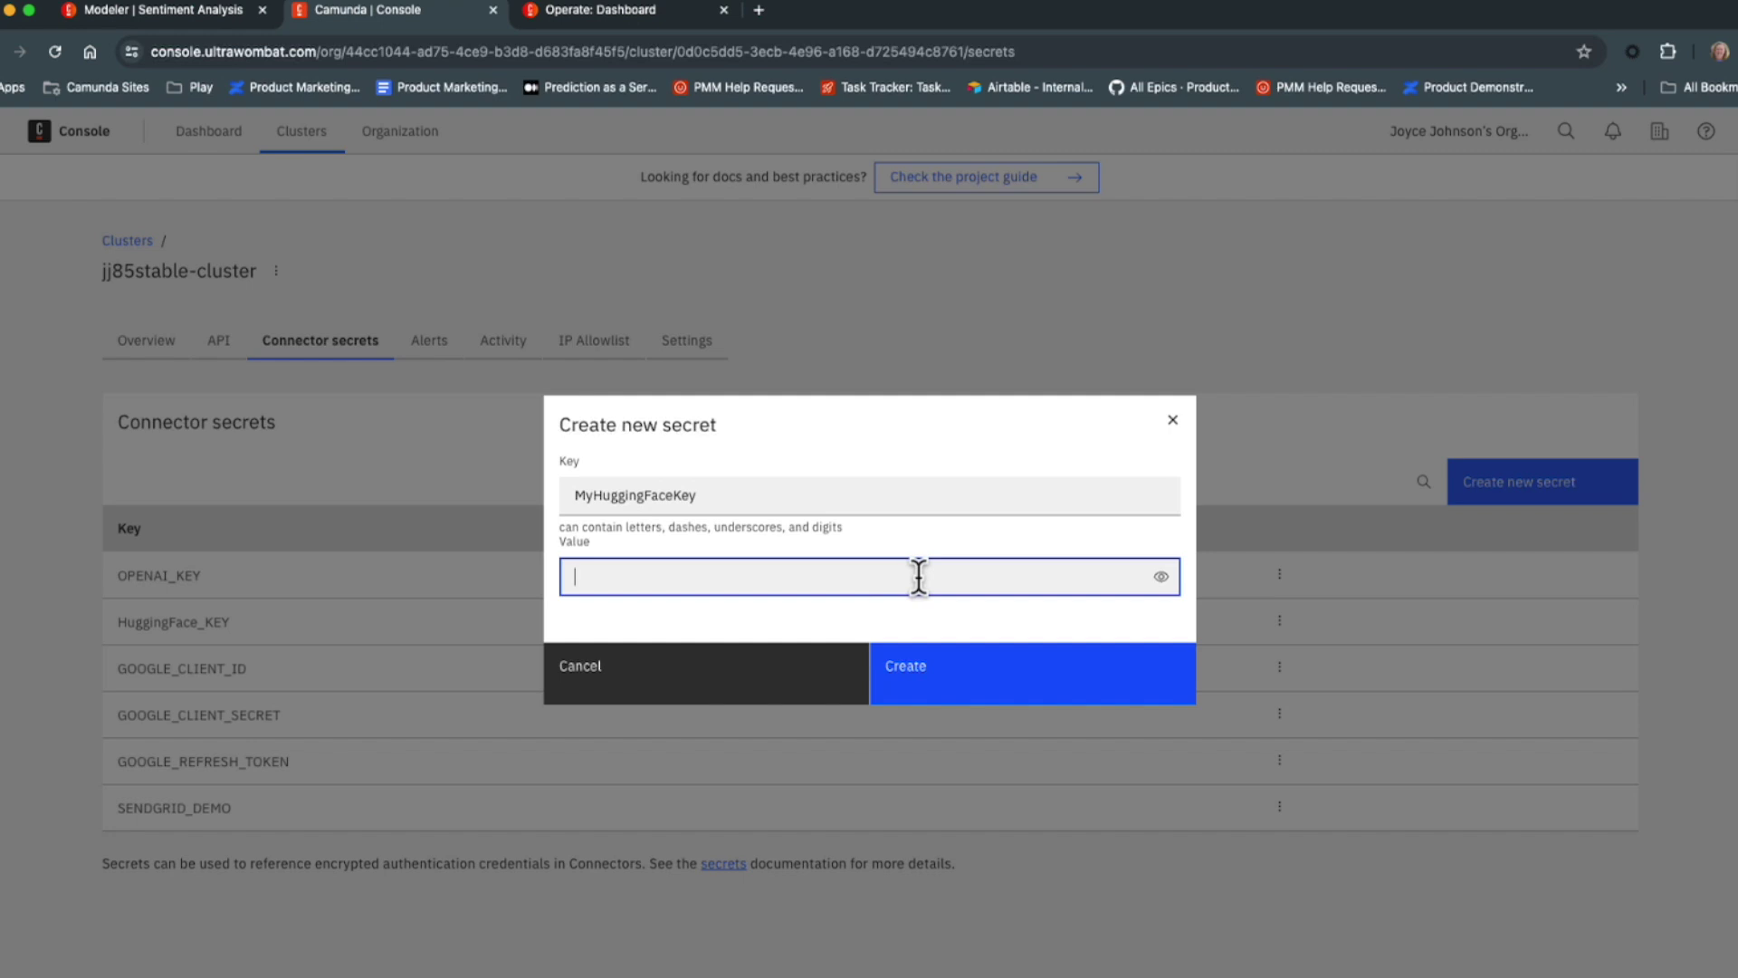
pyautogui.click(776, 697)
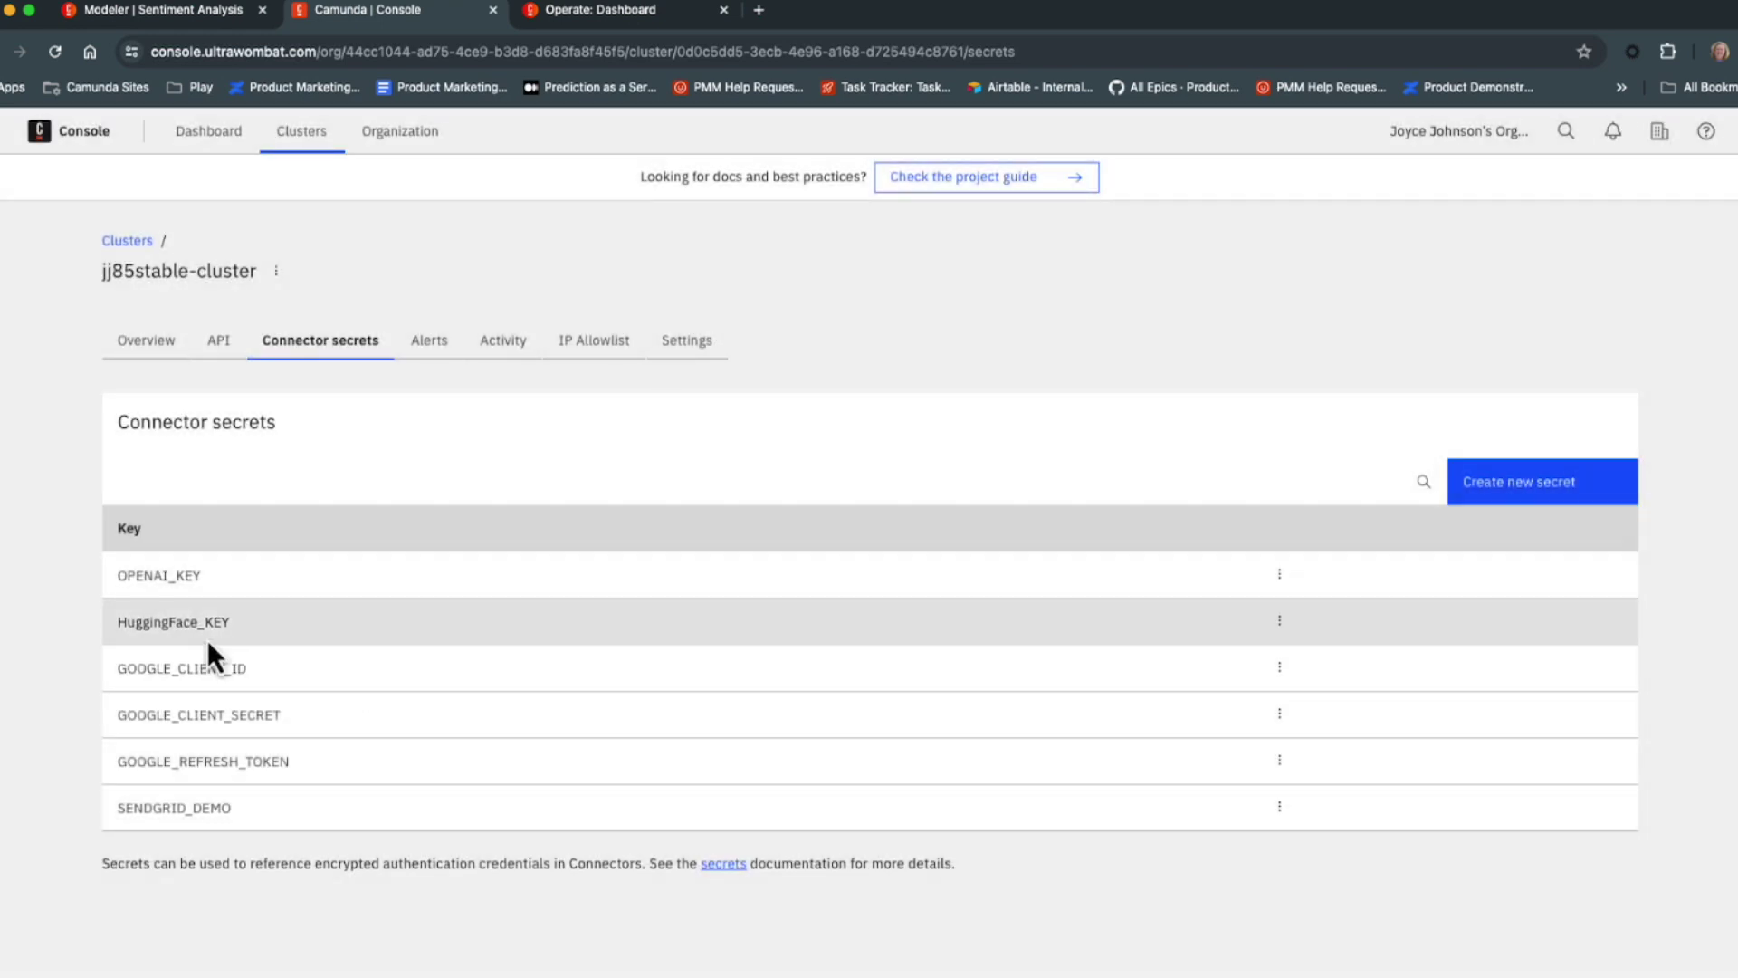
pyautogui.click(1478, 489)
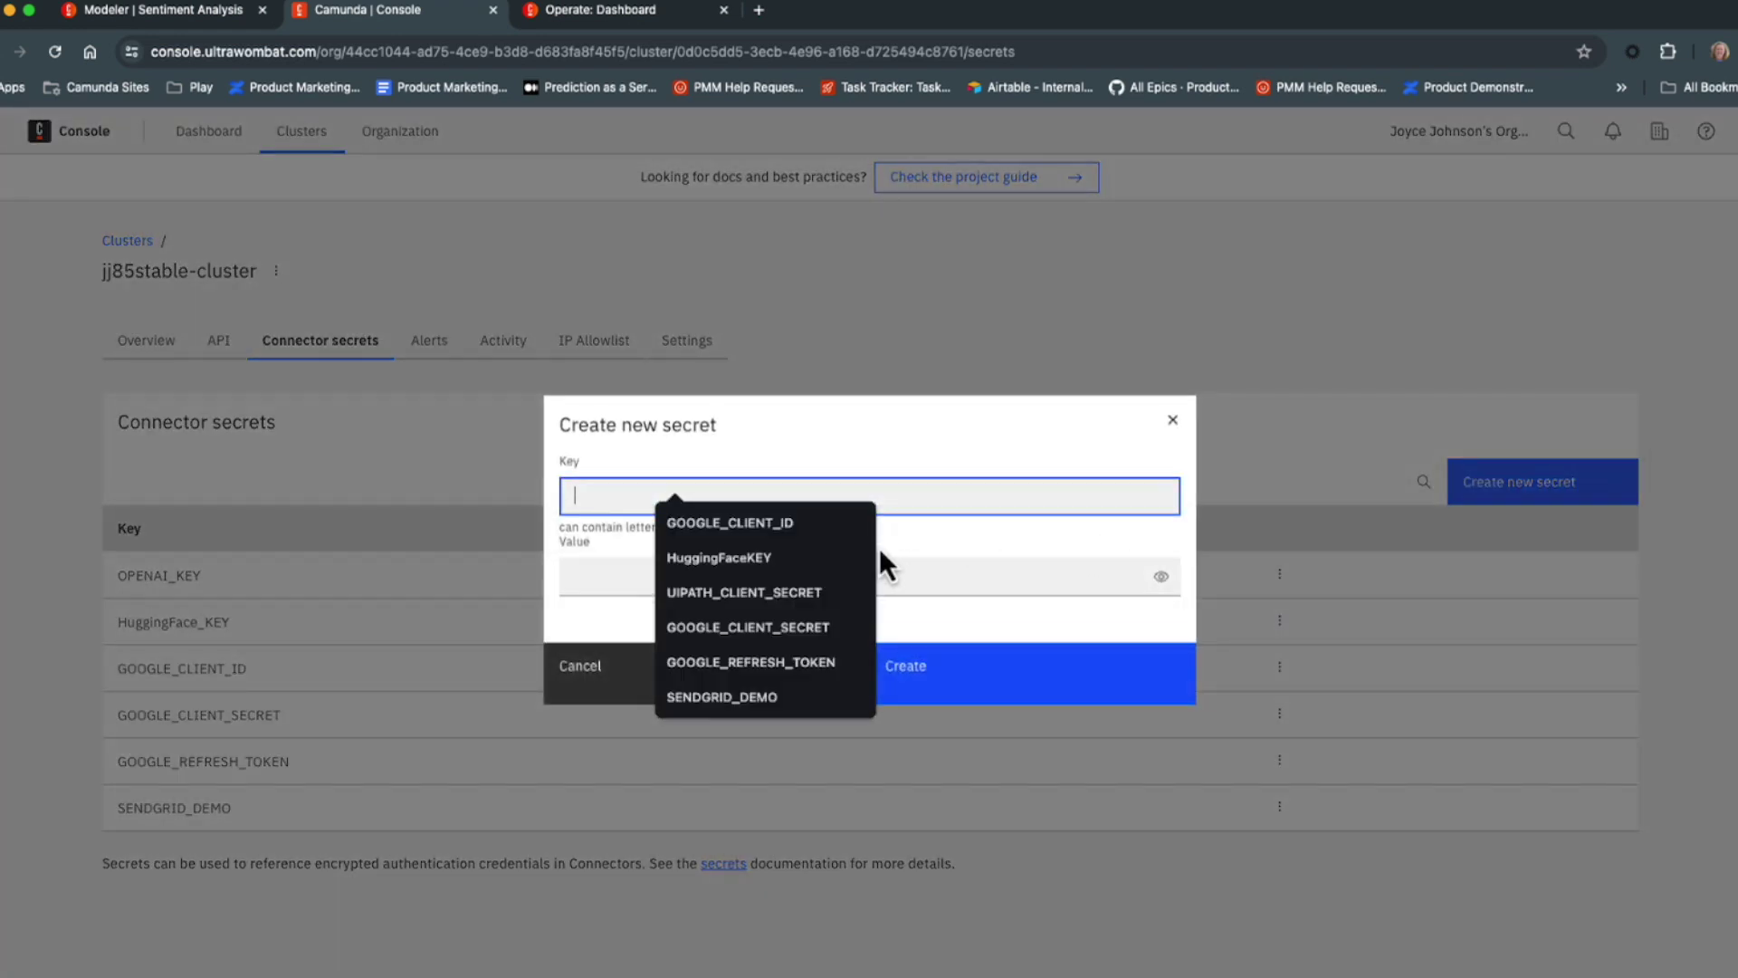
pyautogui.click(708, 557)
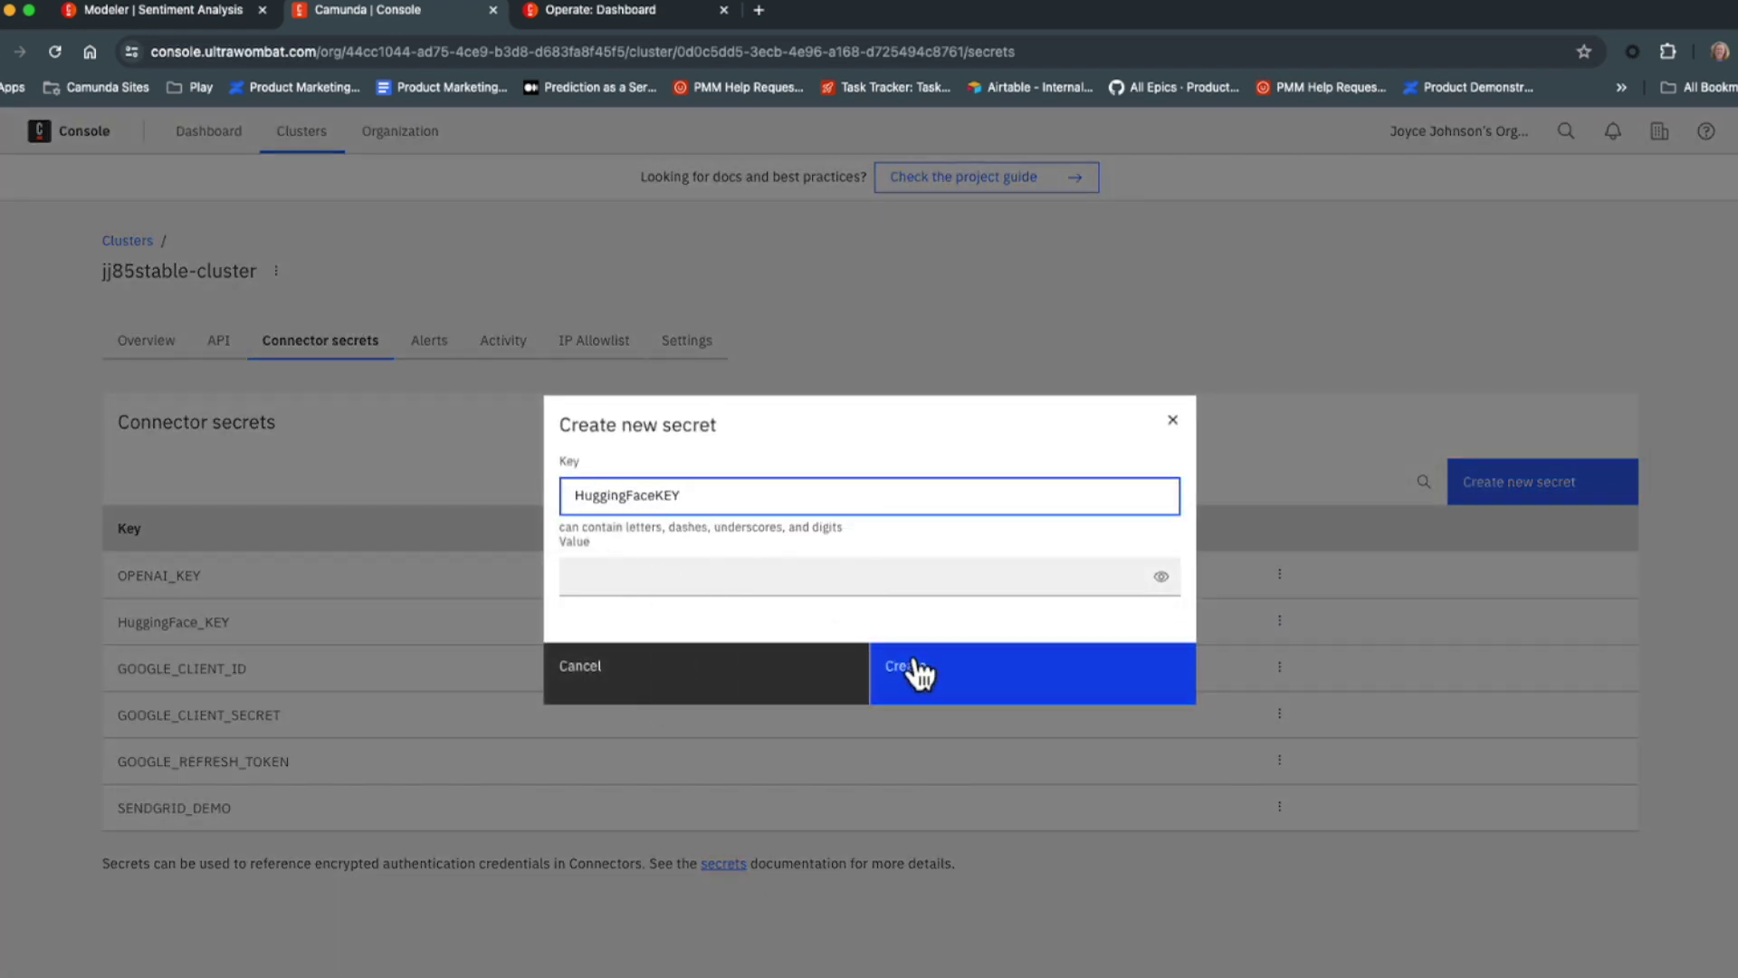
pyautogui.click(943, 328)
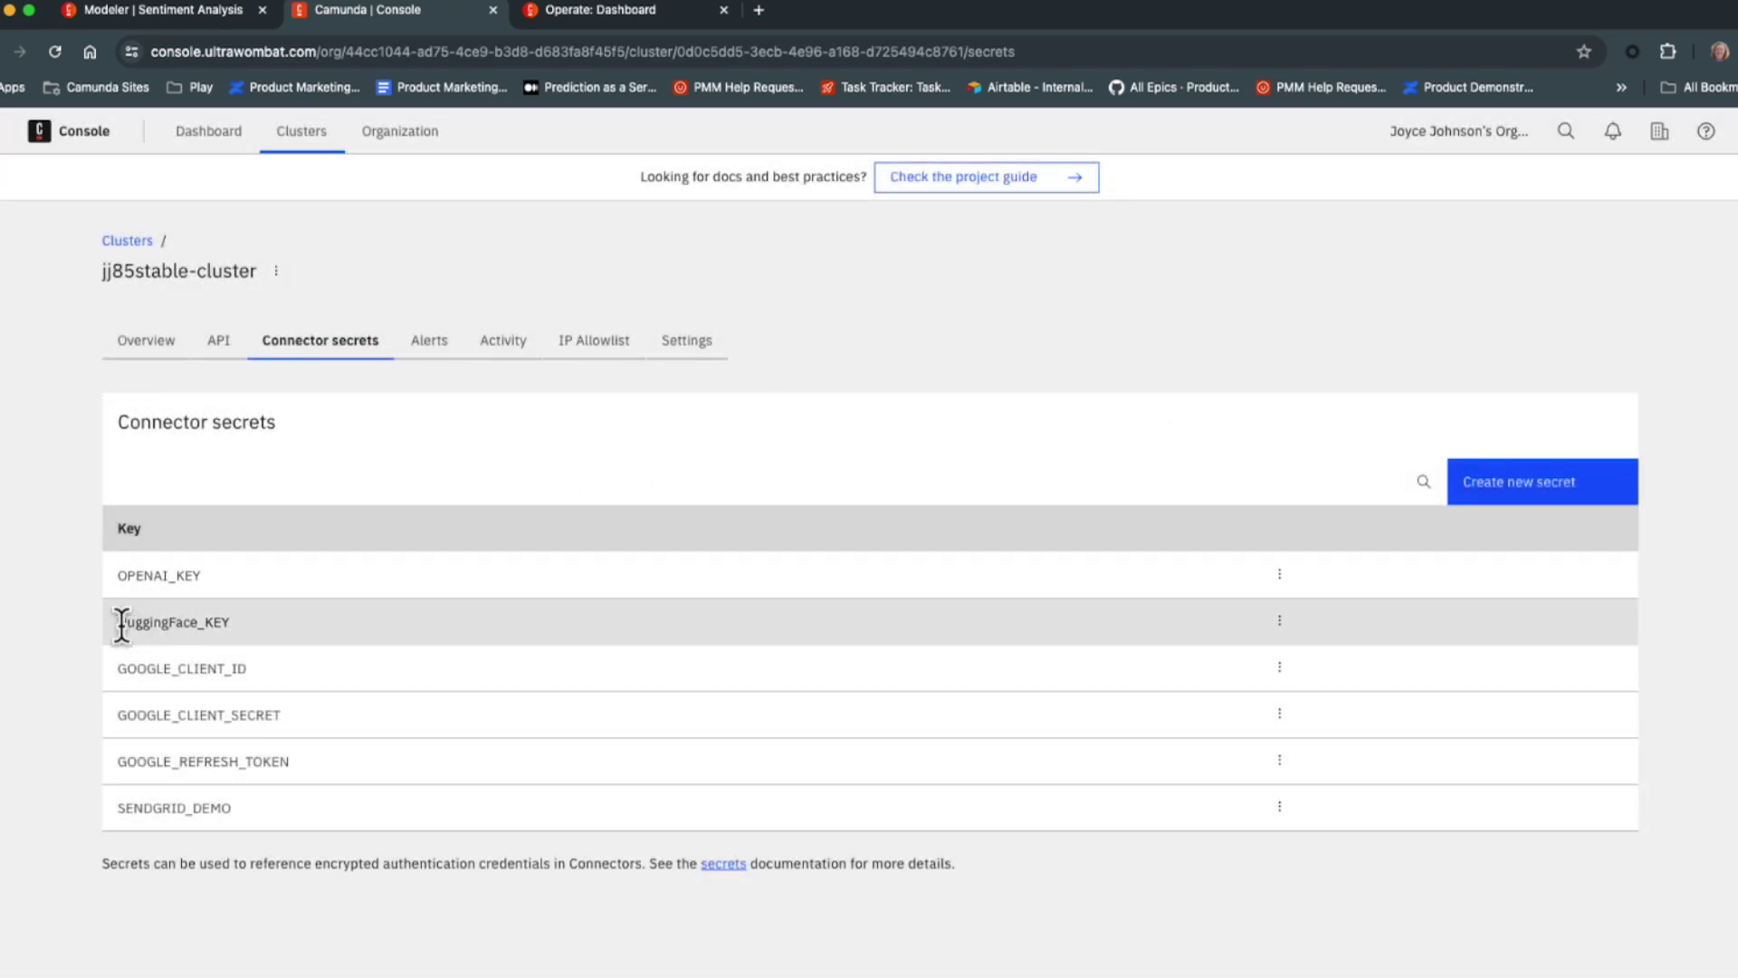
pyautogui.moveTo(117, 621); pyautogui.dragTo(233, 628)
pyautogui.click(87, 637)
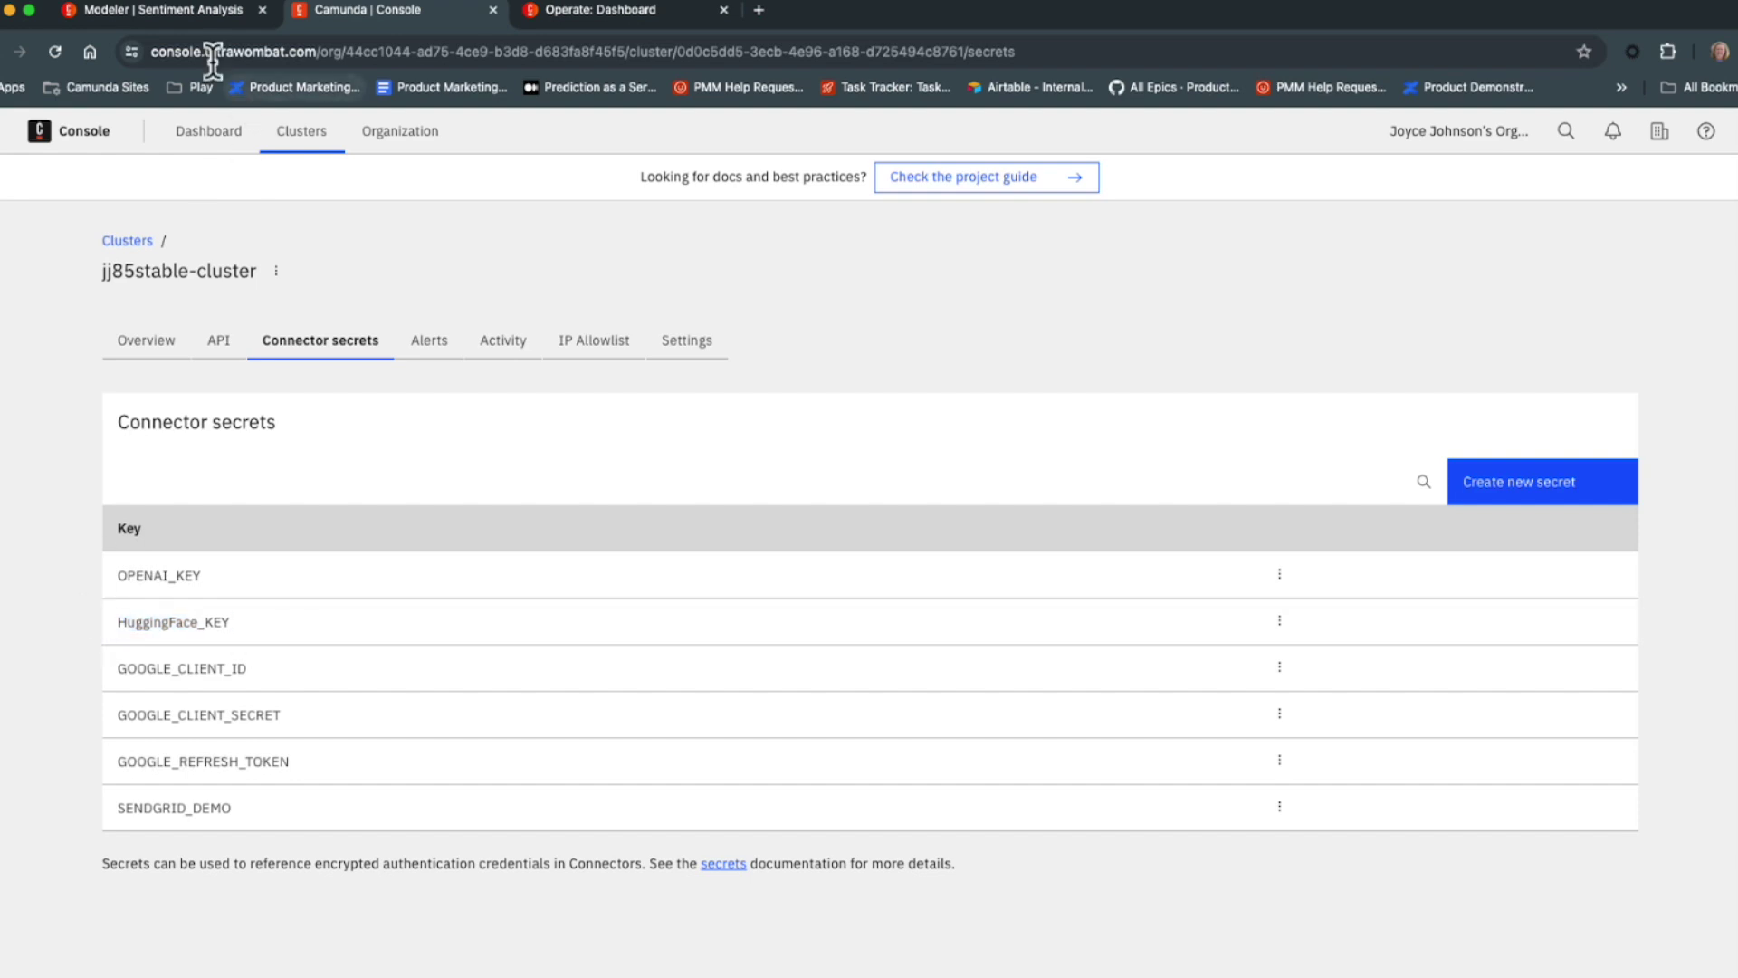
pyautogui.click(158, 10)
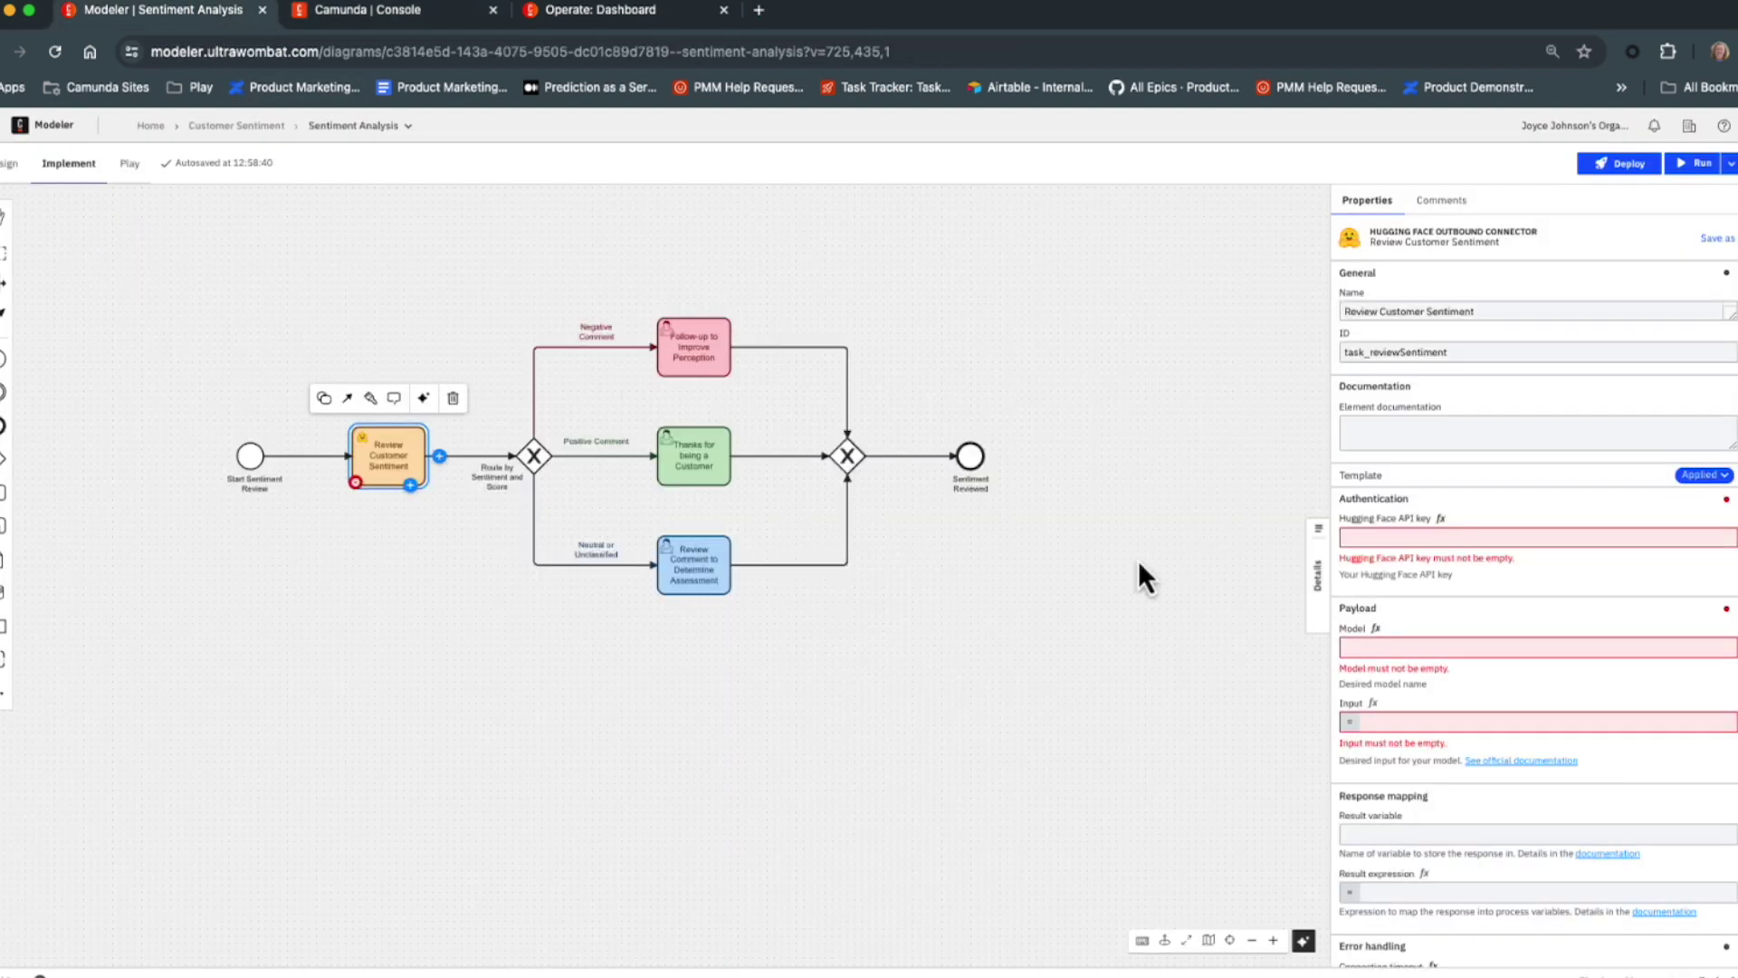
# Set the Hugging Face API key to {{secrets.HuggingFace_KEY}}.
pyautogui.click(1354, 541)
pyautogui.press('super+v')
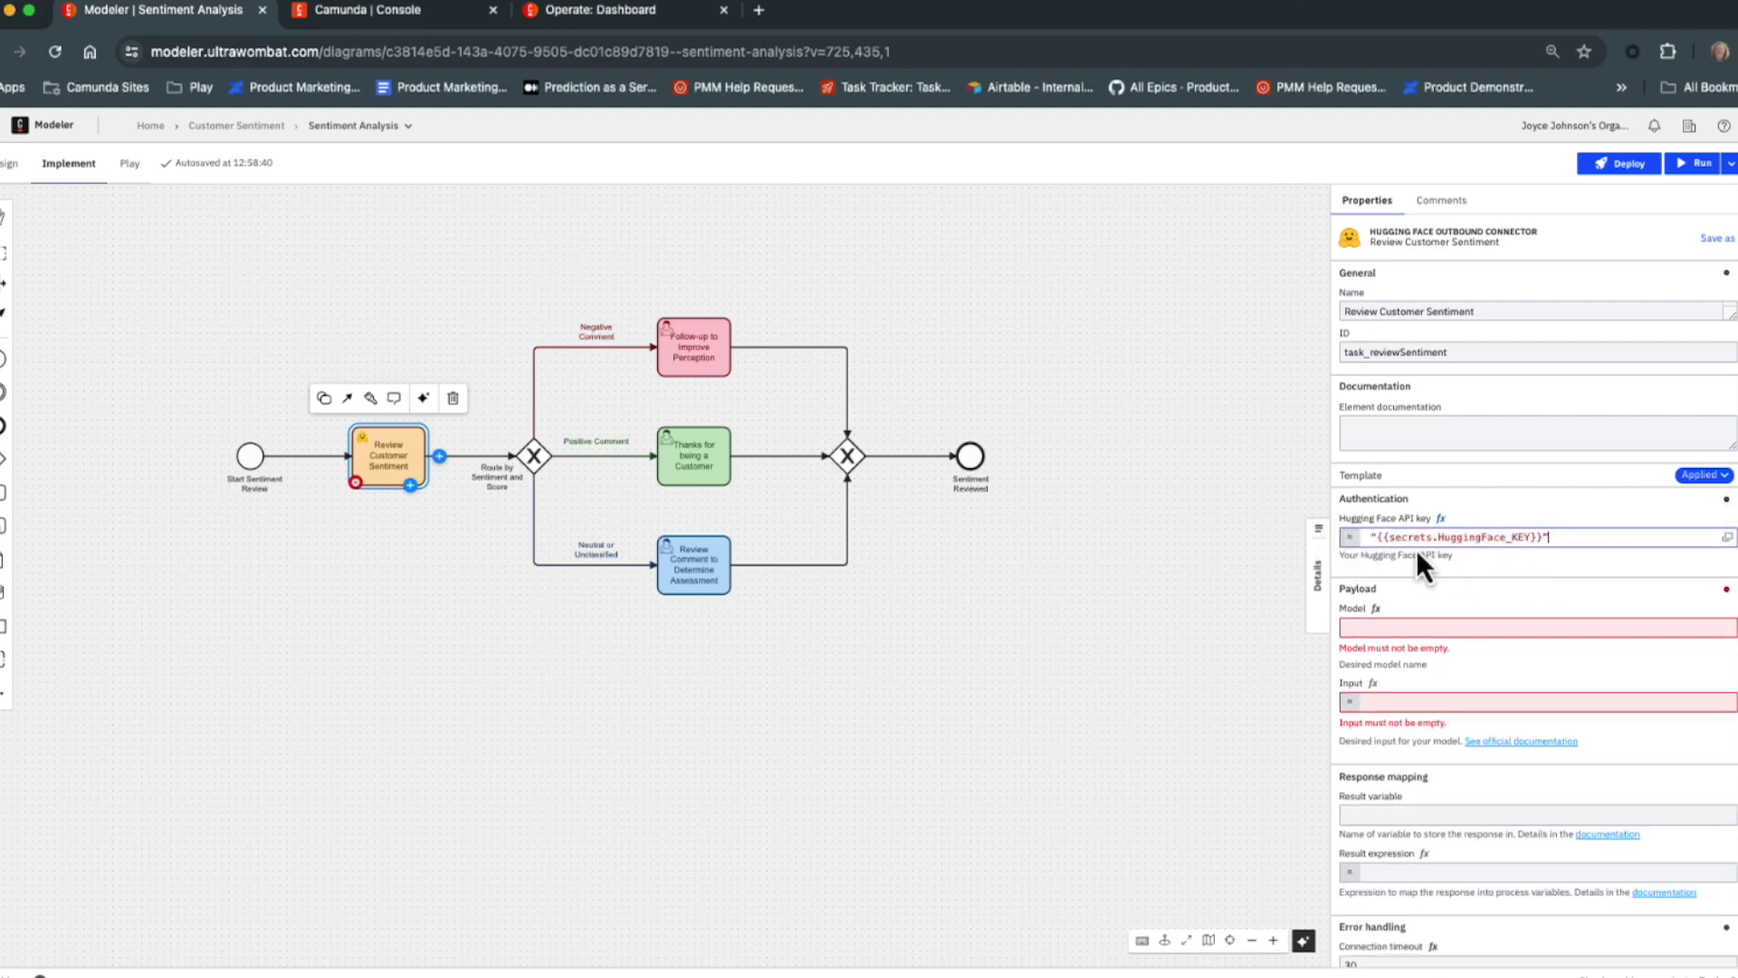
pyautogui.click(1369, 536)
# Set Model to cardiffnlp/twitter-roberta-base-sentiment-latest.
pyautogui.click(1372, 628)
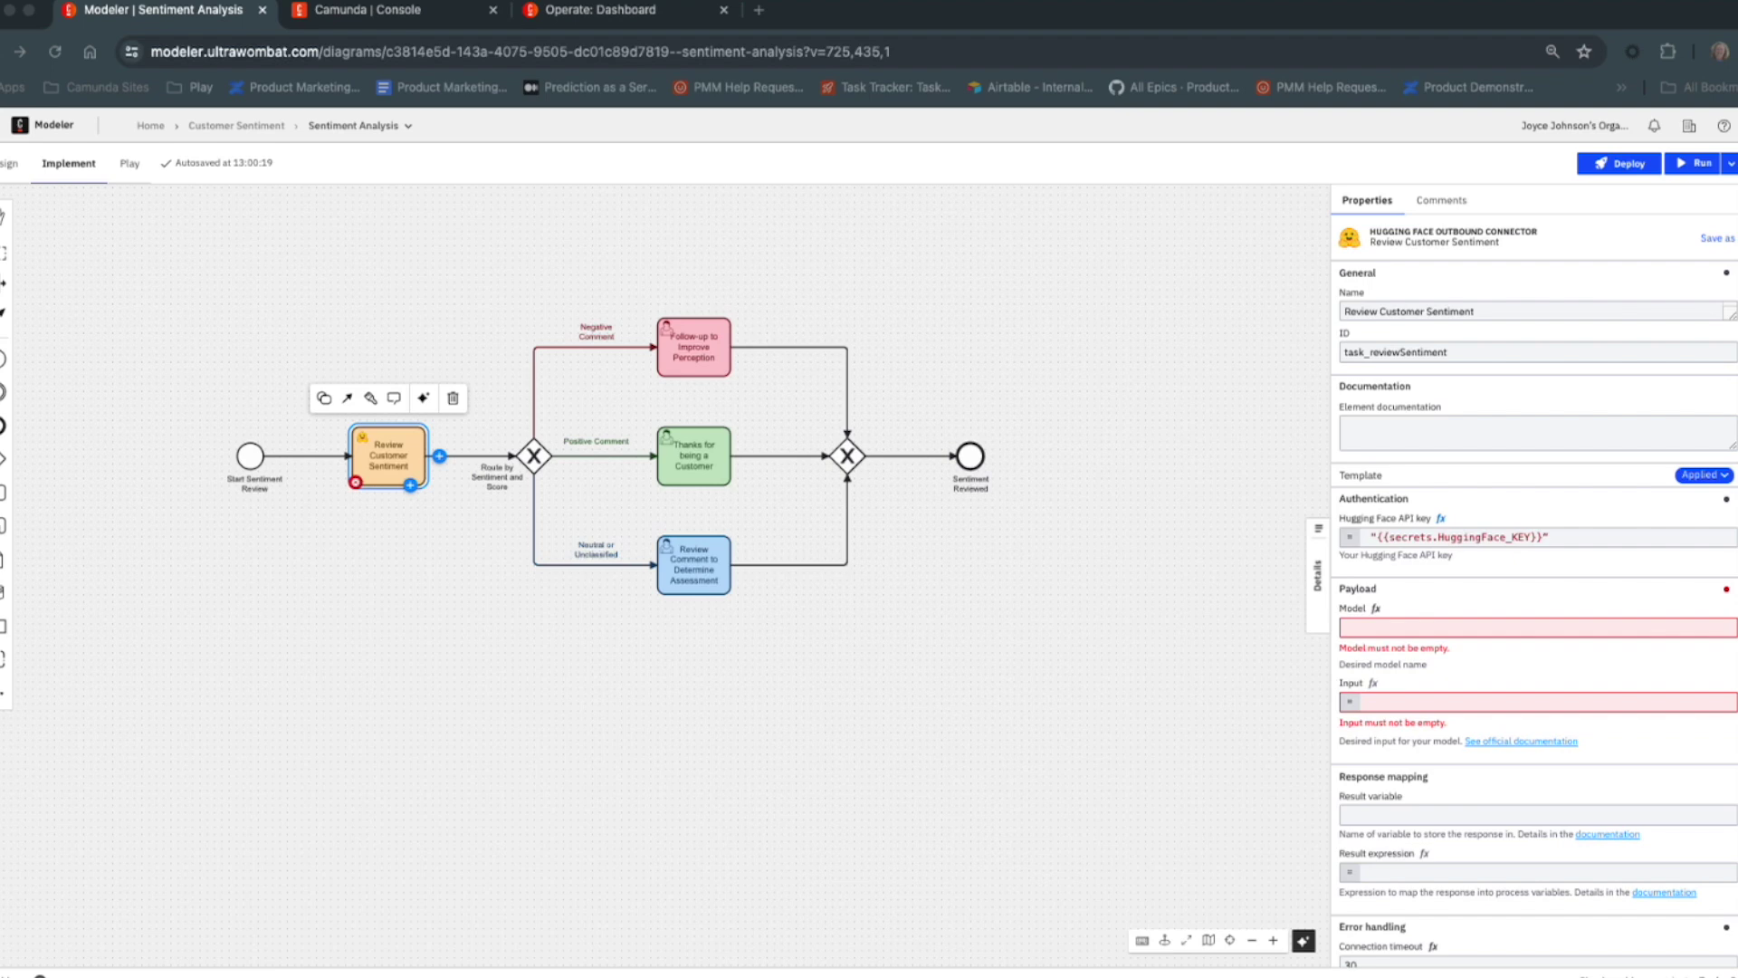
pyautogui.click(1399, 626)
pyautogui.write('"cardiffnlp/twitter-roberta-base-sentiment-latest"')
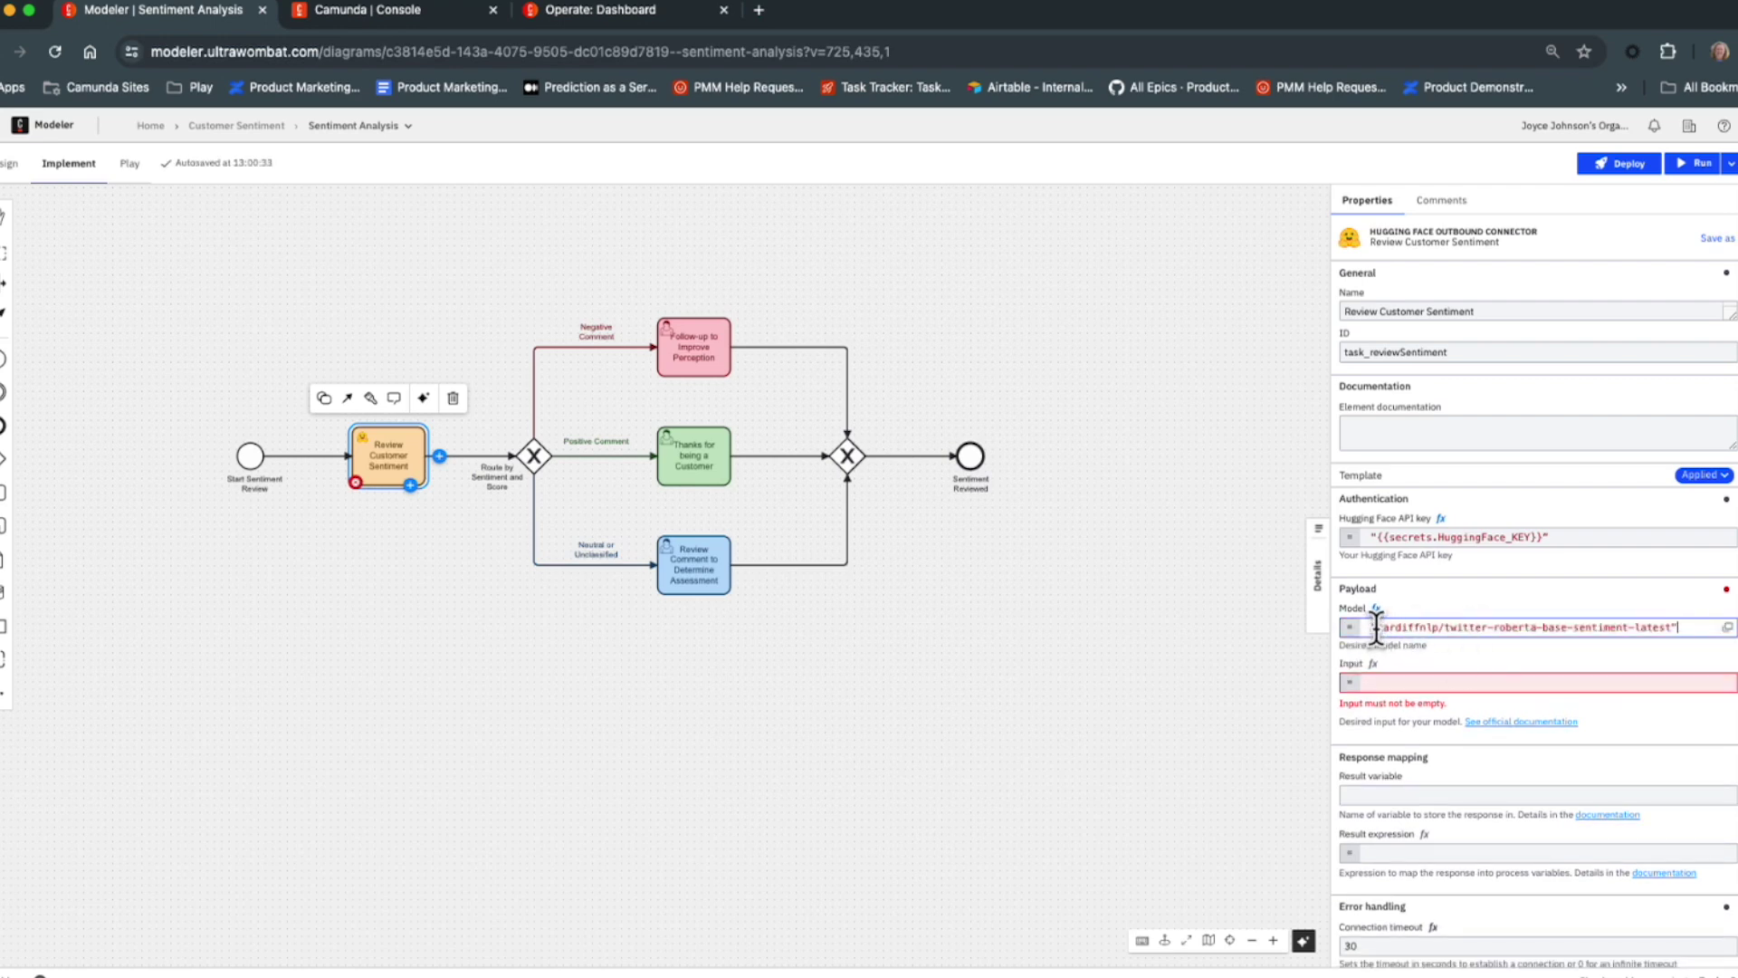
pyautogui.click(1382, 682)
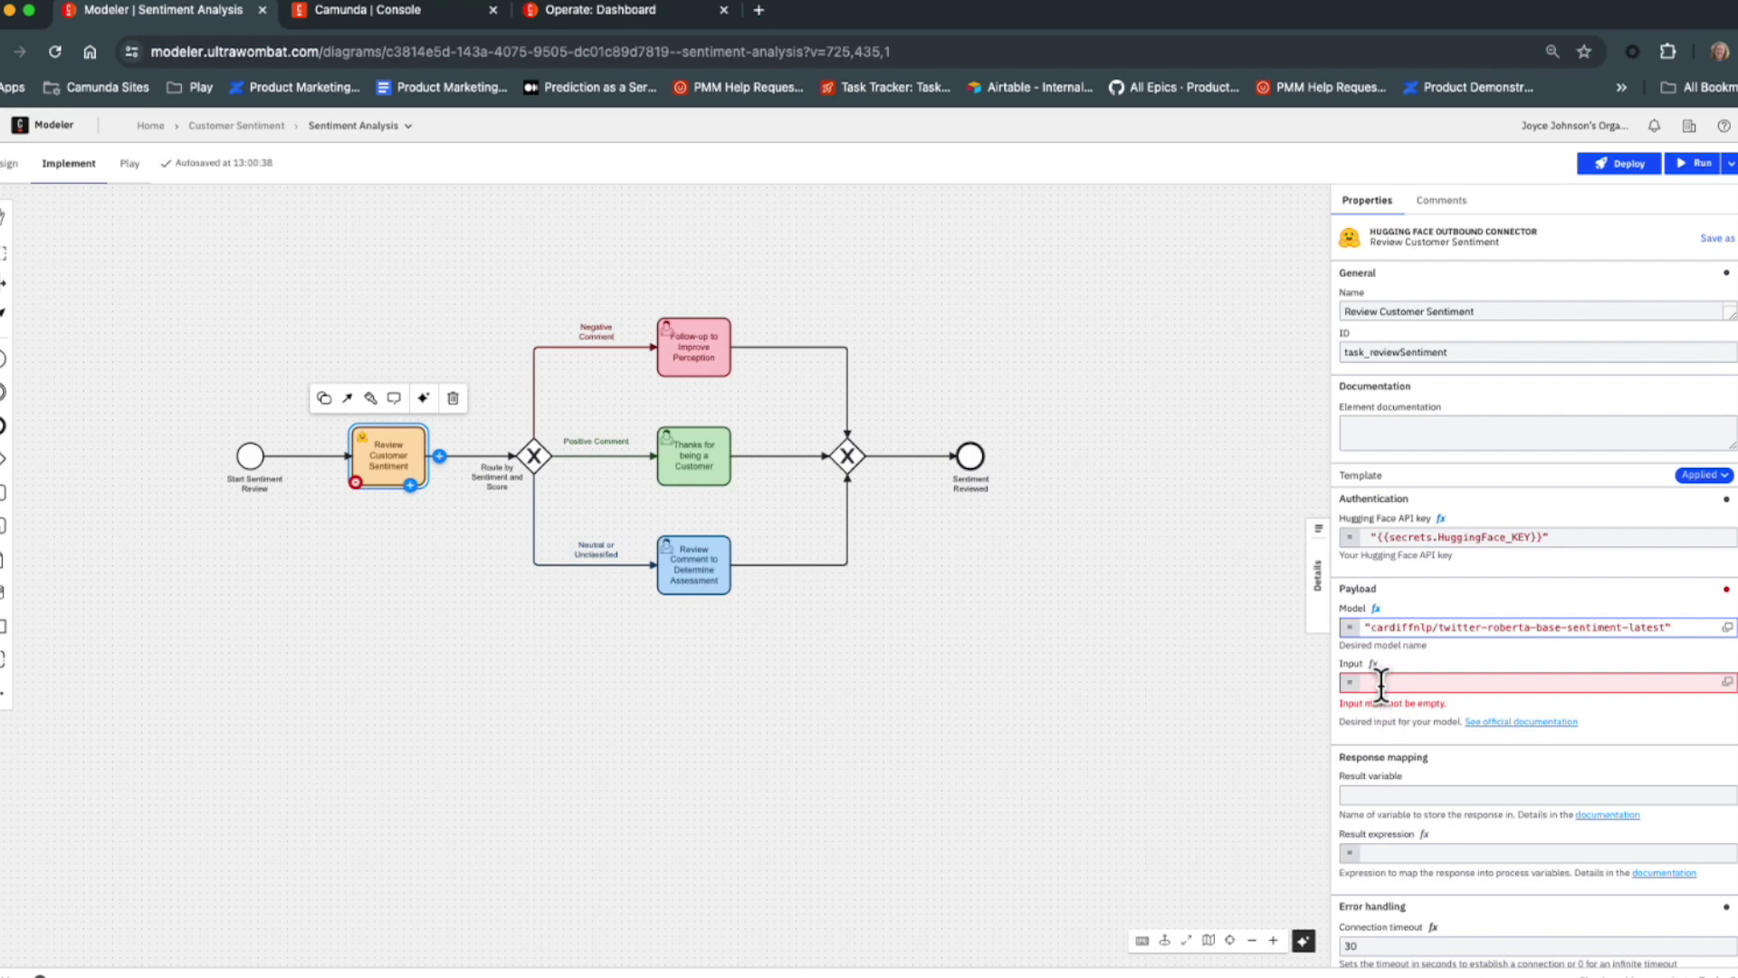
pyautogui.click(252, 462)
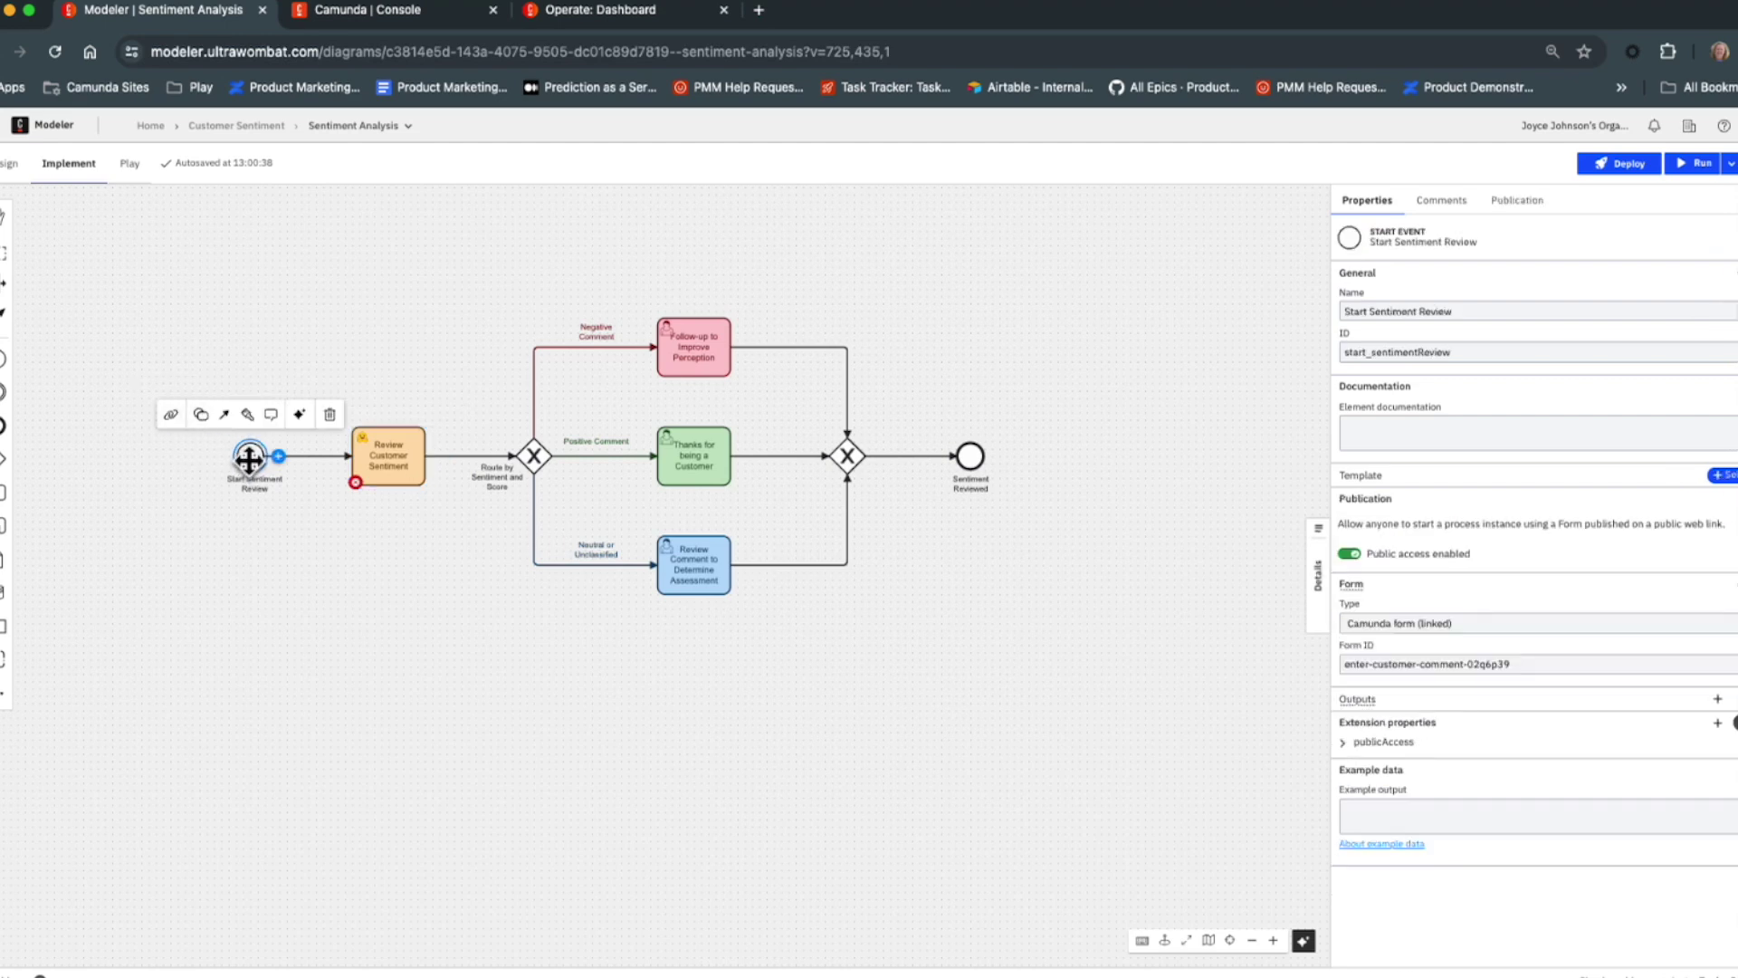
pyautogui.click(172, 417)
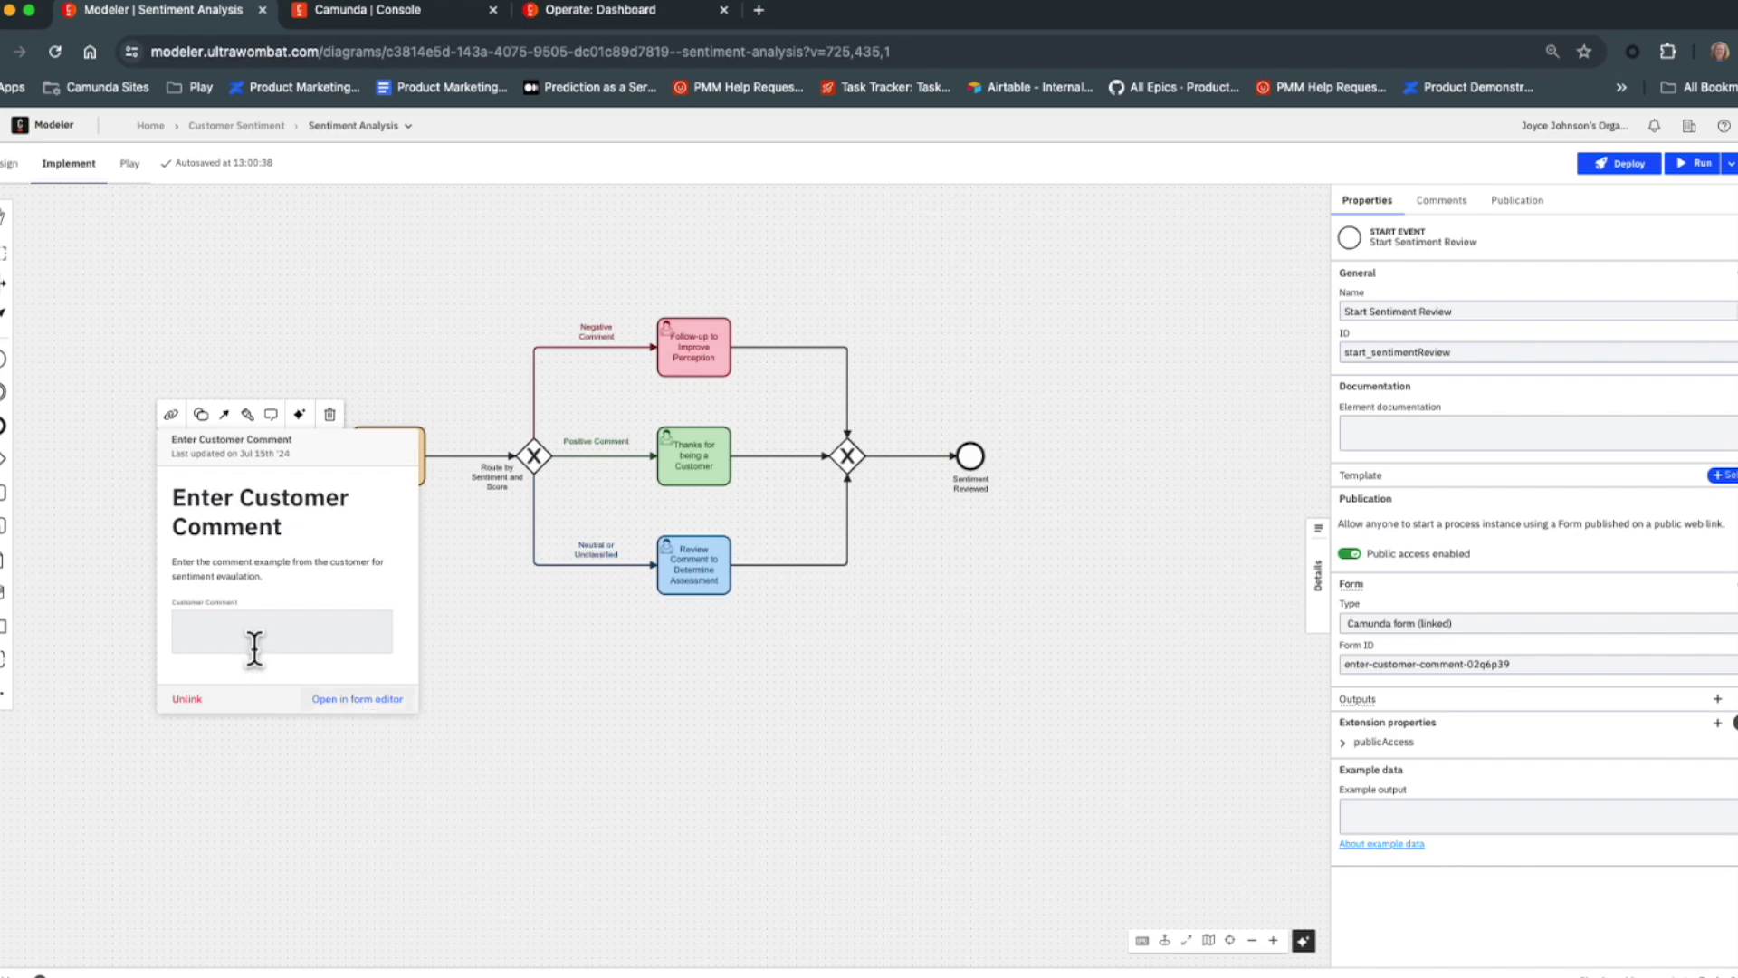
pyautogui.click(344, 706)
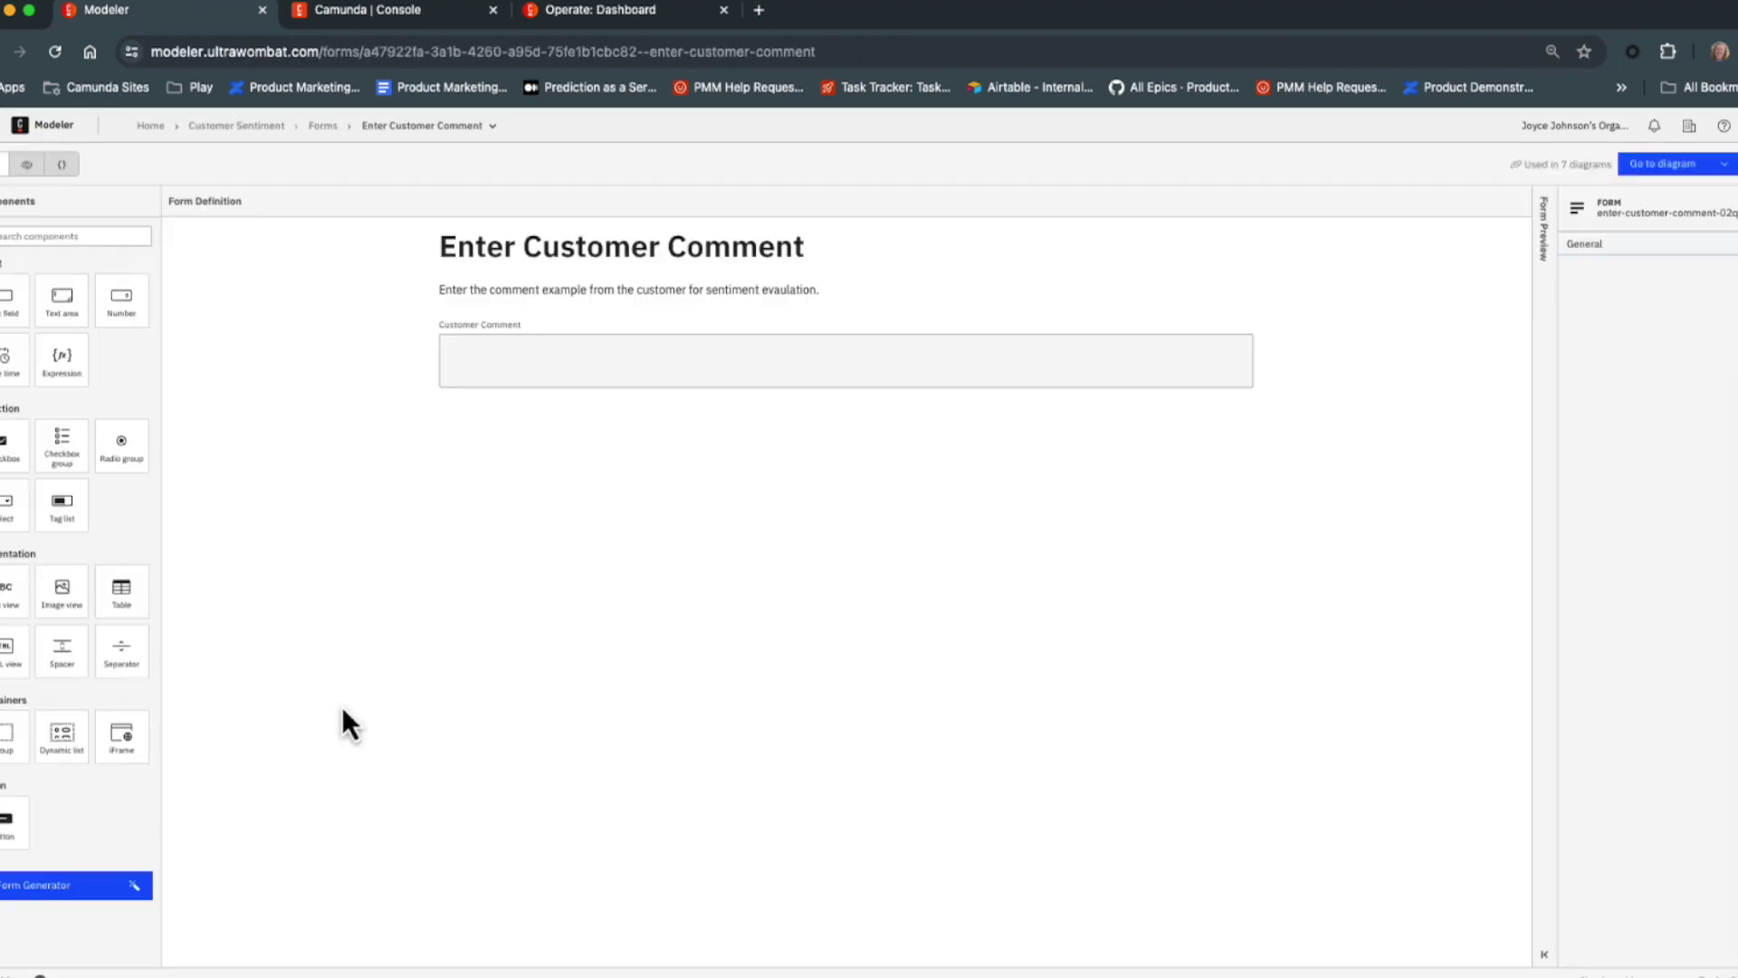
pyautogui.click(725, 371)
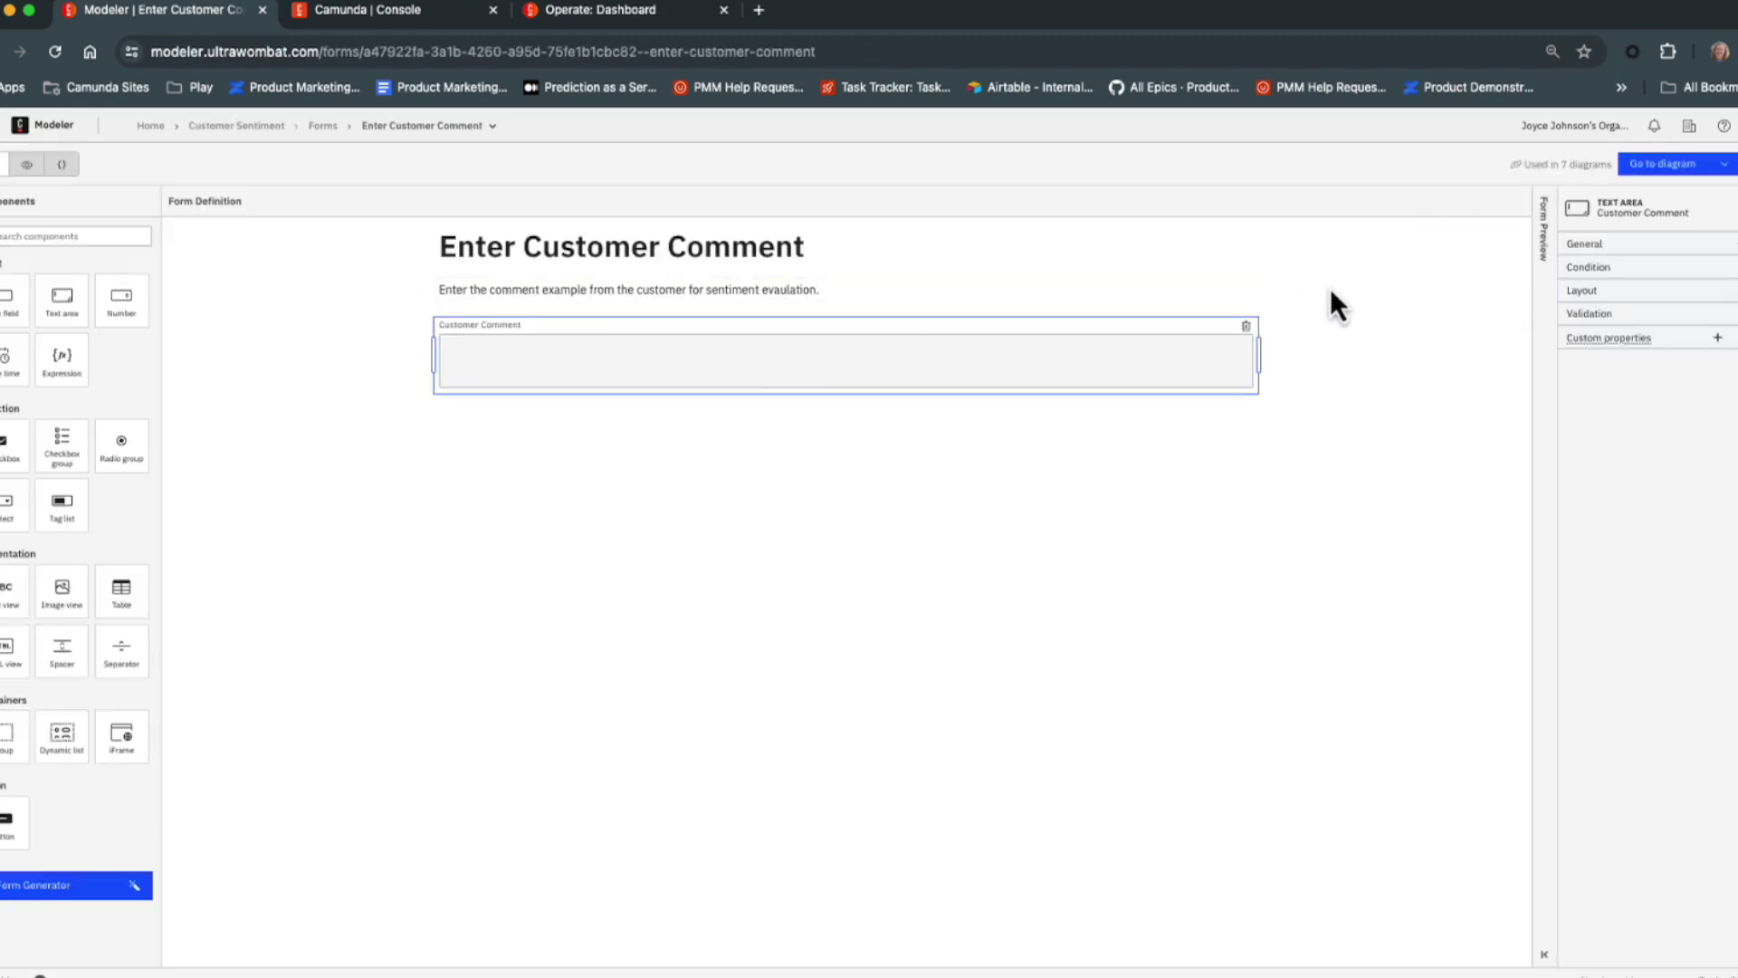
pyautogui.doubleClick(1615, 368)
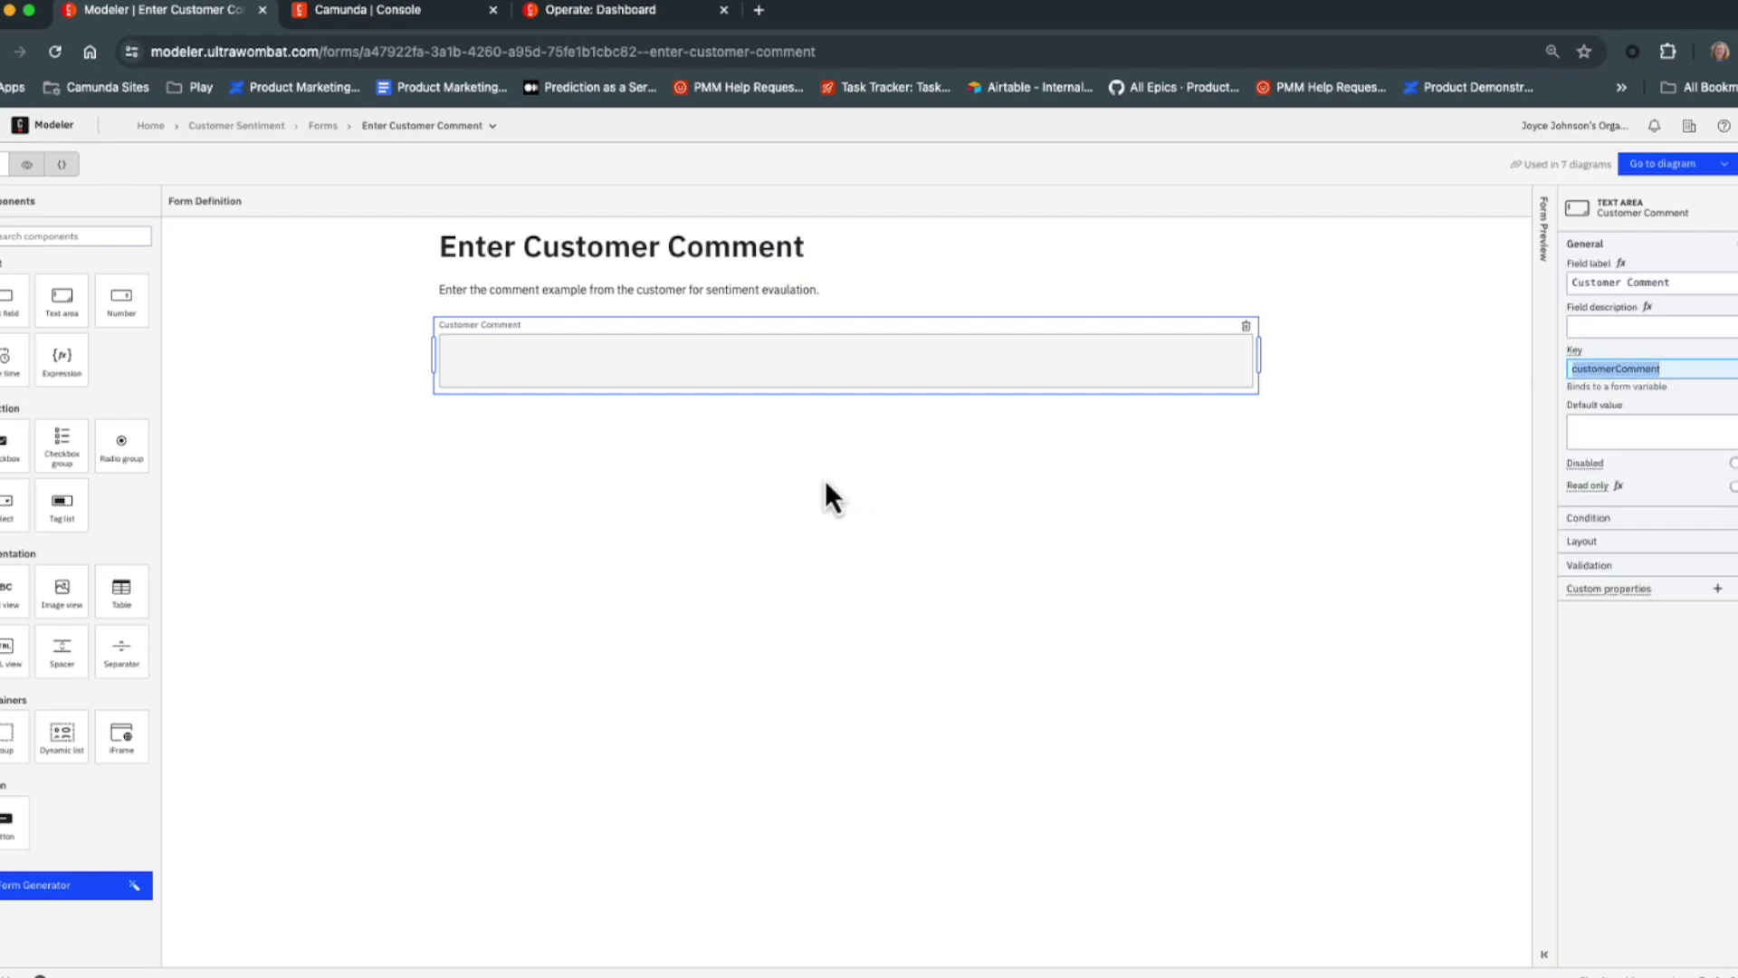
pyautogui.click(1711, 167)
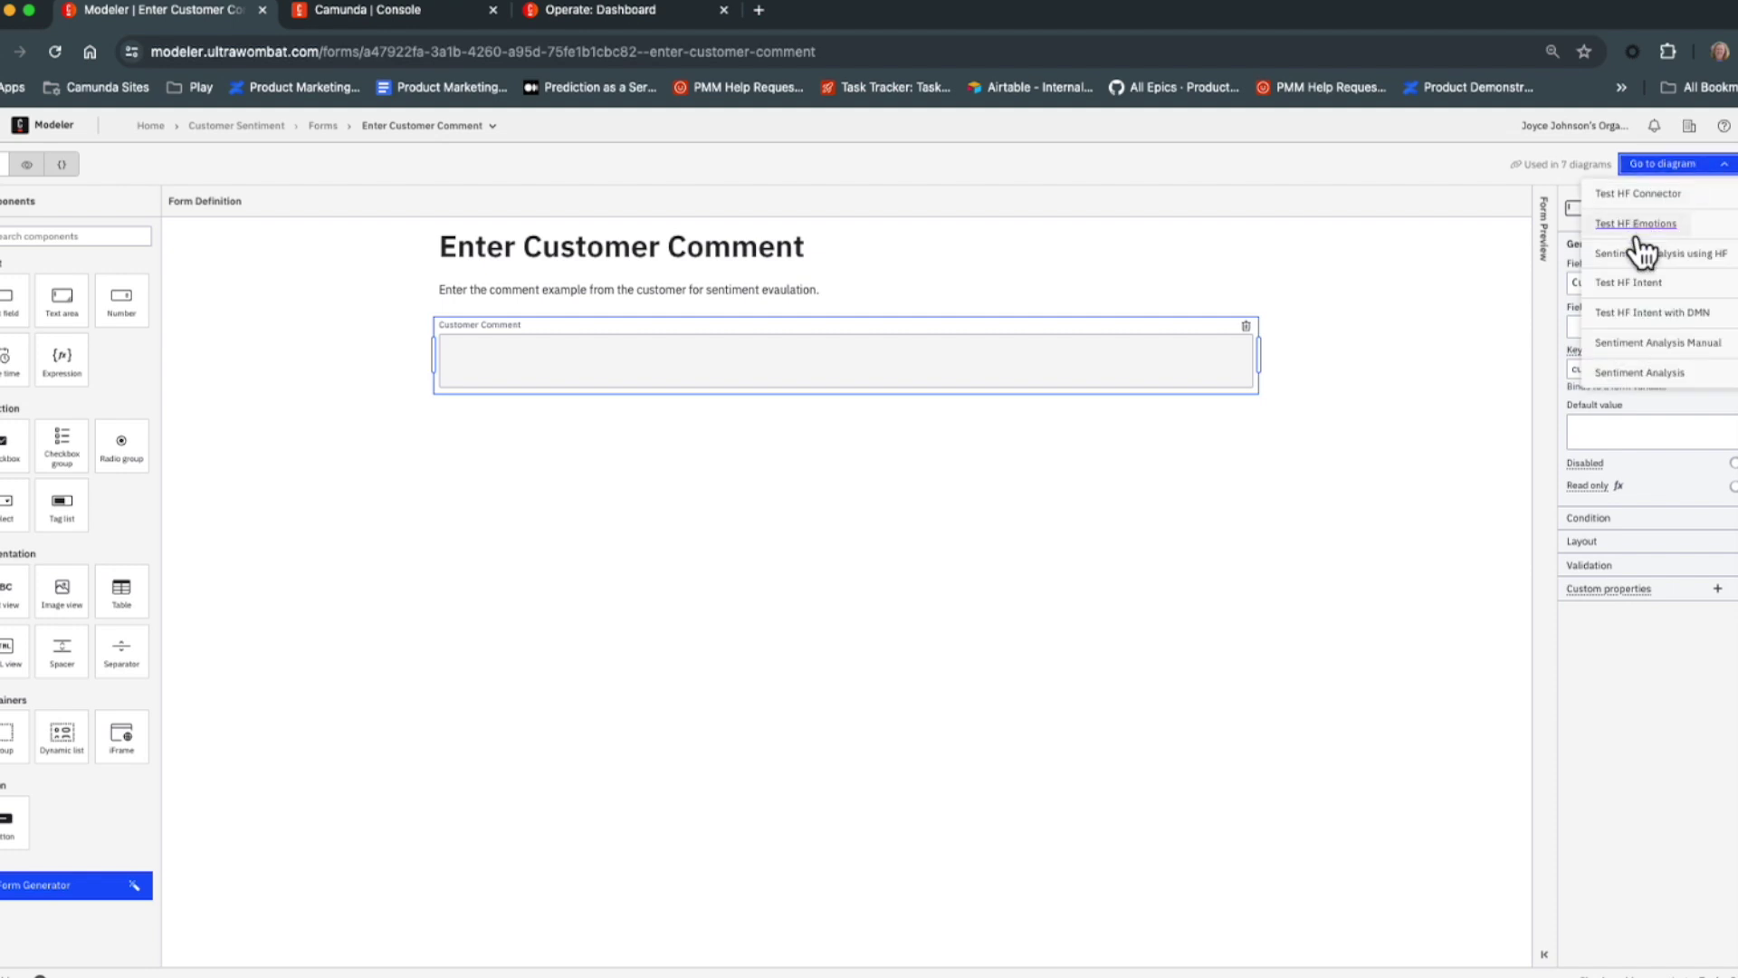
pyautogui.click(1643, 373)
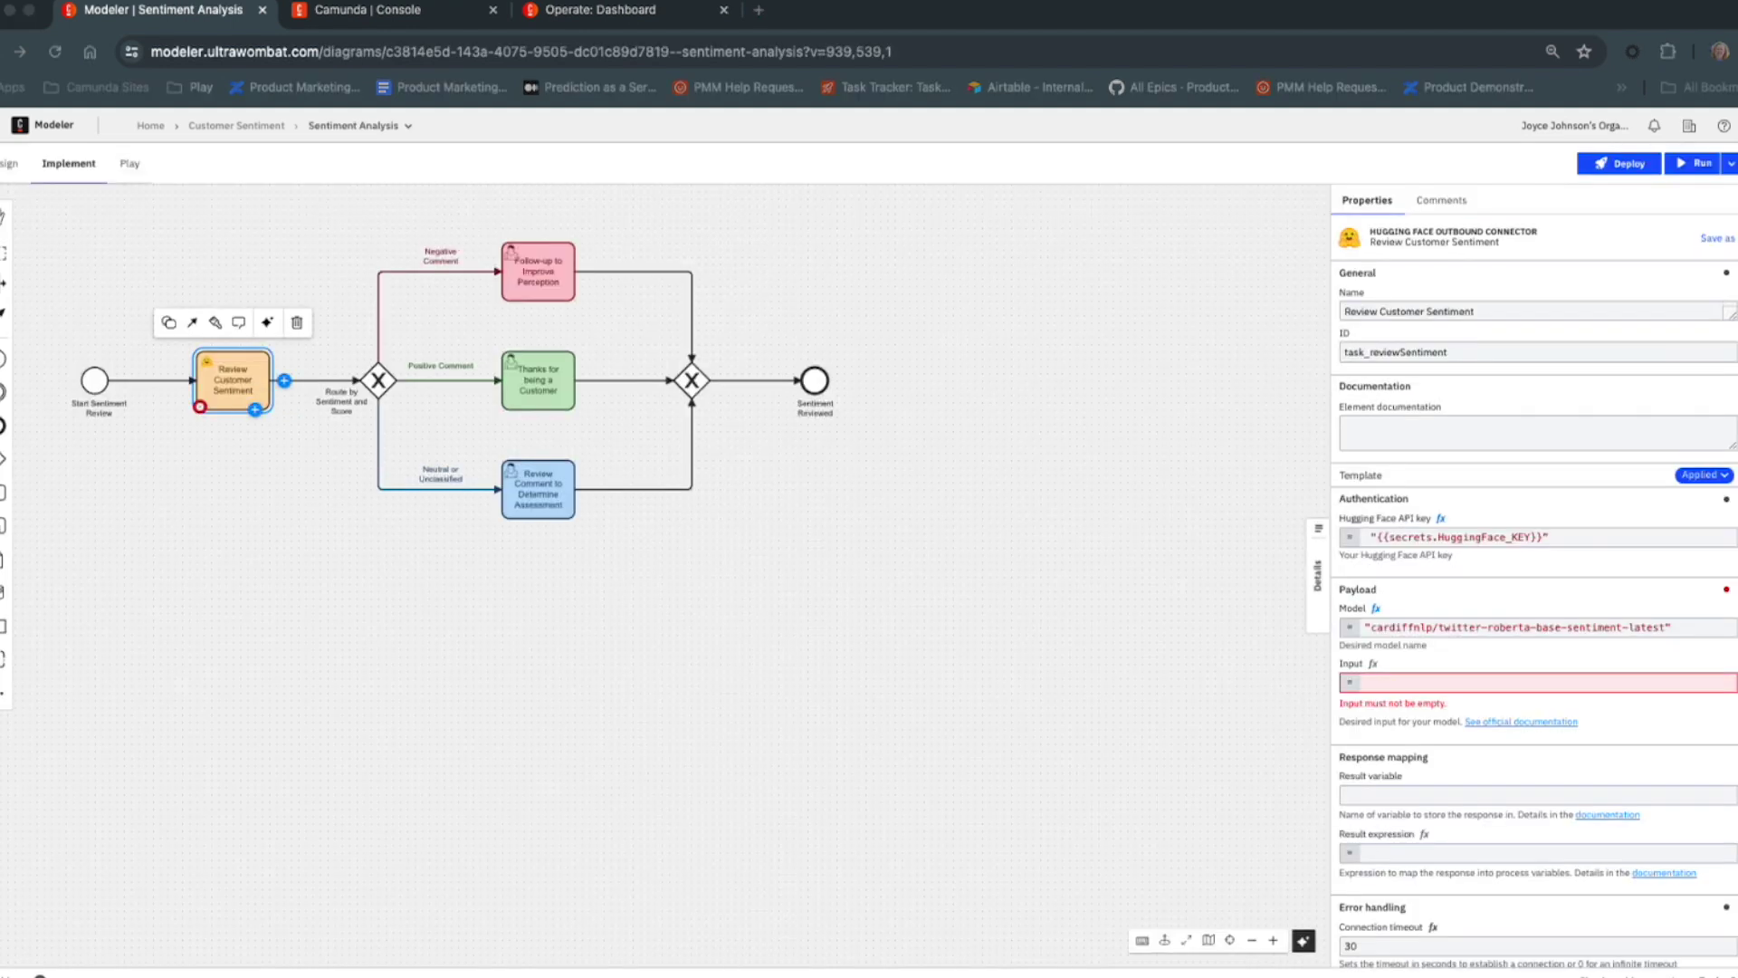
# Set Input to {"inputs": customerComment} and a result expression mapping commentSentiment and commentScore.
pyautogui.click(1358, 680)
pyautogui.write('{"inputs": customerComment}')
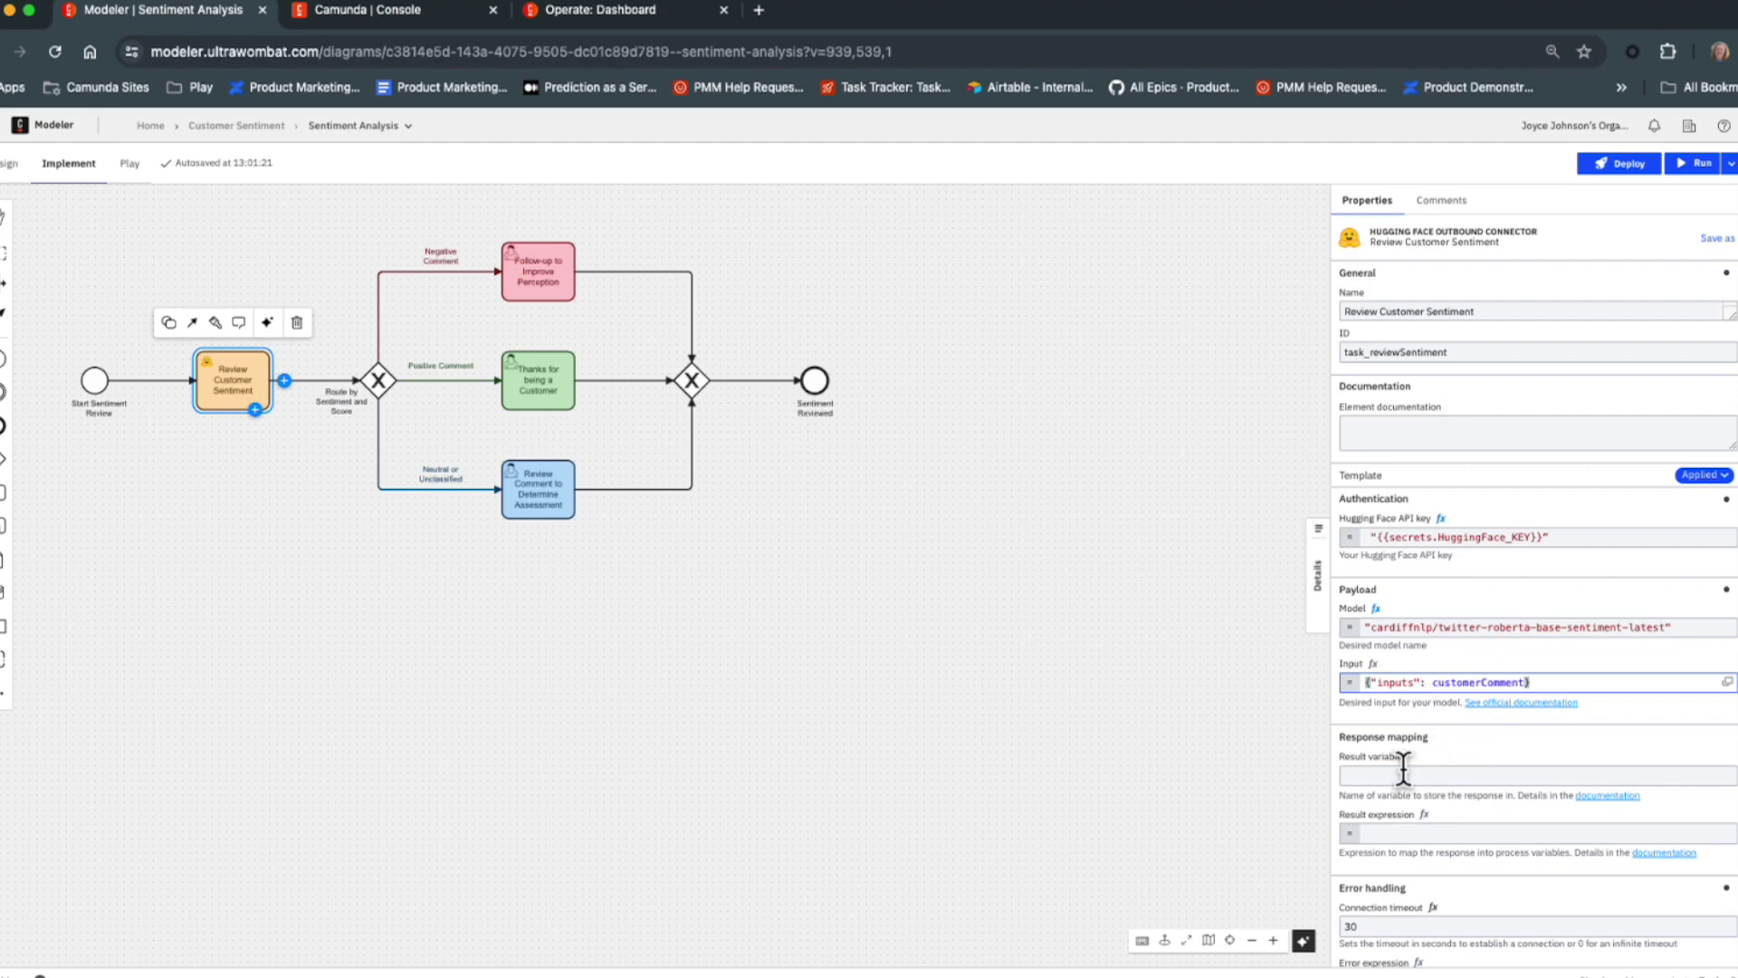
pyautogui.click(1404, 831)
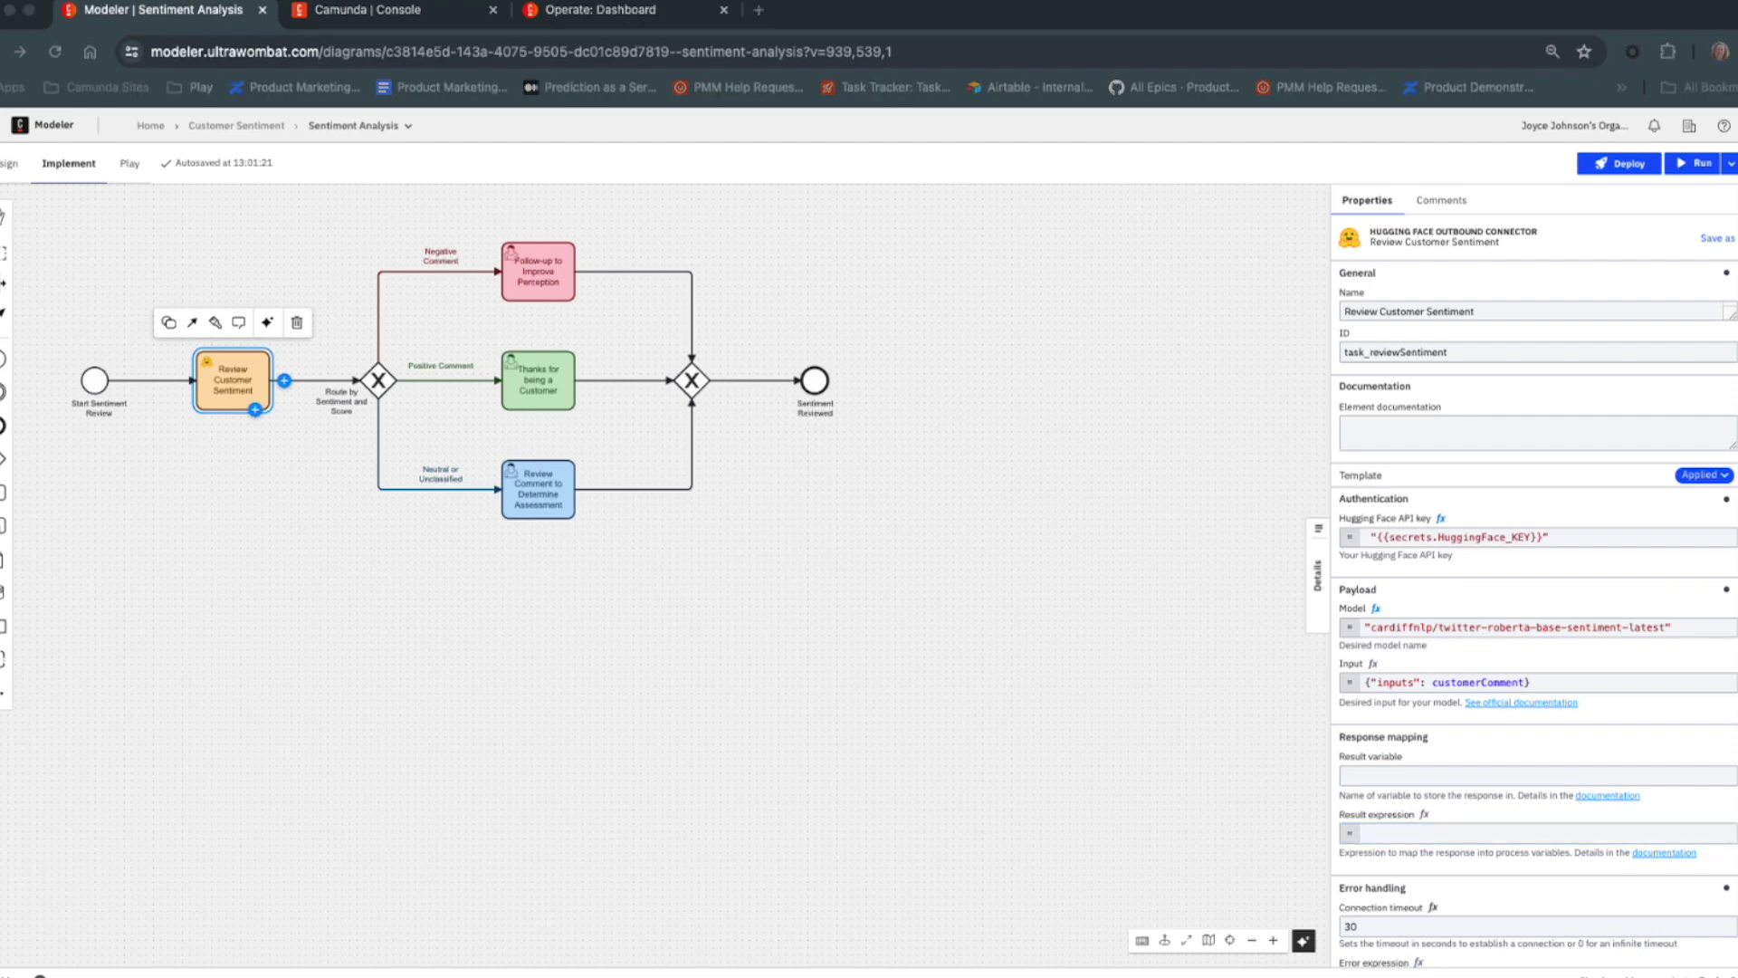
pyautogui.click(1455, 831)
pyautogui.write('{   commentSentiment: response.body[1][1].label,   commentScore: response.body[1][1].score,   commentSentiment2: response.body[1][2].label,   commentScore2: response.body[1][2].score,   commentSentiment3: response.body[1][3].label,   commentScore3: response.body[1][3].score }')
pyautogui.moveTo(1692, 865); pyautogui.dragTo(1363, 855)
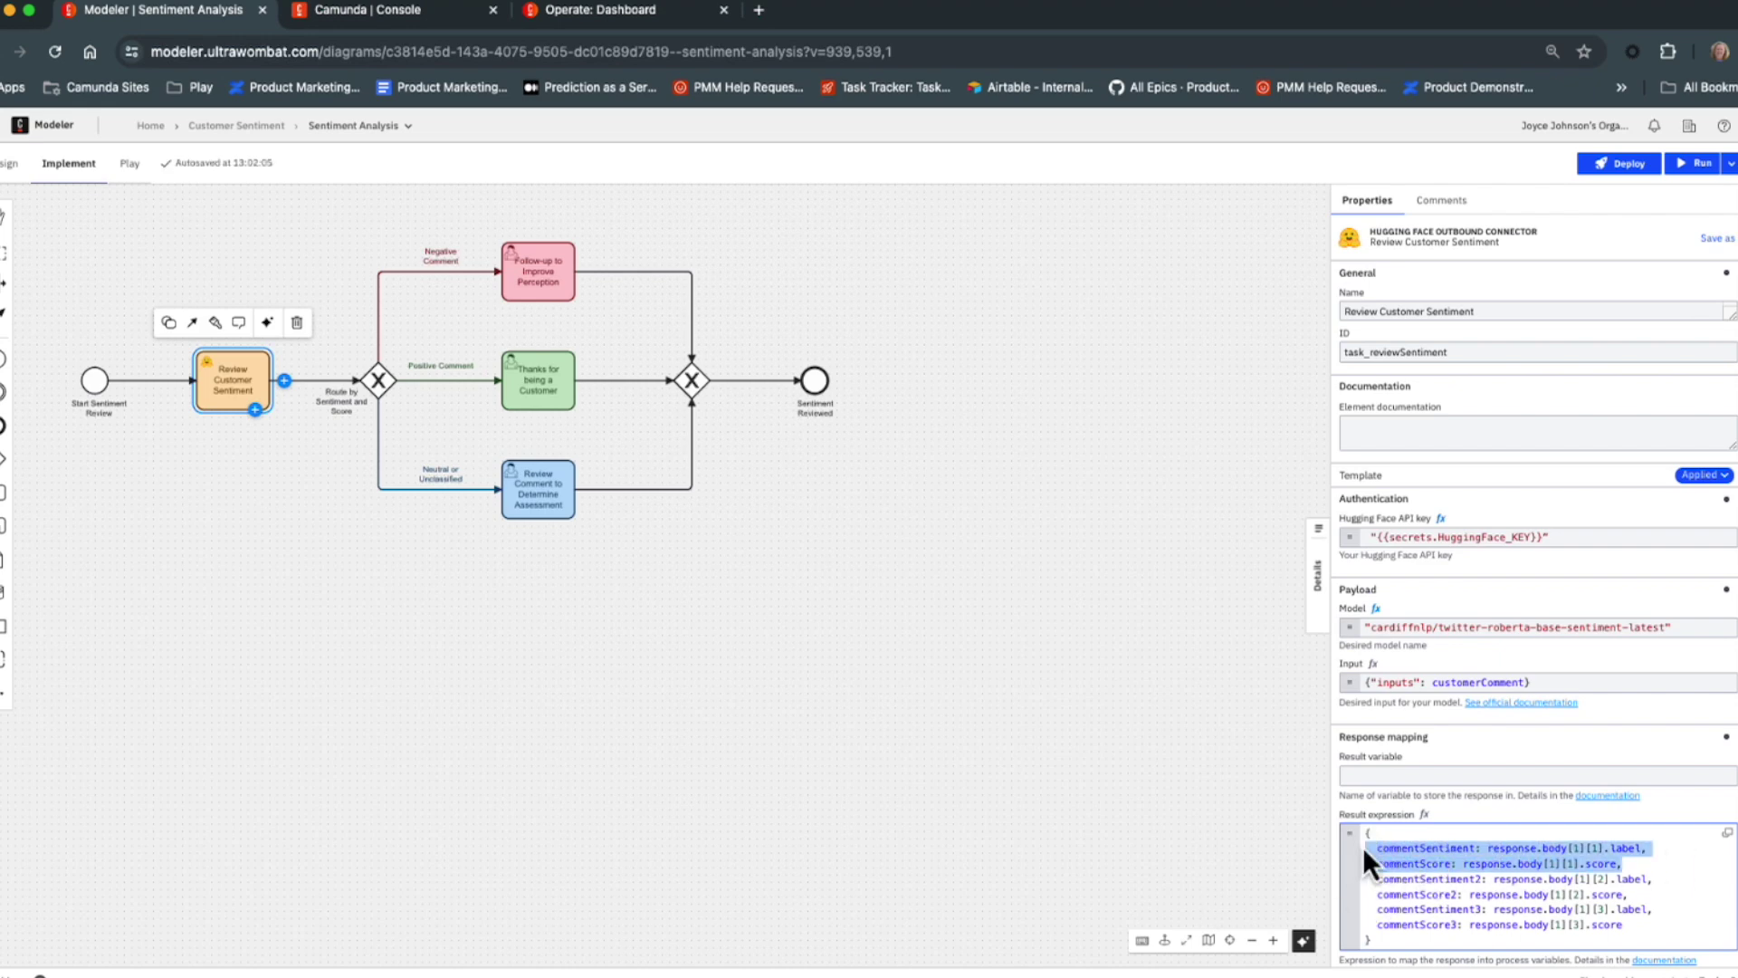
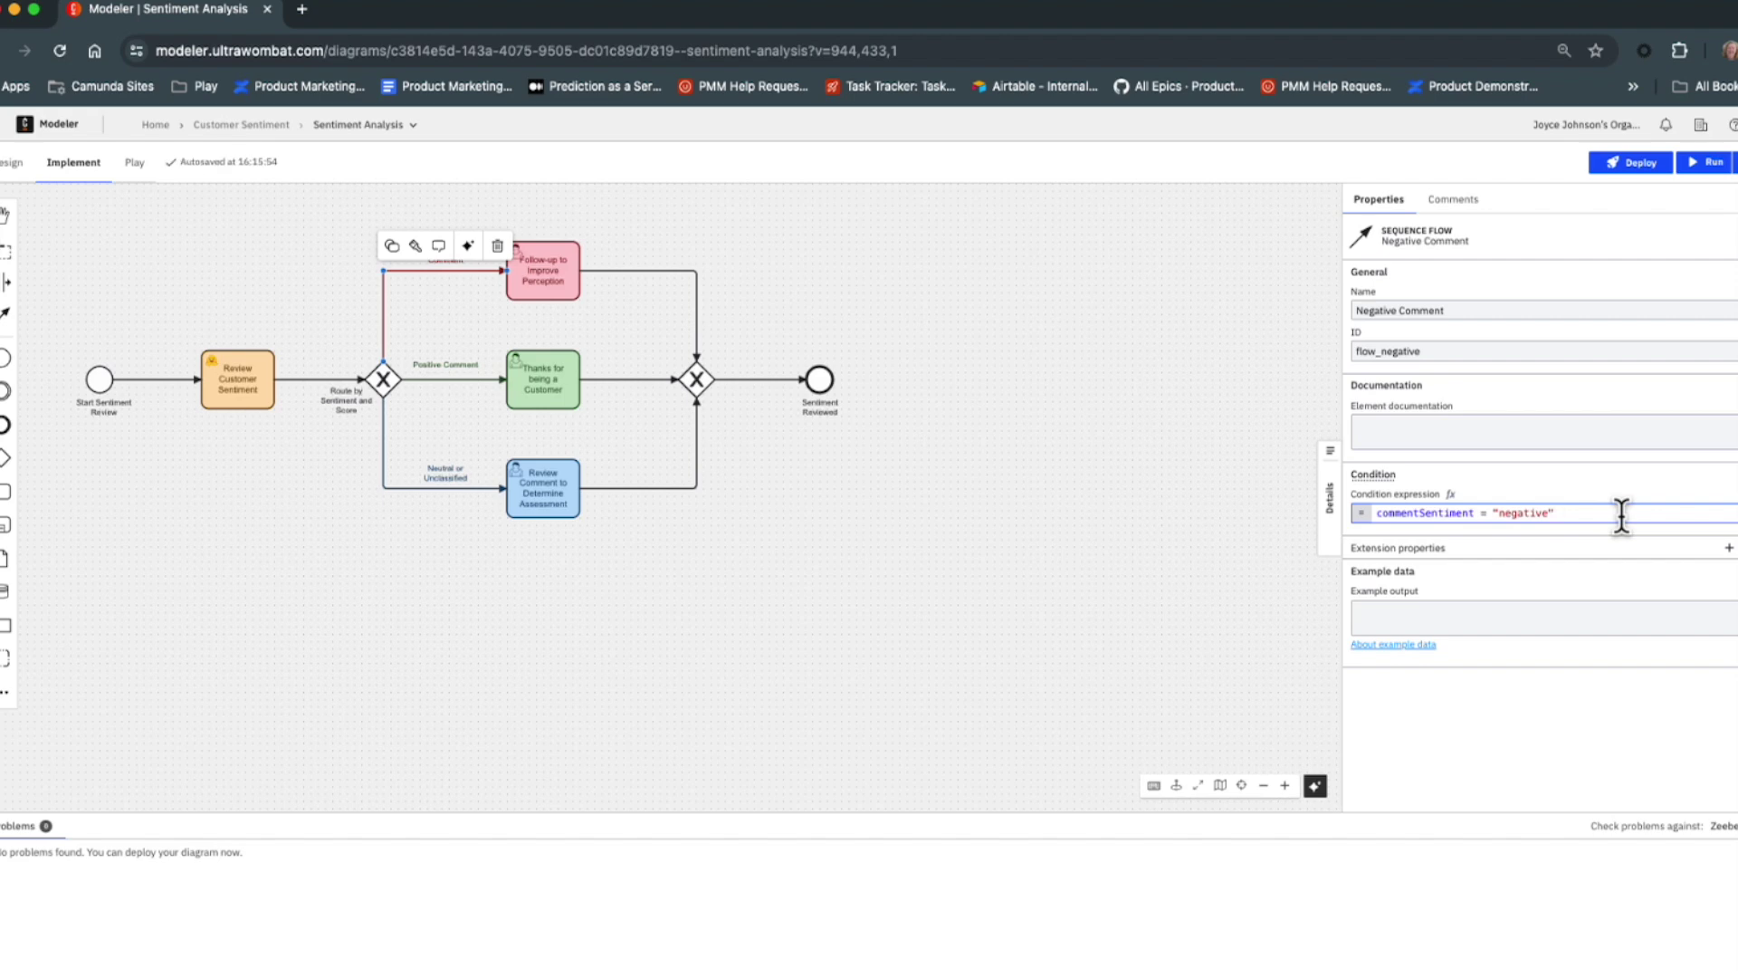
# Append 'and commentScore > 0.55' to the Negative Comment and Positive Comment condition expressions.
pyautogui.write('and commentScore > 0.55')
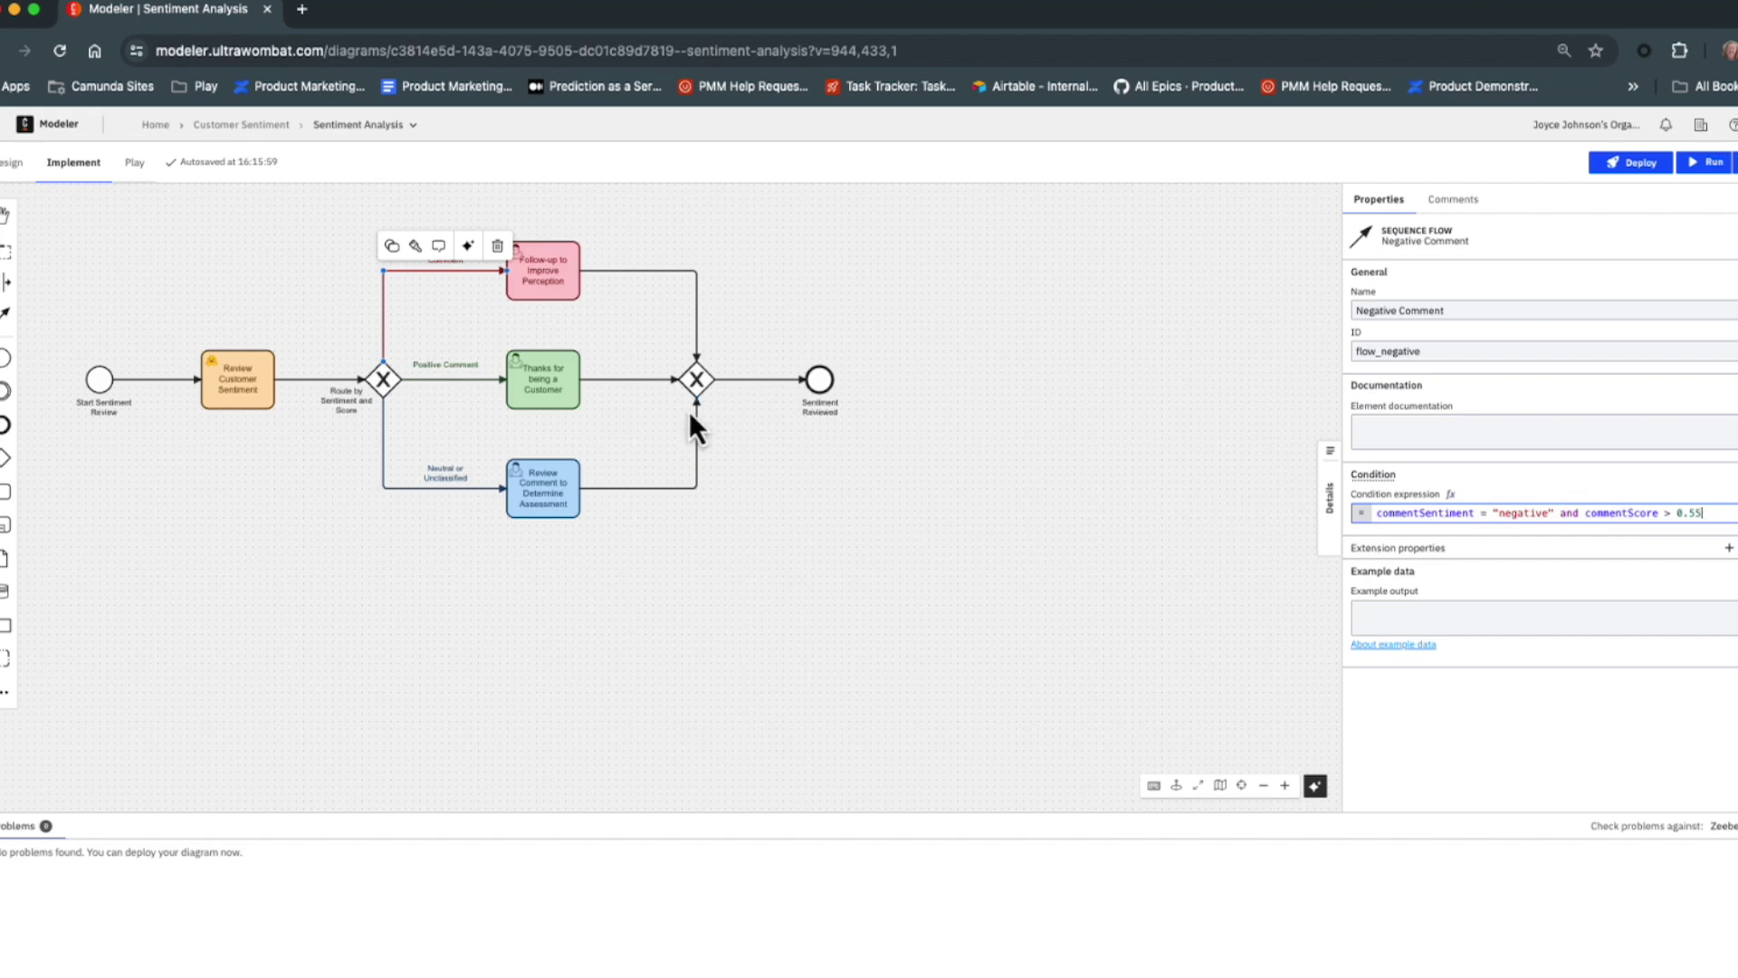
pyautogui.click(480, 379)
pyautogui.click(1595, 512)
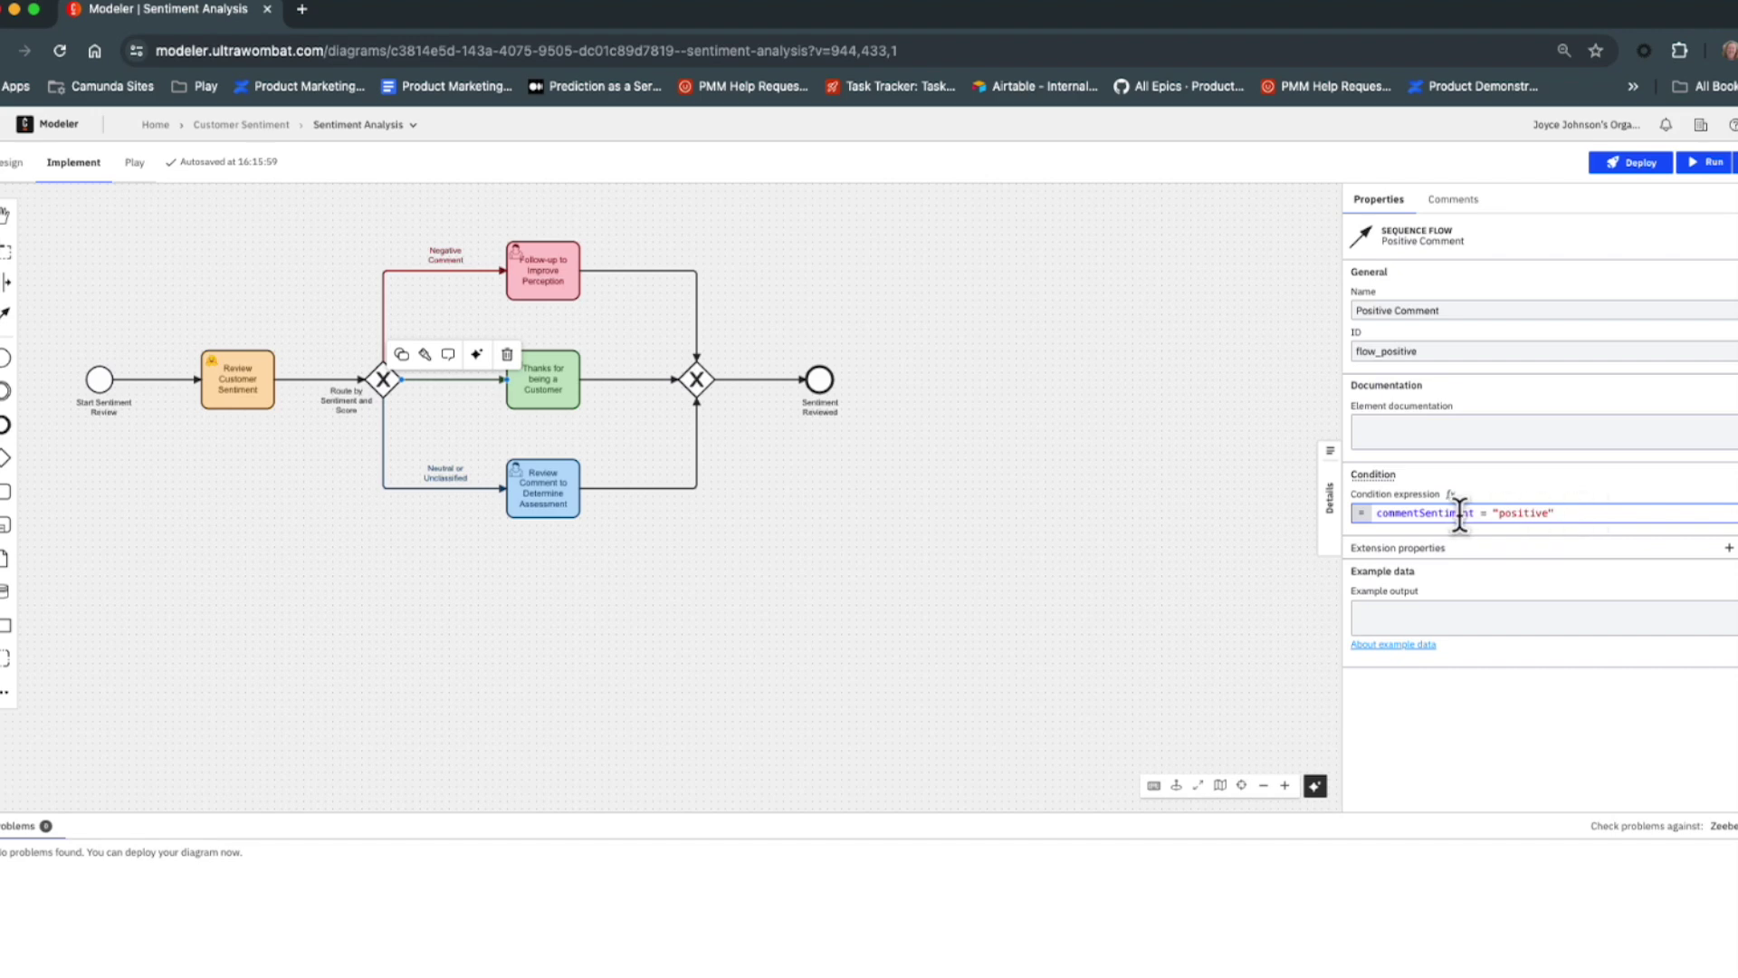
pyautogui.write('and commentScore > 0.55')
pyautogui.click(457, 482)
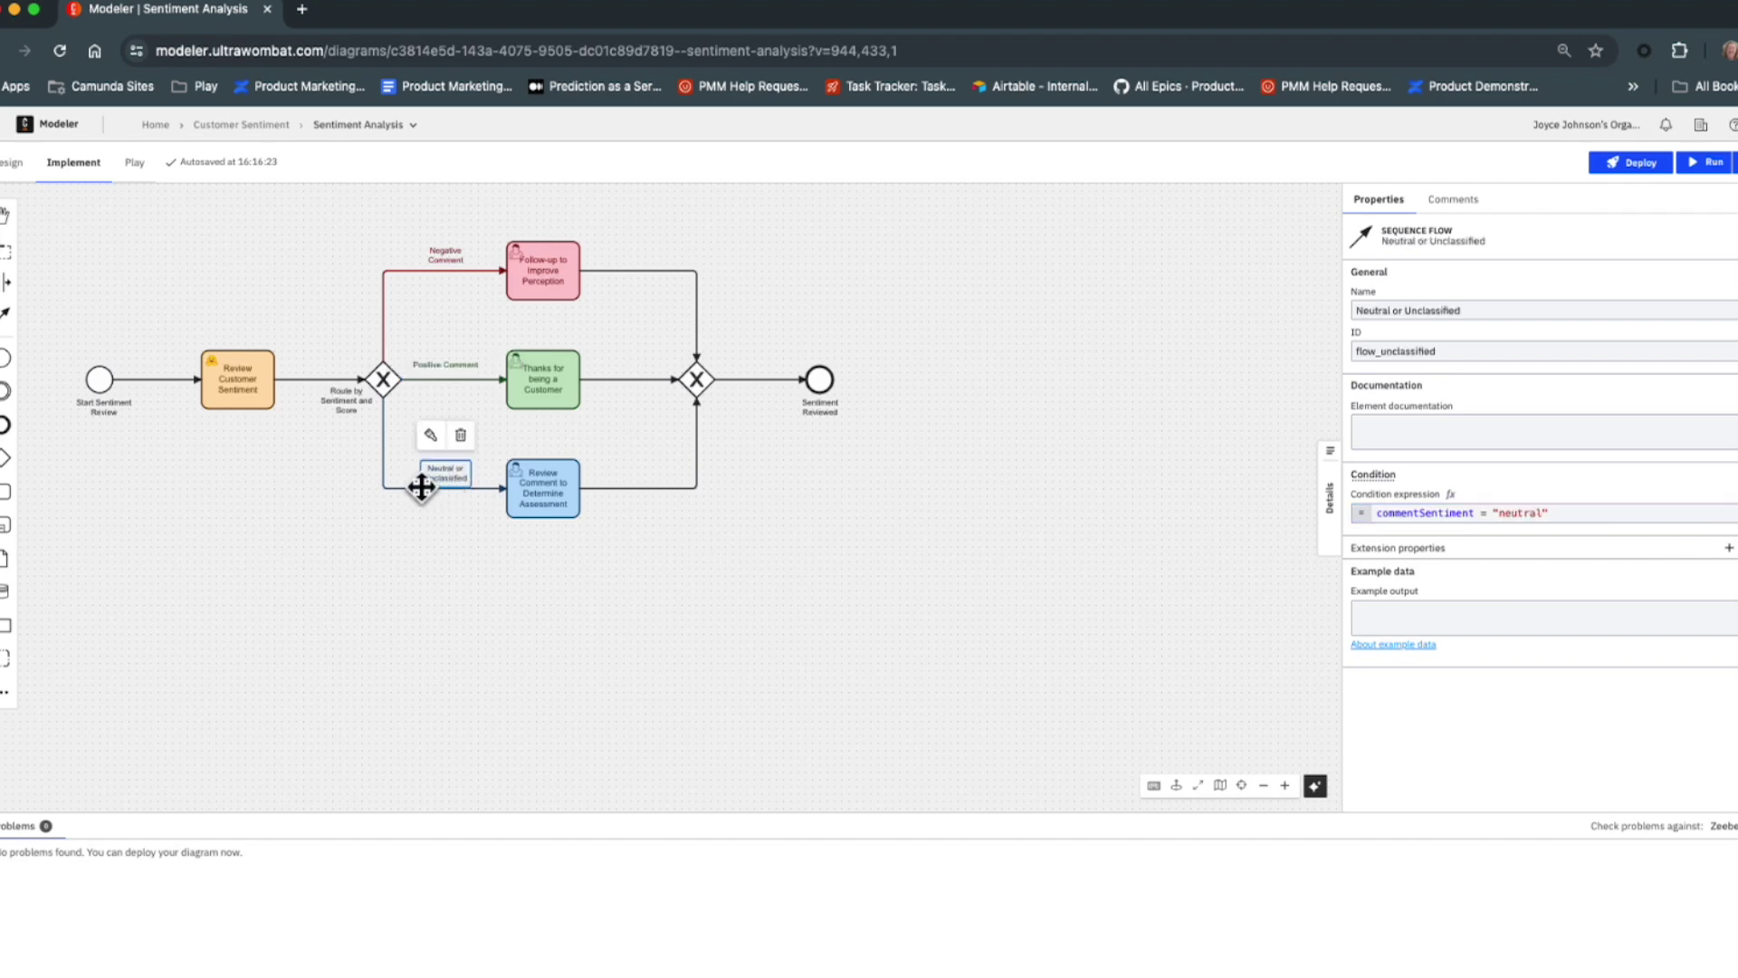
# Paste 'commentScore <= 0.55 or ' in front of the Neutral or Unclassified condition.
pyautogui.click(421, 488)
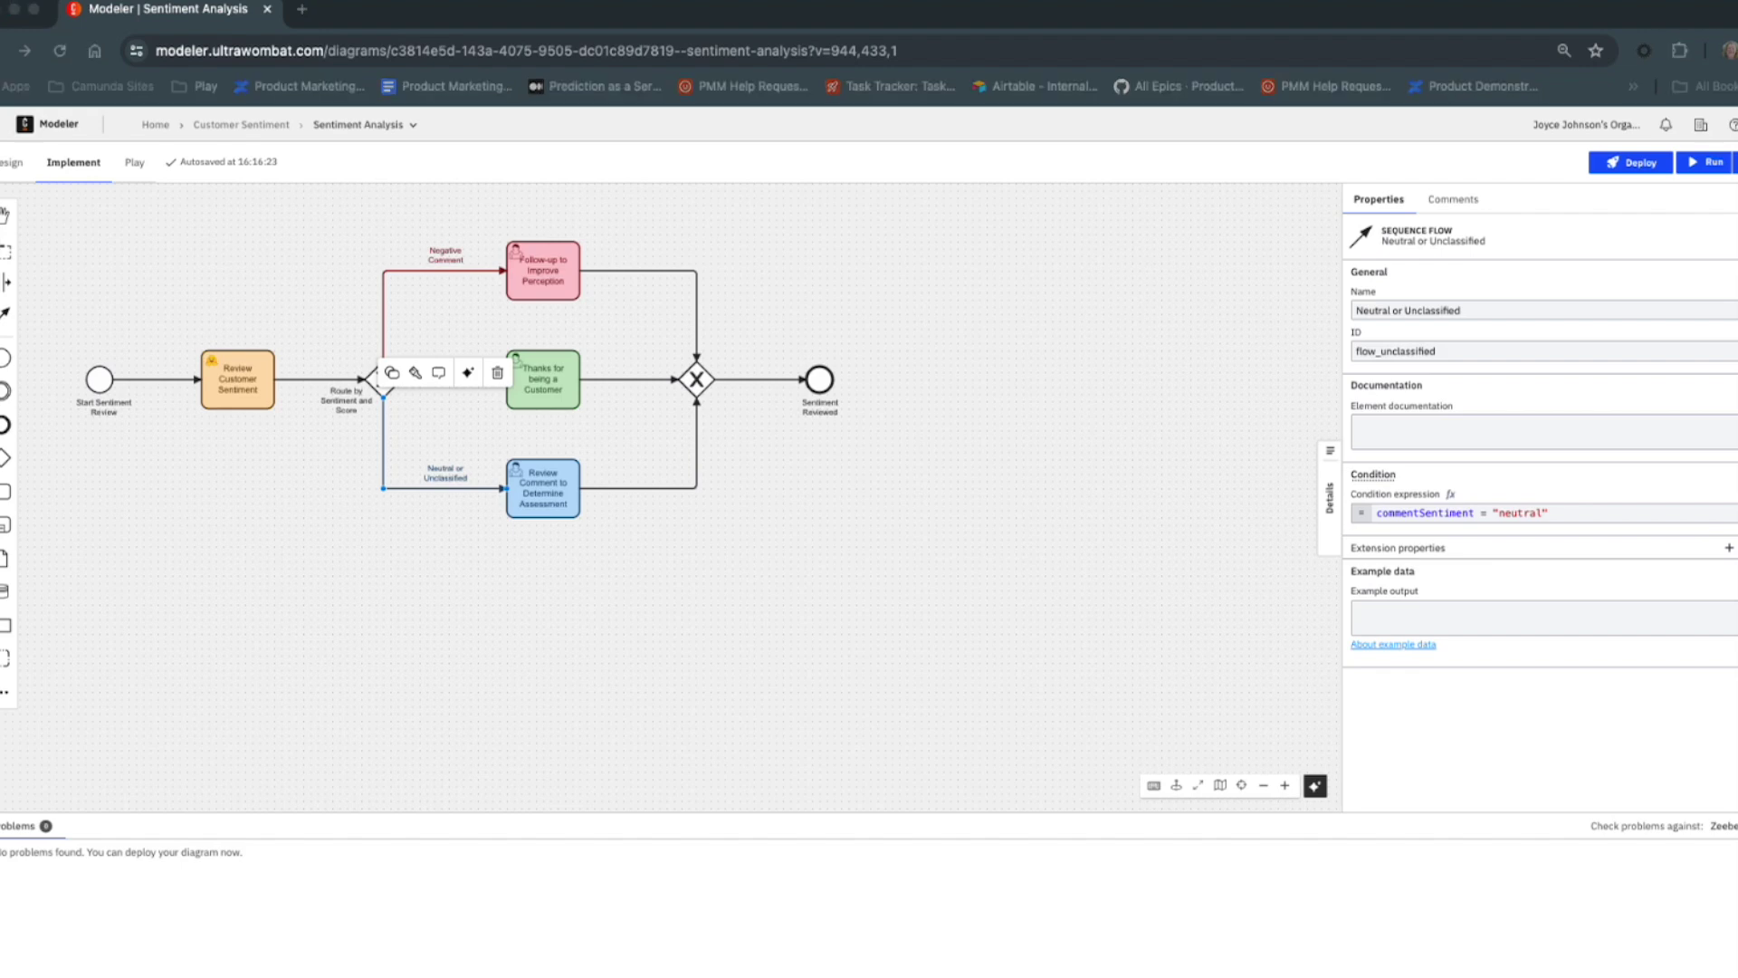
pyautogui.click(1376, 514)
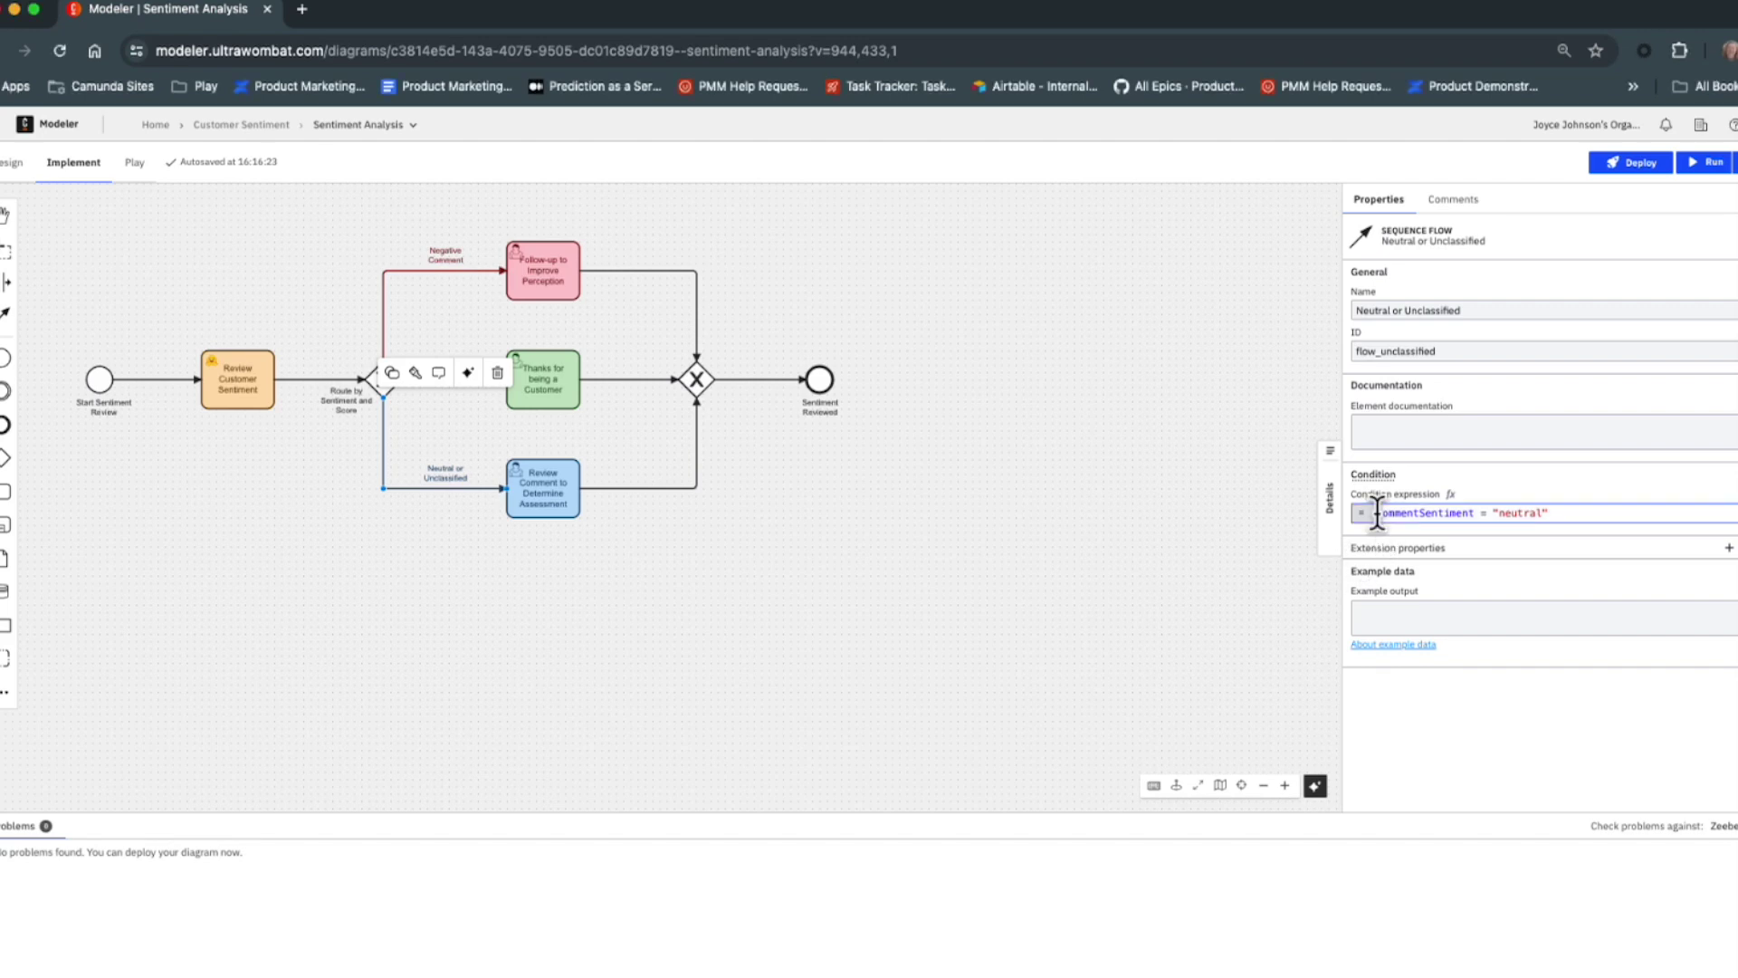
pyautogui.write('commentScore <= 0.55 or')
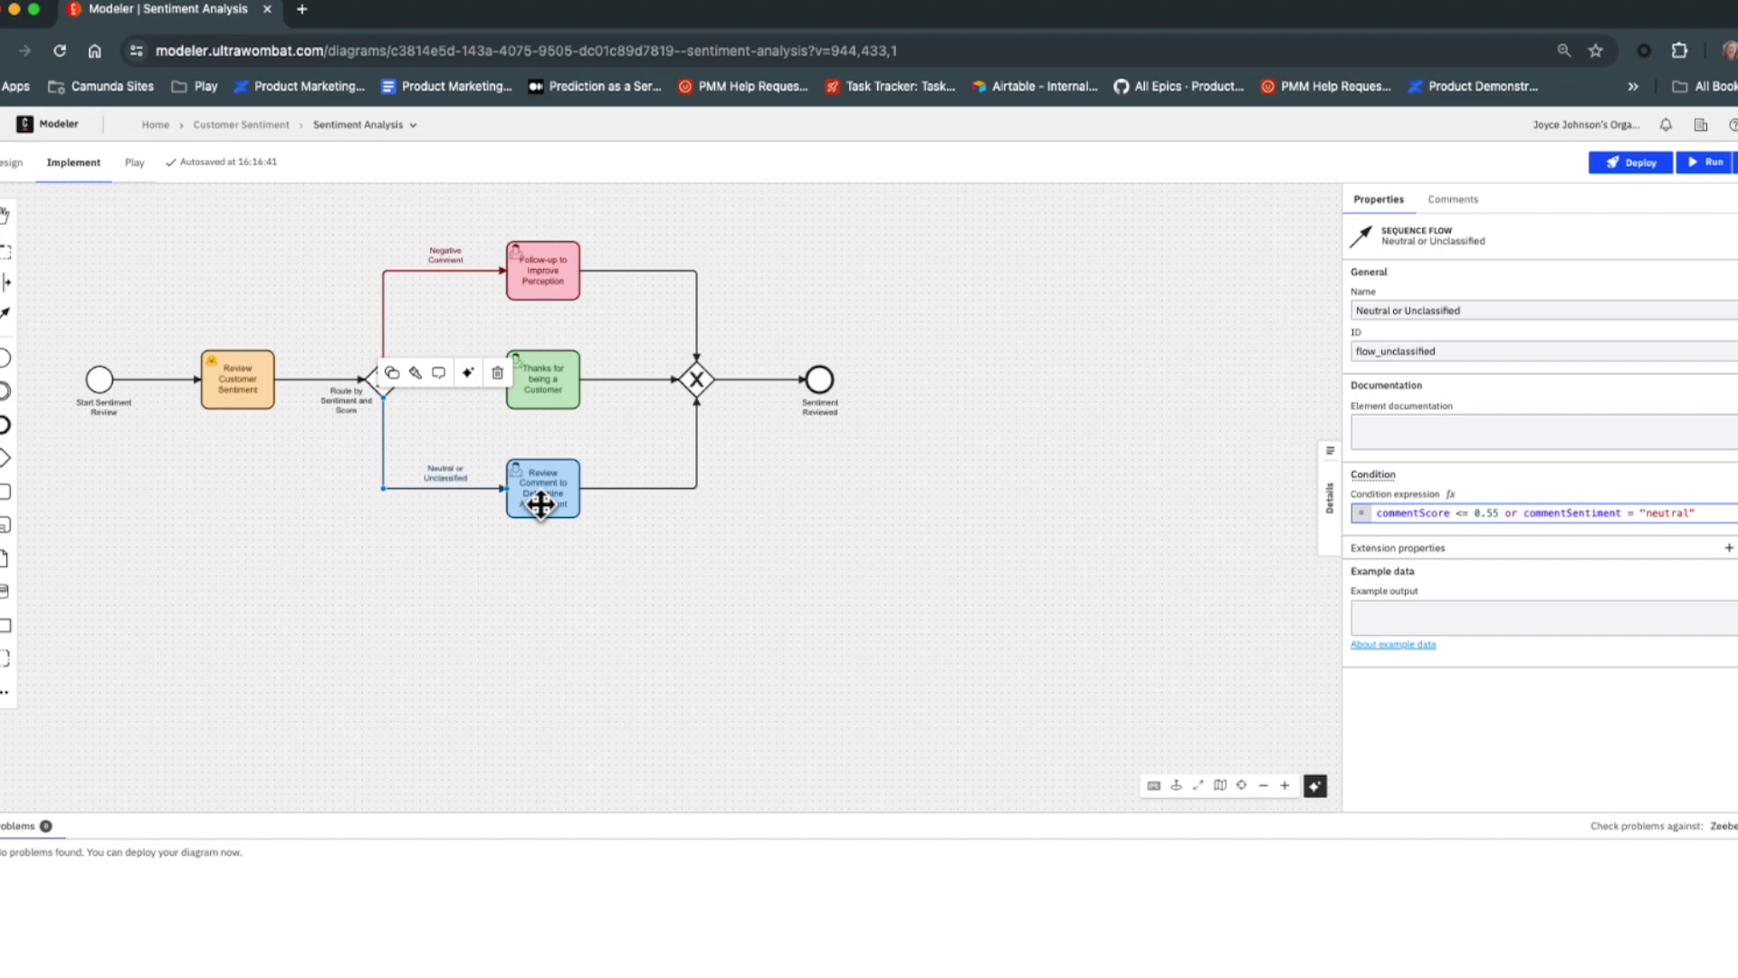
pyautogui.click(231, 397)
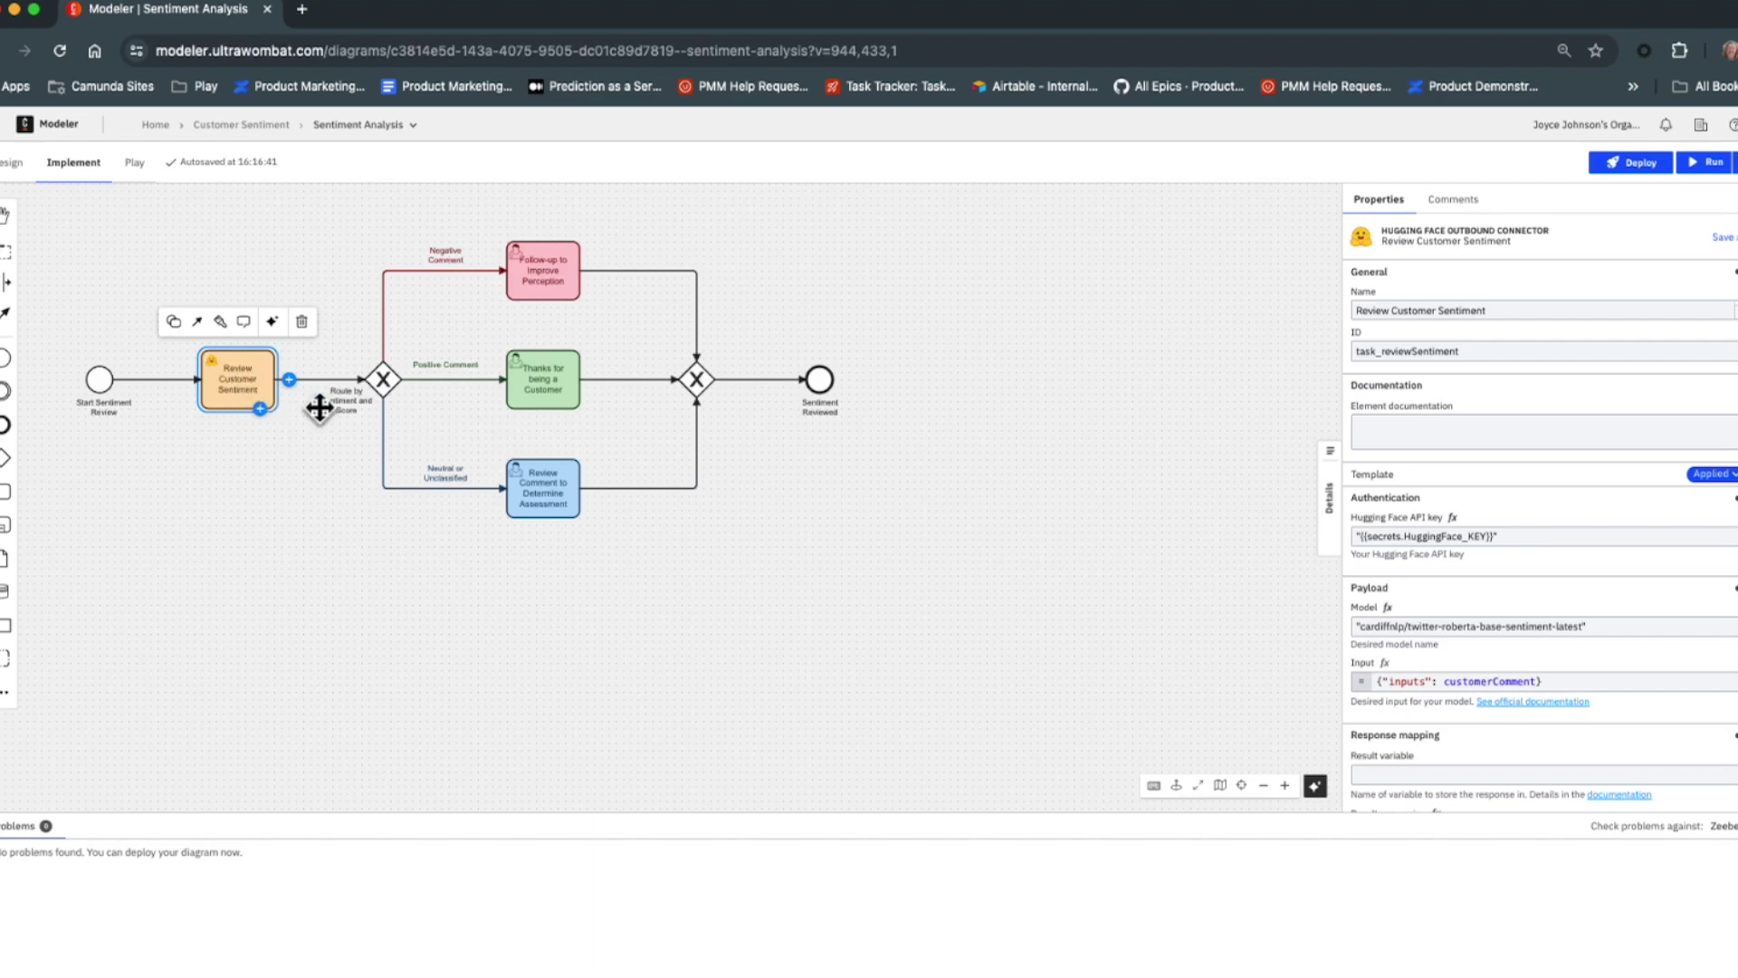
pyautogui.scroll(-3, 1530, 724)
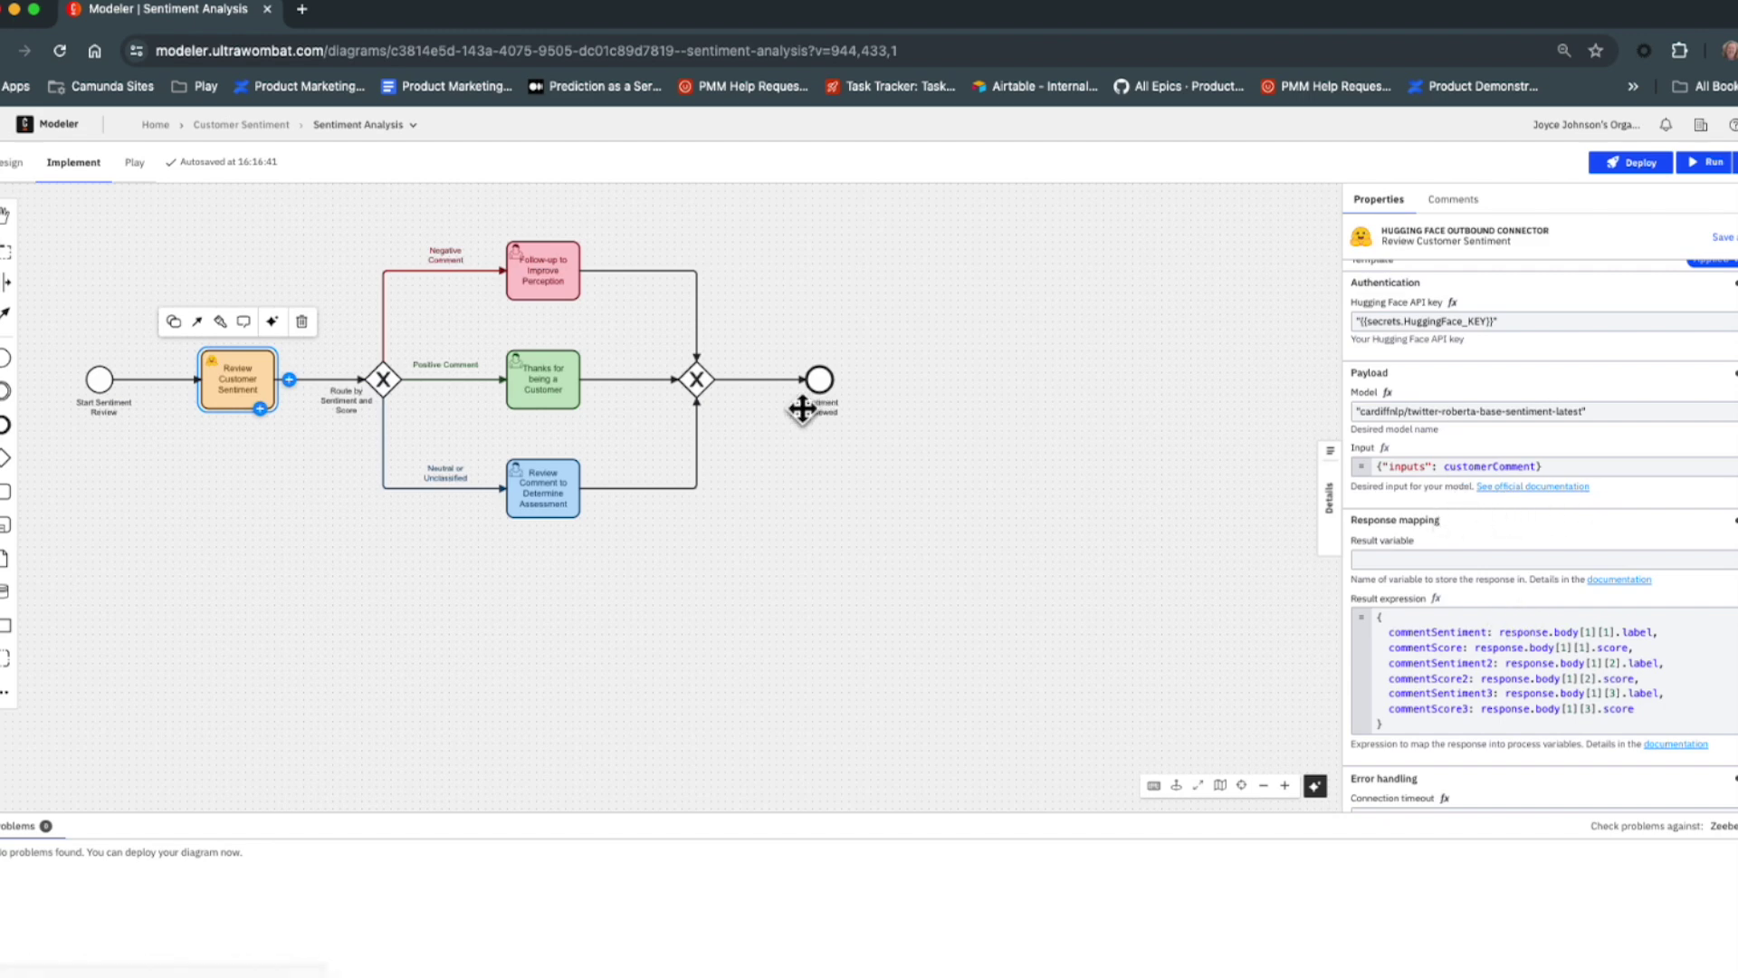
pyautogui.click(461, 376)
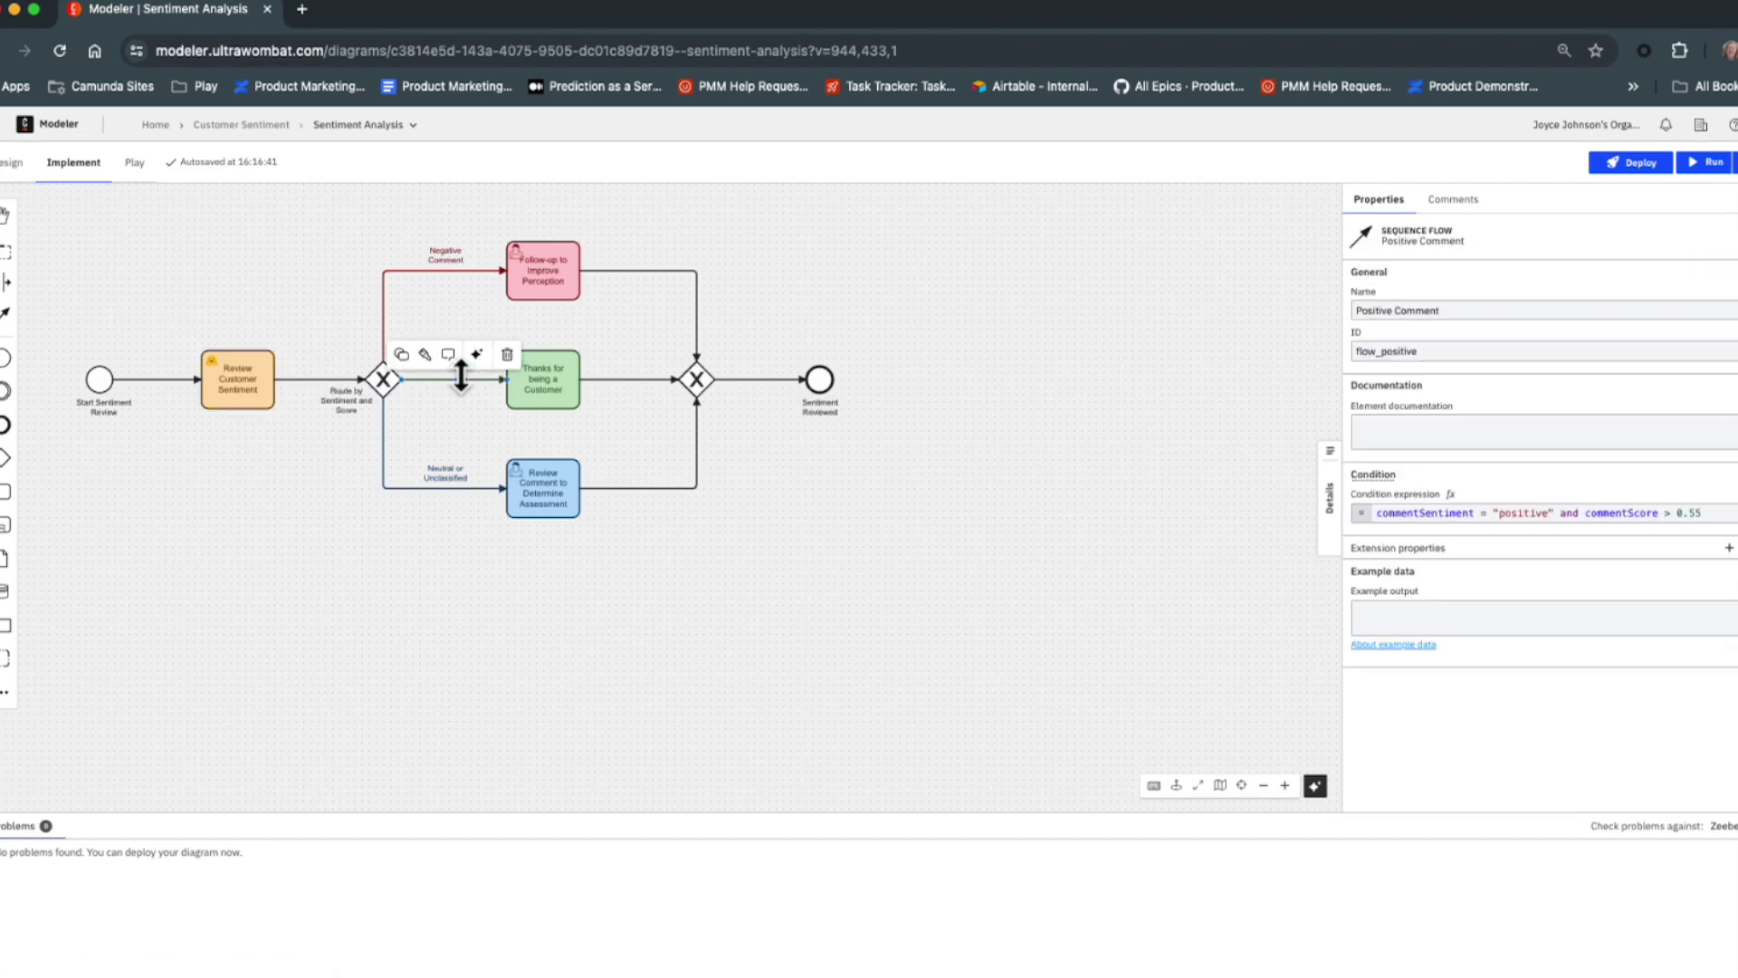
pyautogui.click(478, 267)
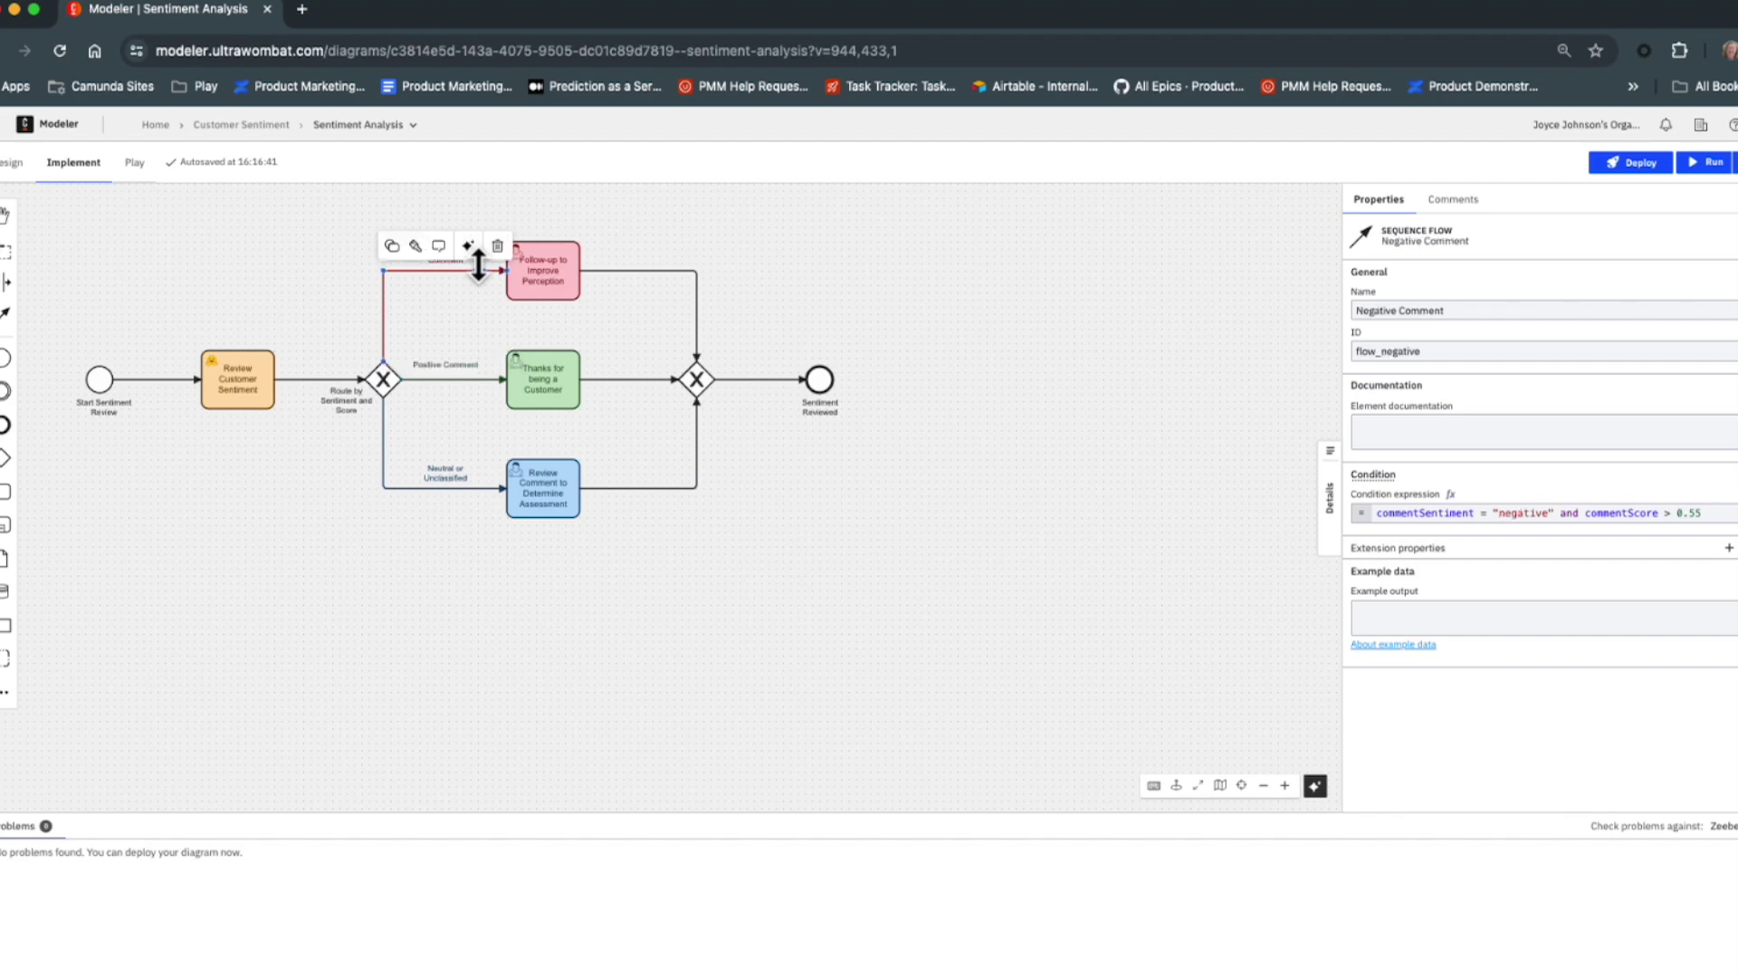
pyautogui.click(444, 378)
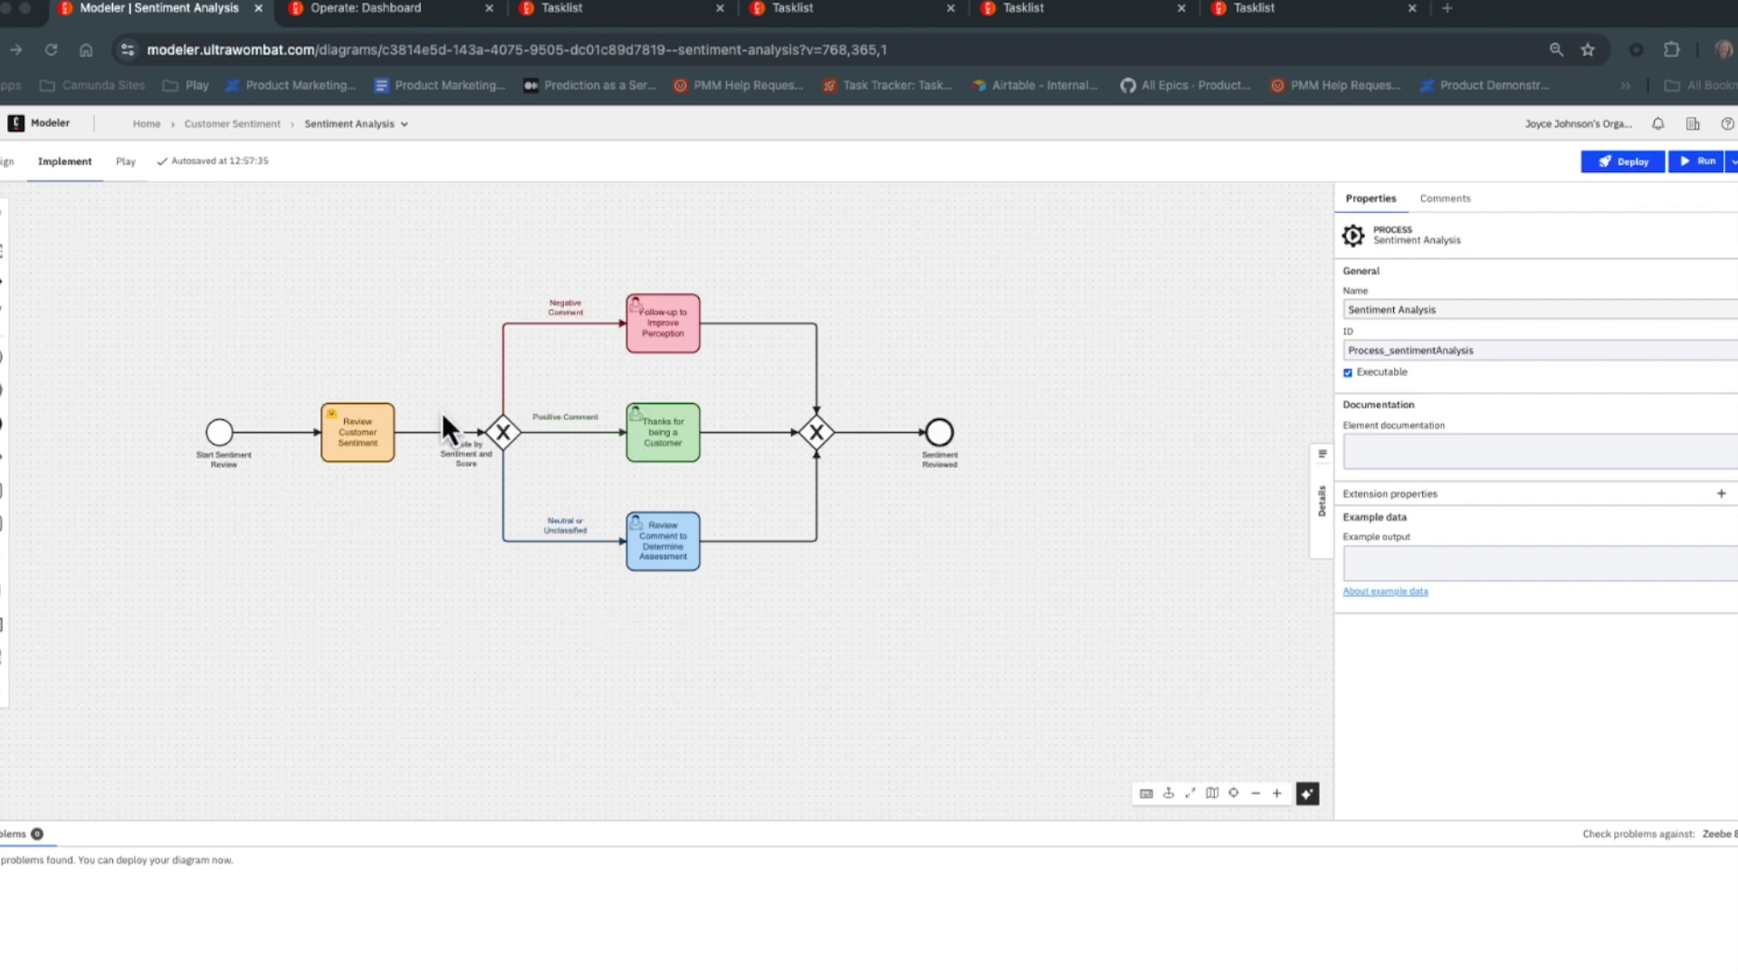
# Deploy the Sentiment Analysis diagram to the Zeebe 8.5.1 cluster.
pyautogui.click(1188, 276)
pyautogui.click(1613, 168)
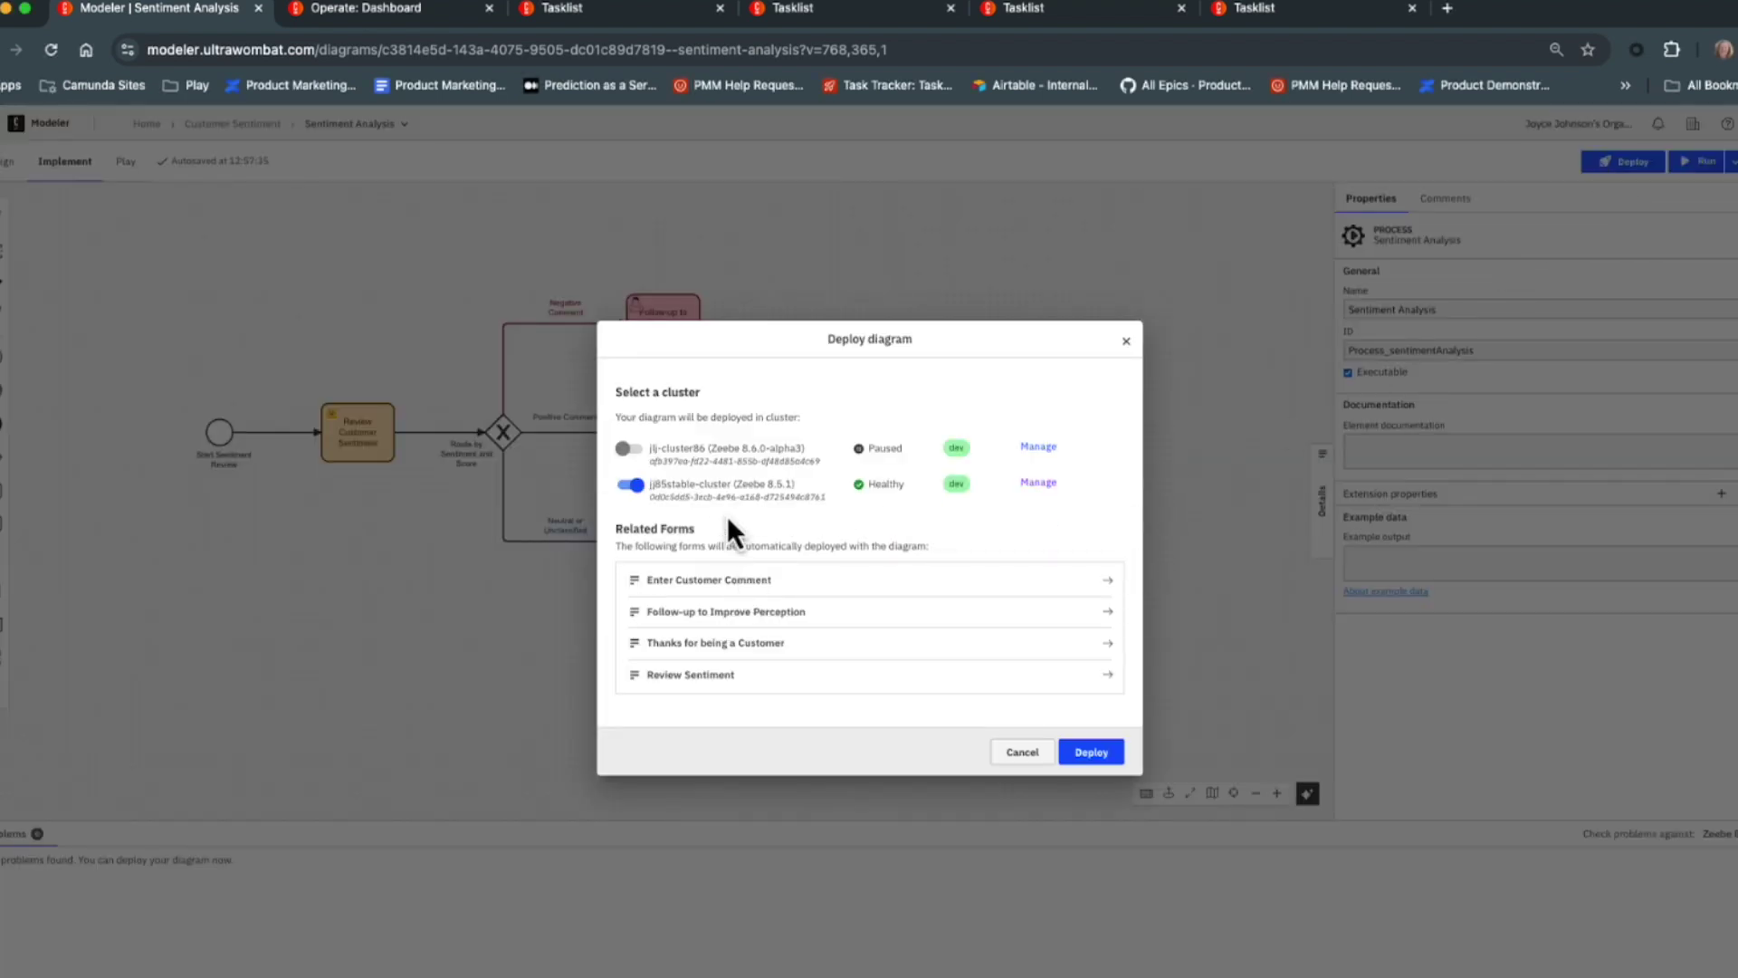
pyautogui.click(1091, 753)
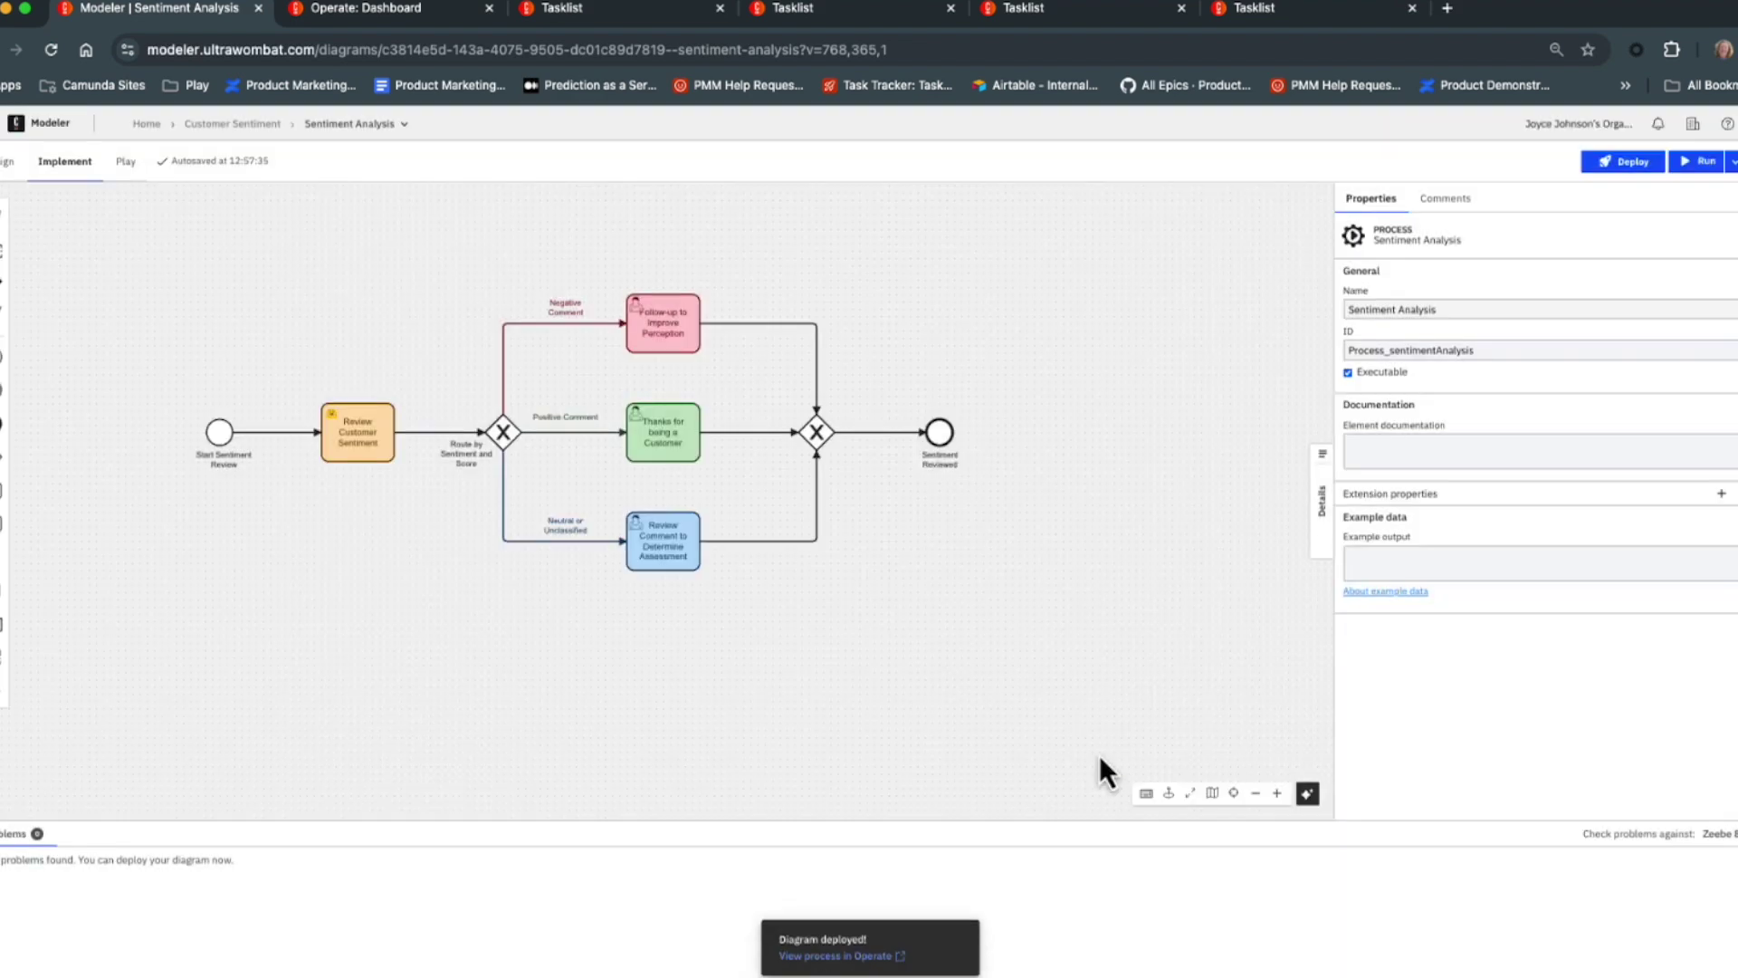
# Open the Start Sentiment Review event's public Enter Customer Comment form in Tasklist.
pyautogui.click(220, 446)
pyautogui.click(1520, 200)
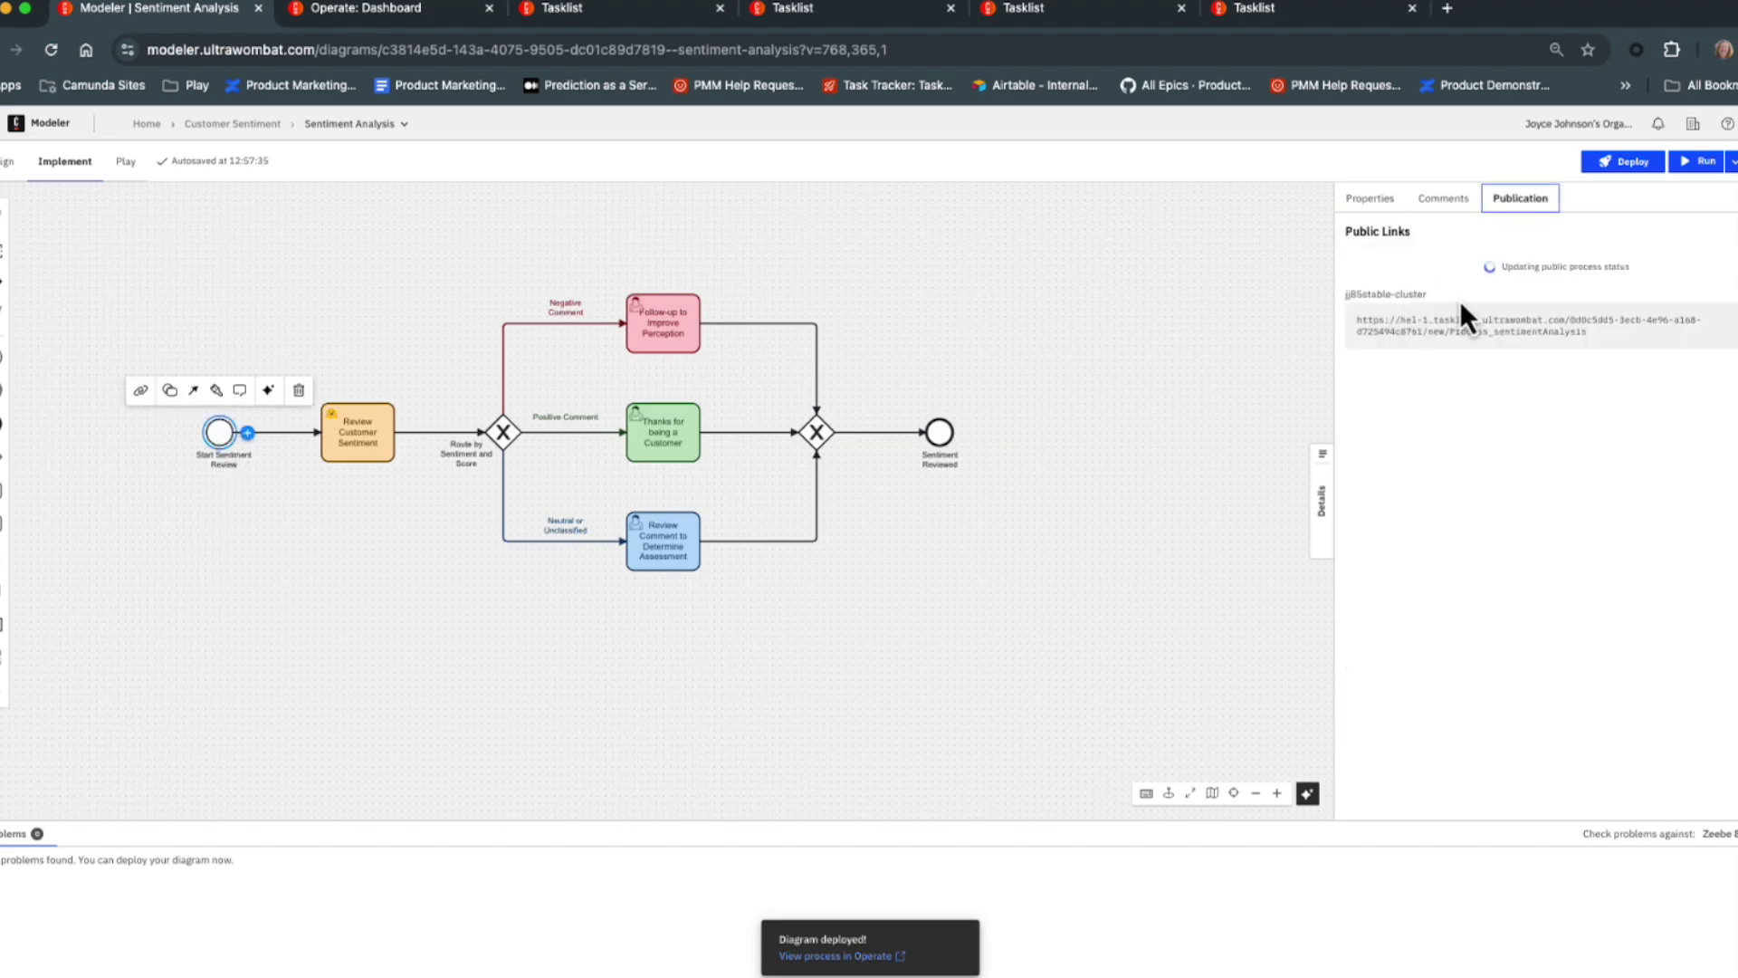
pyautogui.click(767, 18)
pyautogui.click(600, 396)
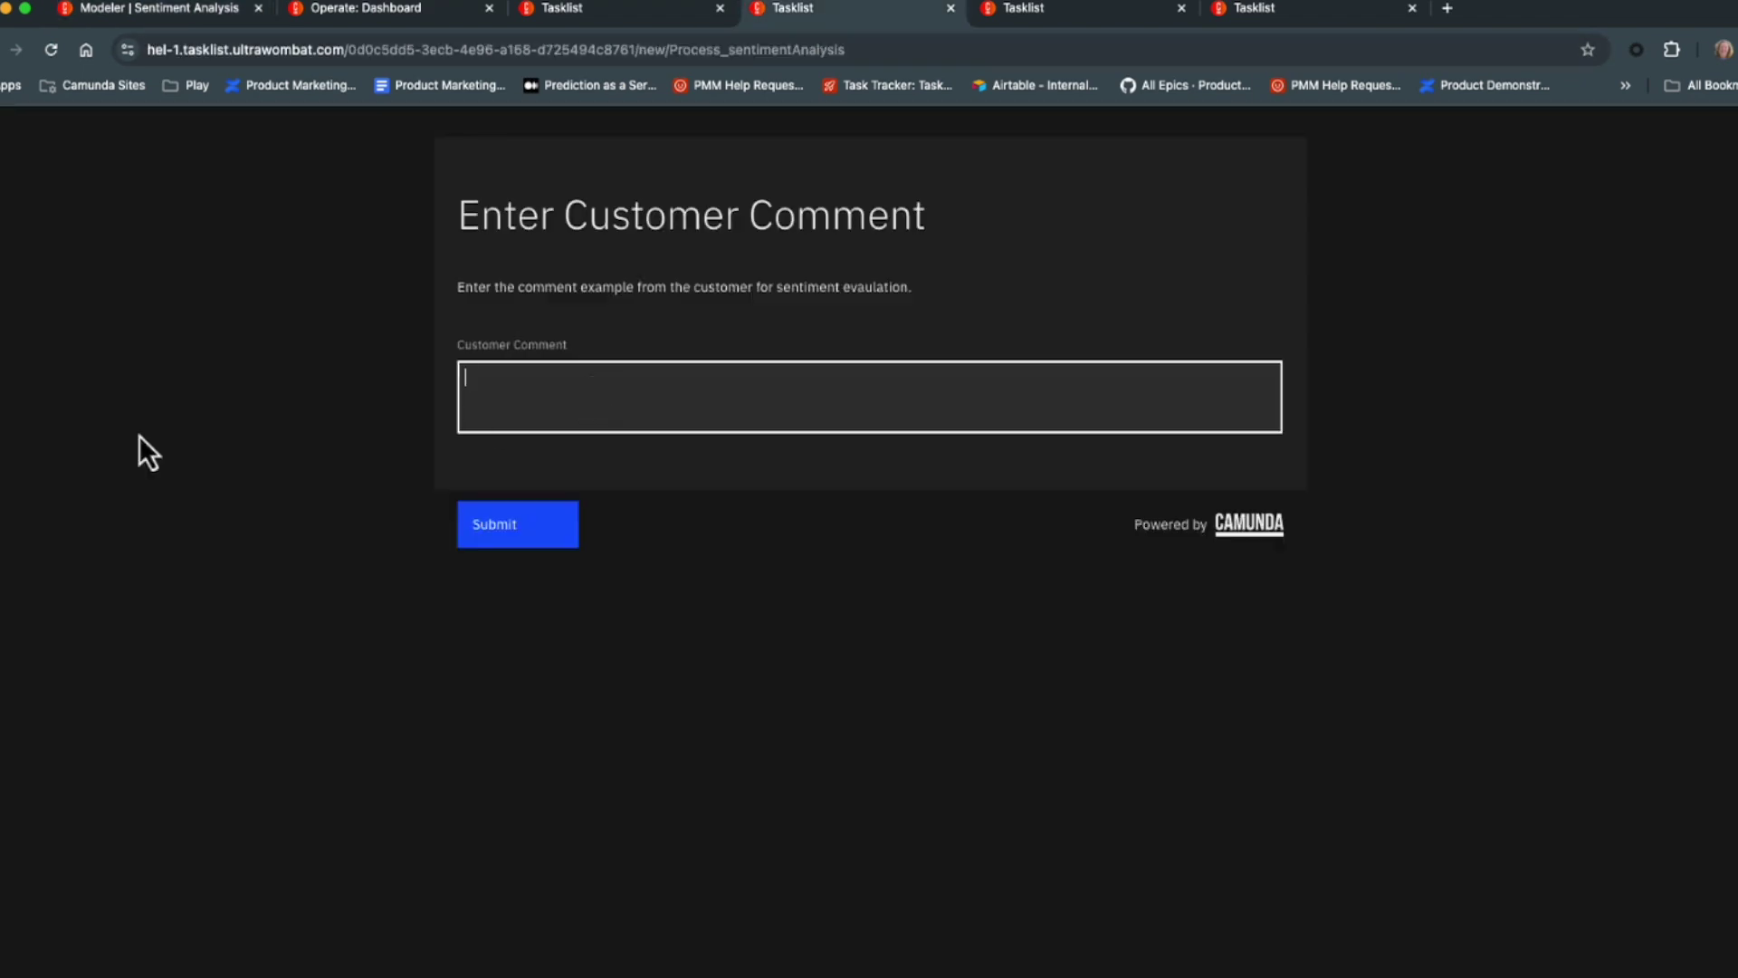
# Submit the comment 'Great boots!' to start an instance and view the Operate dashboard.
pyautogui.write('Great boots!')
pyautogui.click(525, 524)
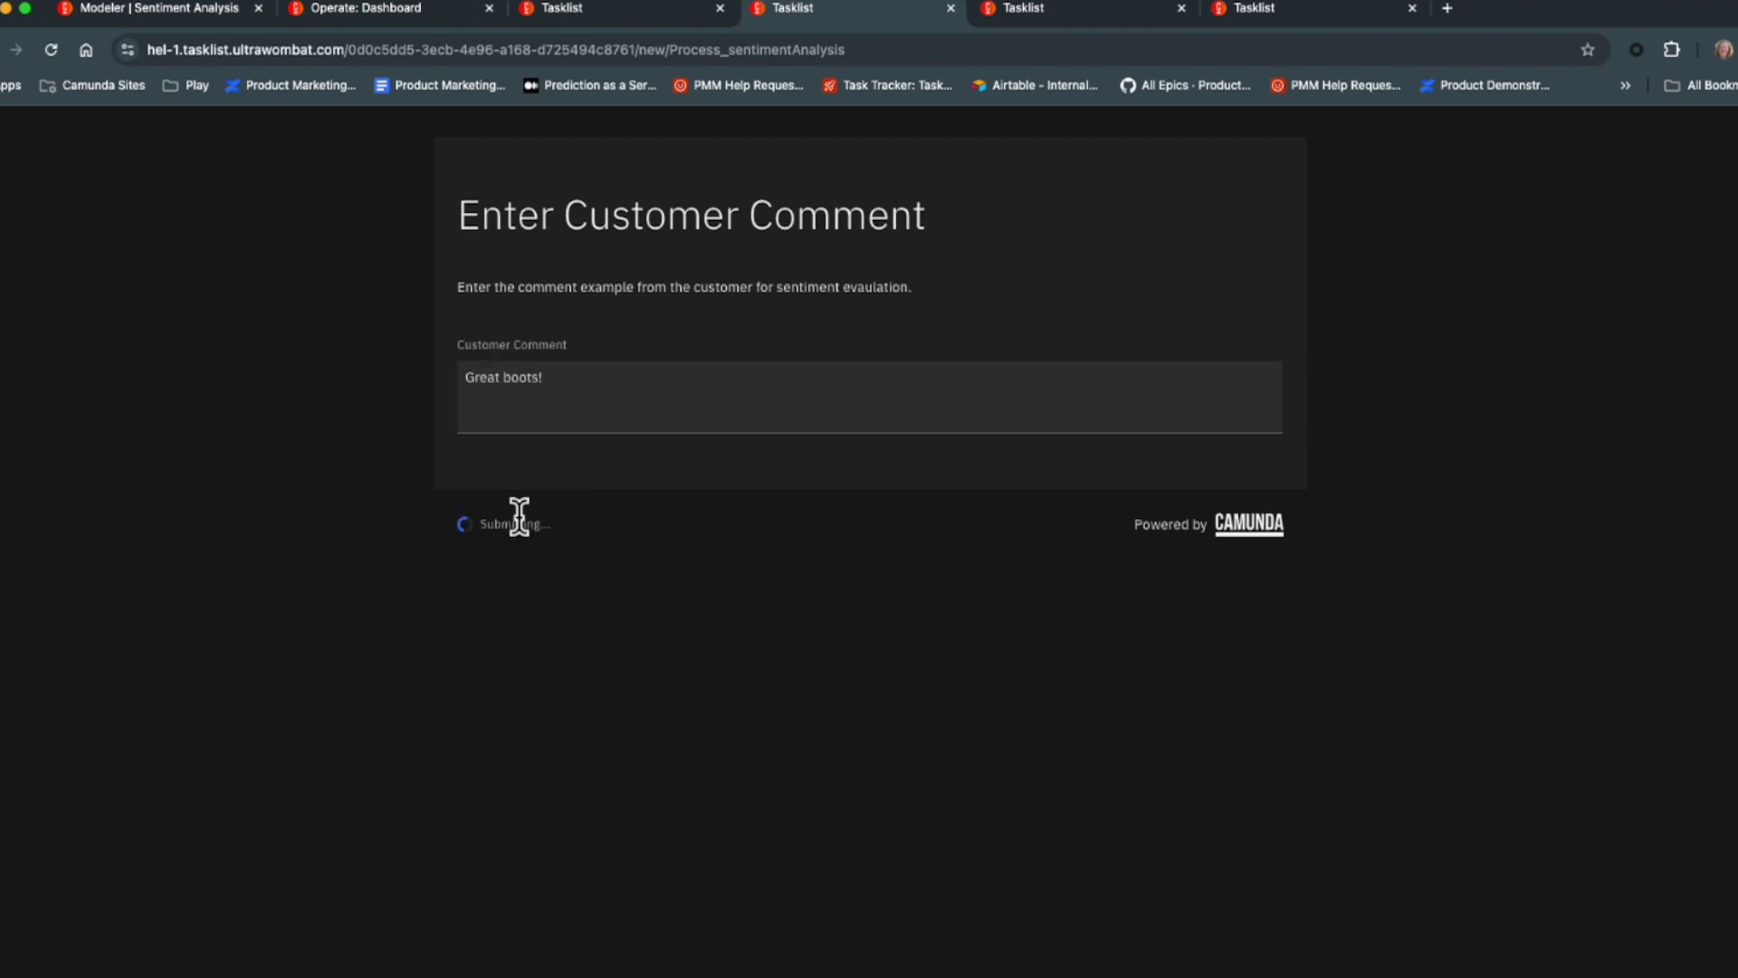
pyautogui.click(429, 22)
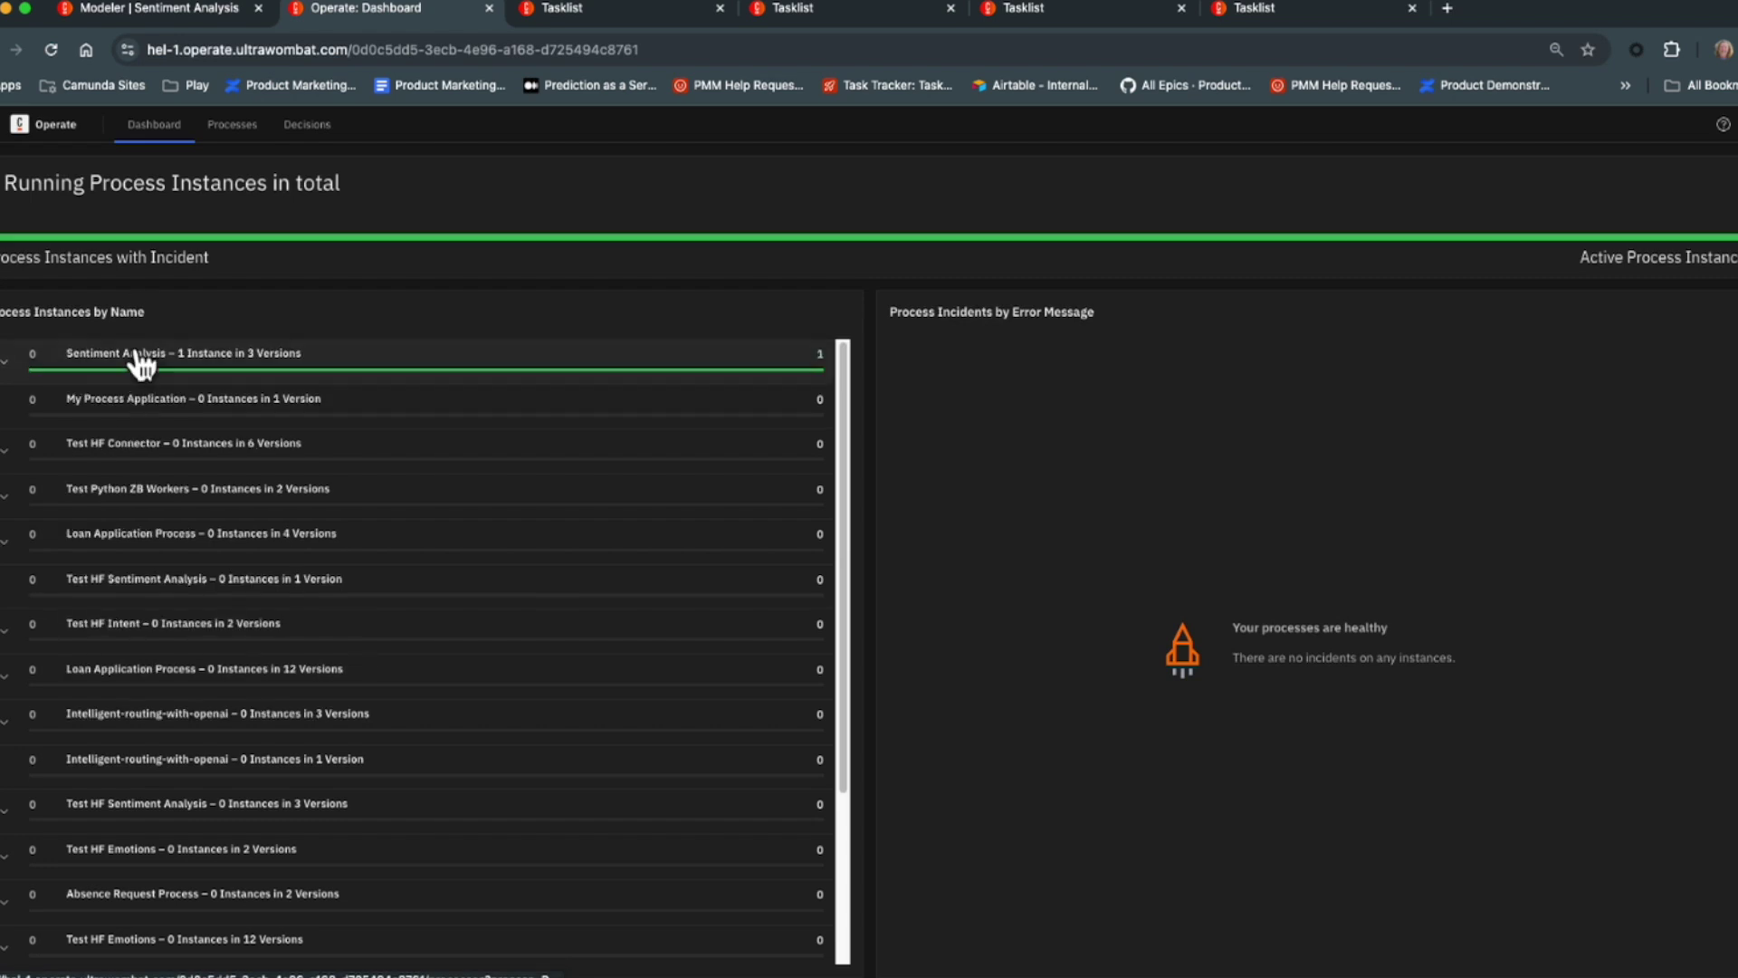
# Inspect the new instance's variables: commentScore 0.9558 and positive commentSentiment.
pyautogui.click(136, 355)
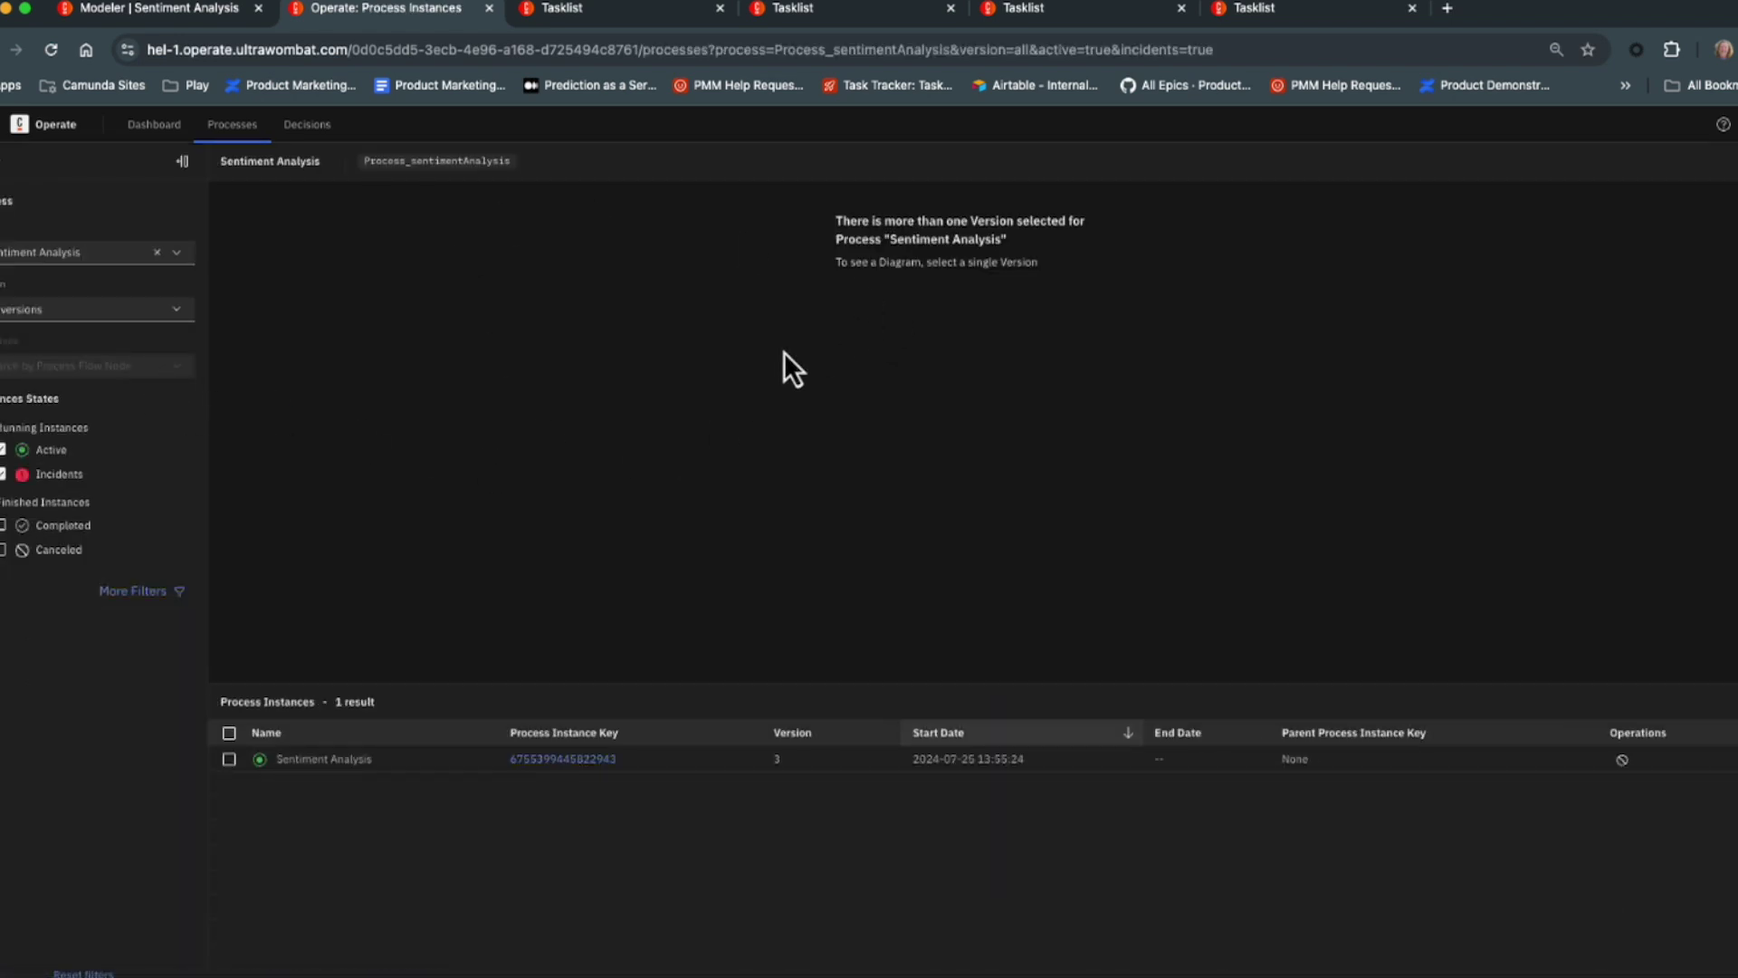
pyautogui.click(562, 759)
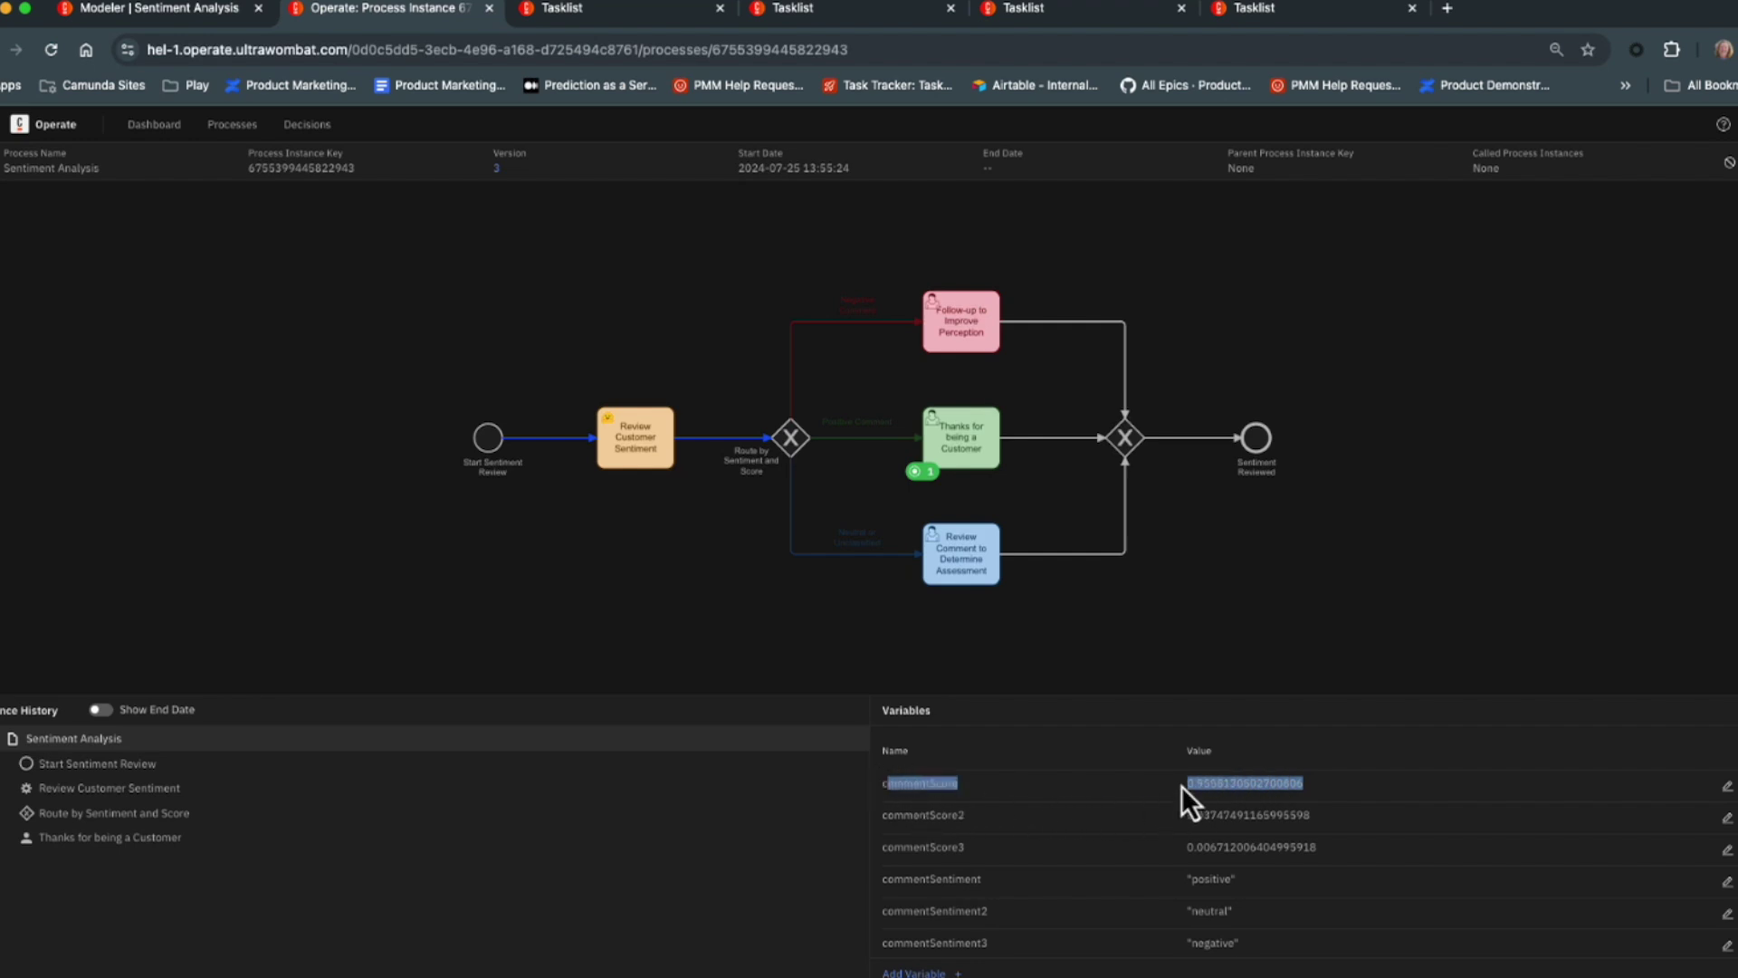
pyautogui.click(1253, 777)
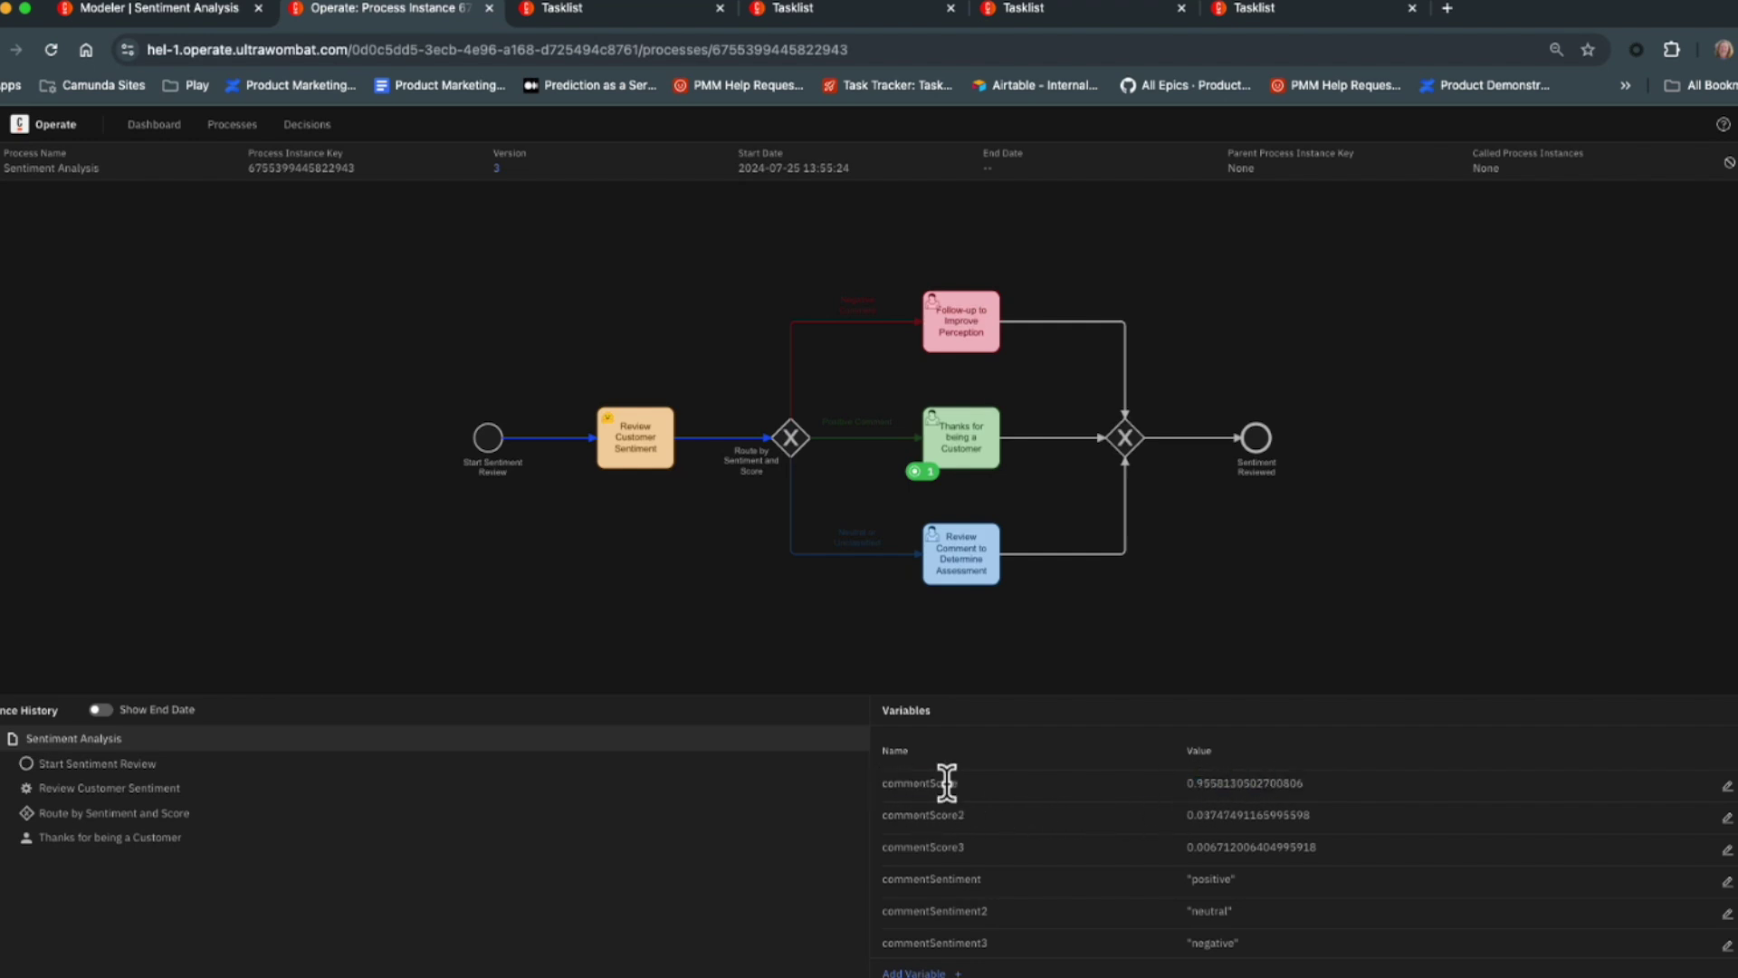
pyautogui.doubleClick(1211, 880)
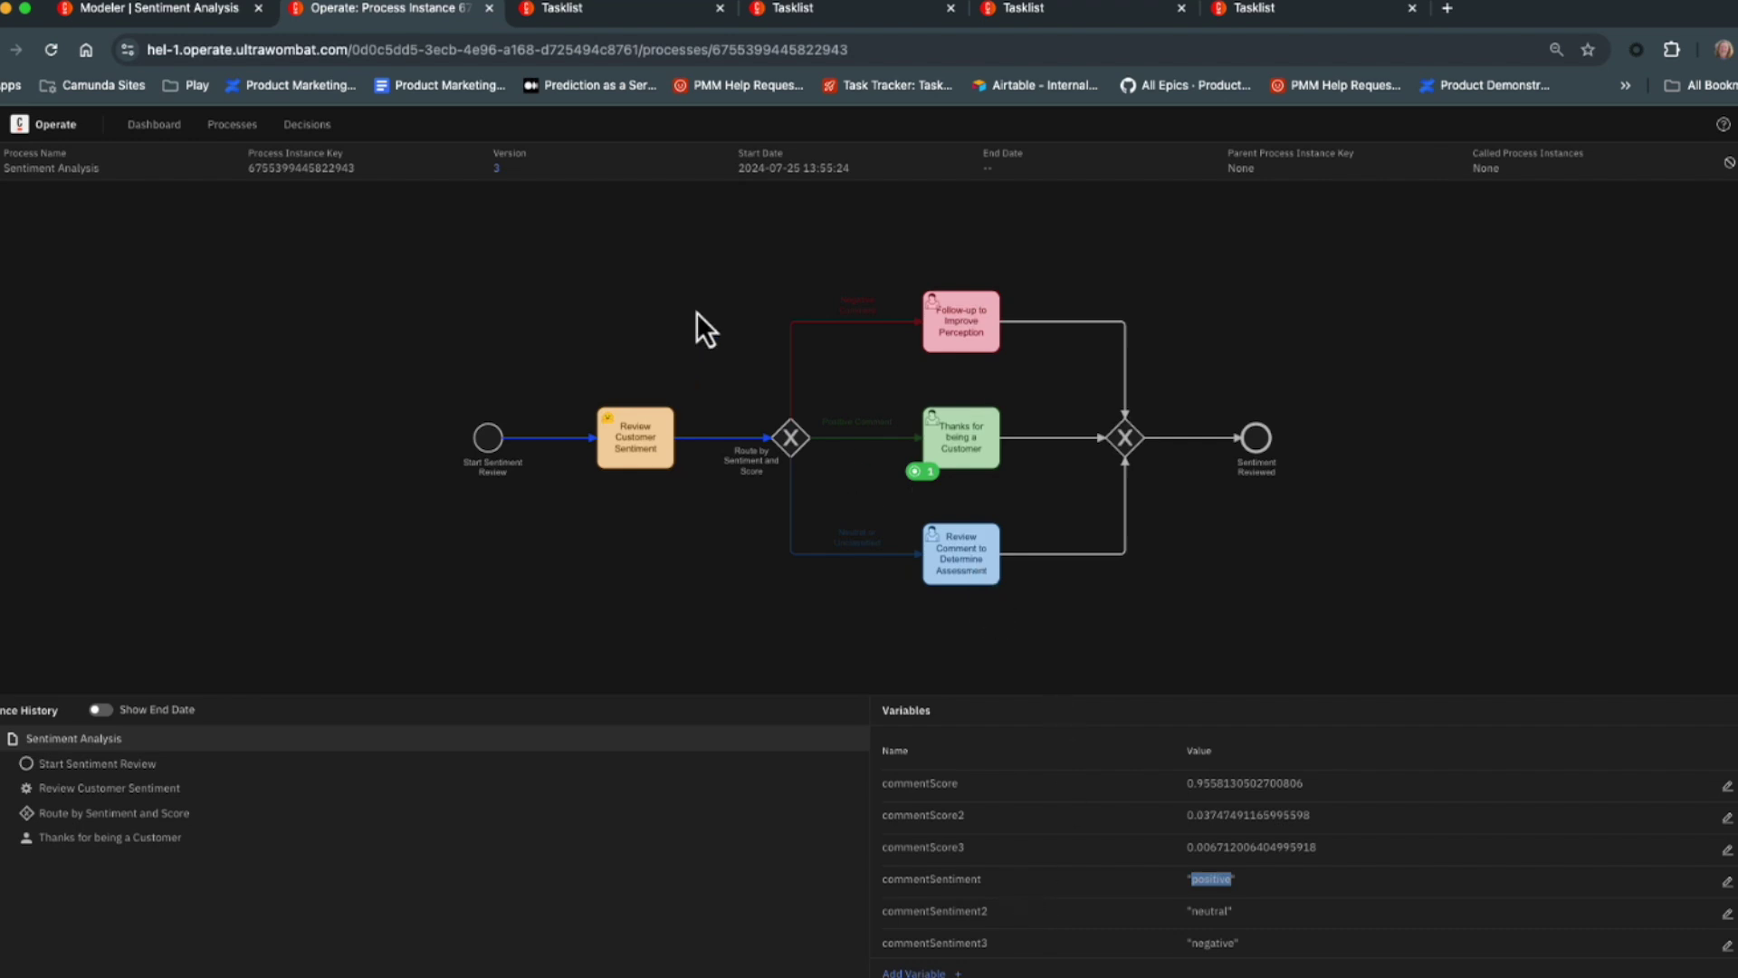
pyautogui.click(536, 12)
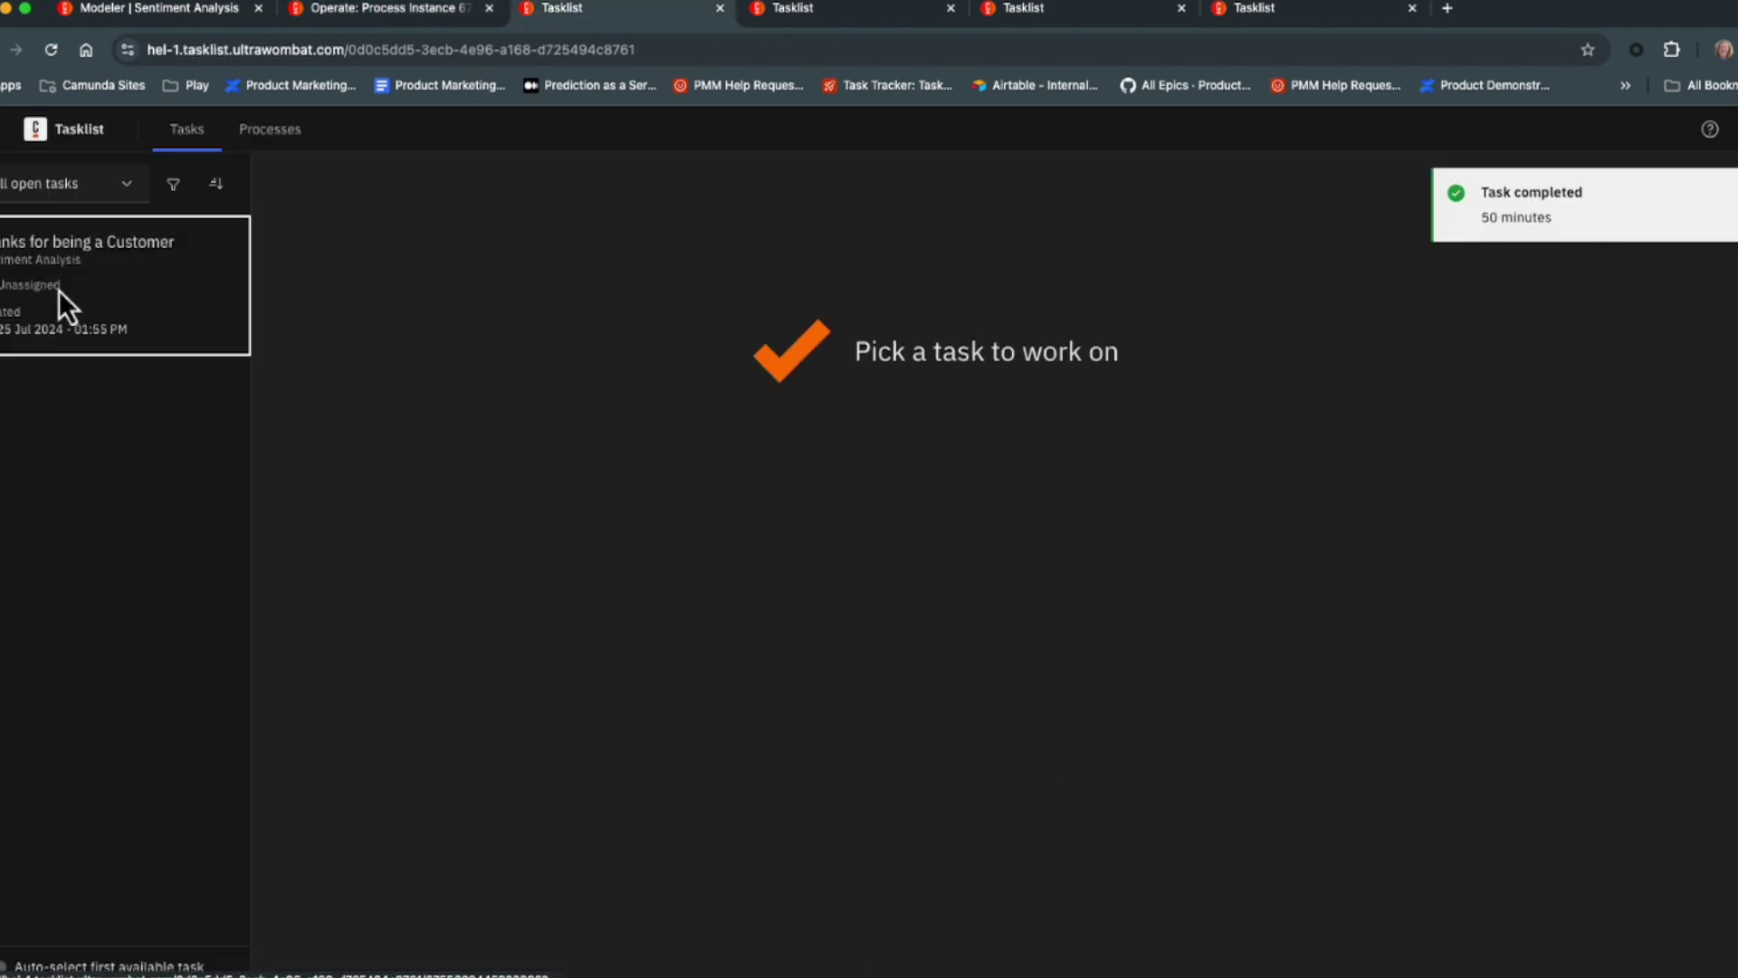
# Claim and complete the Thanks for being a Customer task for 'Great boots!'.
pyautogui.click(81, 290)
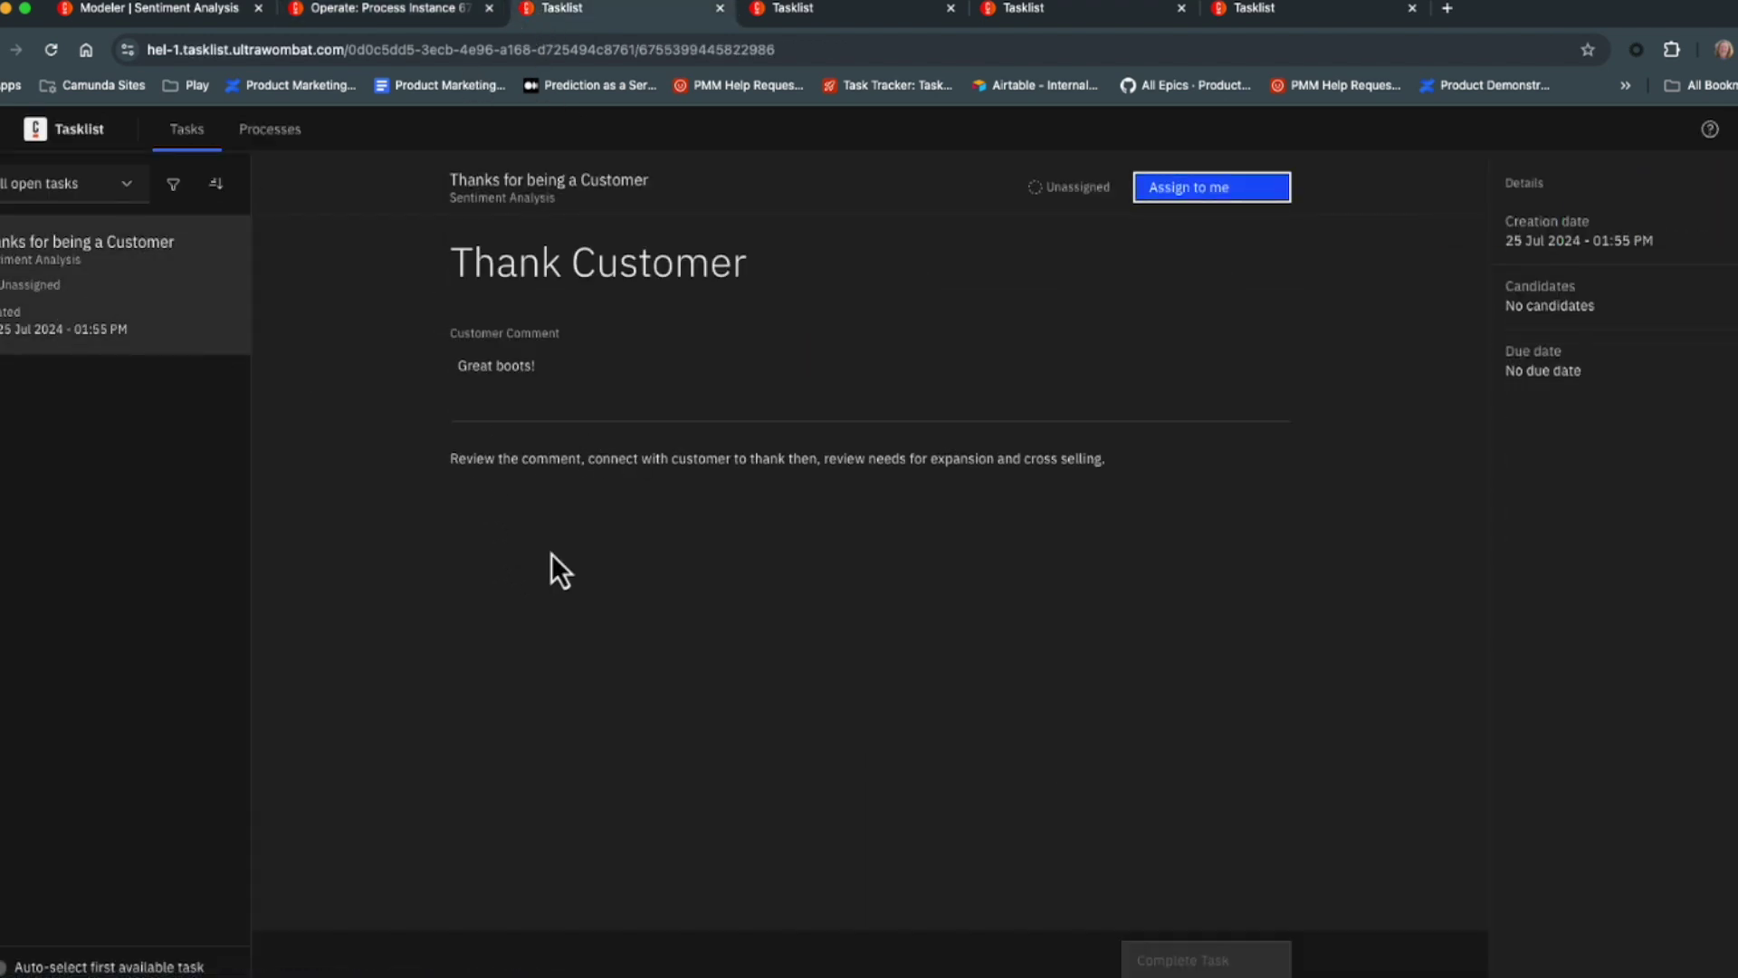
pyautogui.moveTo(448, 367); pyautogui.dragTo(559, 380)
pyautogui.click(558, 381)
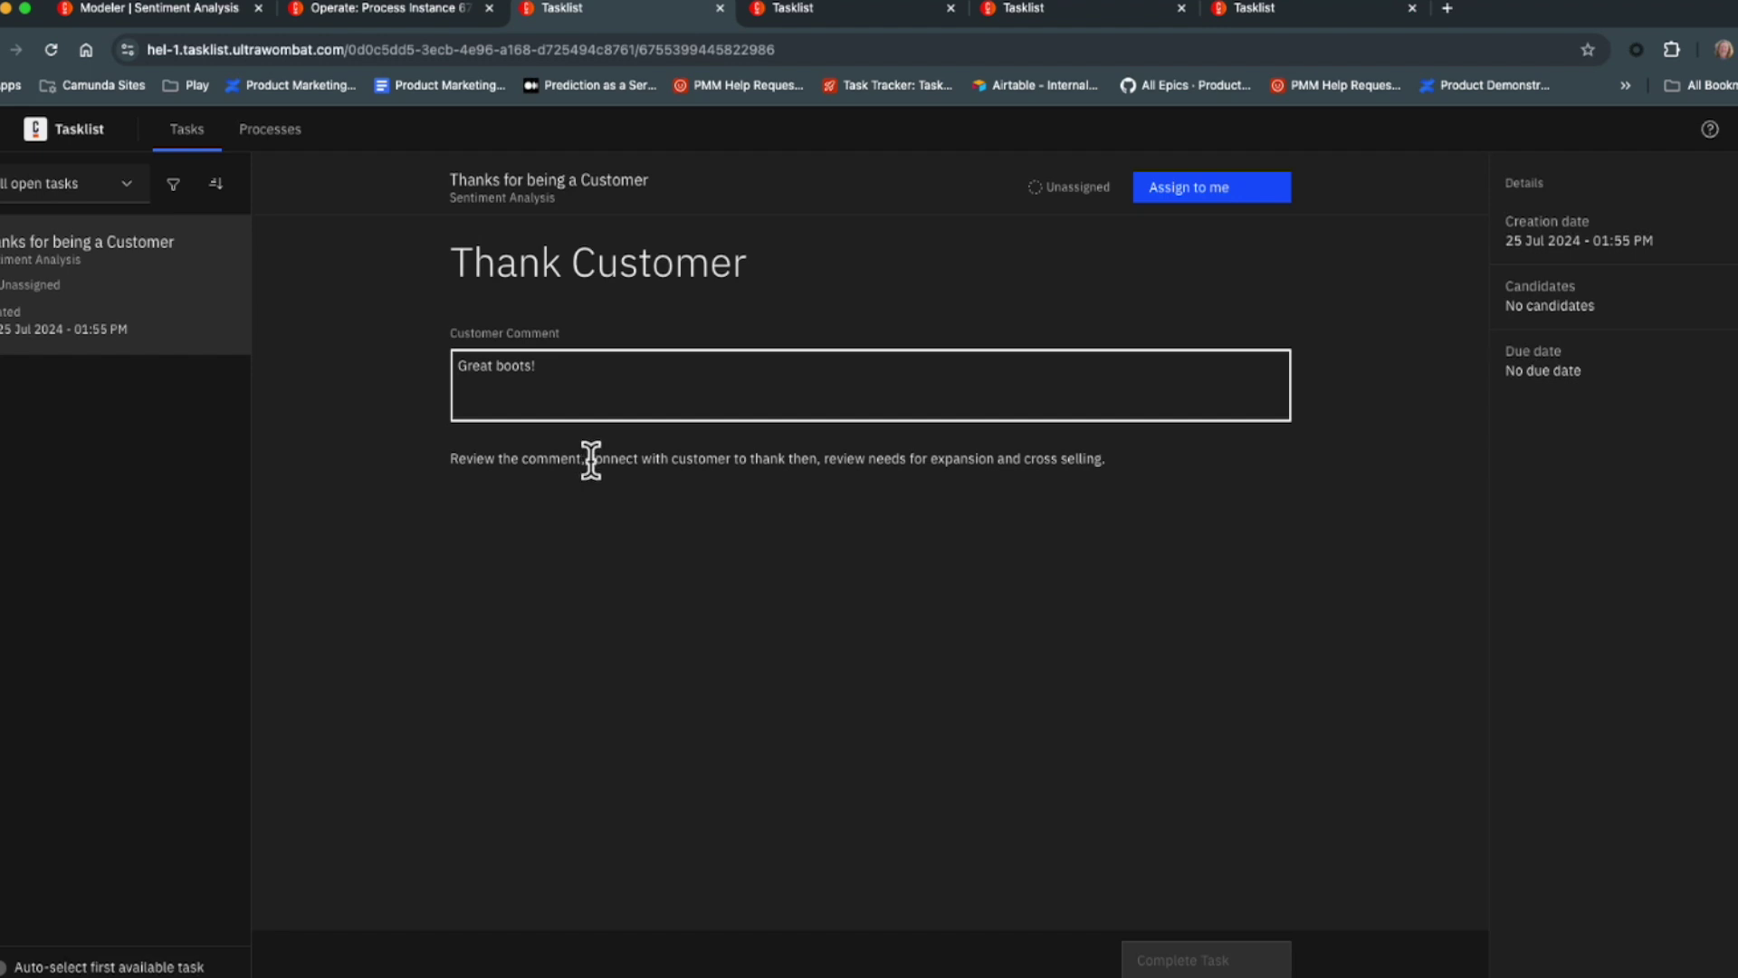
pyautogui.click(954, 482)
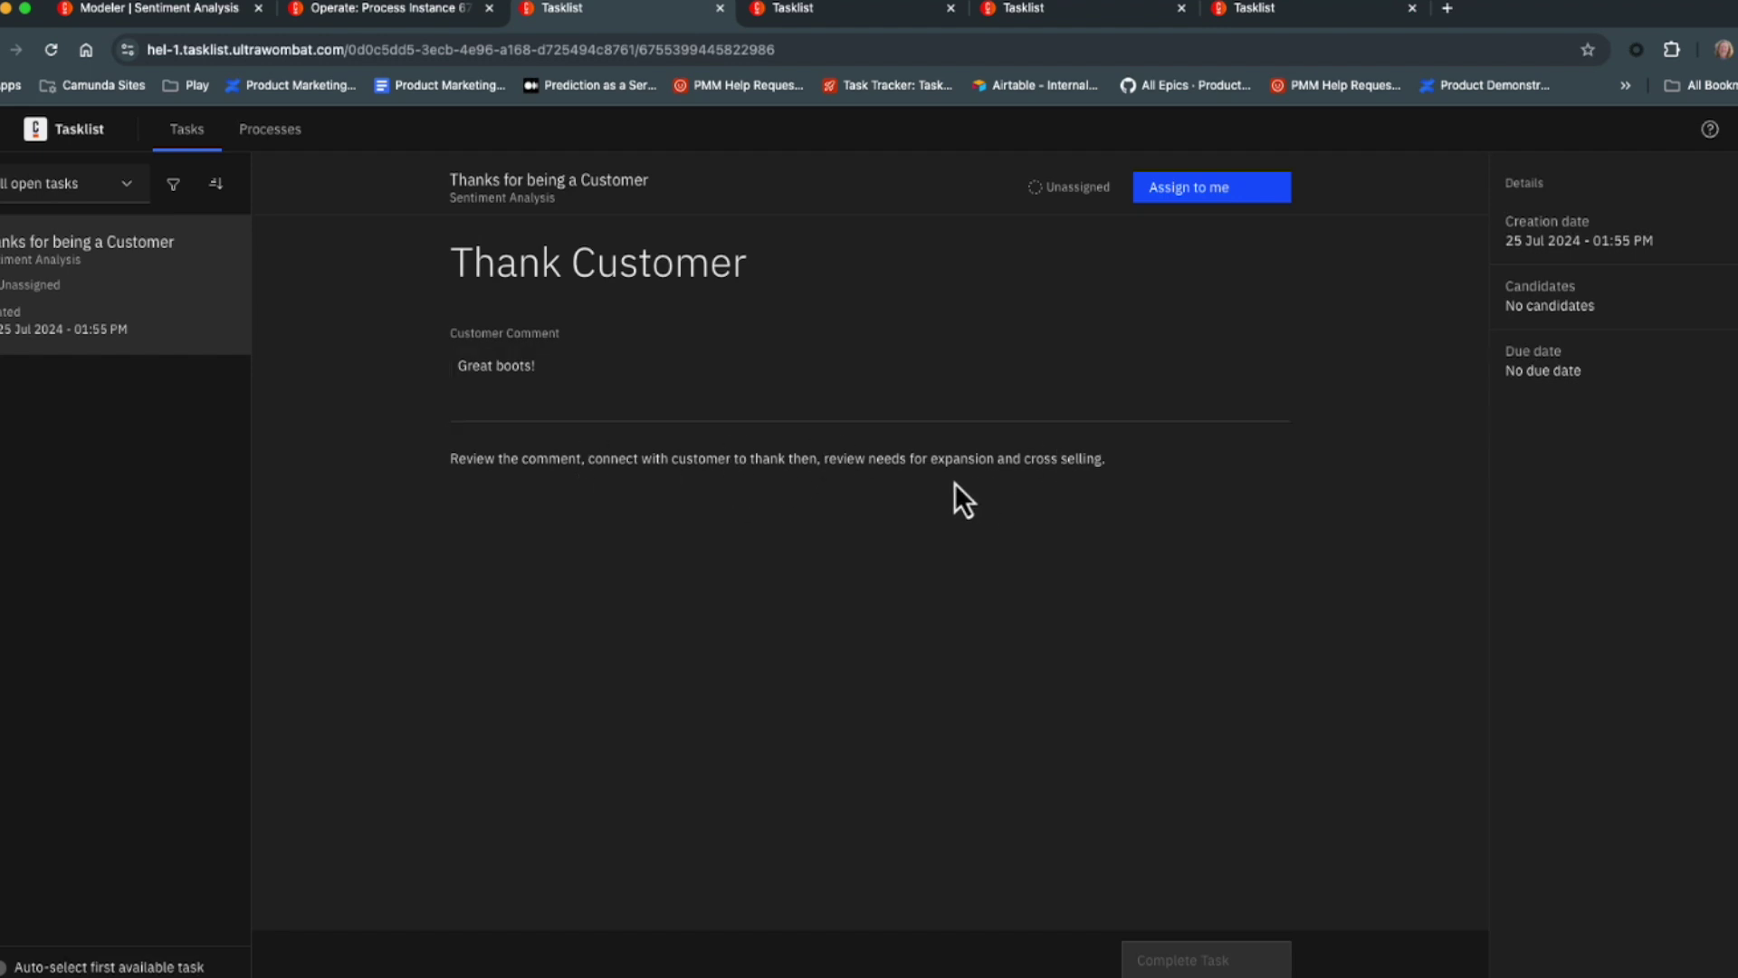
pyautogui.click(1170, 199)
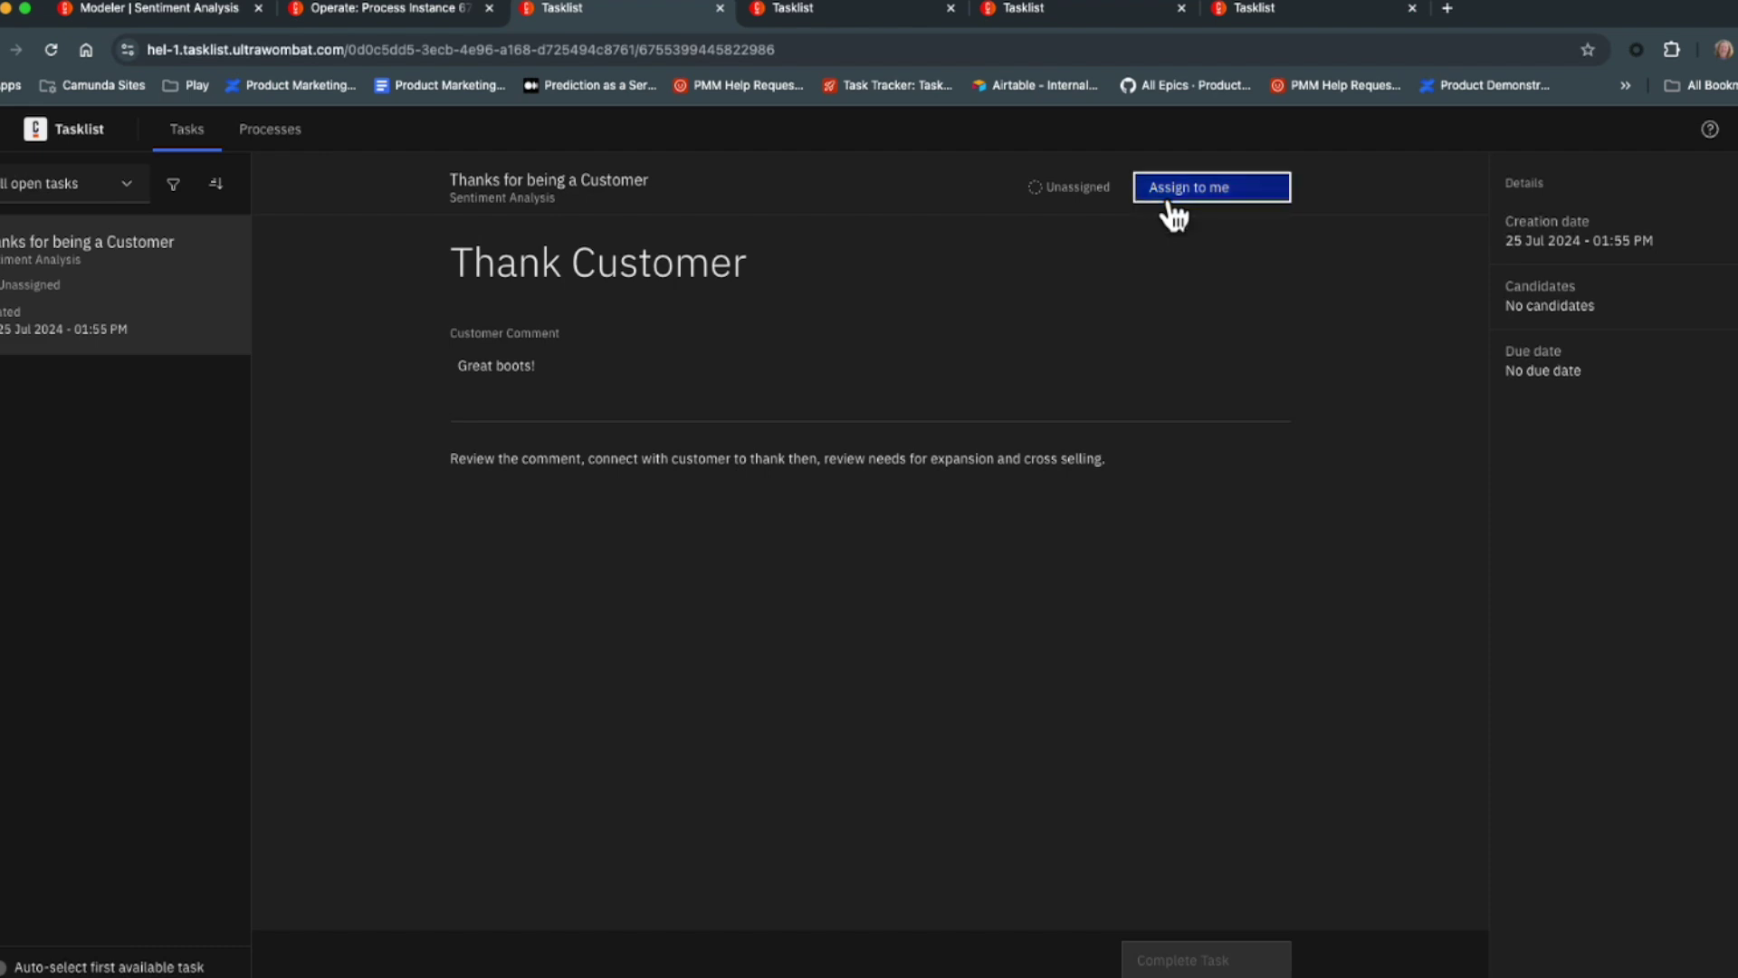
pyautogui.click(1193, 967)
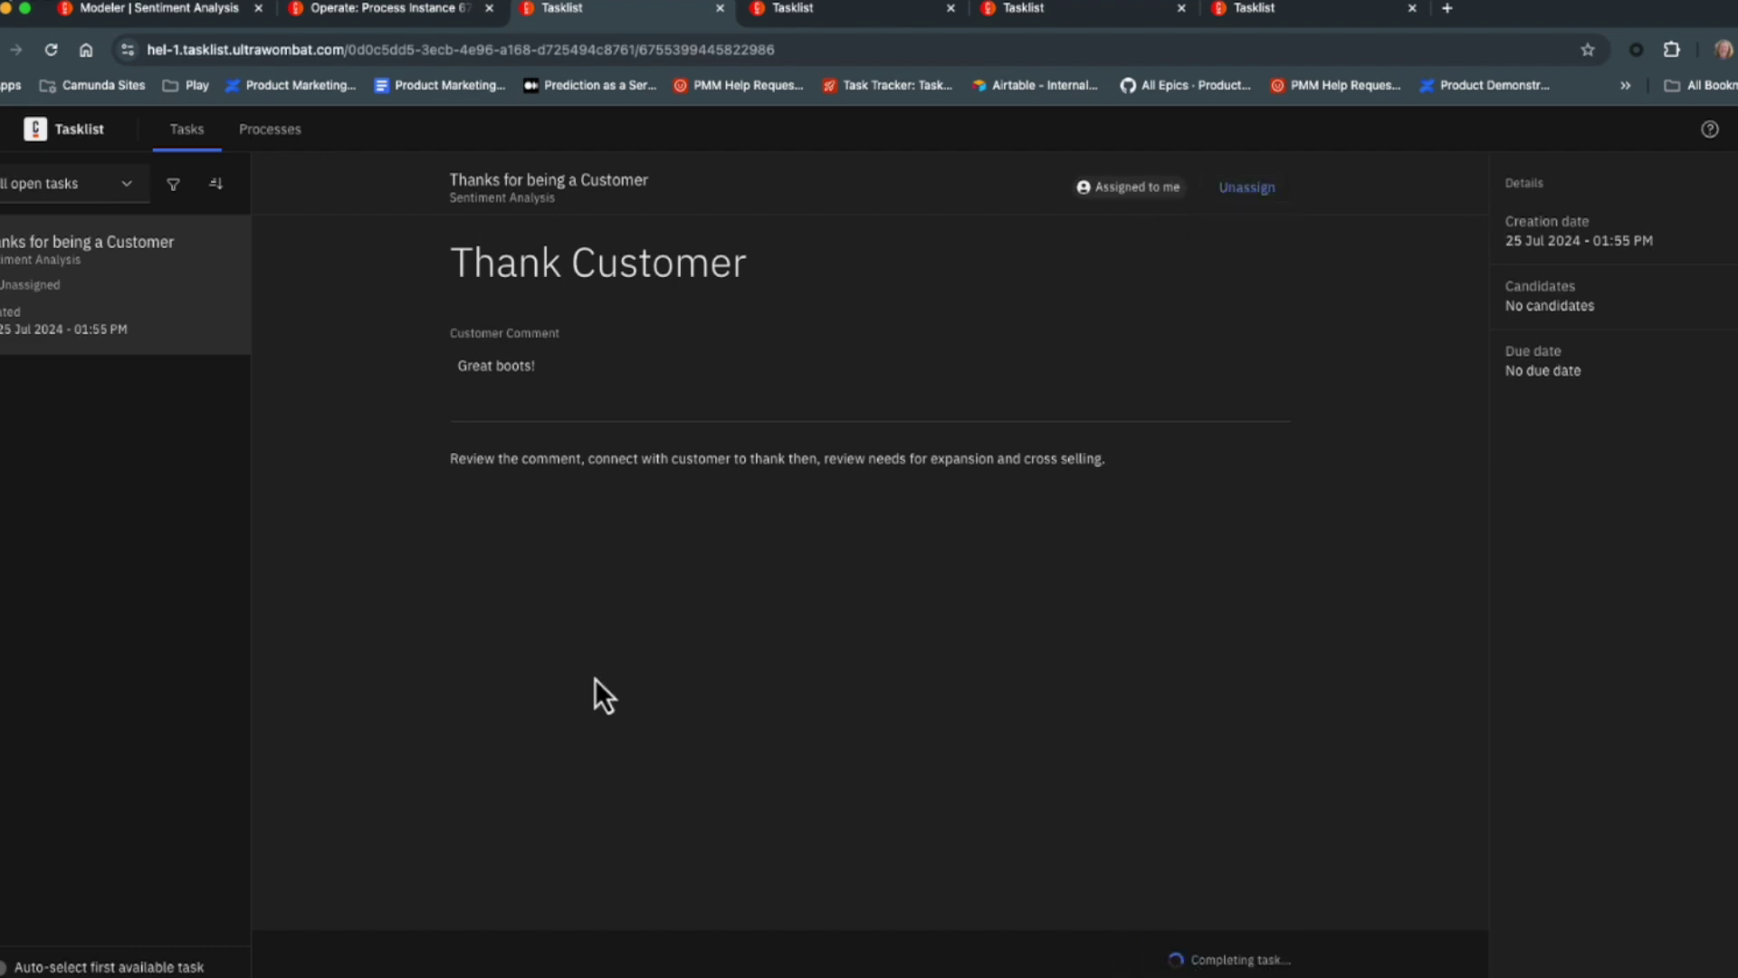
# Submit a new customer comment saying the boots are of lesser quality.
pyautogui.click(942, 15)
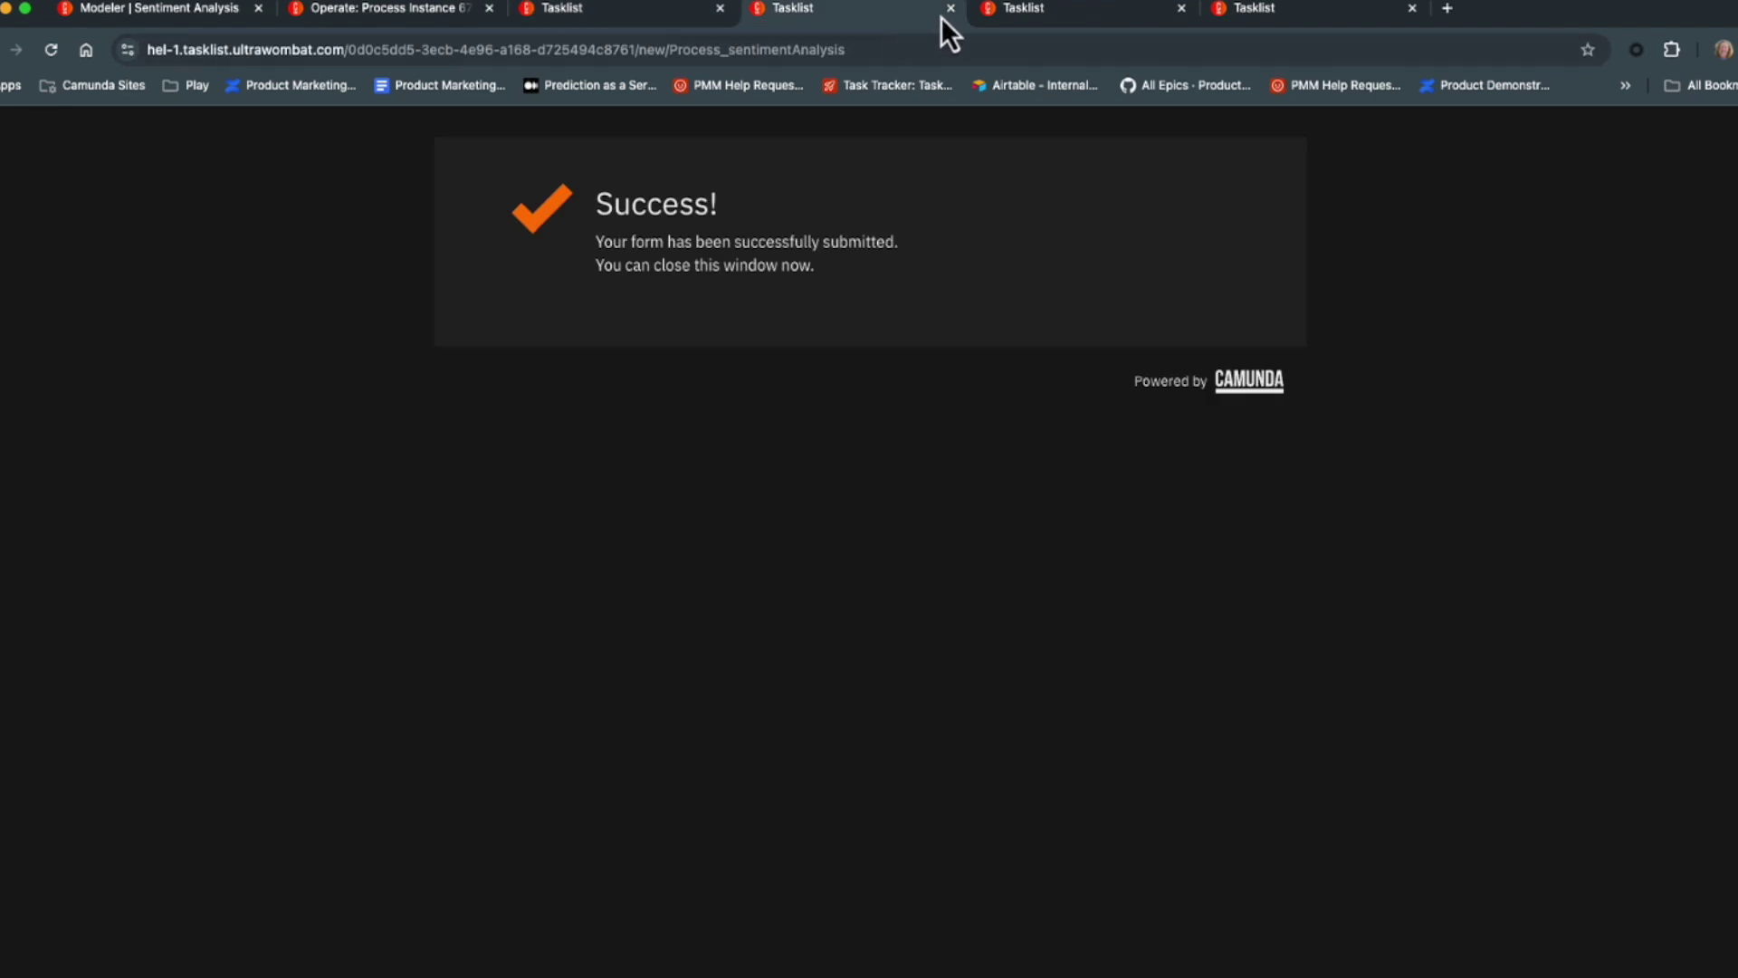
pyautogui.click(948, 9)
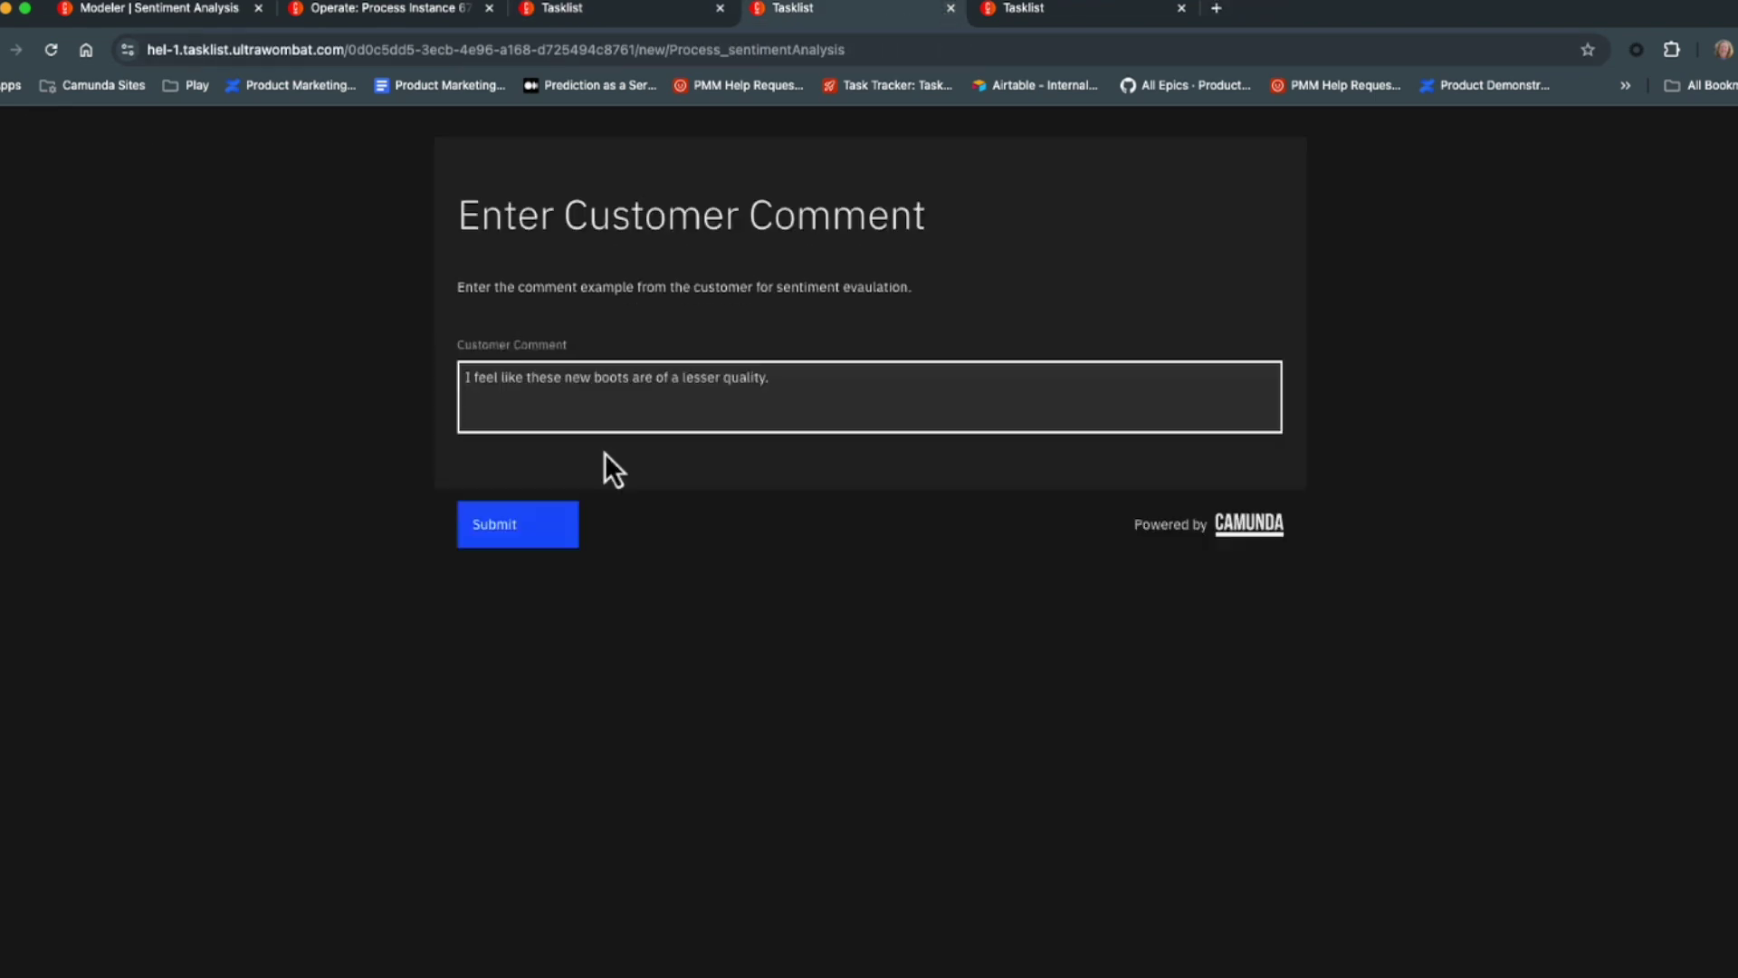
pyautogui.click(514, 544)
pyautogui.click(375, 11)
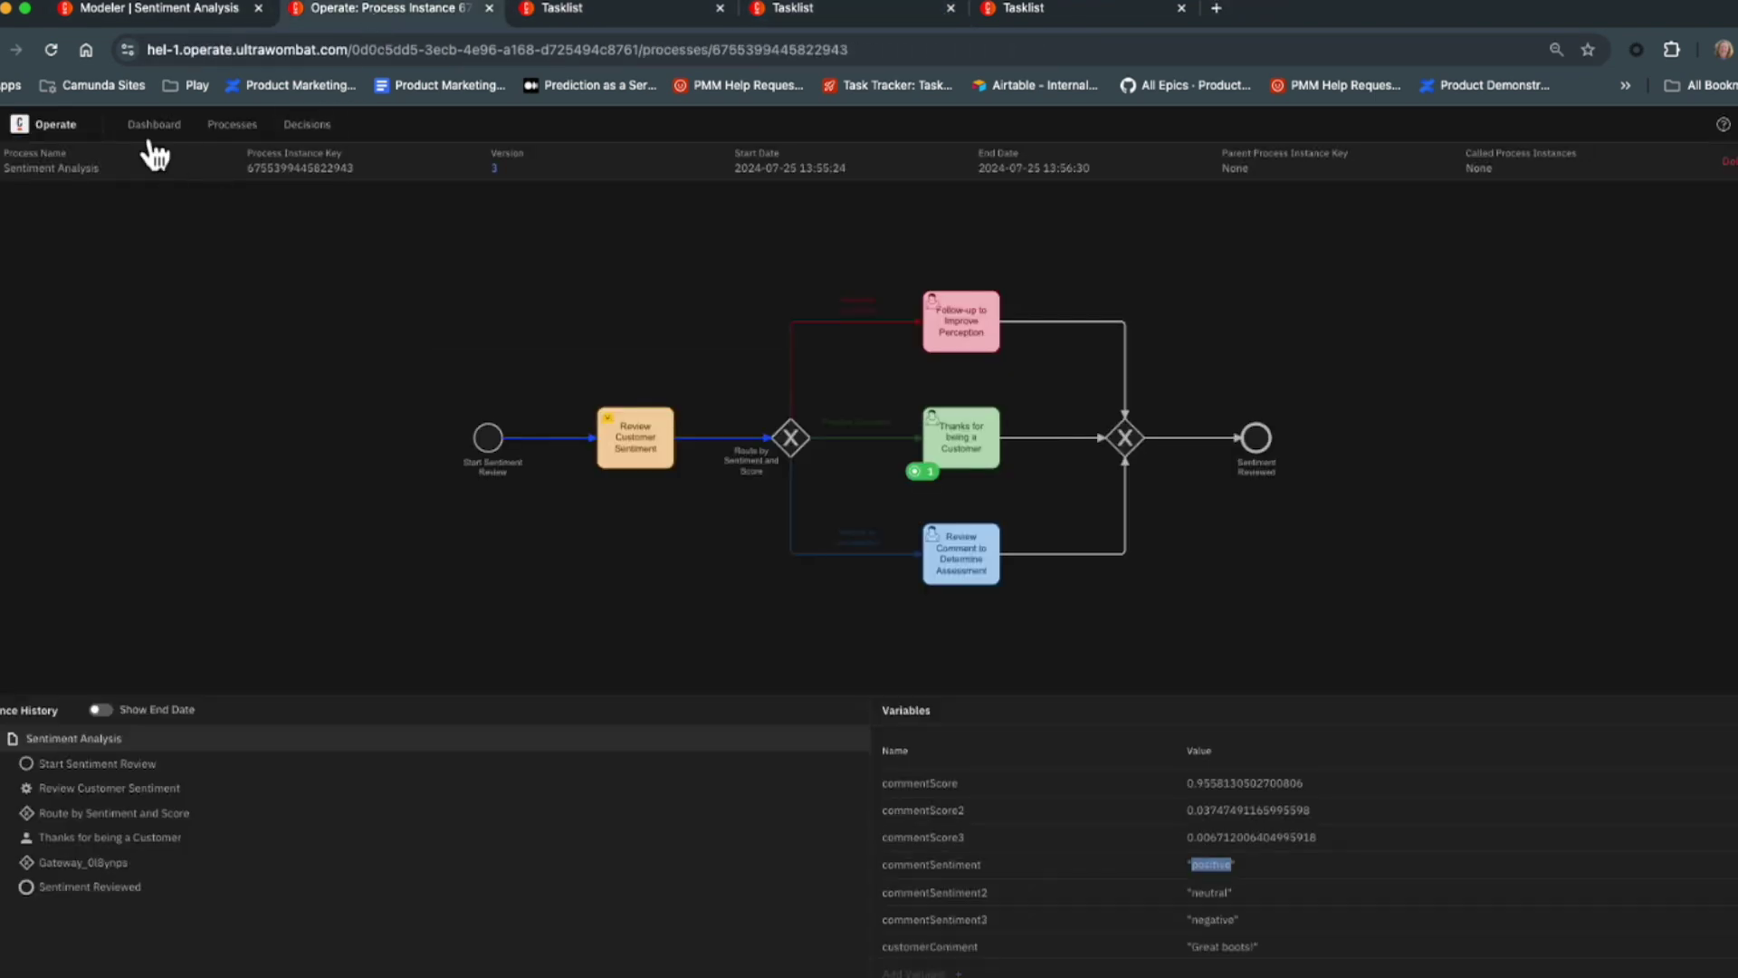
# Open the second instance, routed negative with commentScore 0.7437, at Follow-up to Improve Perception.
pyautogui.click(152, 128)
pyautogui.click(154, 362)
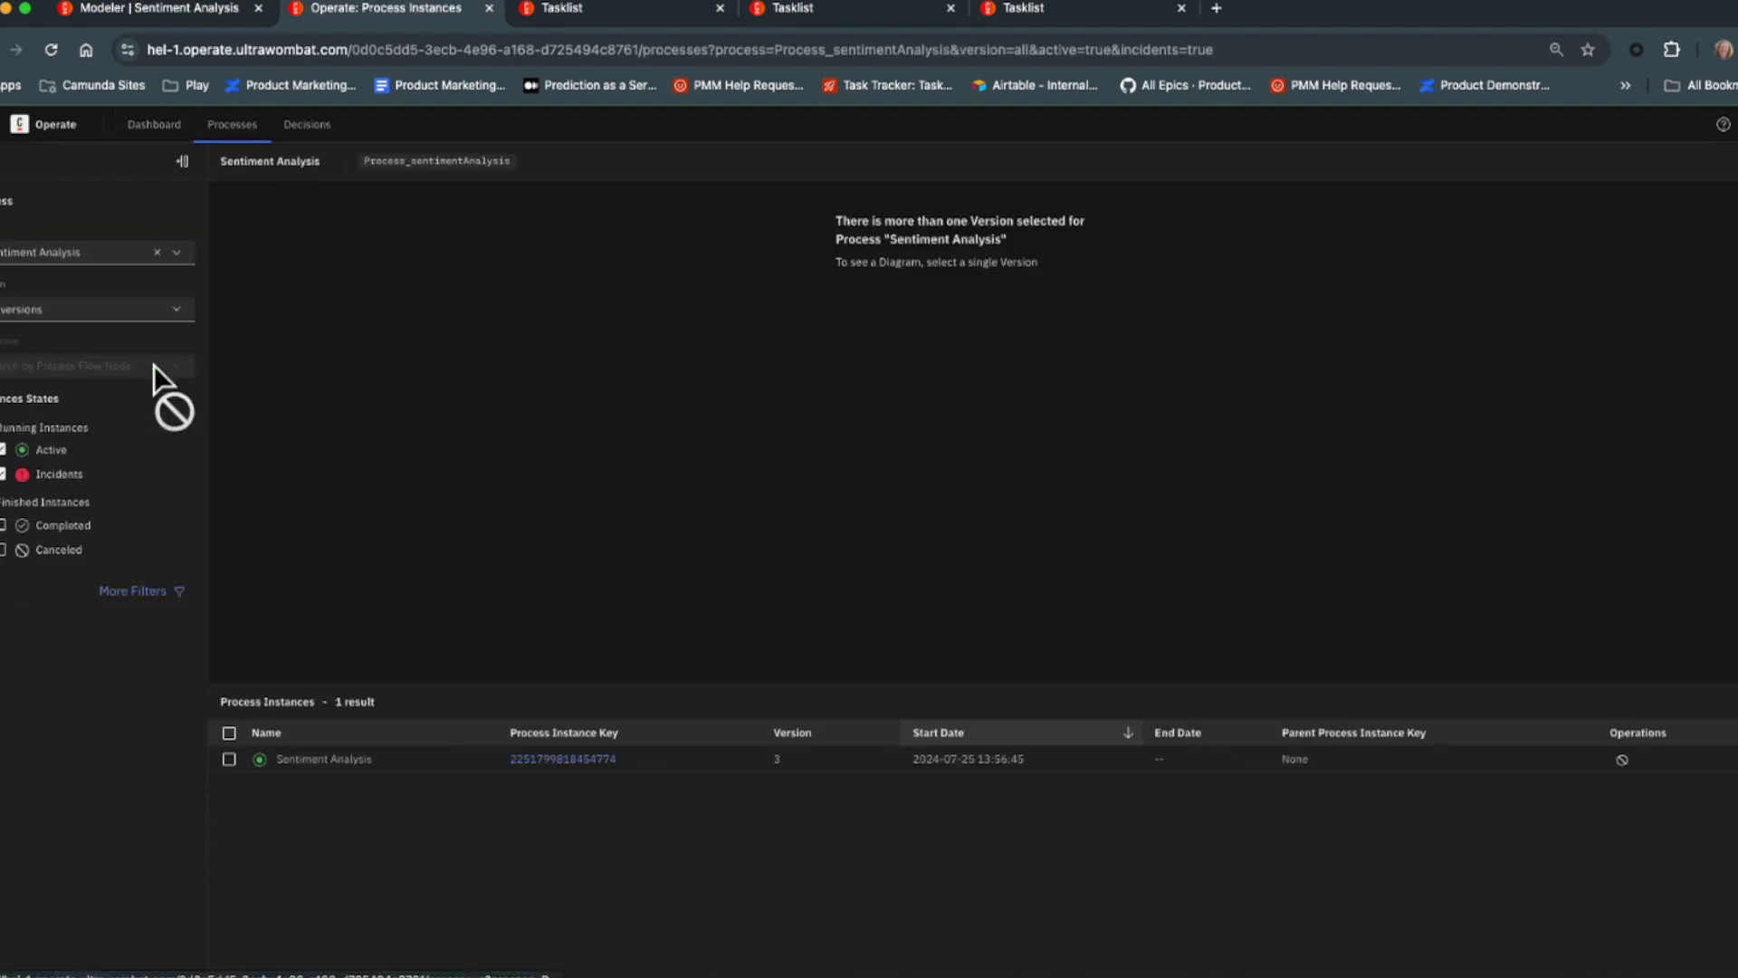
pyautogui.click(595, 759)
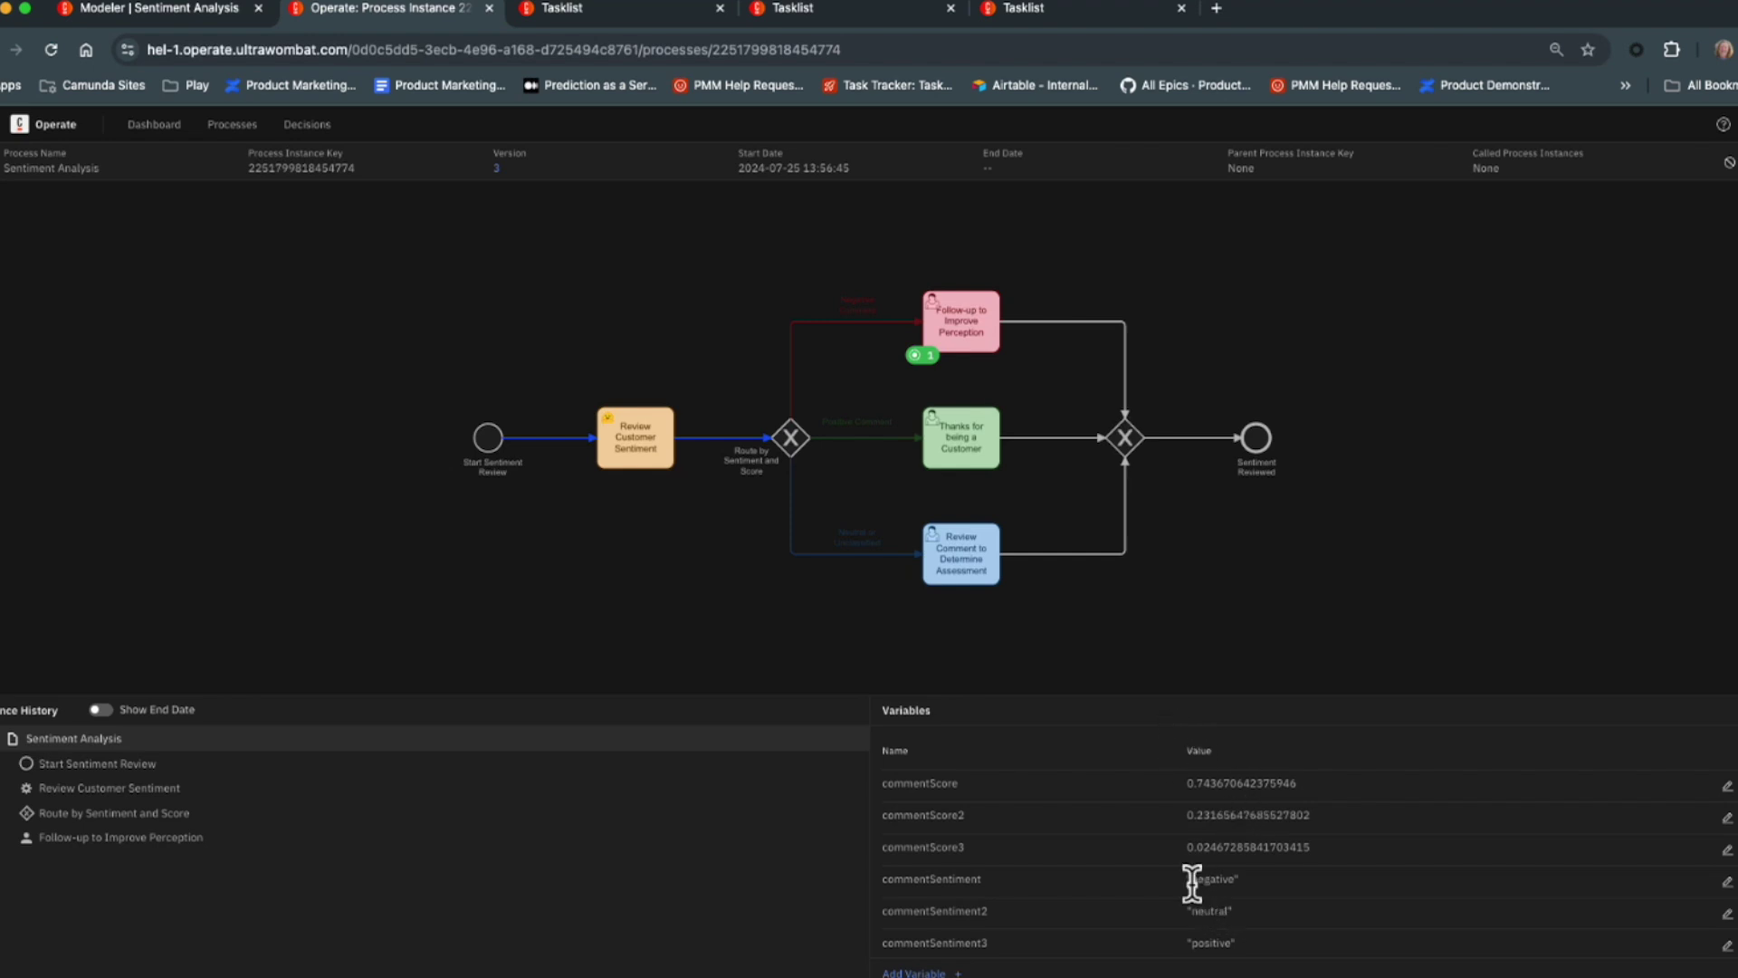
pyautogui.click(607, 8)
# Claim and complete the Follow-up to Improve Perception task, then close the finished form tab.
pyautogui.click(88, 328)
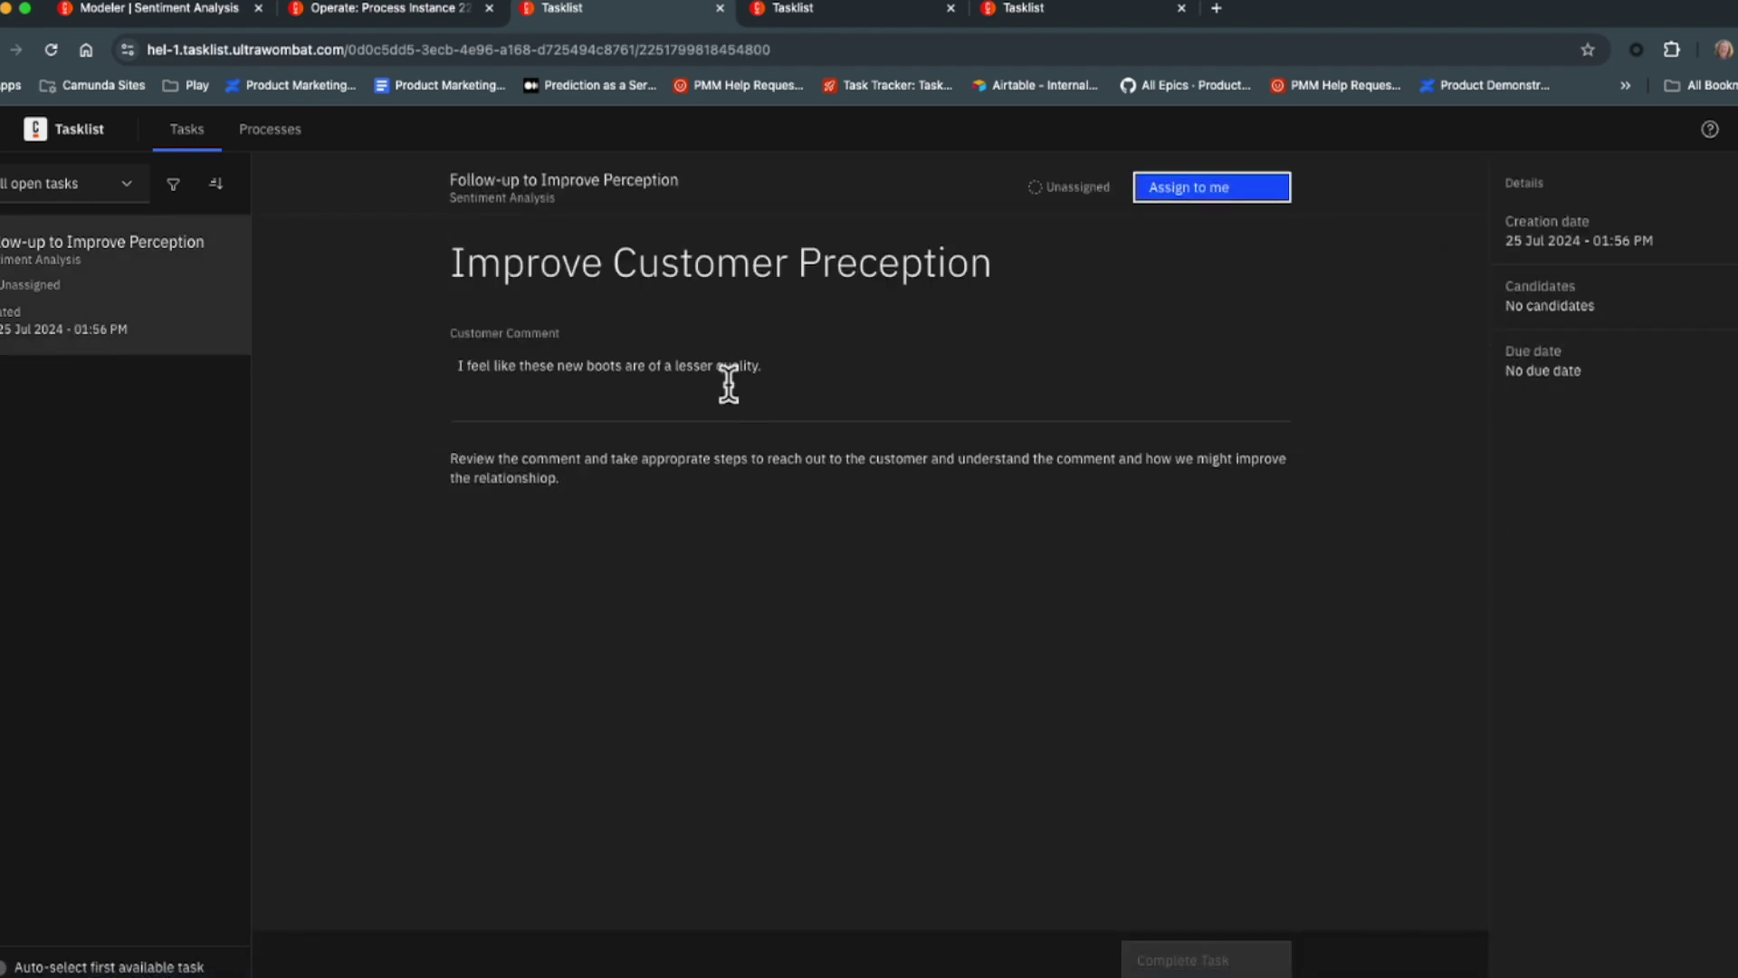
pyautogui.moveTo(459, 366); pyautogui.dragTo(845, 369)
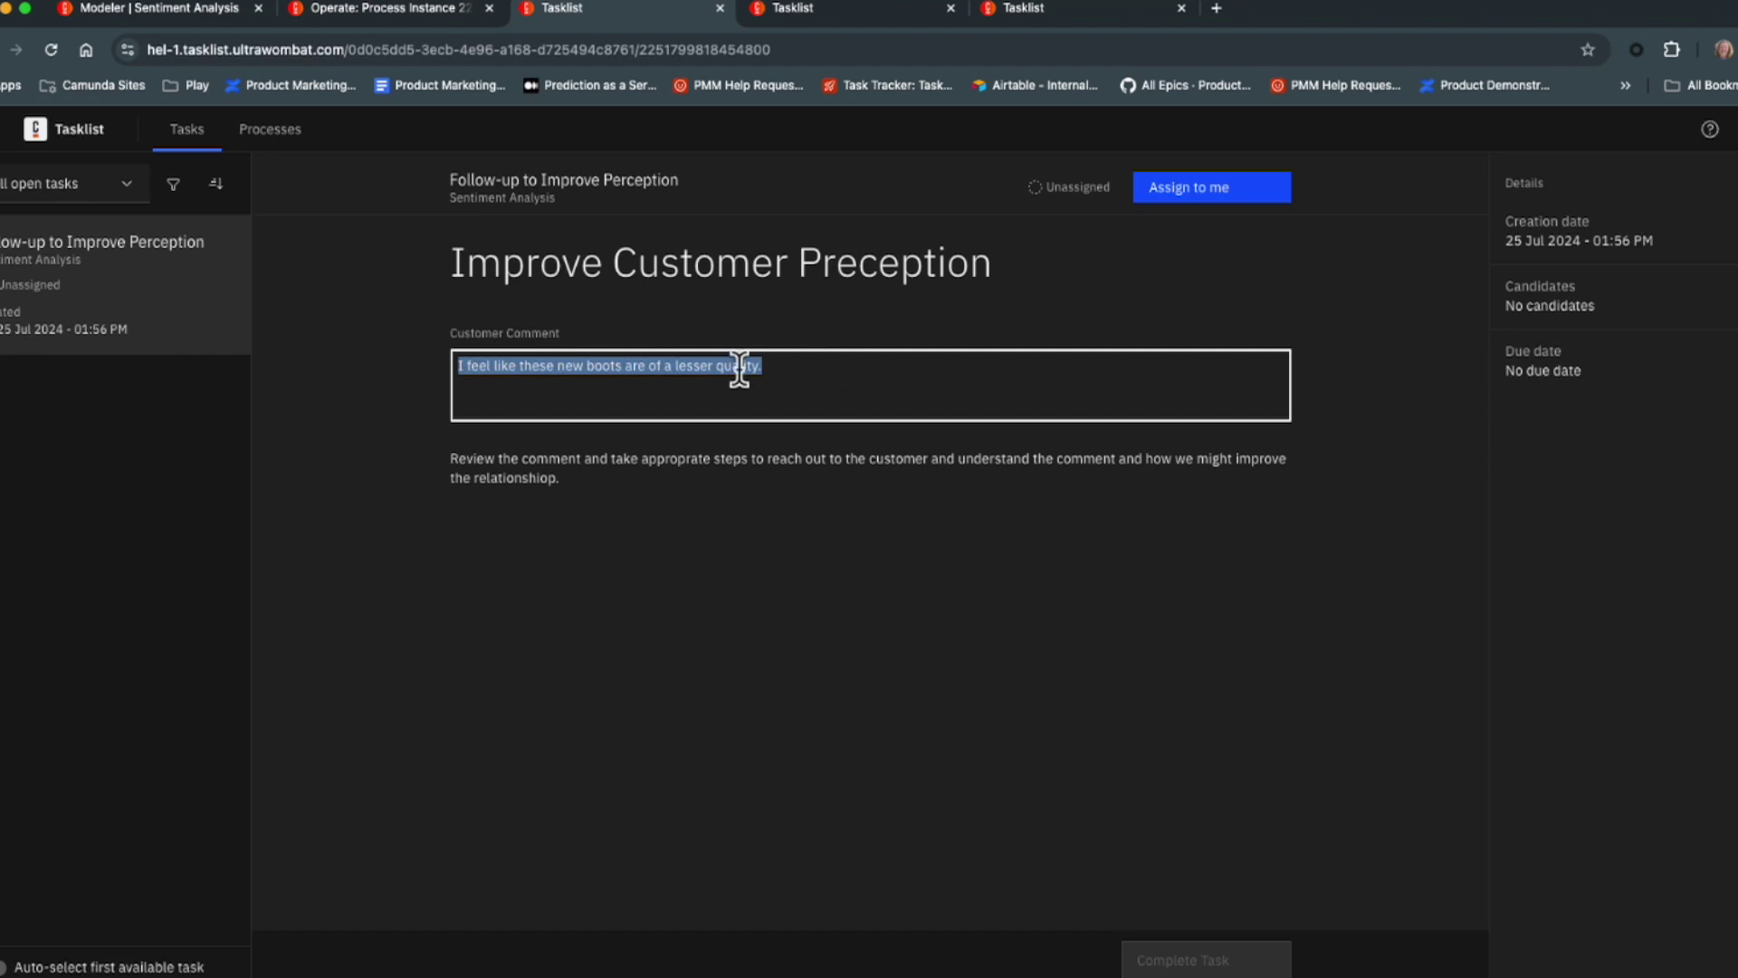
pyautogui.click(512, 473)
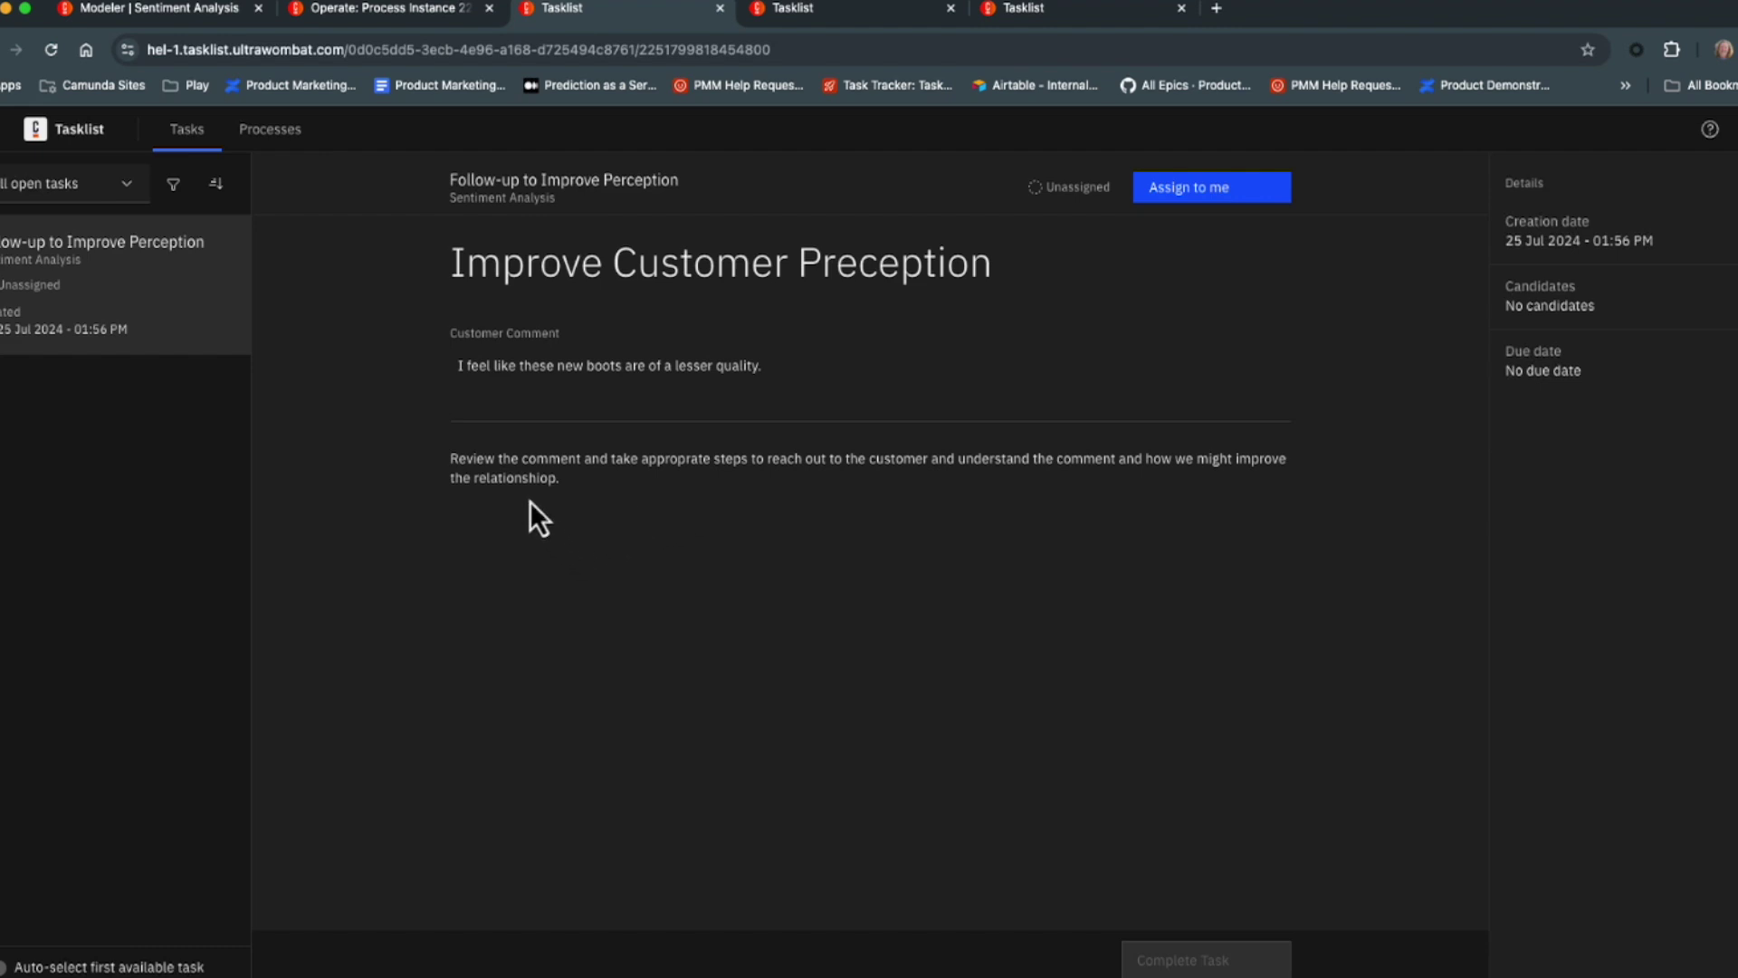
pyautogui.click(1206, 958)
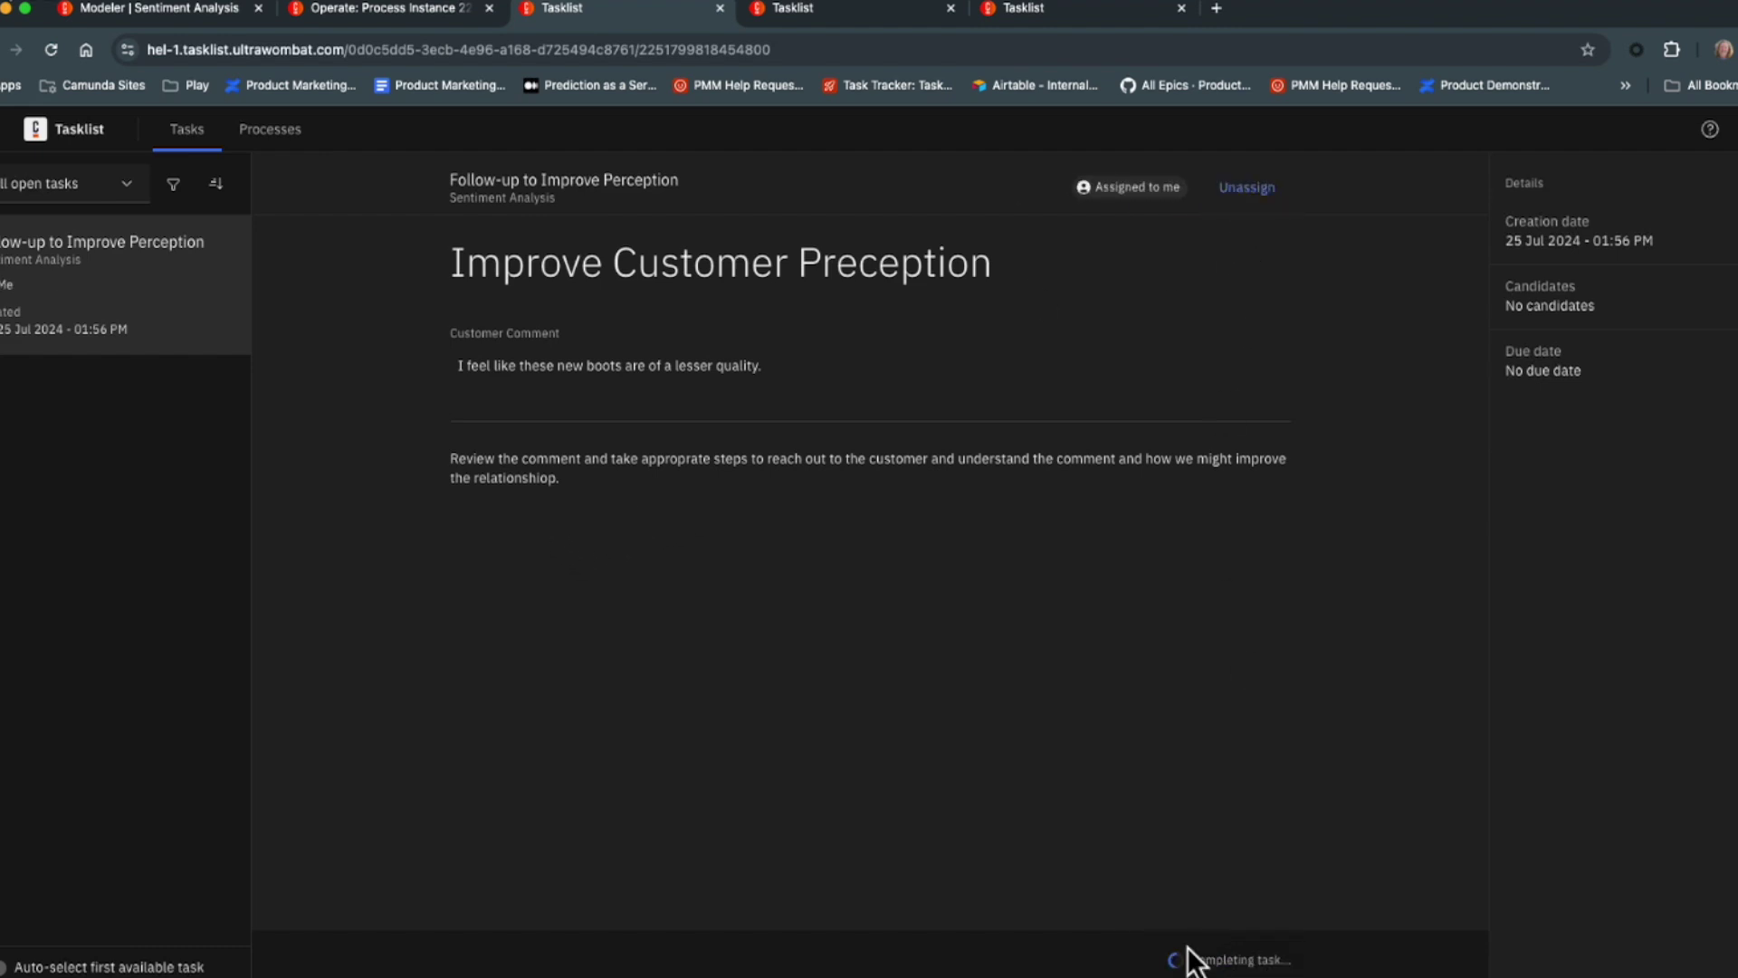
pyautogui.click(778, 11)
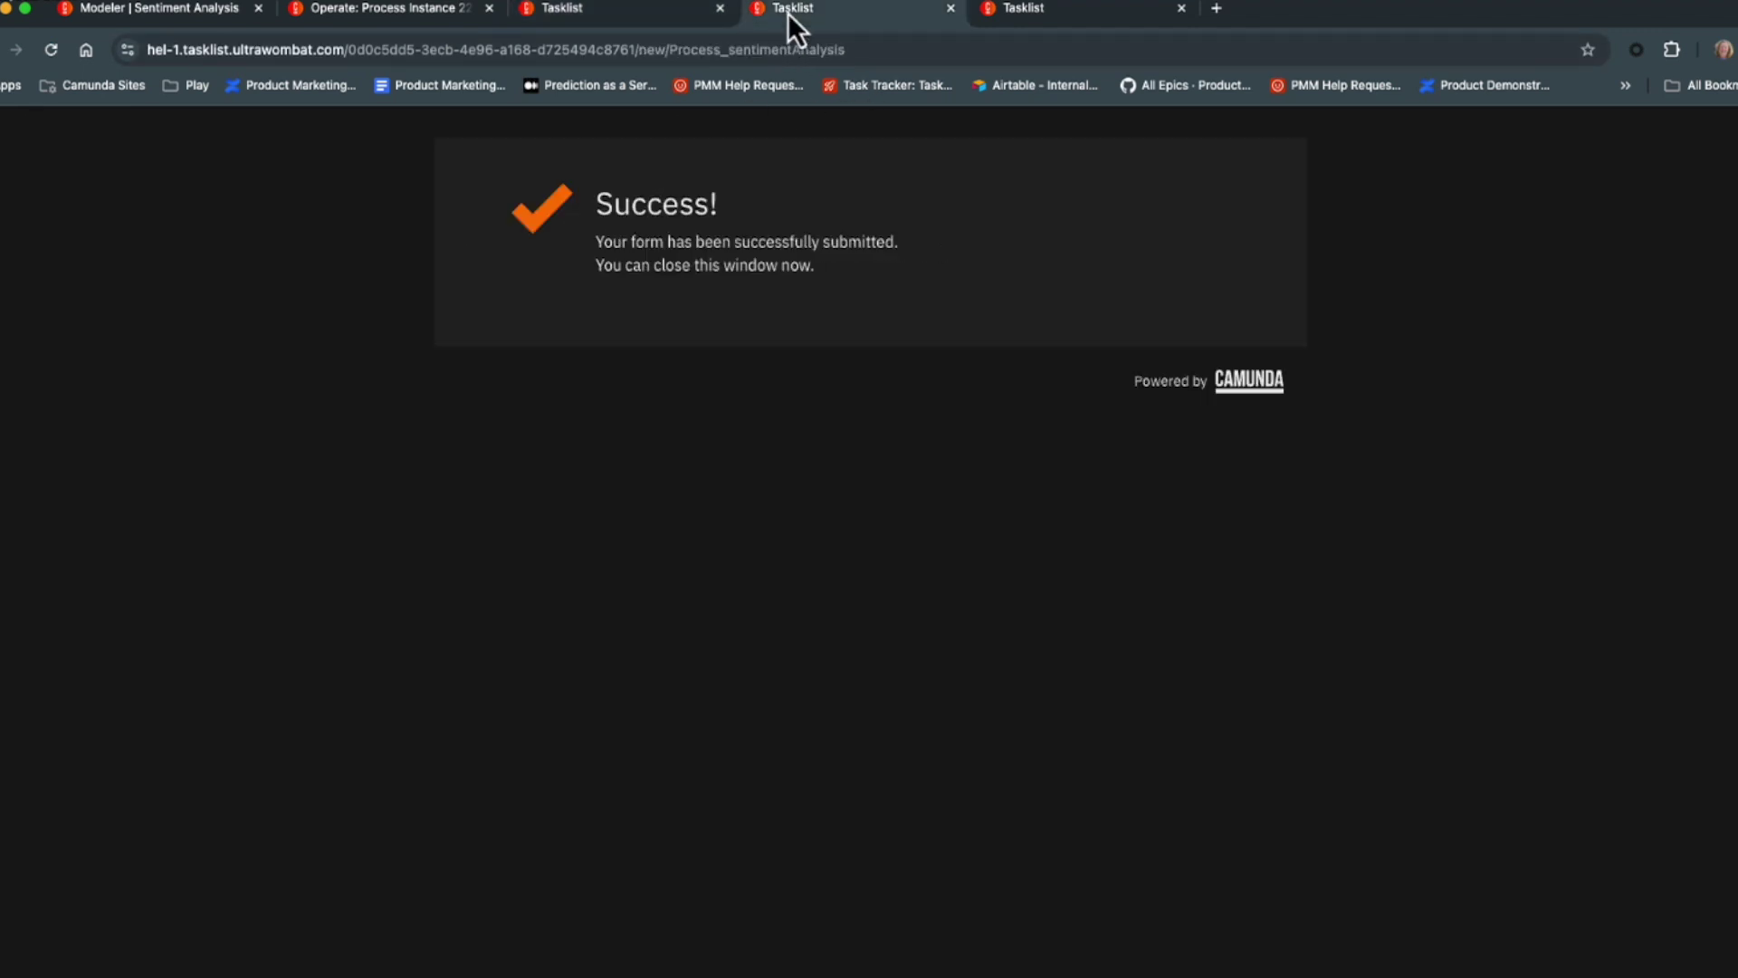
pyautogui.click(950, 8)
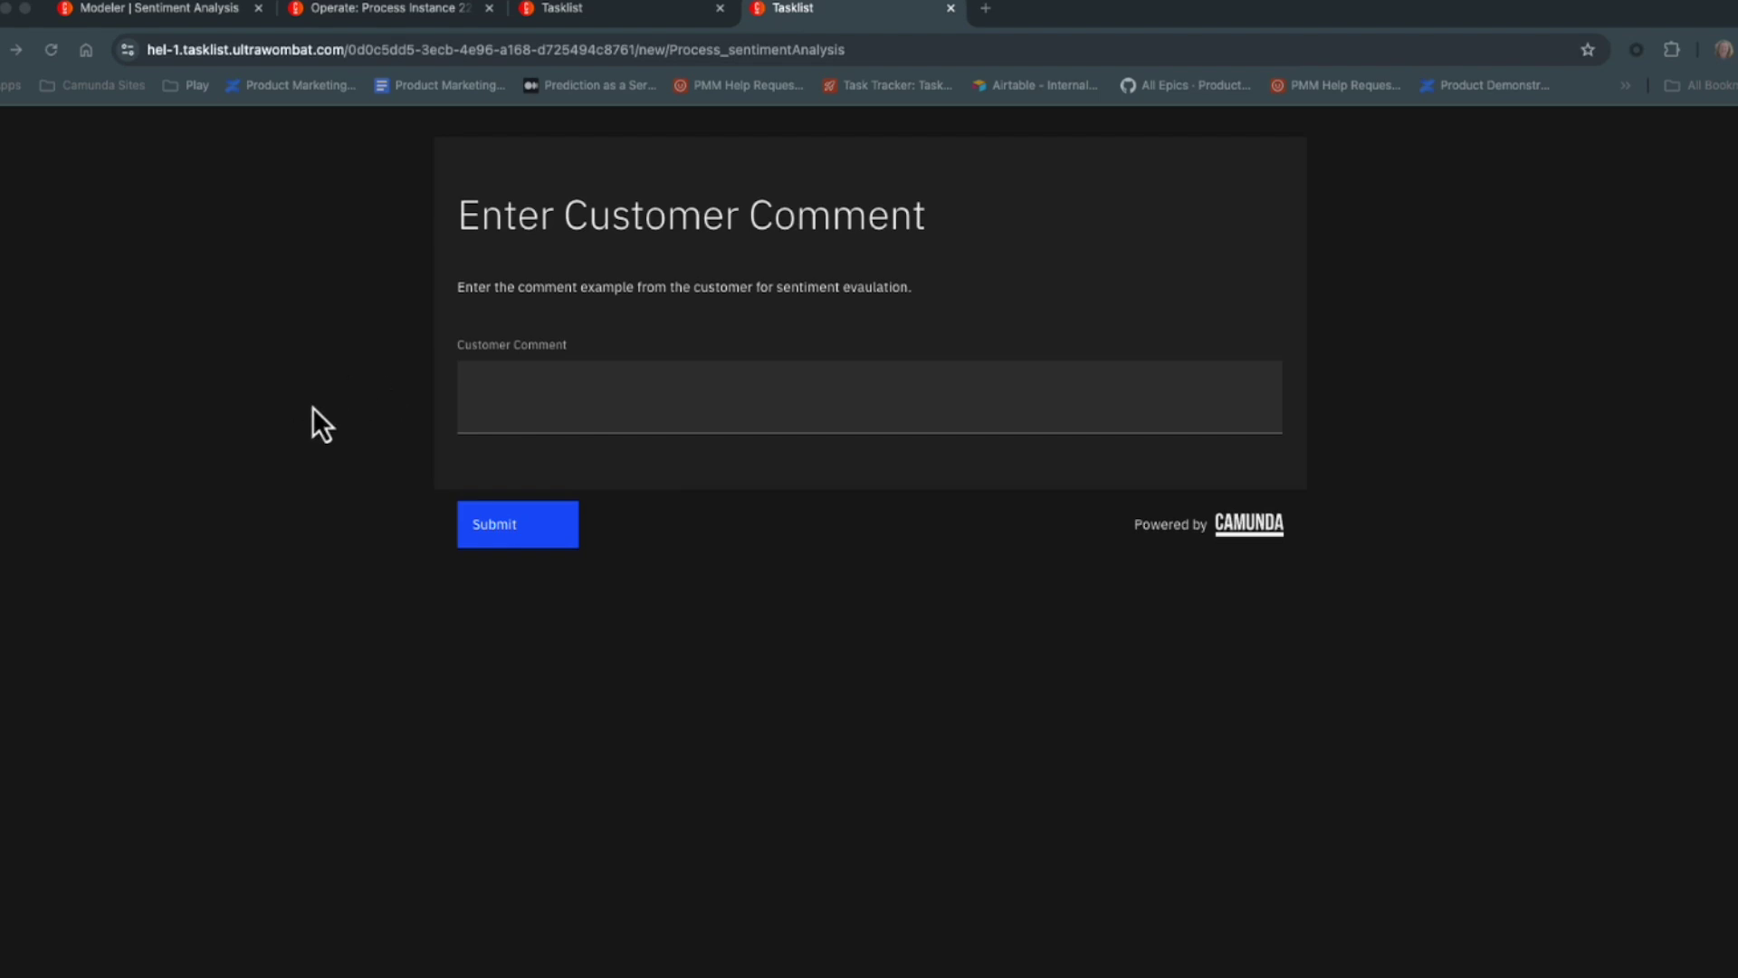
# Paste the heel comment into Customer Comment and submit it.
pyautogui.click(491, 401)
pyautogui.click(490, 399)
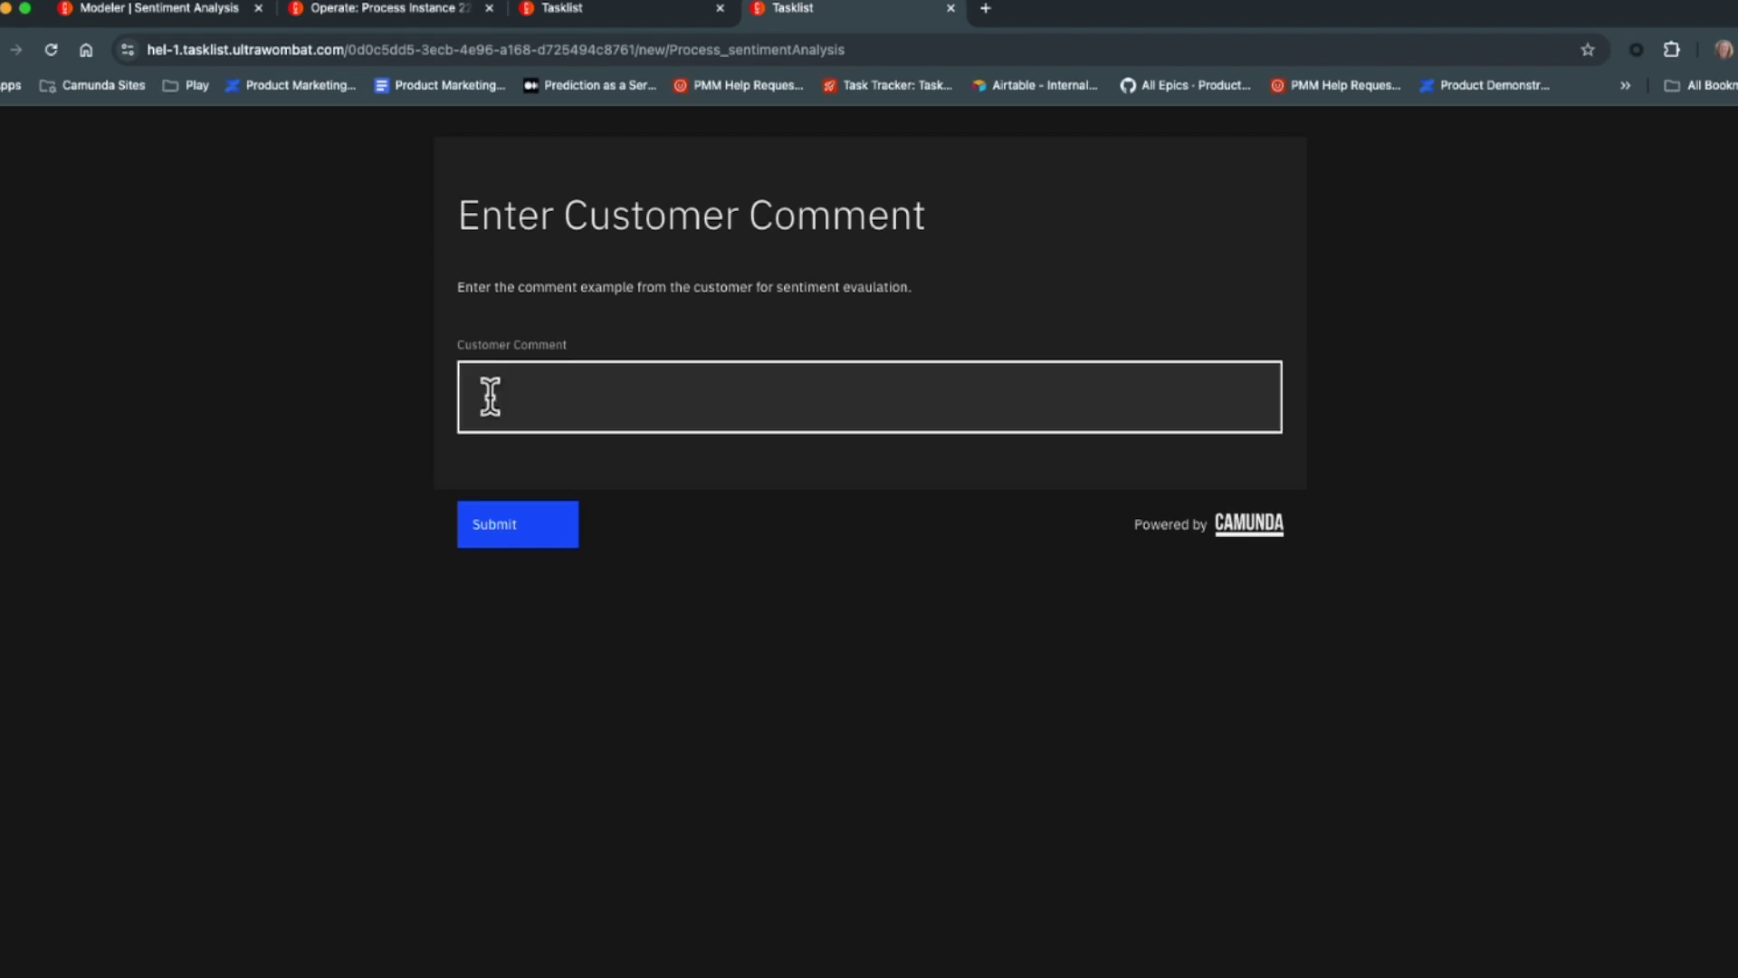
pyautogui.write('Could you make something with more heel?')
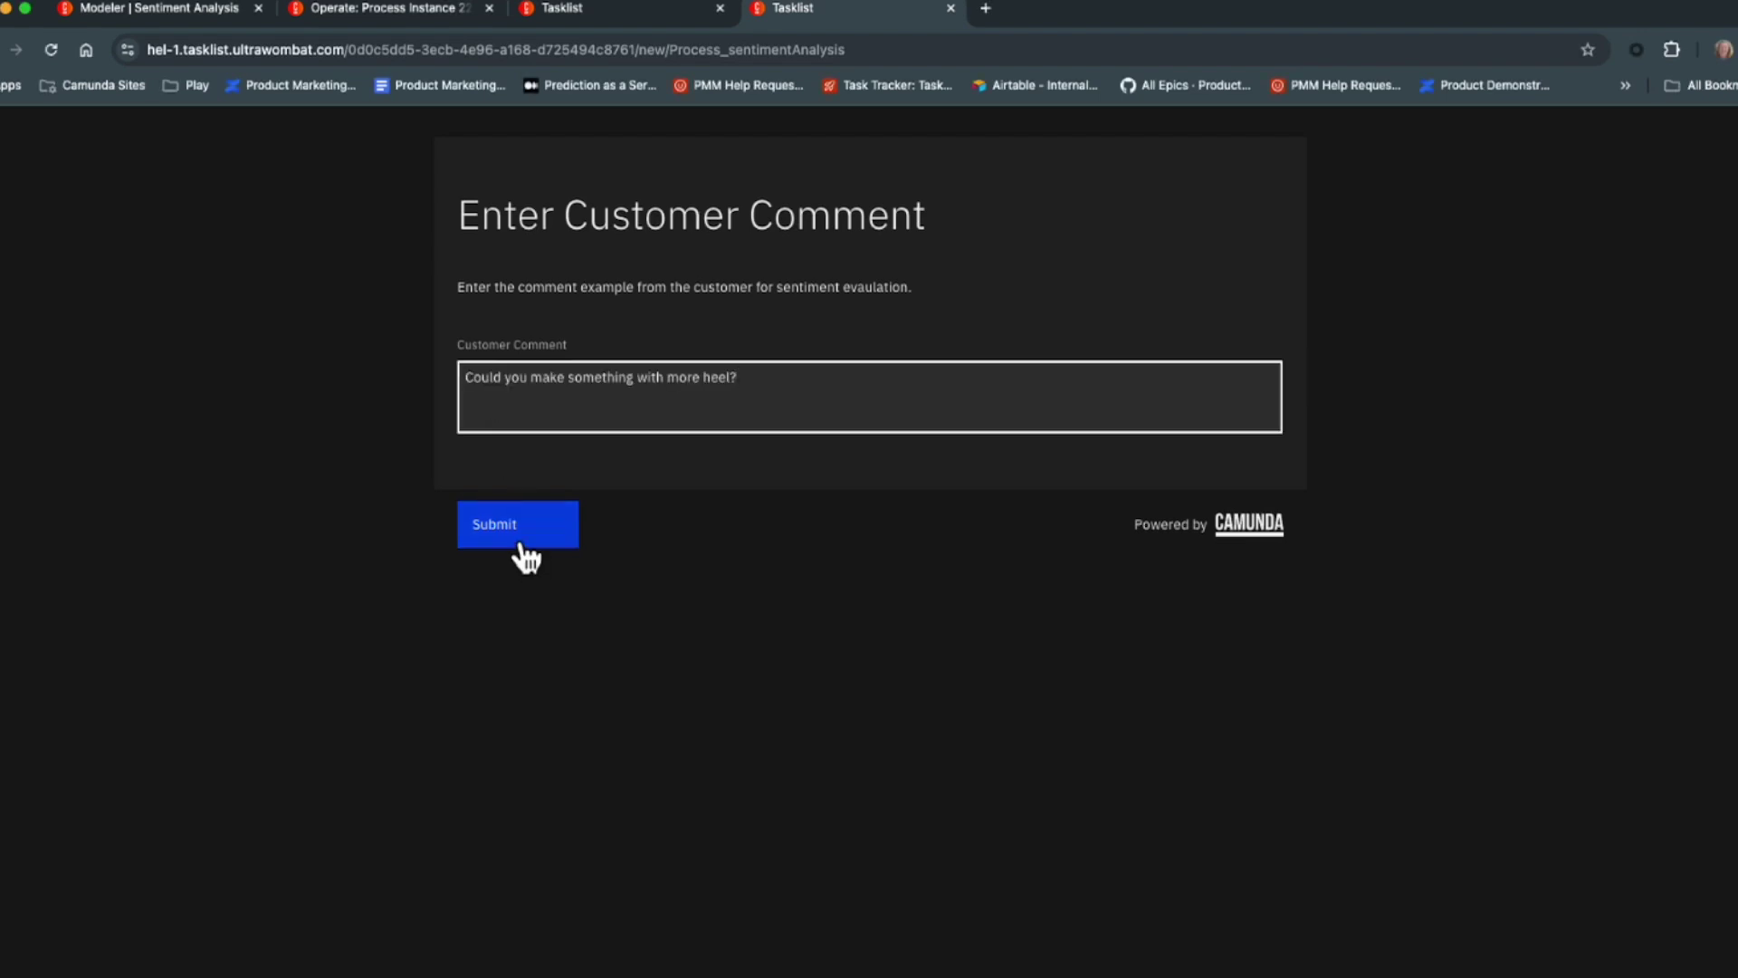
pyautogui.click(521, 543)
# Open the new Sentiment Analysis instance, routed neutral with commentScore 0.9066.
pyautogui.click(343, 20)
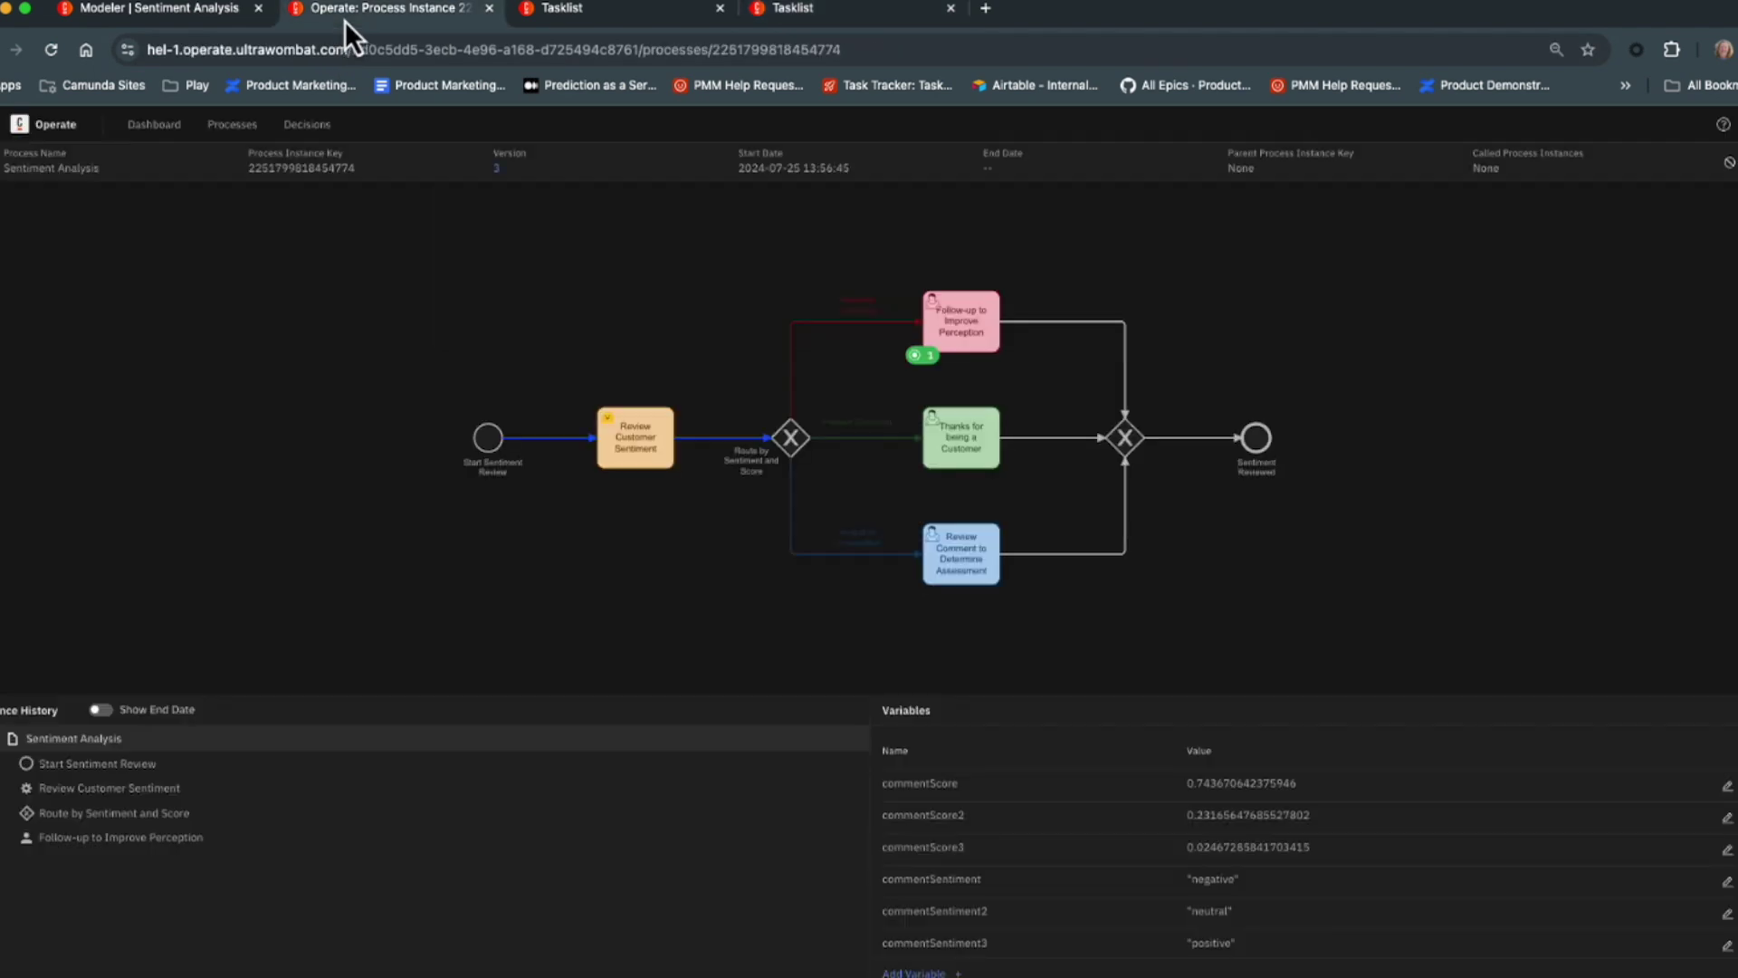
pyautogui.click(154, 124)
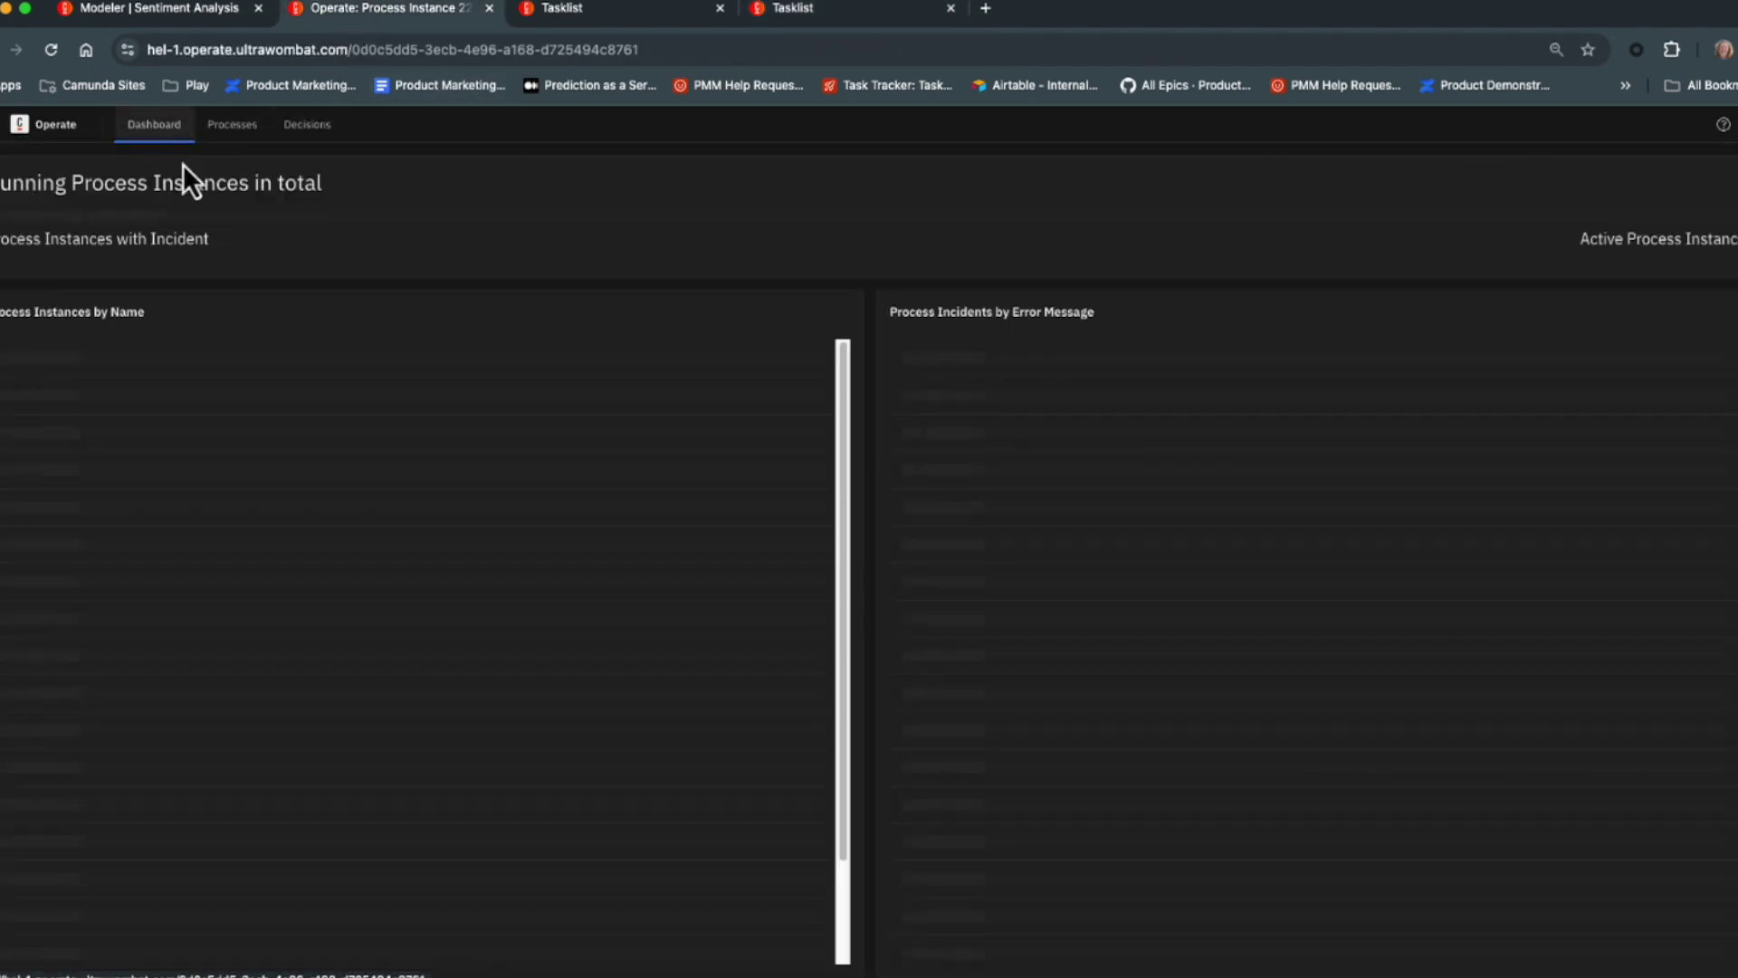
pyautogui.click(199, 360)
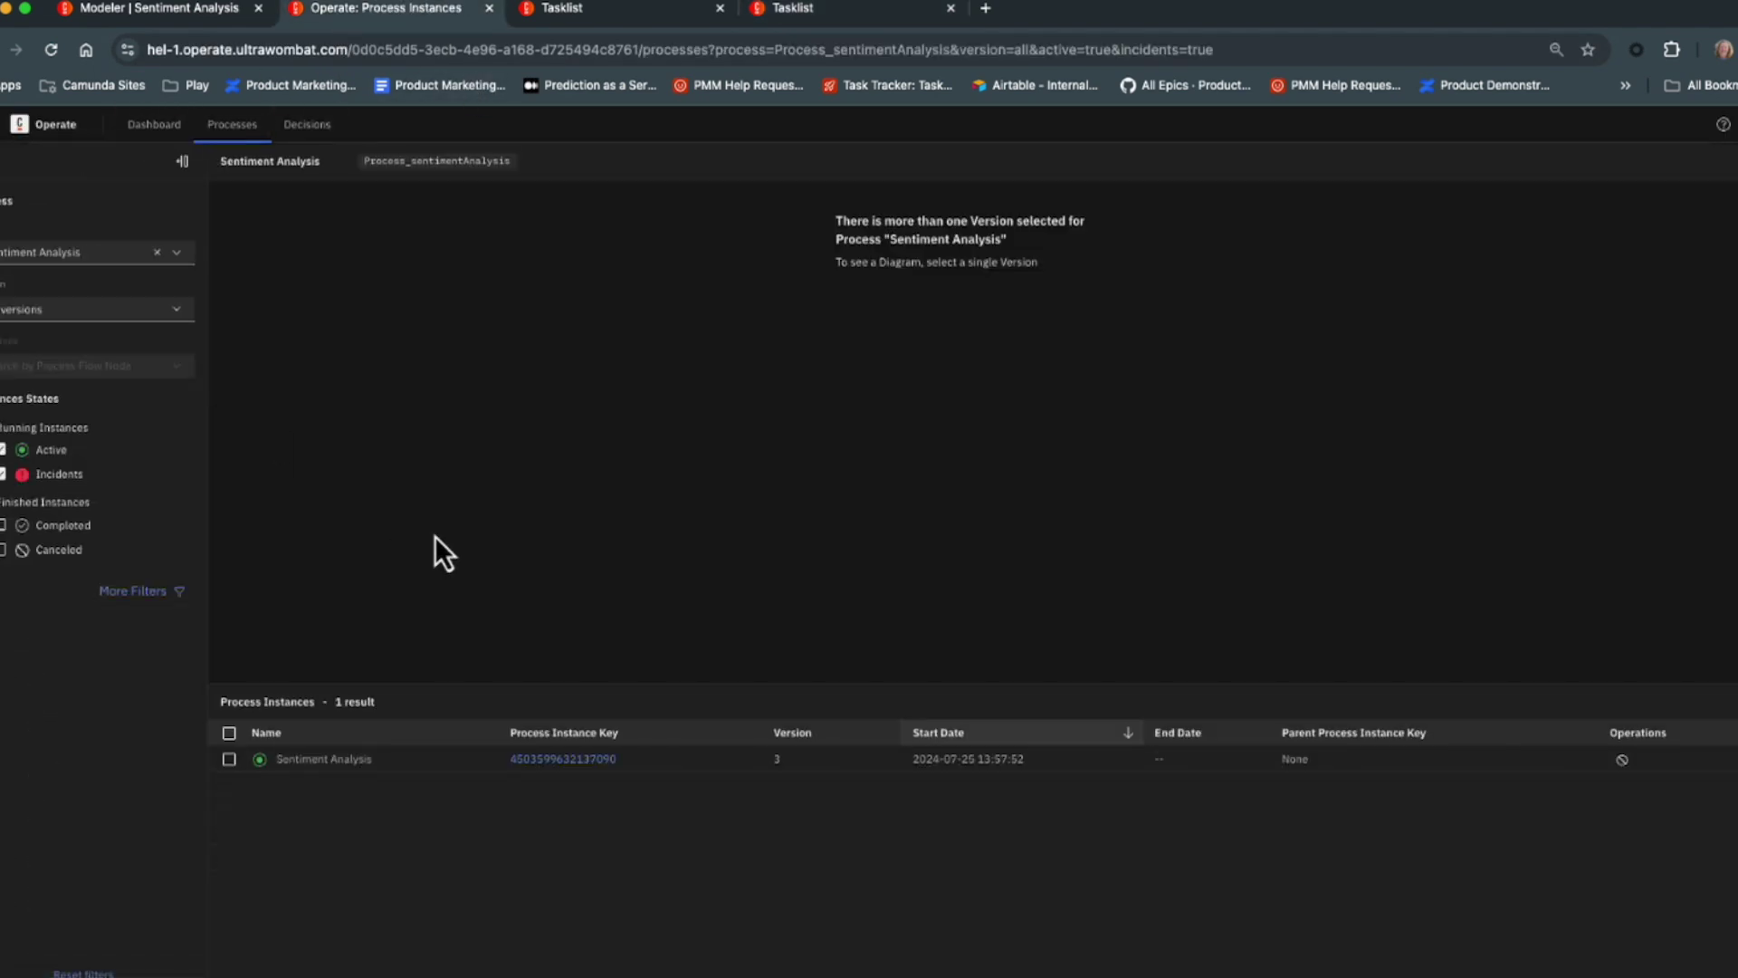
pyautogui.click(562, 759)
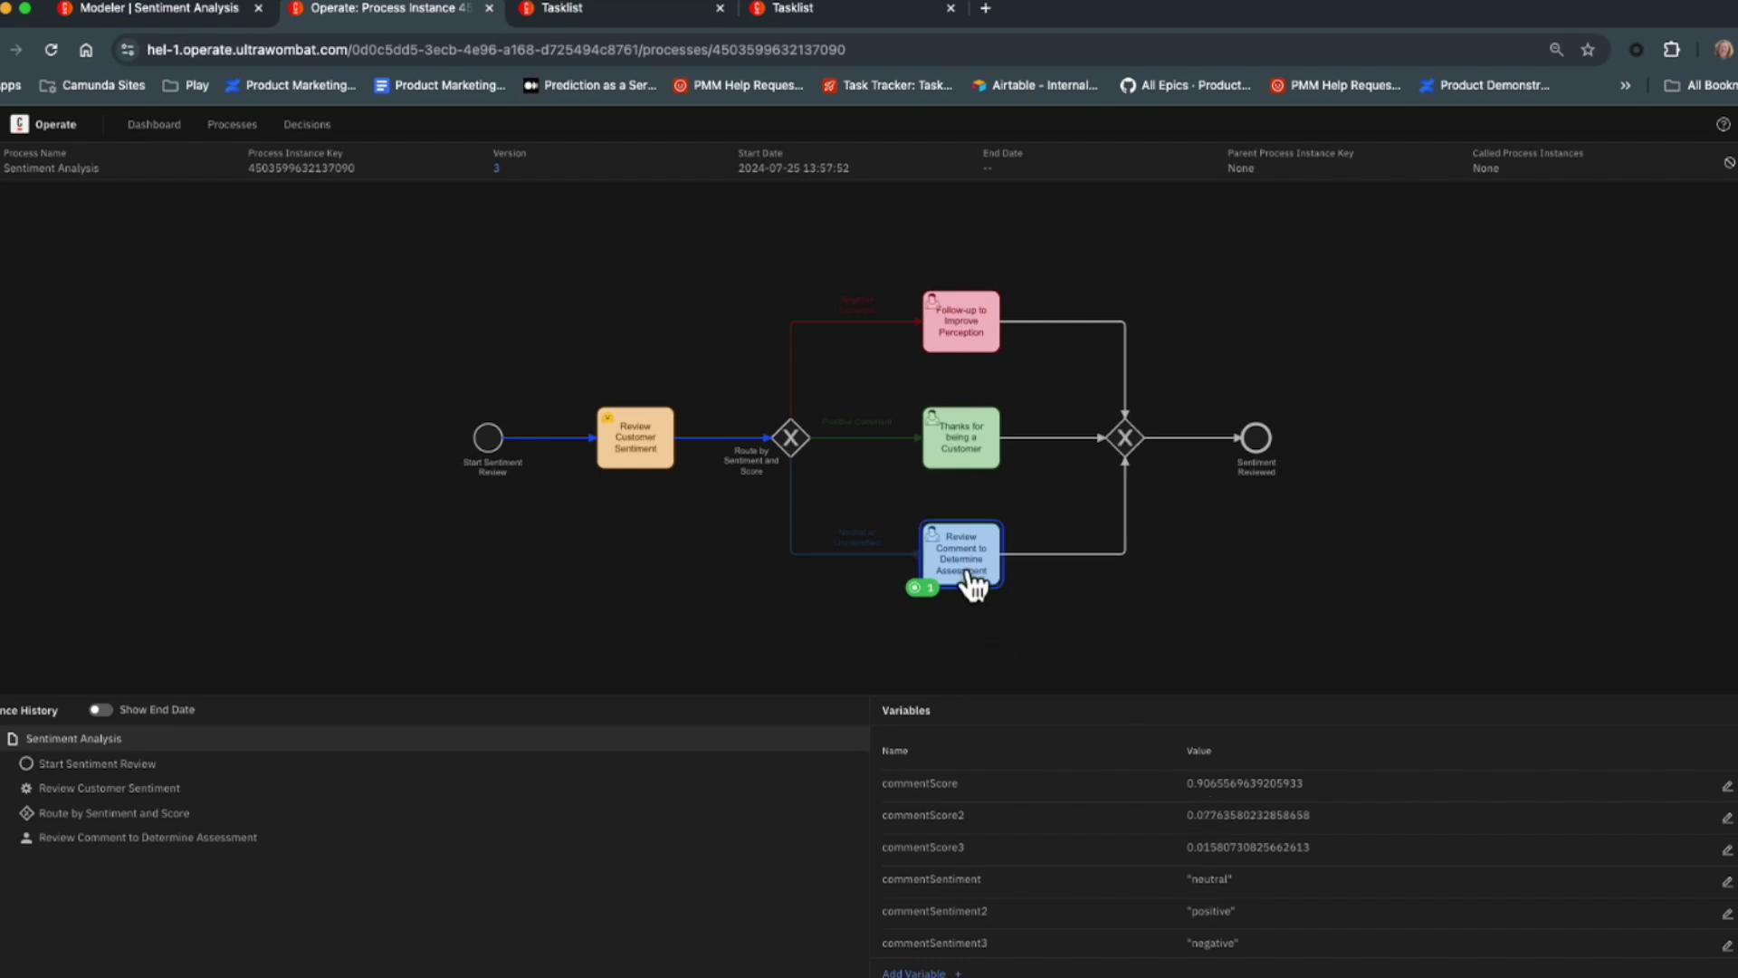
pyautogui.click(607, 12)
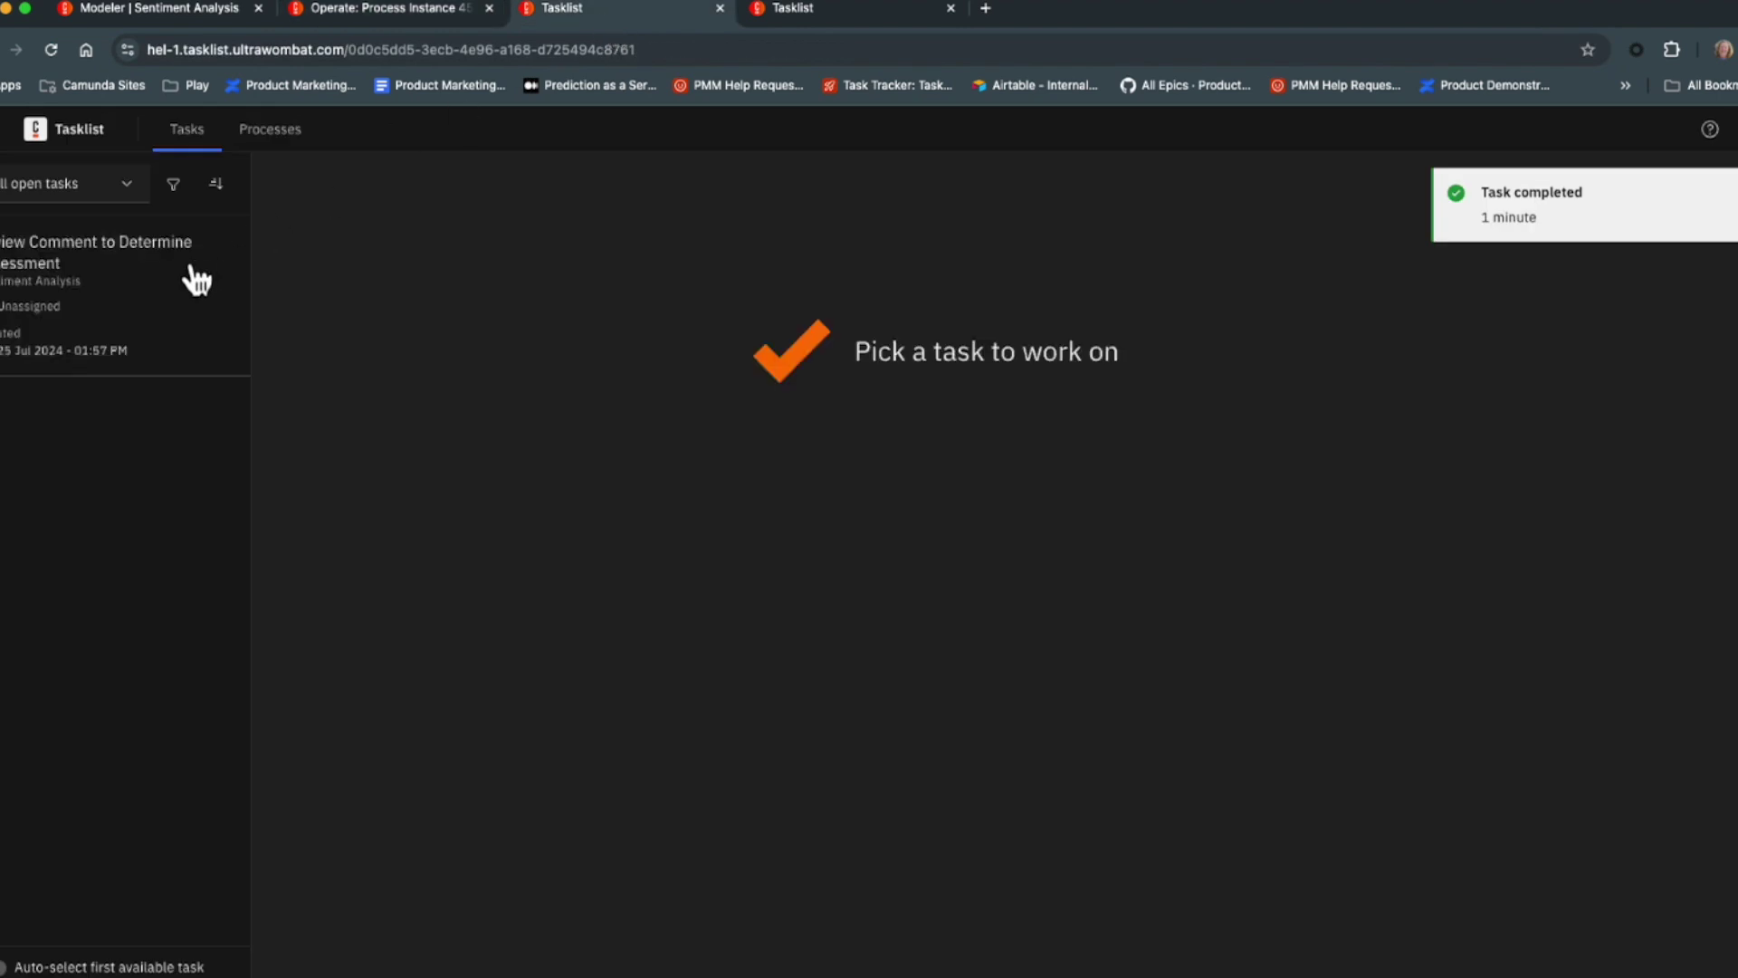
# Claim the Review Comment task and submit 'It would be nice if you came out with something really different.'.
pyautogui.click(154, 313)
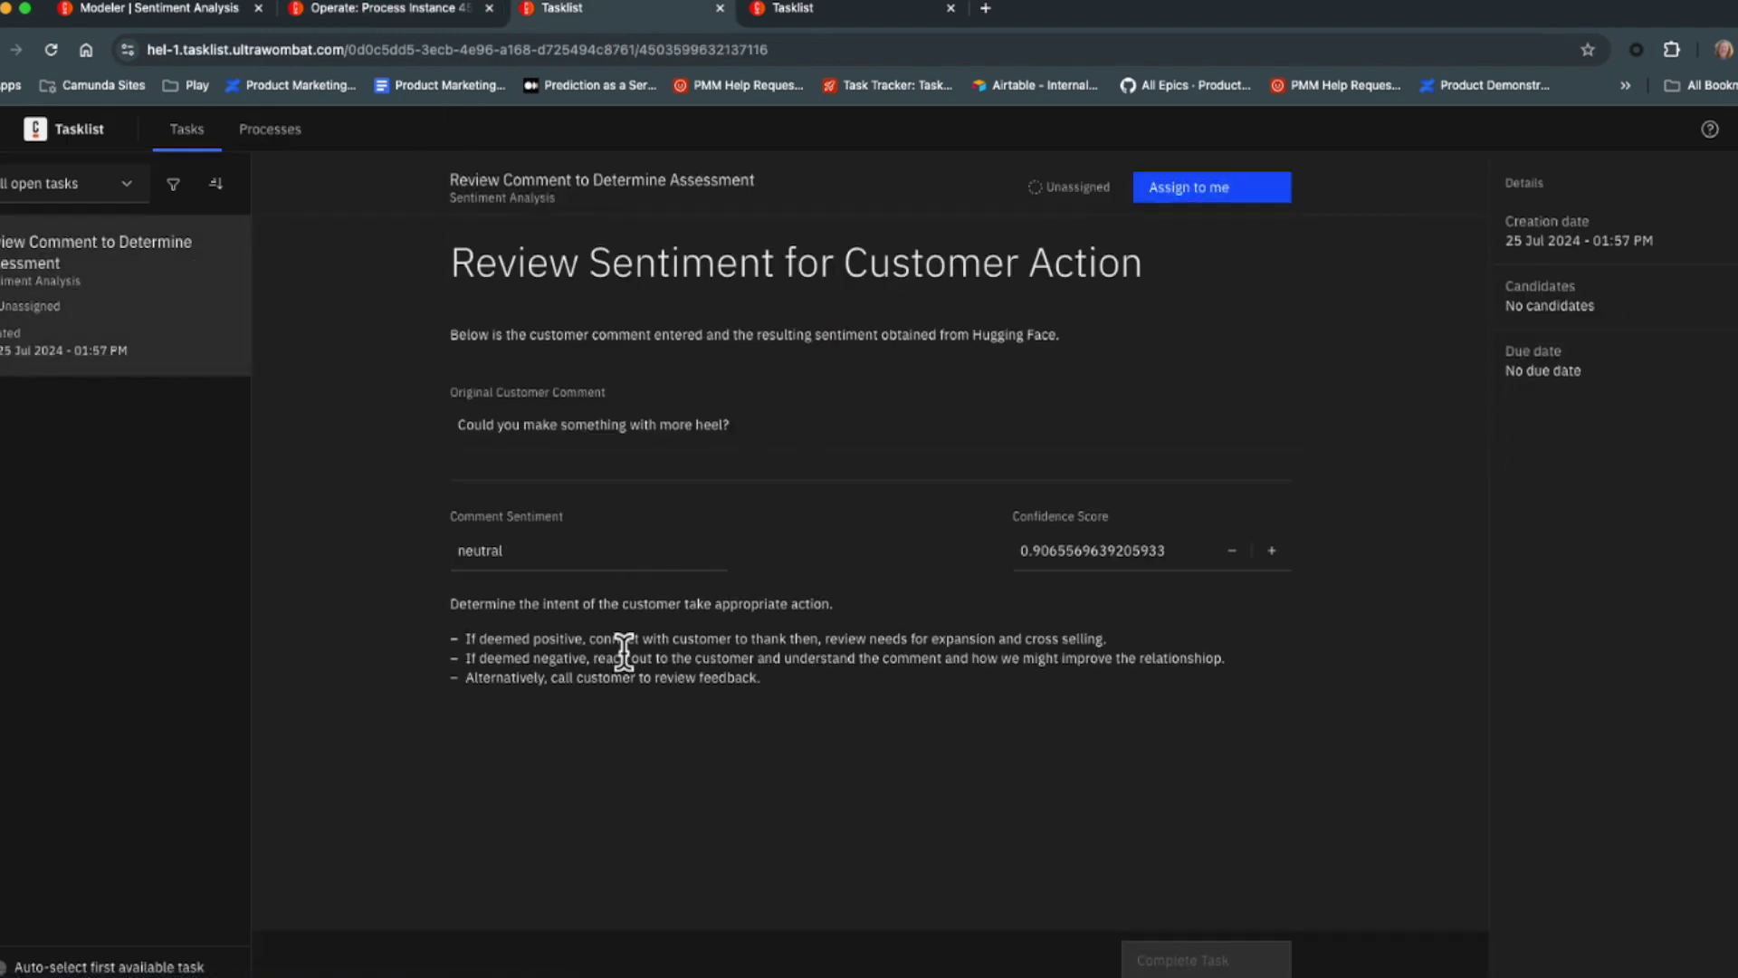
pyautogui.click(1224, 197)
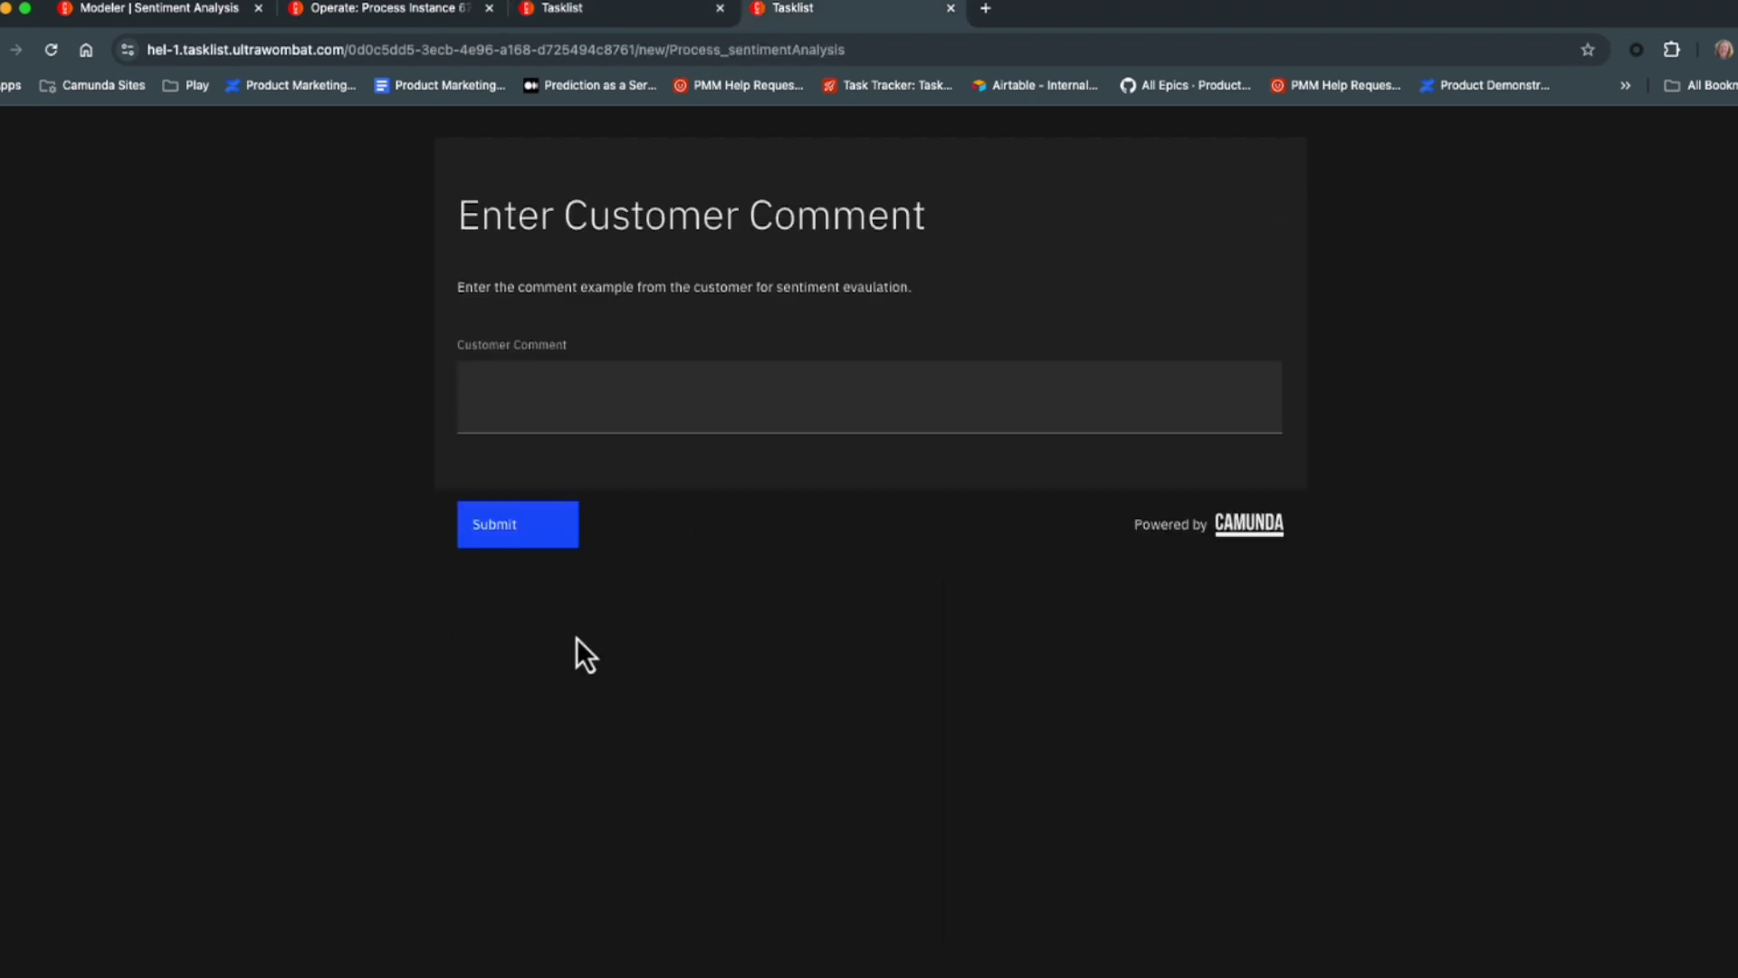
pyautogui.click(573, 412)
pyautogui.write('It would be nice if you came out with something really different.')
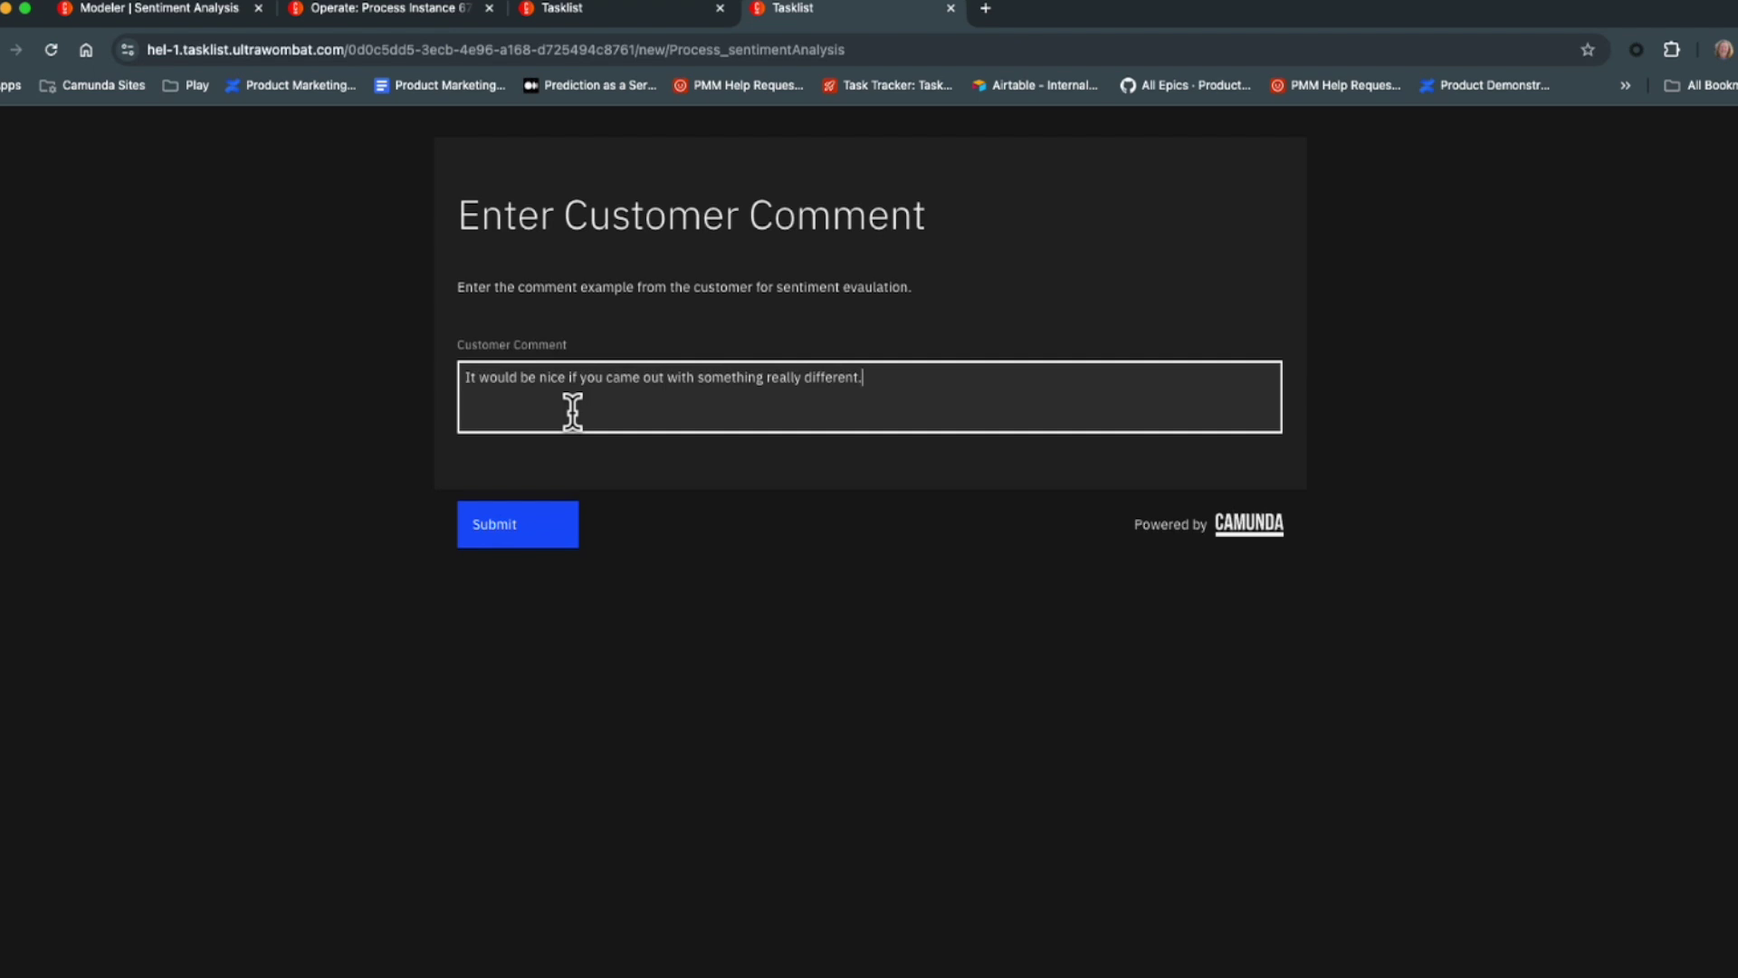
pyautogui.click(523, 516)
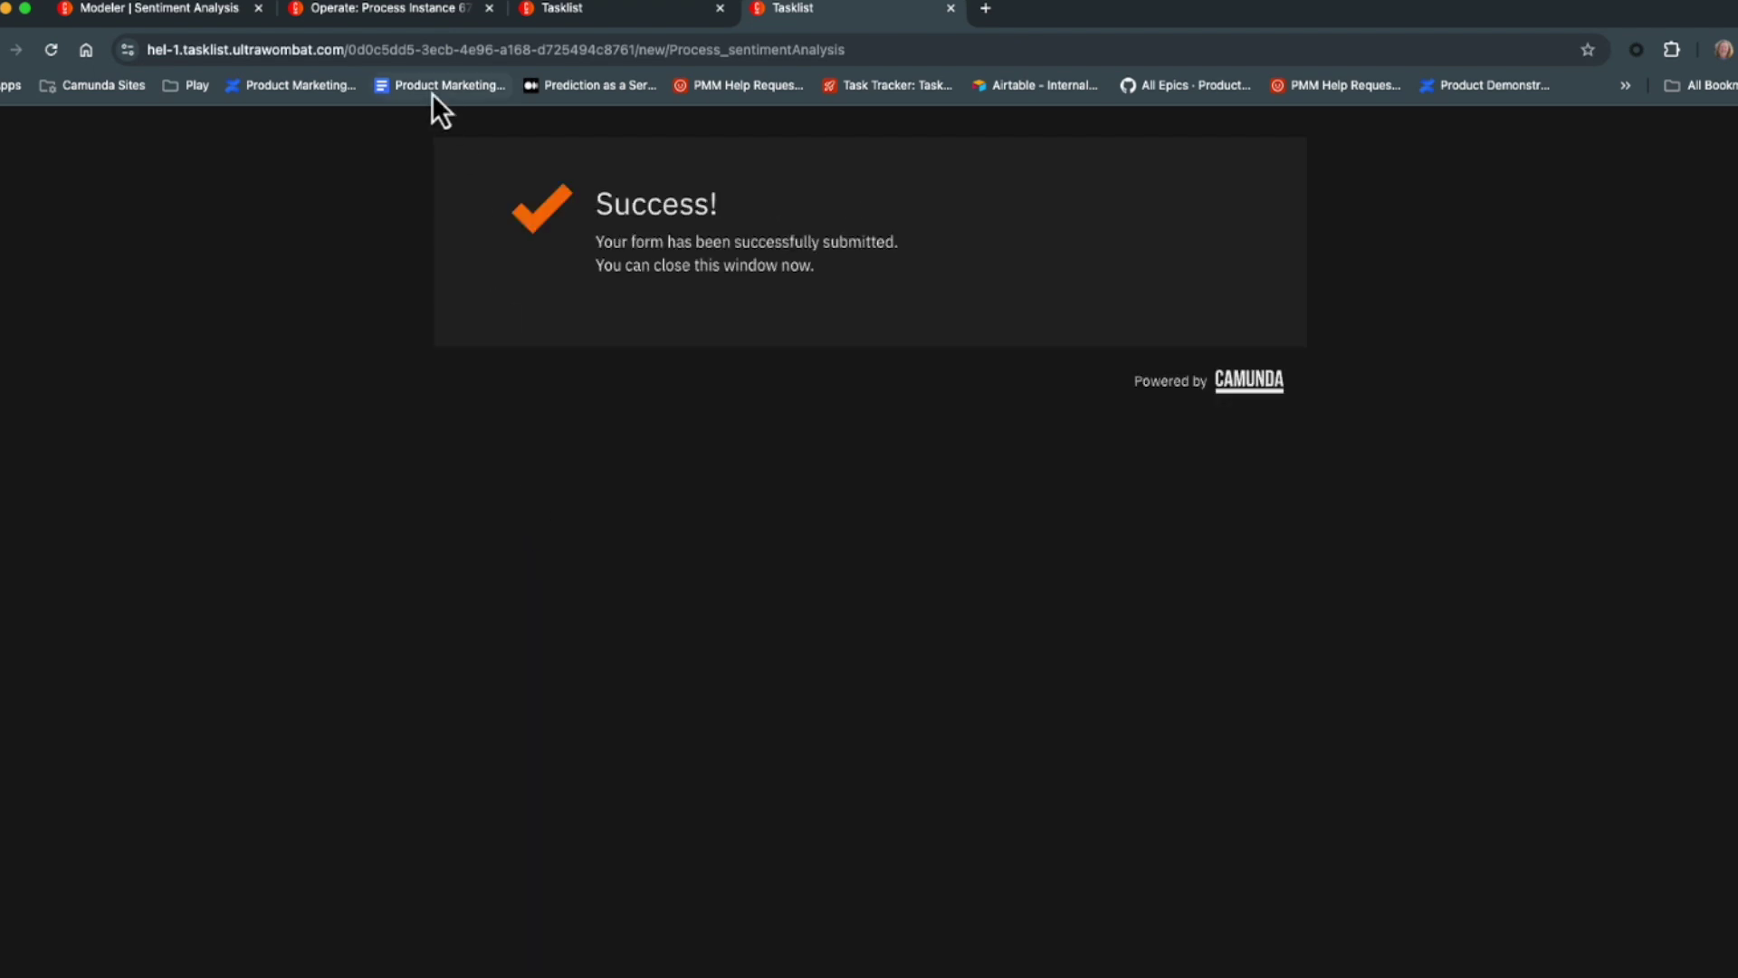
pyautogui.click(385, 13)
pyautogui.click(136, 132)
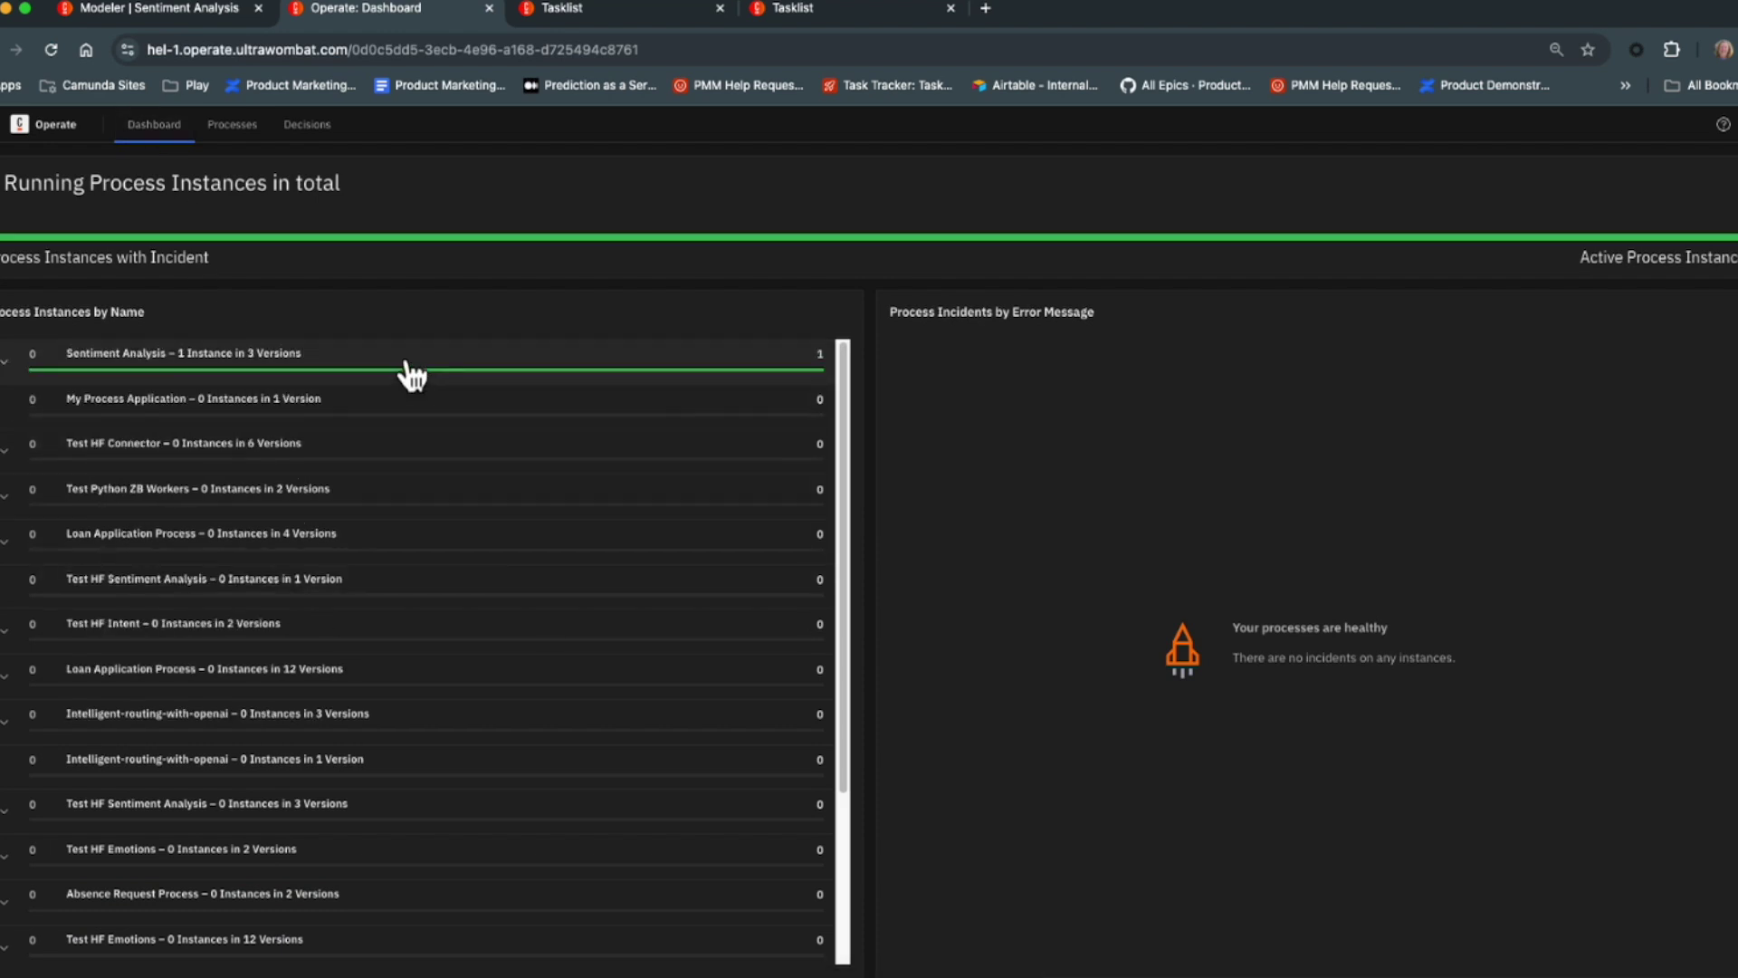
# Open the newest Sentiment Analysis instance and confirm the positive 0.4956 comment went to Review Comment.
pyautogui.click(407, 368)
pyautogui.click(554, 763)
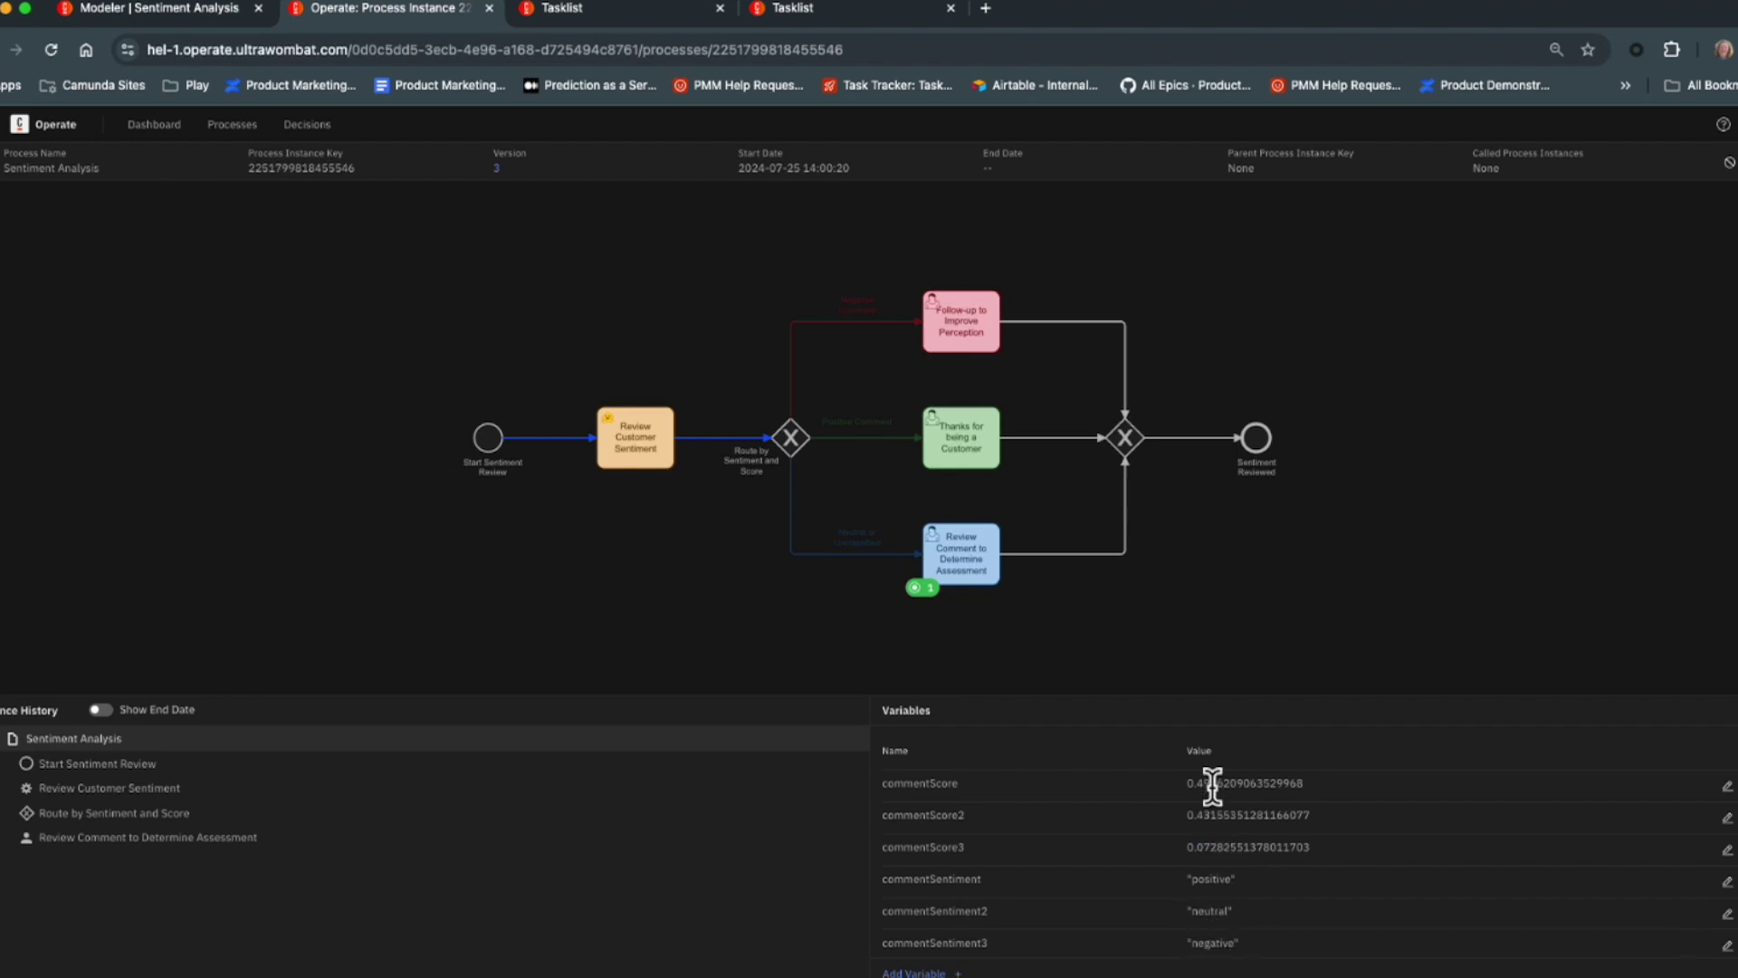
pyautogui.click(561, 7)
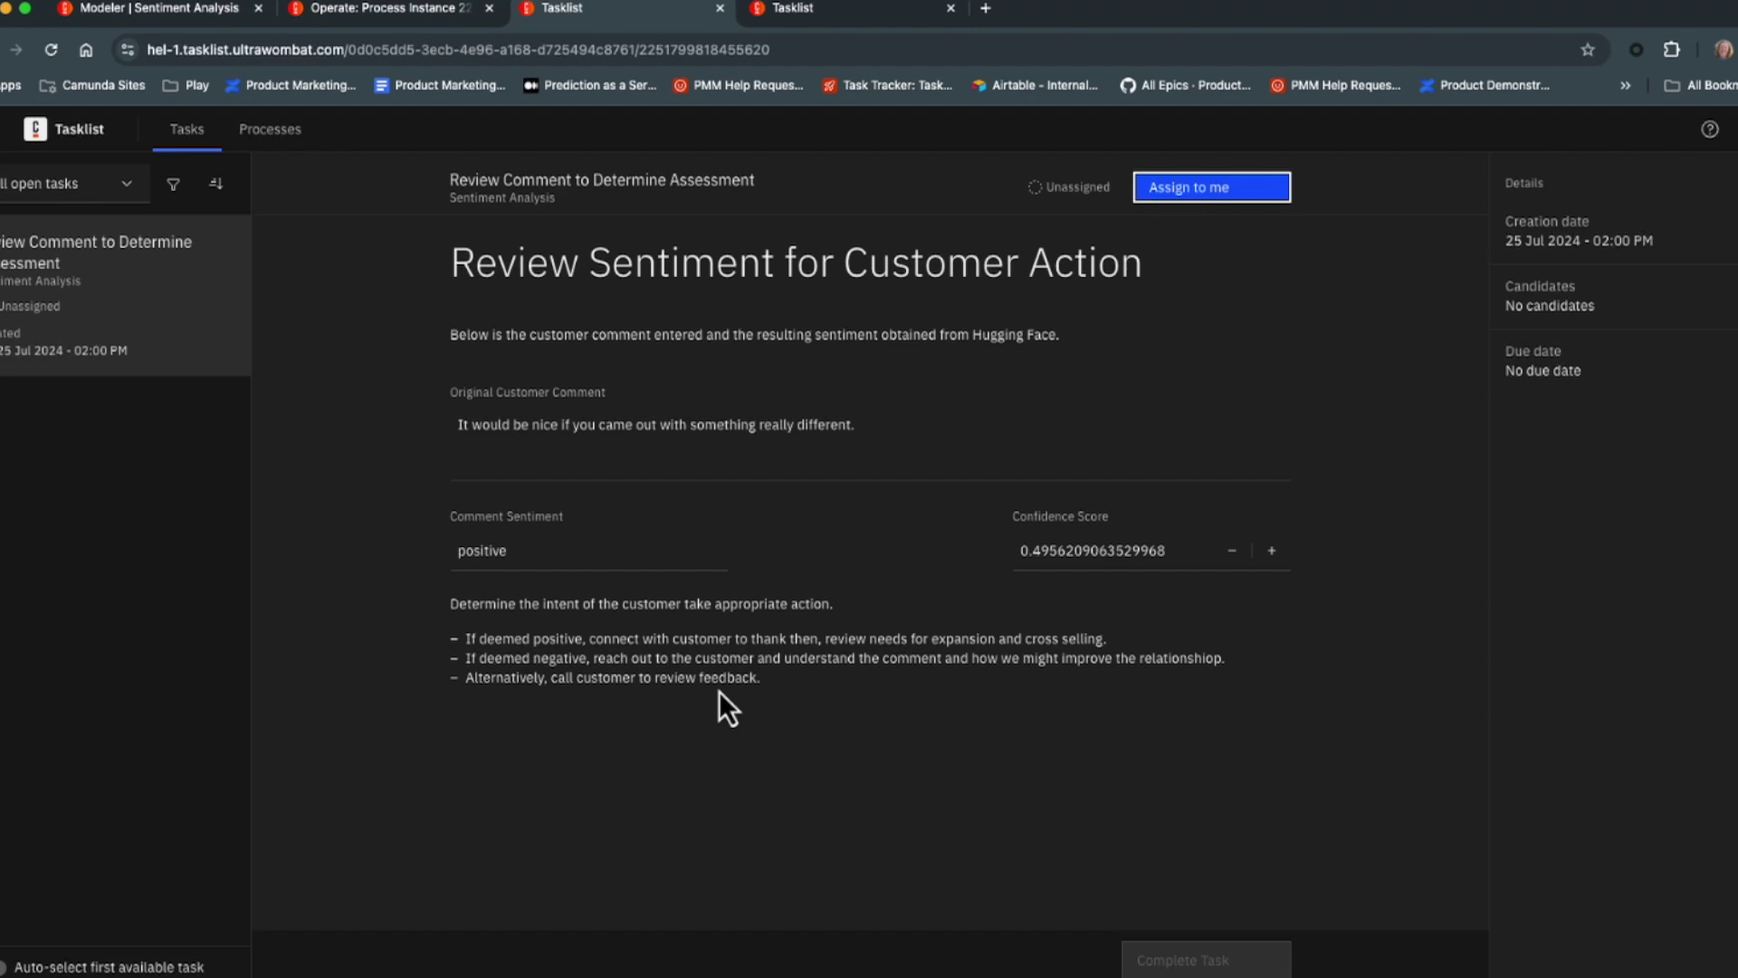
pyautogui.click(389, 8)
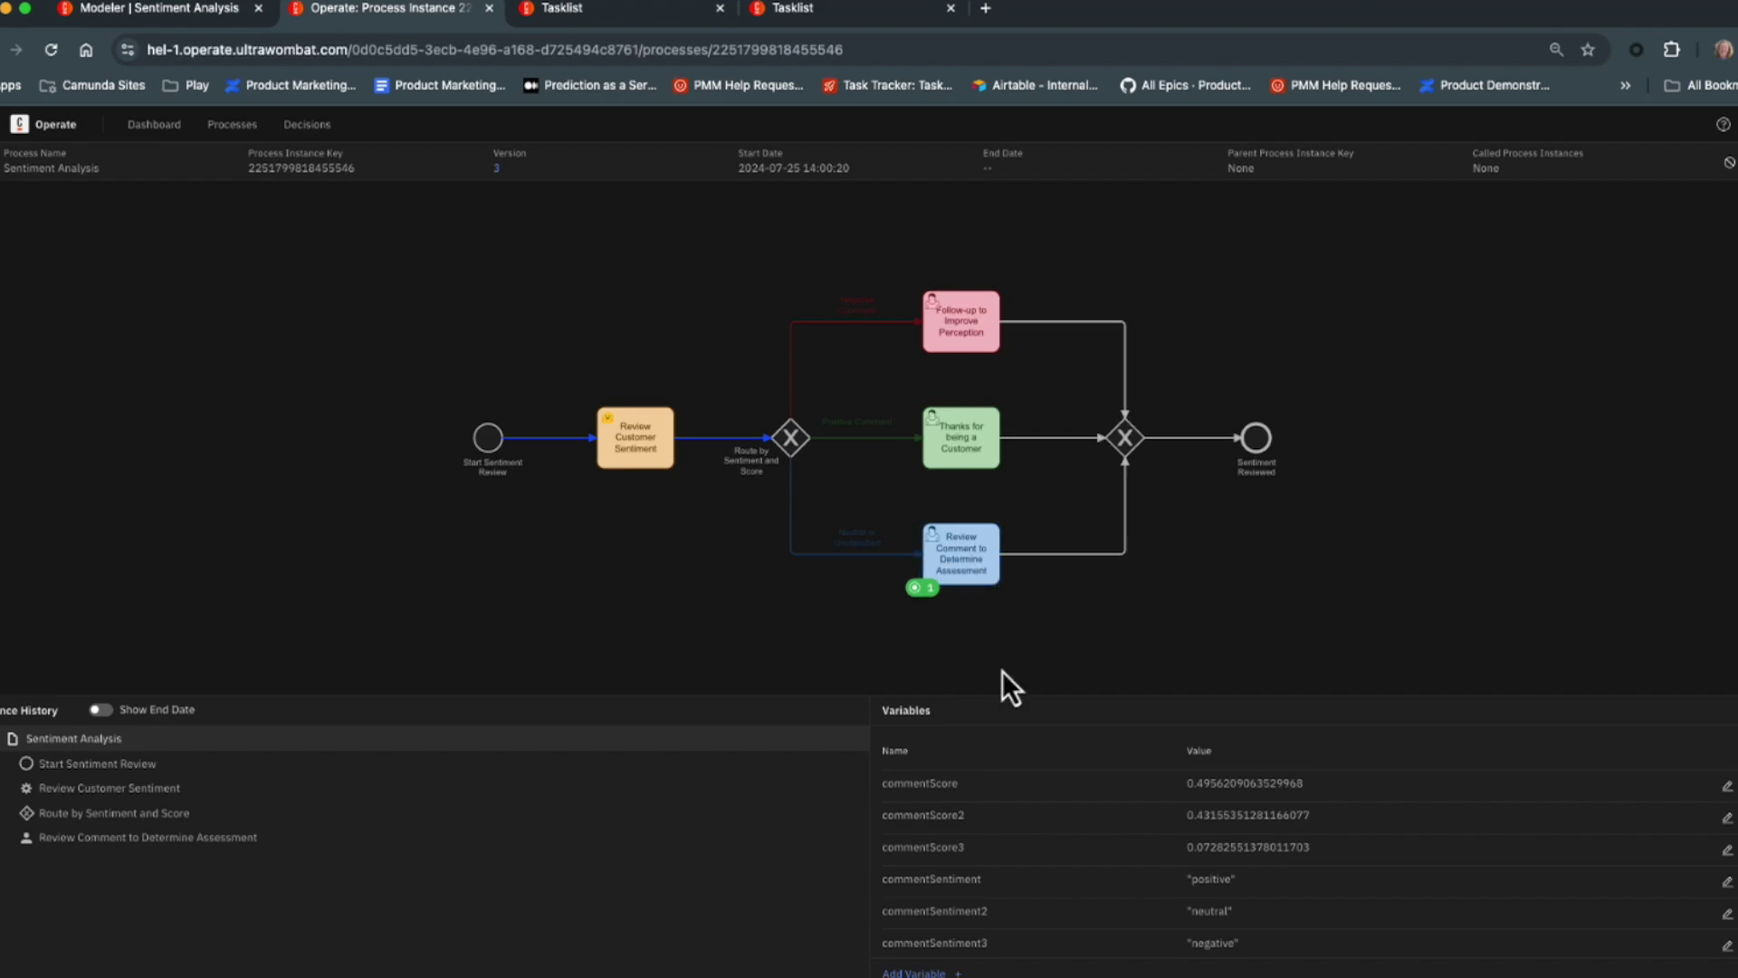